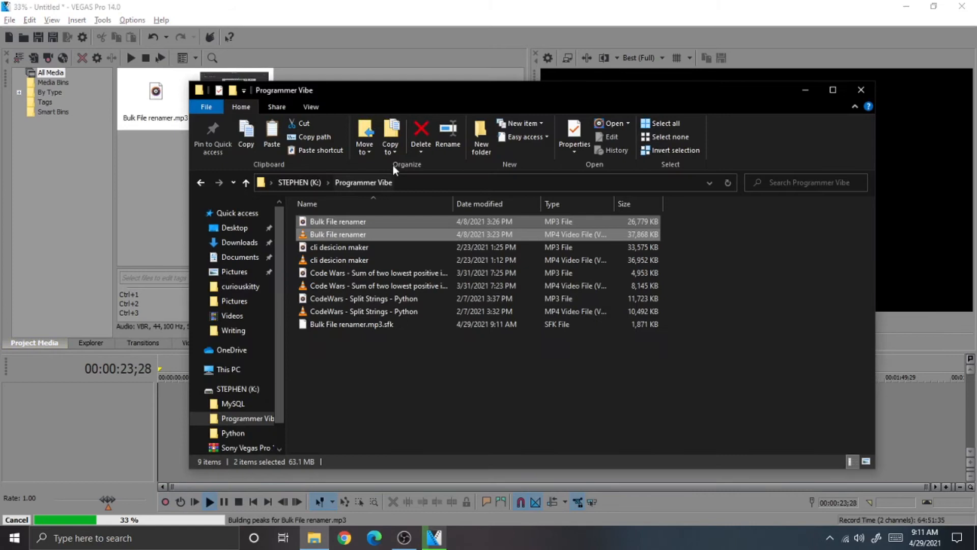
# Import Programmer Vibe outro (final).mp4 from the root of the K: drive into the project media
pyautogui.click(299, 182)
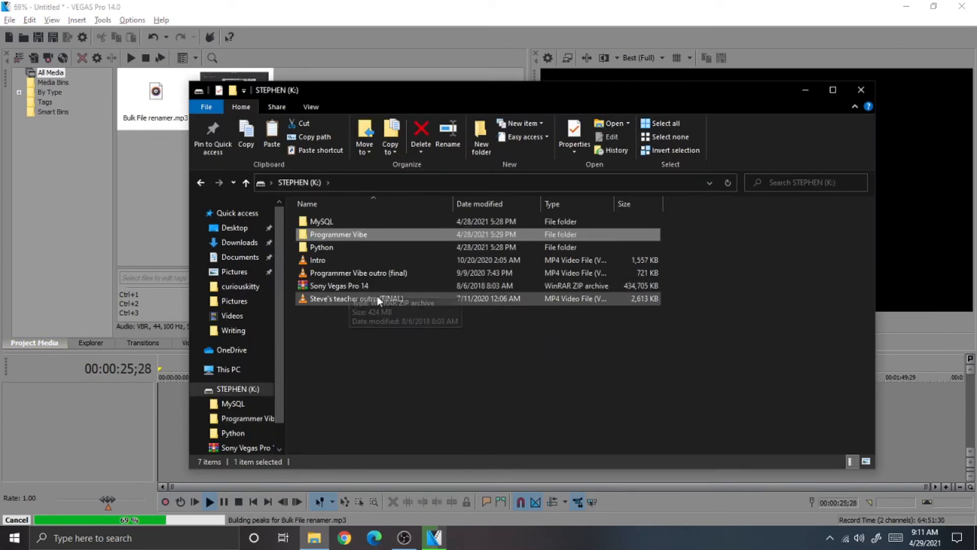
pyautogui.click(366, 273)
pyautogui.doubleClick(339, 270)
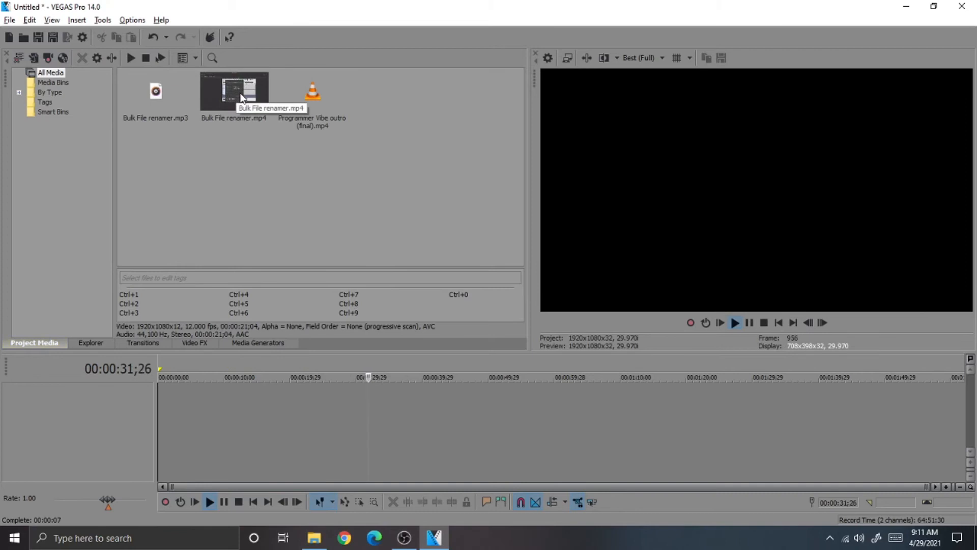
# Place Bulk File renamer.mp4 at the start of the timeline, declining to match the project video settings to this media
pyautogui.moveTo(226, 105); pyautogui.dragTo(151, 402)
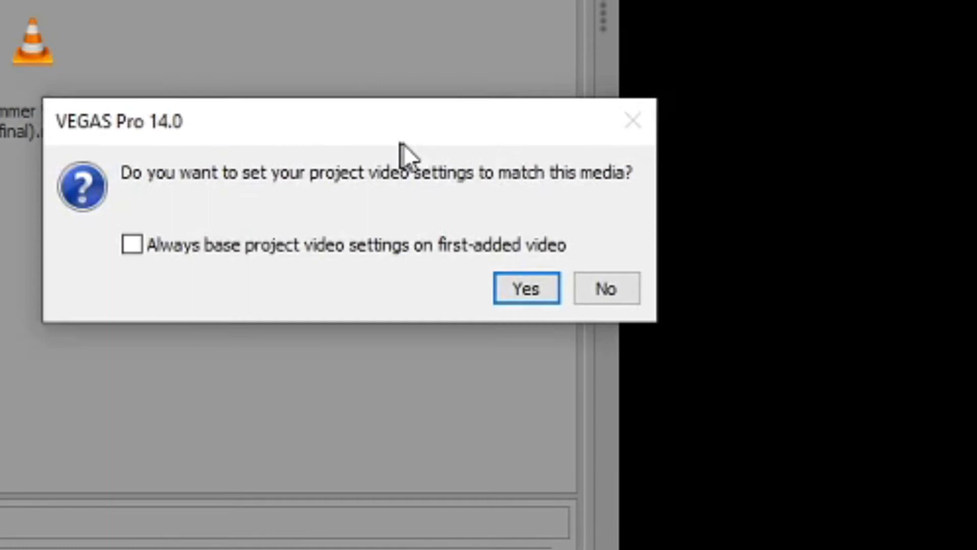
pyautogui.moveTo(400, 141); pyautogui.dragTo(527, 177)
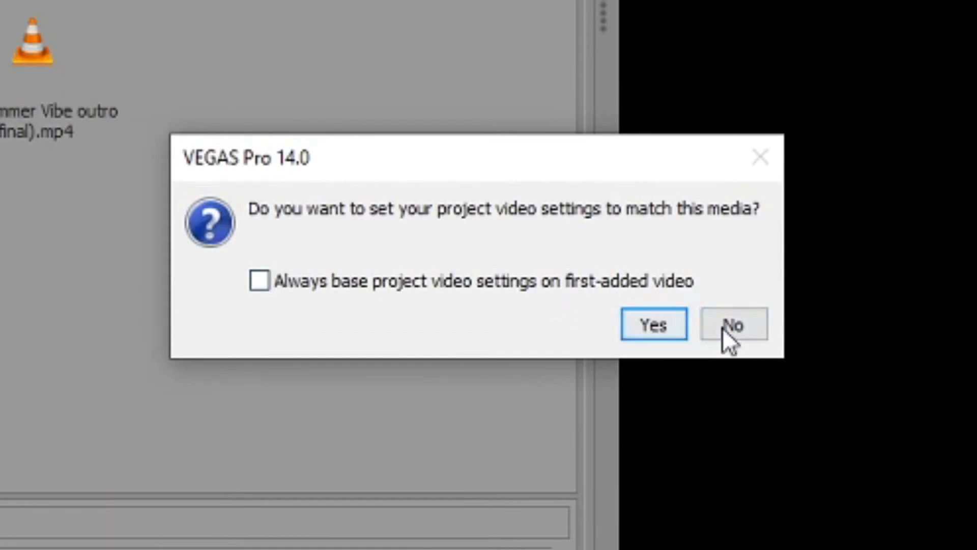
pyautogui.click(735, 331)
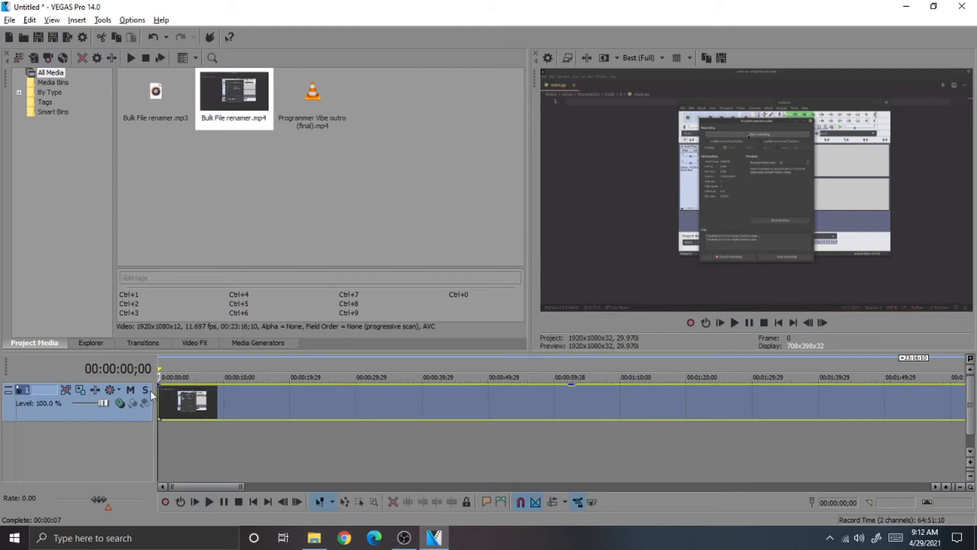
# Add Bulk File renamer.mp3 on an audio track beneath the video and append Programmer Vibe outro (final).mp4 after the main clip
pyautogui.moveTo(162, 115); pyautogui.dragTo(159, 448)
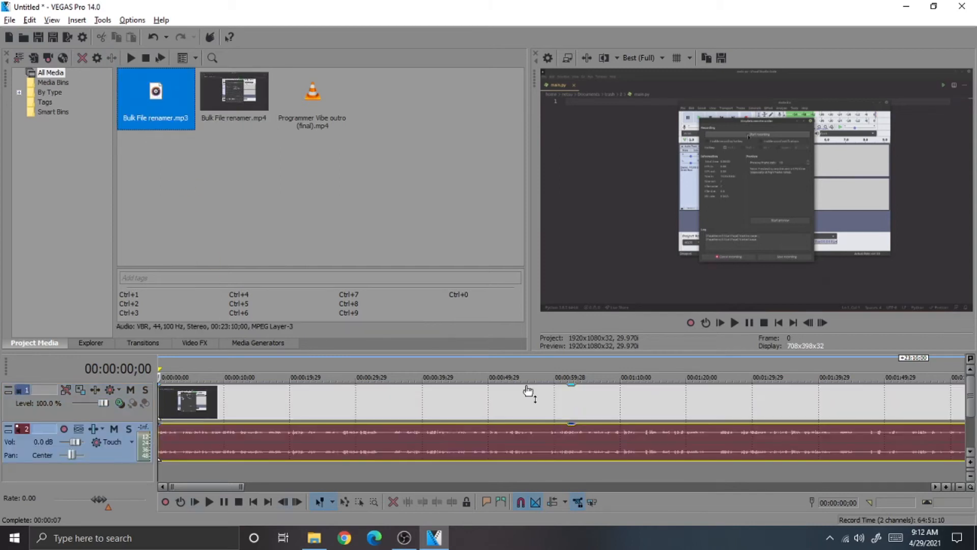
pyautogui.scroll(-1, 494, 435)
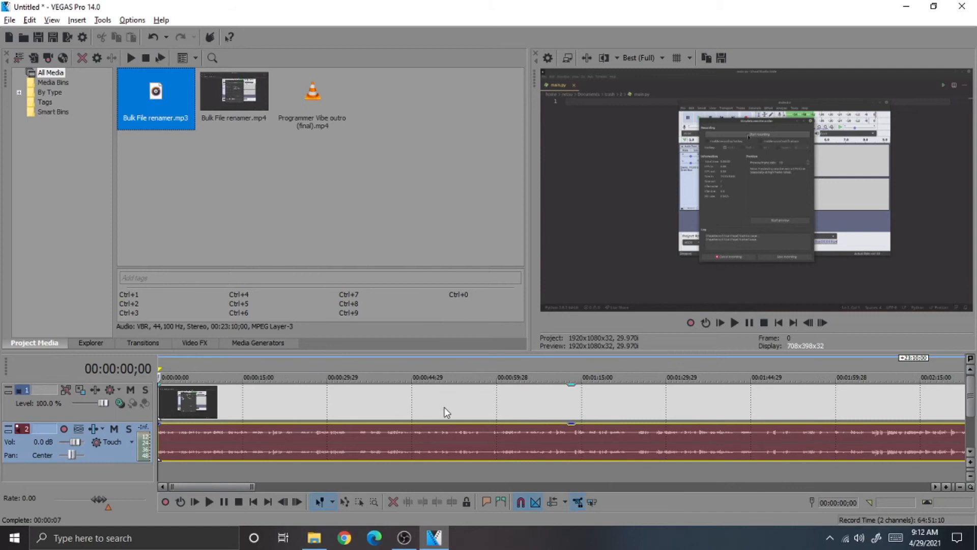
pyautogui.scroll(-5, 446, 413)
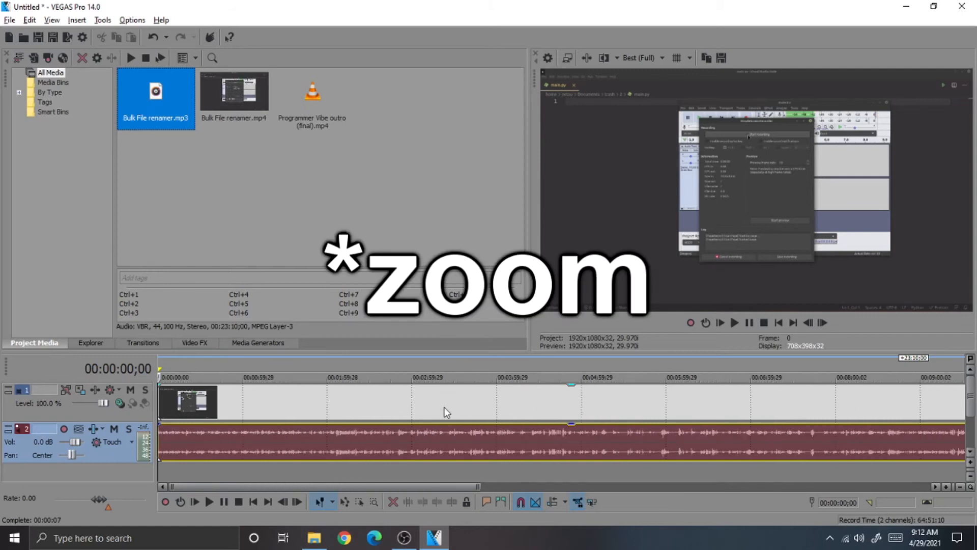
pyautogui.moveTo(306, 100); pyautogui.dragTo(941, 402)
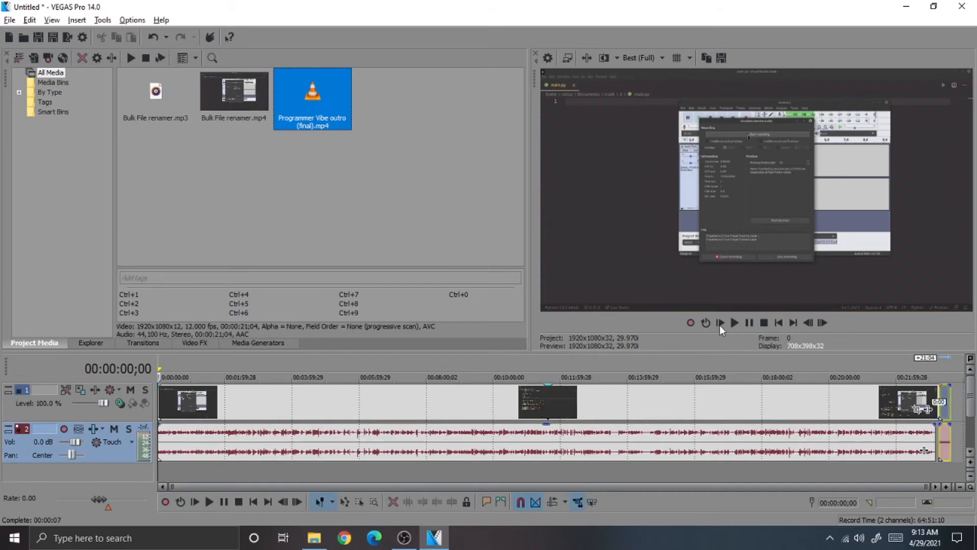
# Set the project's video frame rate to 15.000 (Multimedia) and apply the project properties
pyautogui.click(552, 56)
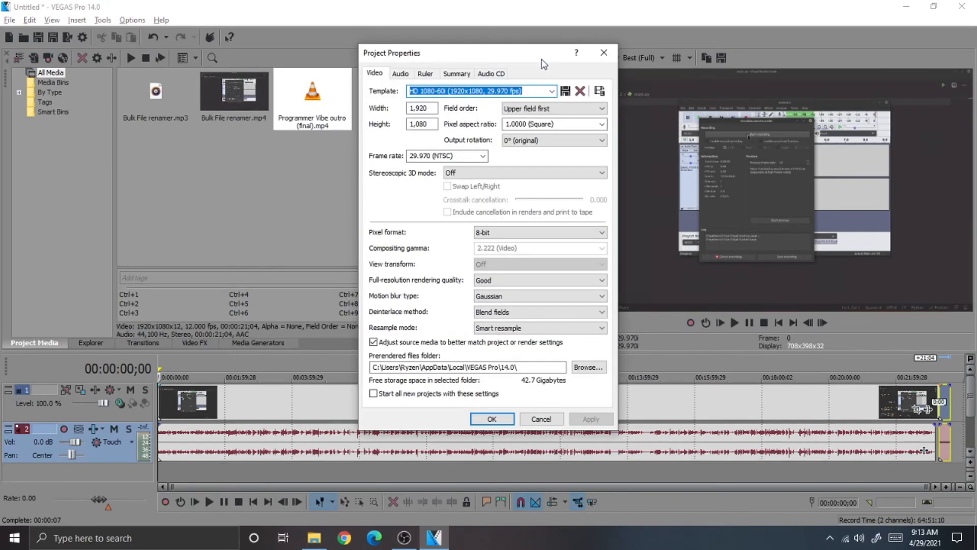
pyautogui.click(604, 53)
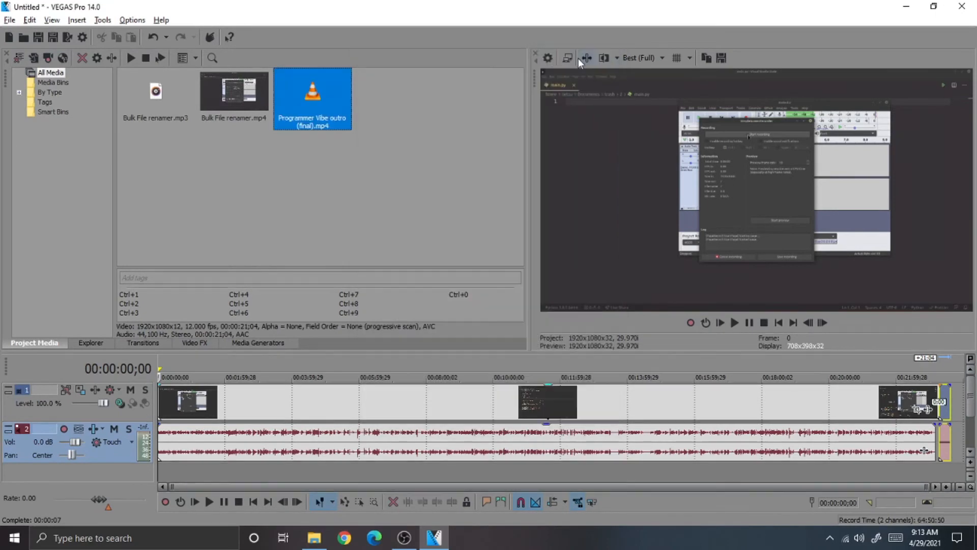
pyautogui.click(552, 57)
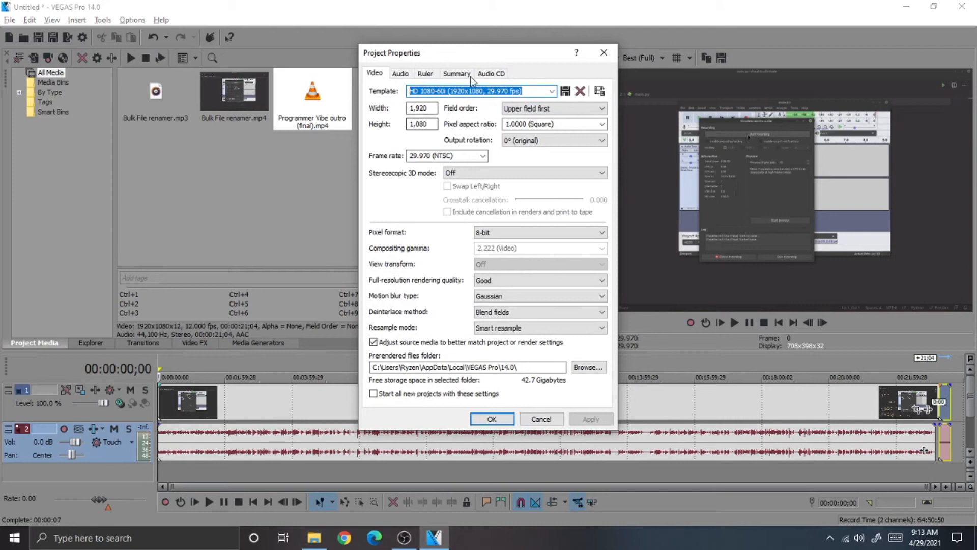
pyautogui.moveTo(483, 53); pyautogui.dragTo(365, 50)
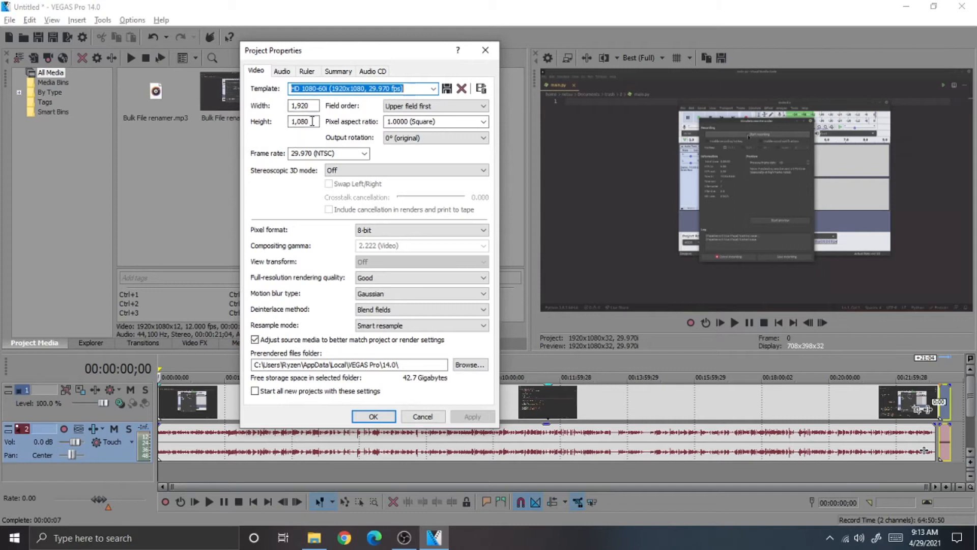
pyautogui.click(365, 153)
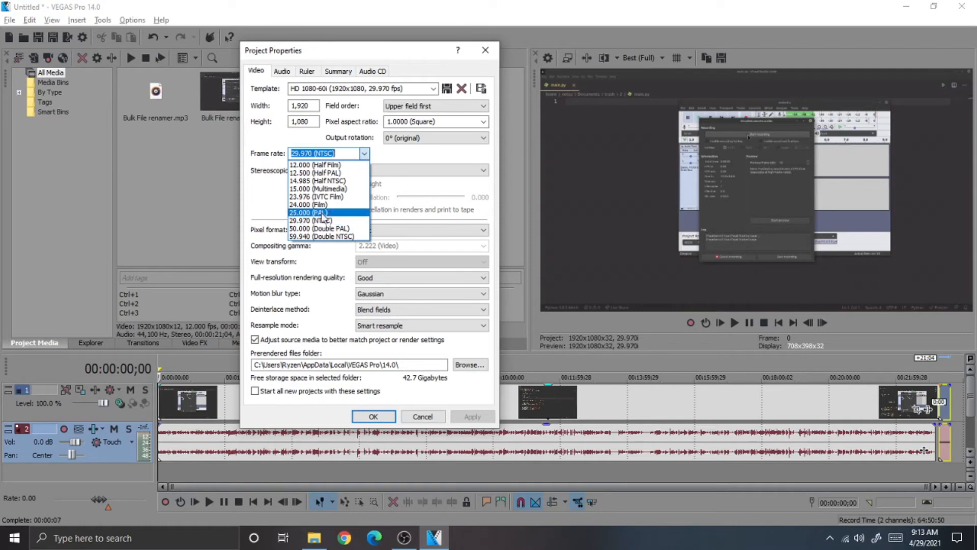
pyautogui.click(315, 189)
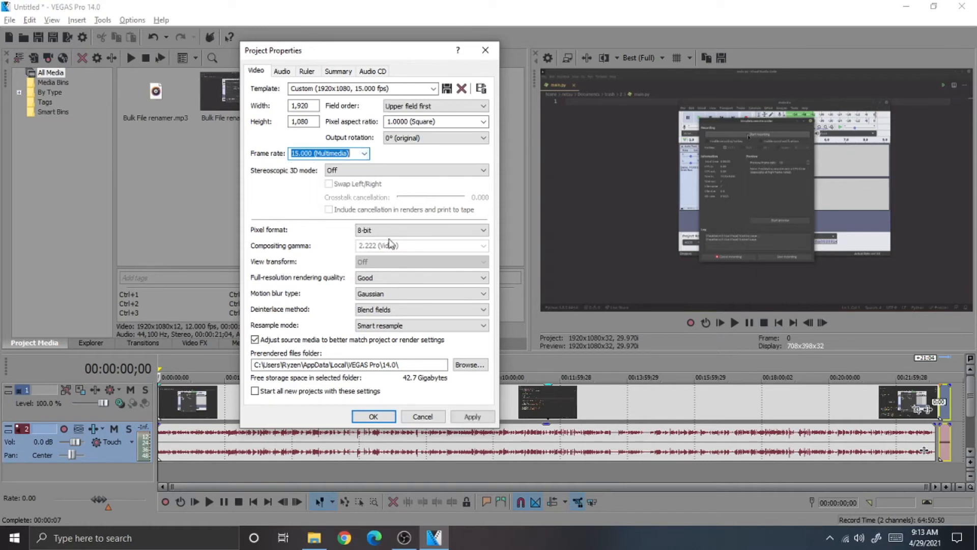
pyautogui.click(472, 418)
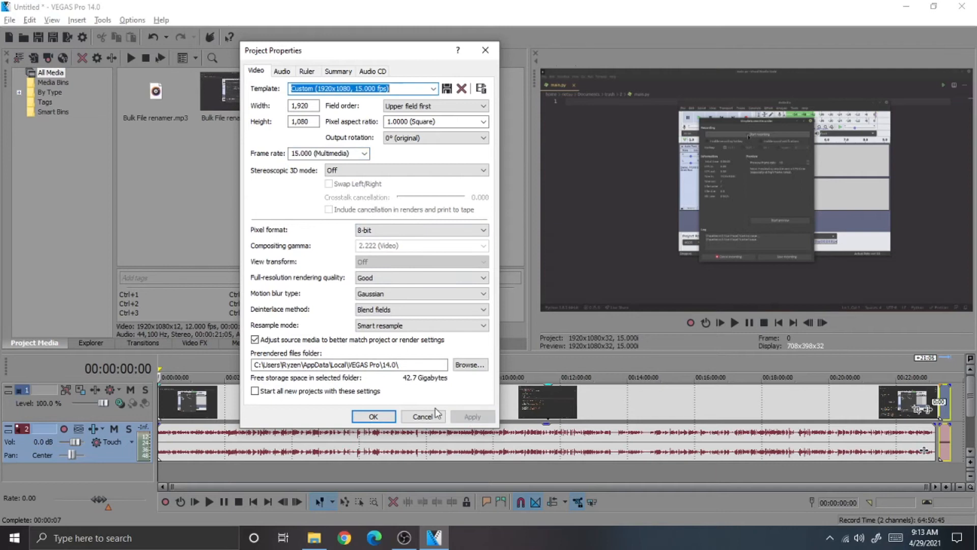
pyautogui.click(370, 415)
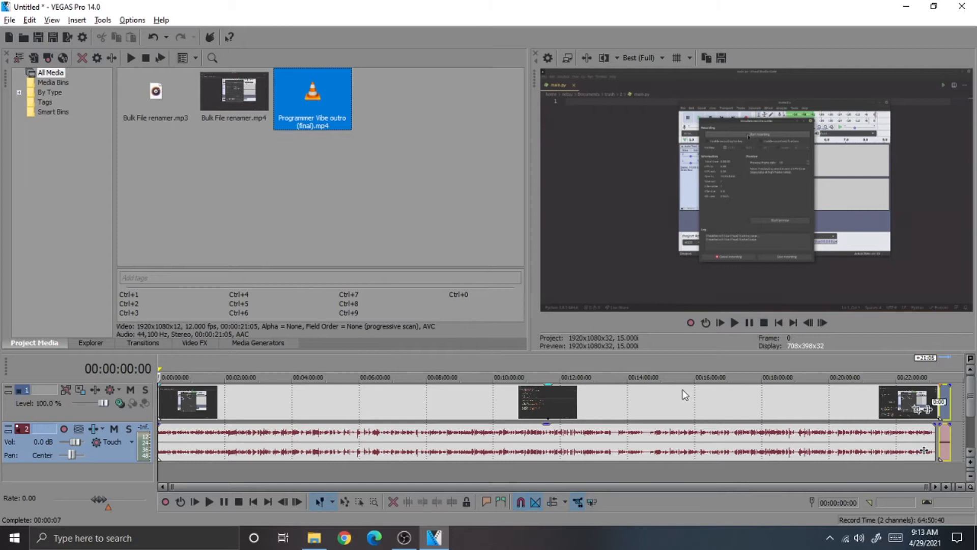
# Preview the first few seconds of the timeline, stopping and resuming playback to check the video and audio
pyautogui.click(734, 324)
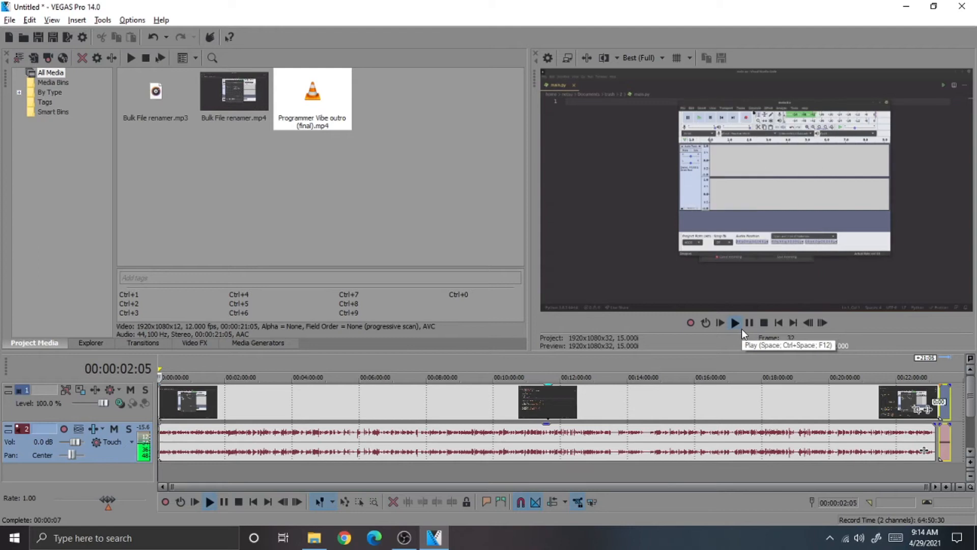
pyautogui.press('space')
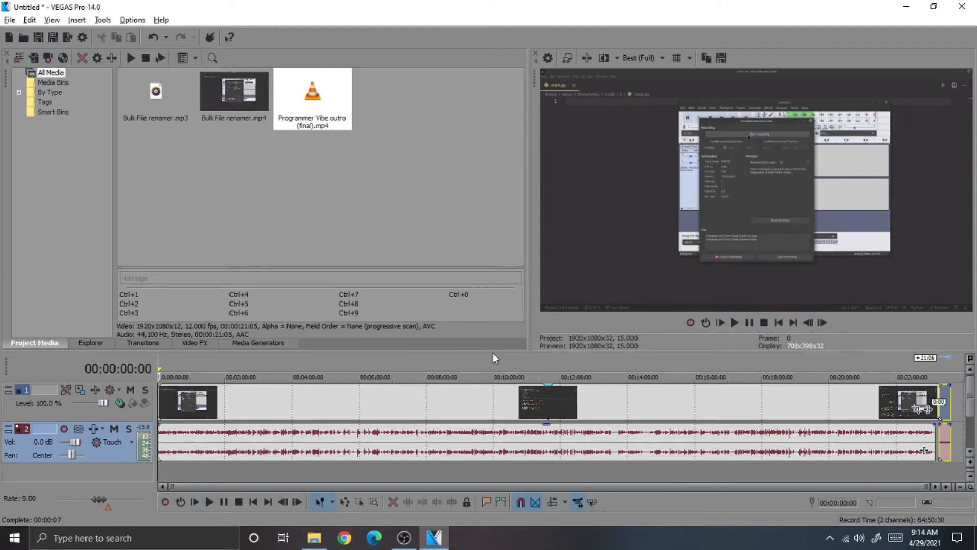
pyautogui.press('space')
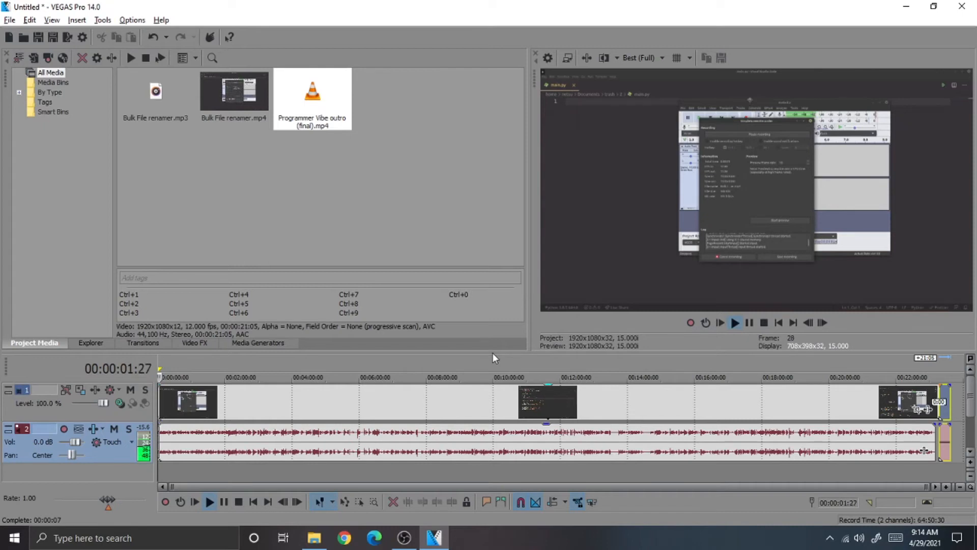
pyautogui.press('space')
pyautogui.scroll(5, 190, 402)
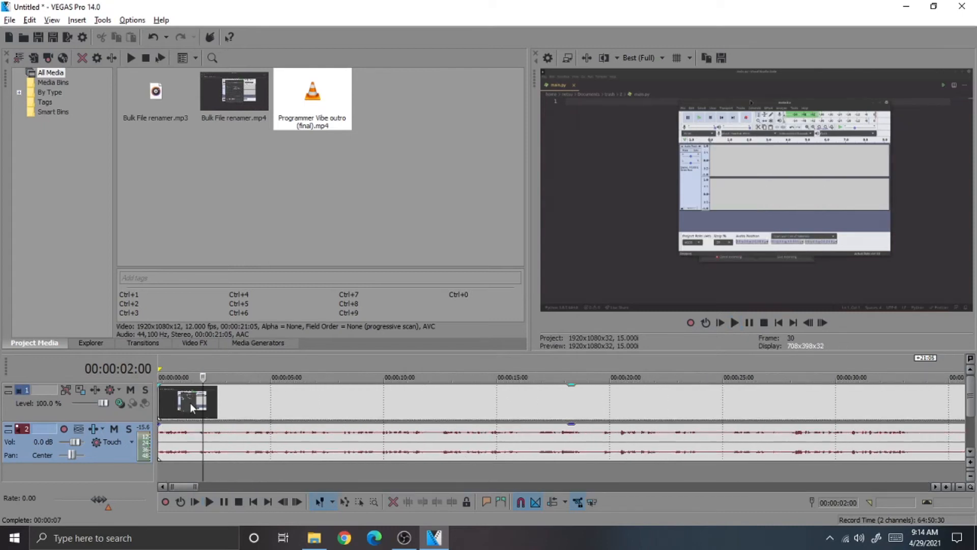
pyautogui.press('space')
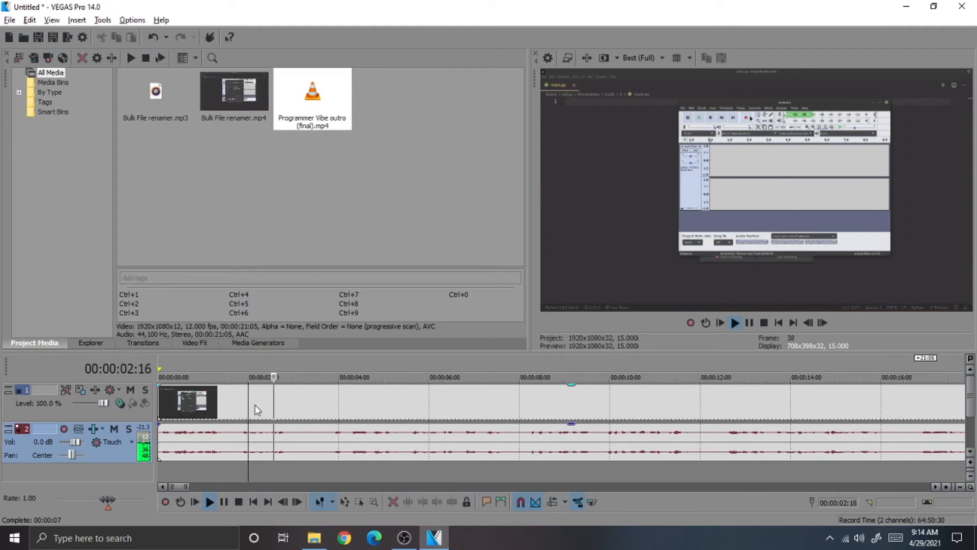
pyautogui.press('space')
pyautogui.press('space')
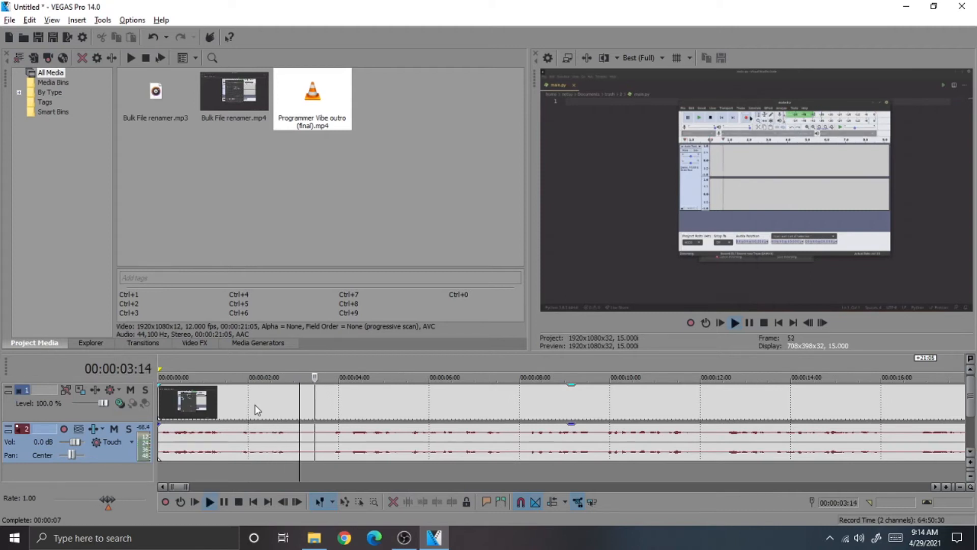
pyautogui.press('space')
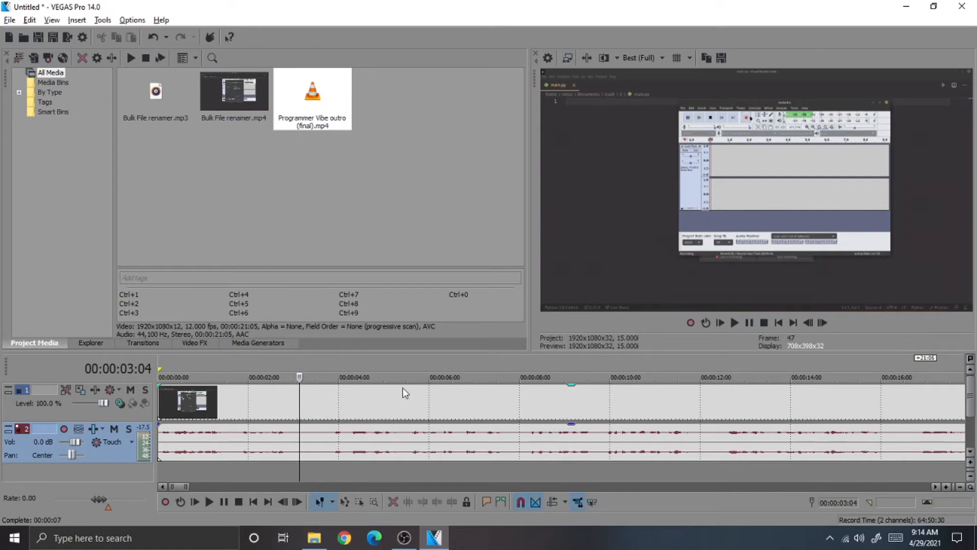
# Start an audio recording from the timeline's beginning and choose a new folder named example on the K: drive for recorded files
pyautogui.click(779, 323)
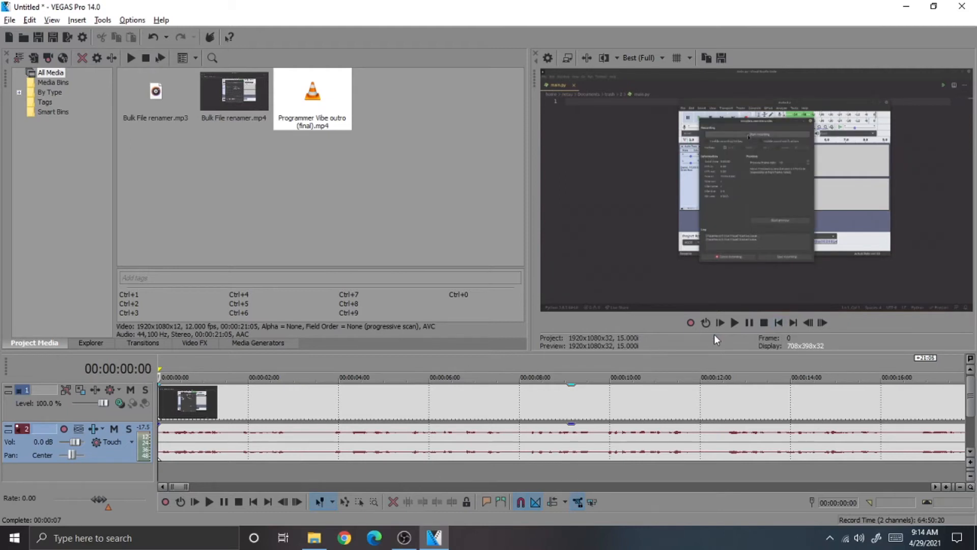
pyautogui.click(690, 324)
pyautogui.click(562, 178)
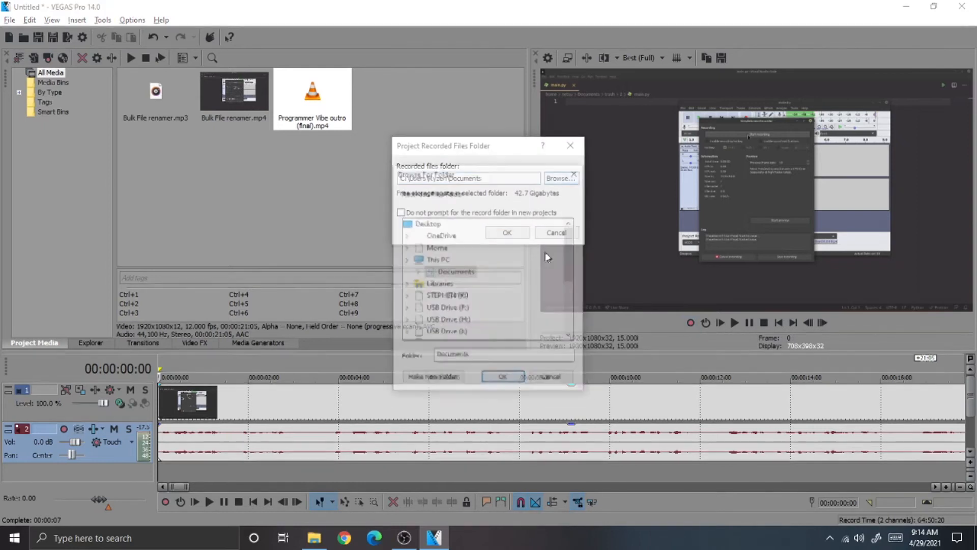
pyautogui.scroll(-4, 436, 305)
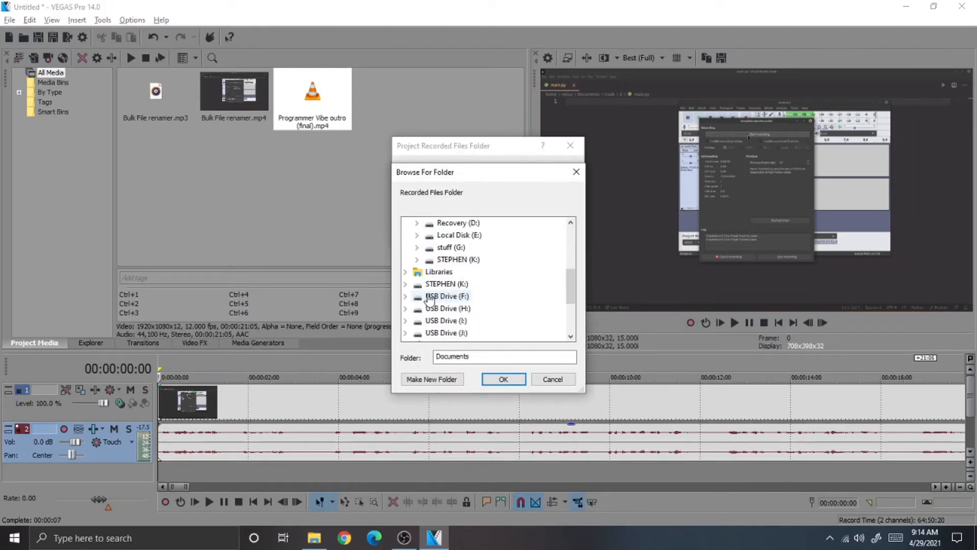
pyautogui.click(406, 284)
pyautogui.click(443, 284)
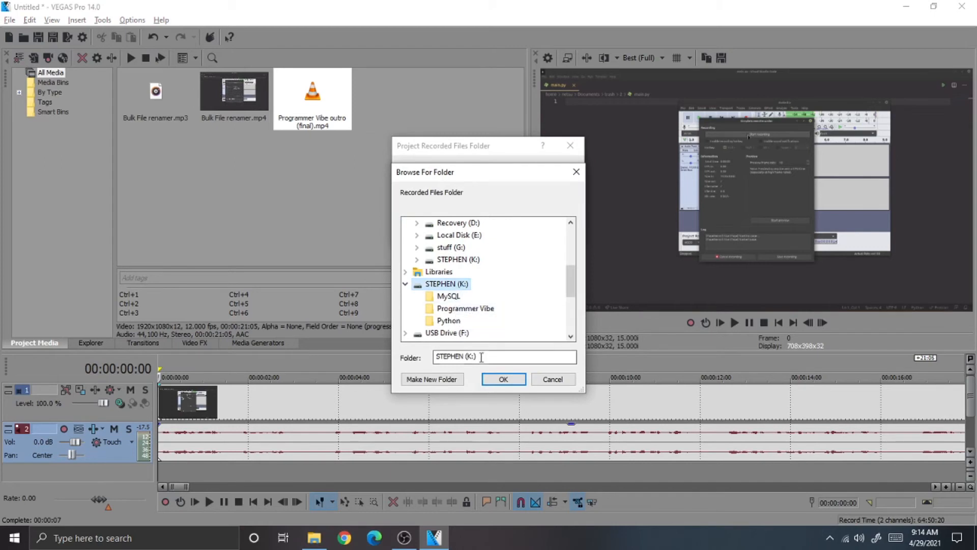
pyautogui.click(451, 379)
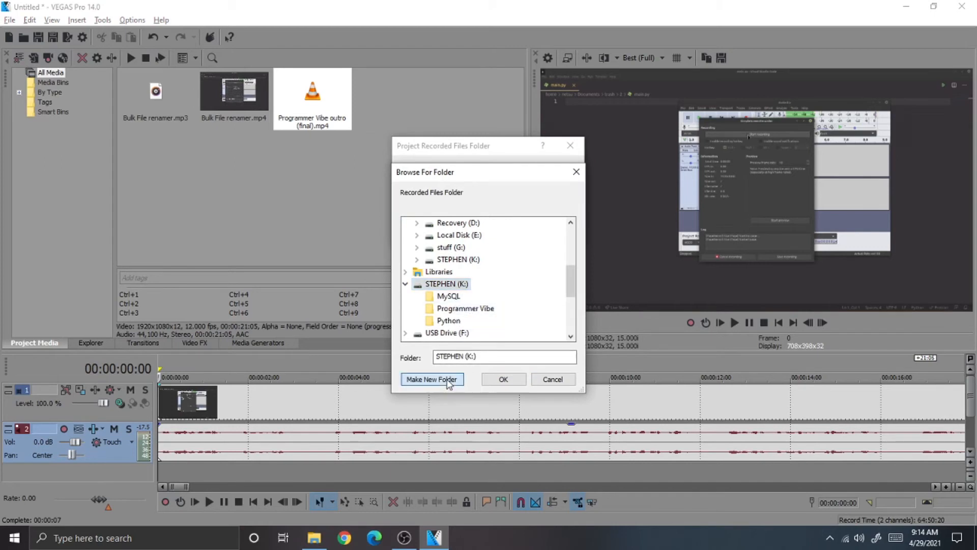
pyautogui.write('rcs')
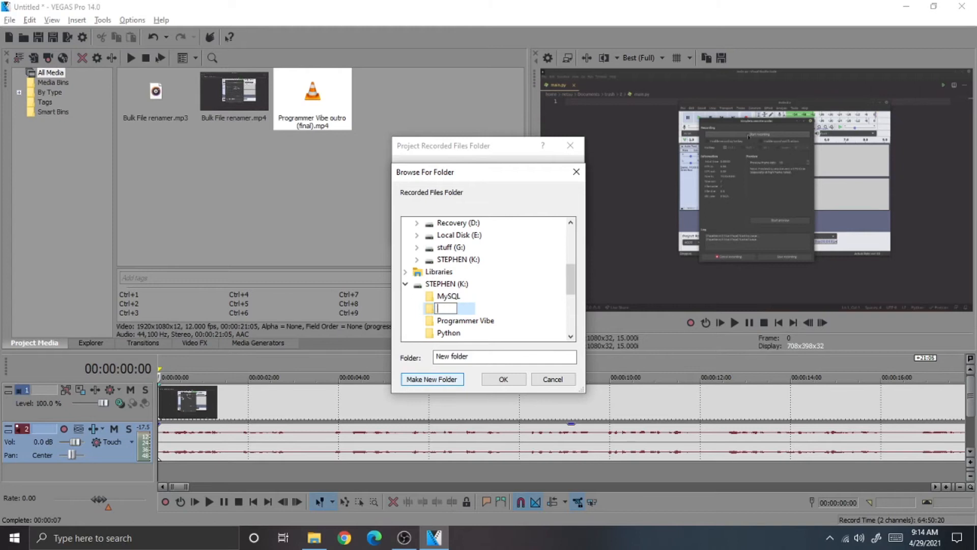
pyautogui.write('mple')
pyautogui.press('Return')
pyautogui.click(455, 297)
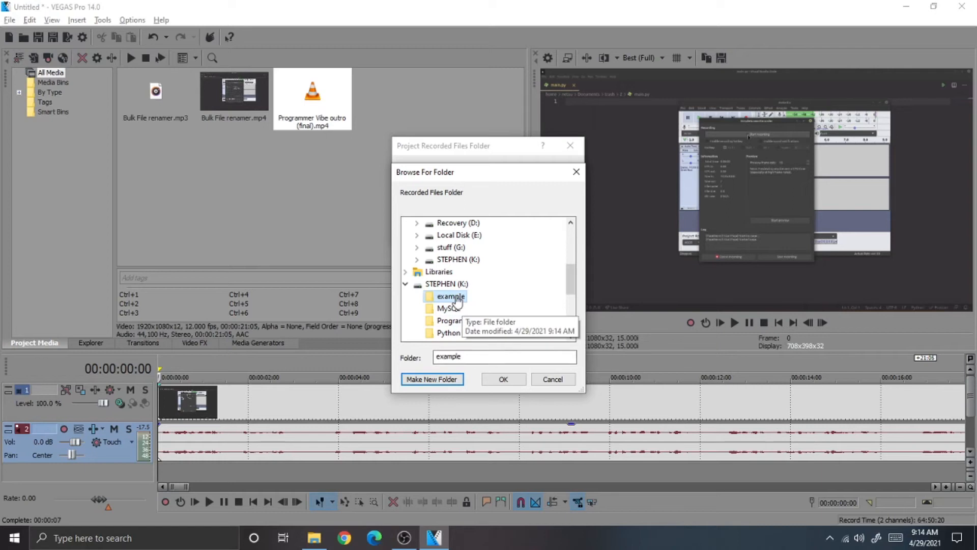
pyautogui.click(503, 379)
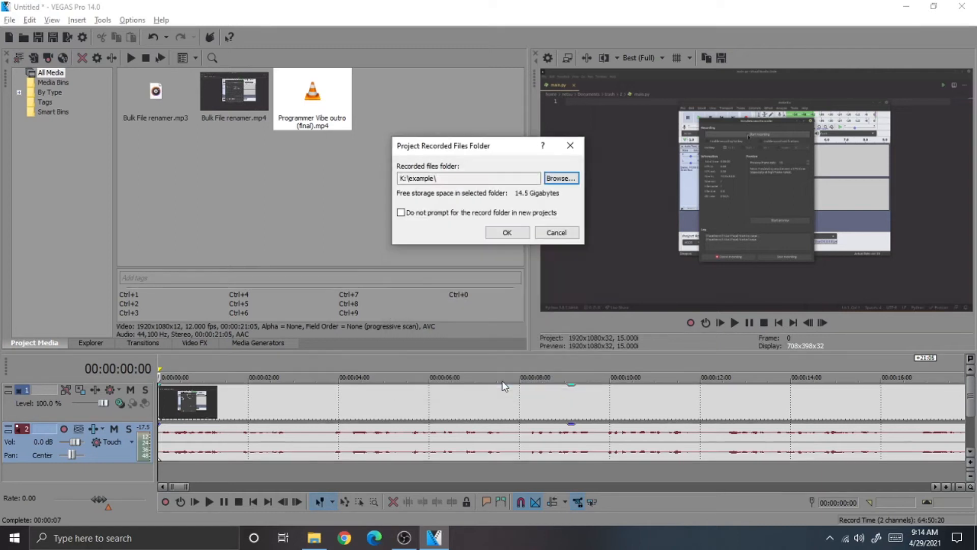
# Record about 5 seconds of audio onto a new track and keep the recorded file under its default name
pyautogui.click(523, 232)
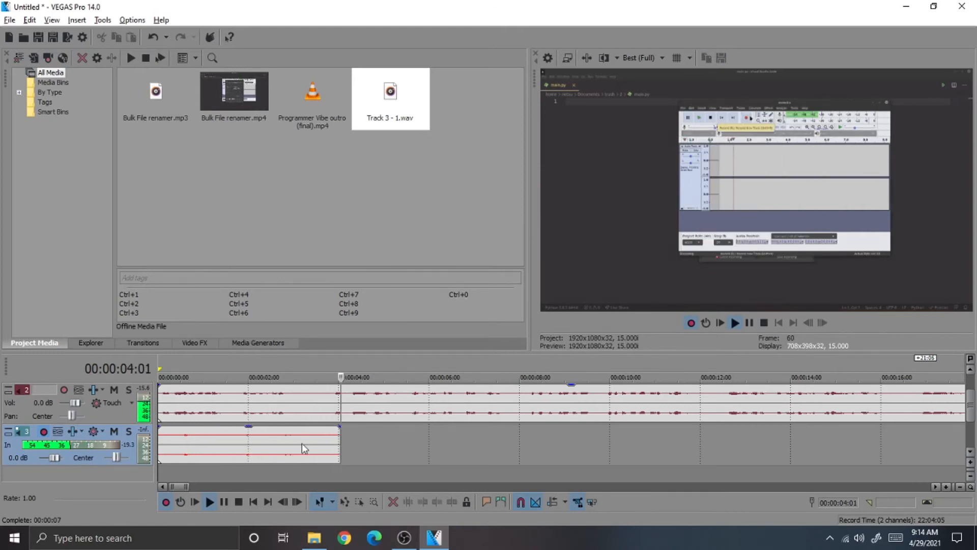
pyautogui.click(750, 322)
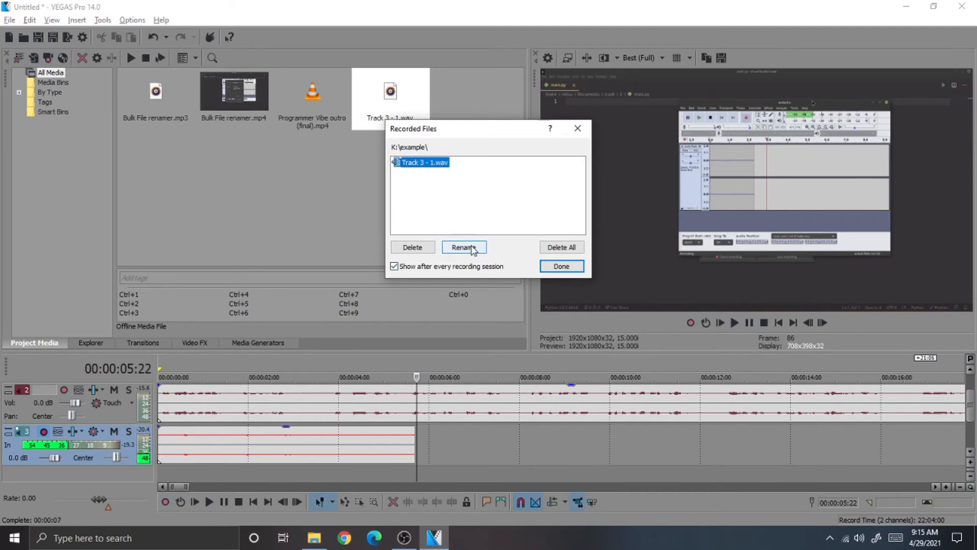
pyautogui.click(553, 267)
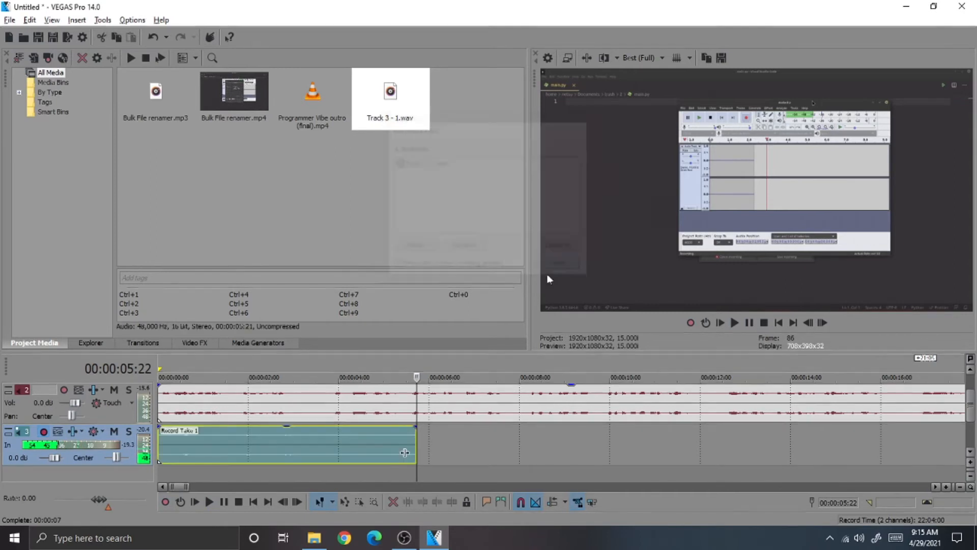
# Return the playhead to the timeline's beginning and play the first seconds with the recorded take
pyautogui.click(779, 322)
pyautogui.press('space')
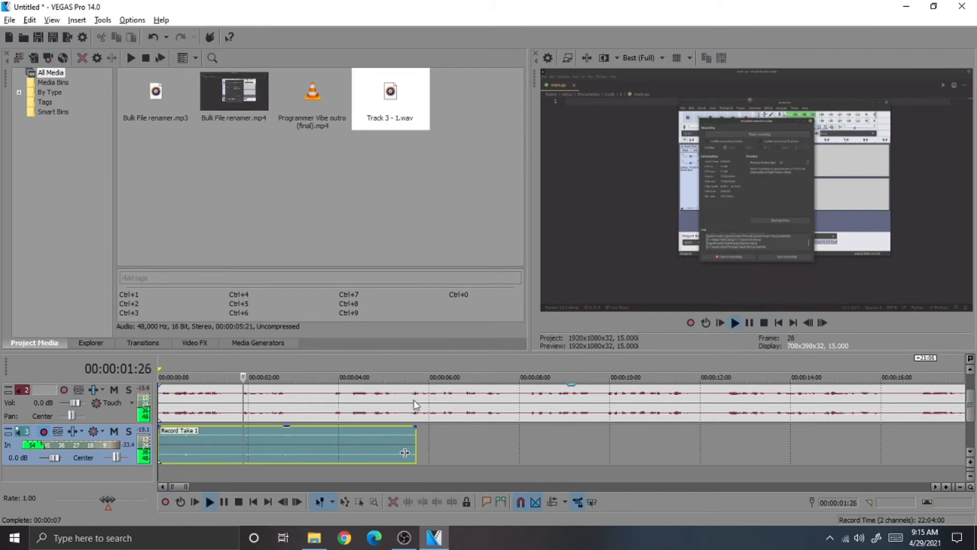
pyautogui.press('space')
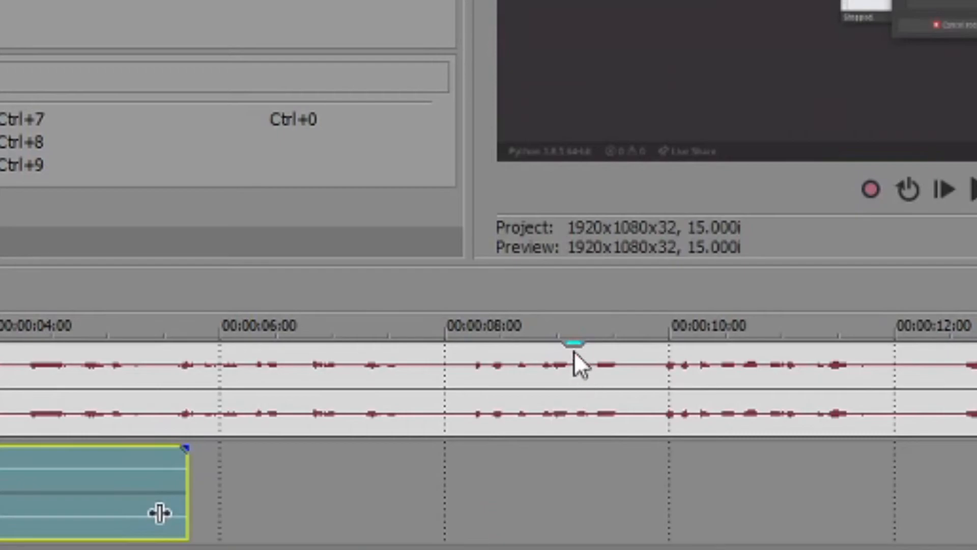
# Try adjusting the event gain on the audio clips, lowering the gain of the main audio clip on track 2
pyautogui.moveTo(571, 386)
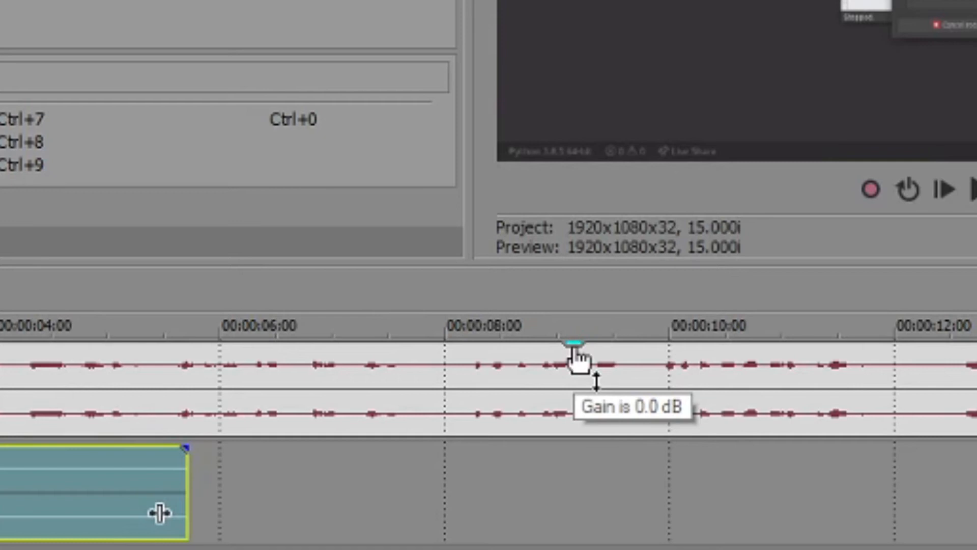
pyautogui.moveTo(574, 350)
pyautogui.mouseDown()
pyautogui.moveTo(563, 419)
pyautogui.moveTo(580, 336)
pyautogui.mouseUp()
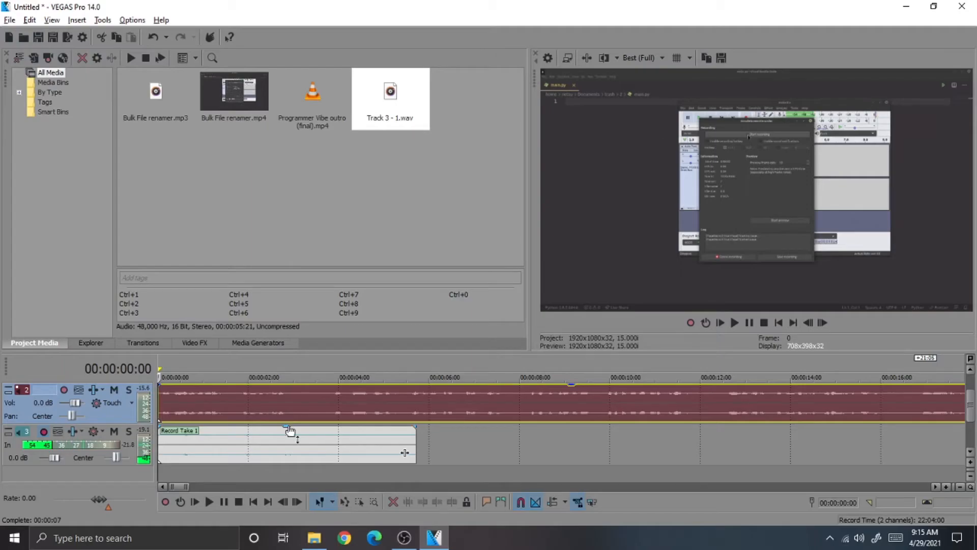
pyautogui.moveTo(290, 429)
pyautogui.mouseDown()
pyautogui.moveTo(288, 445)
pyautogui.moveTo(288, 425)
pyautogui.moveTo(275, 433)
pyautogui.mouseUp()
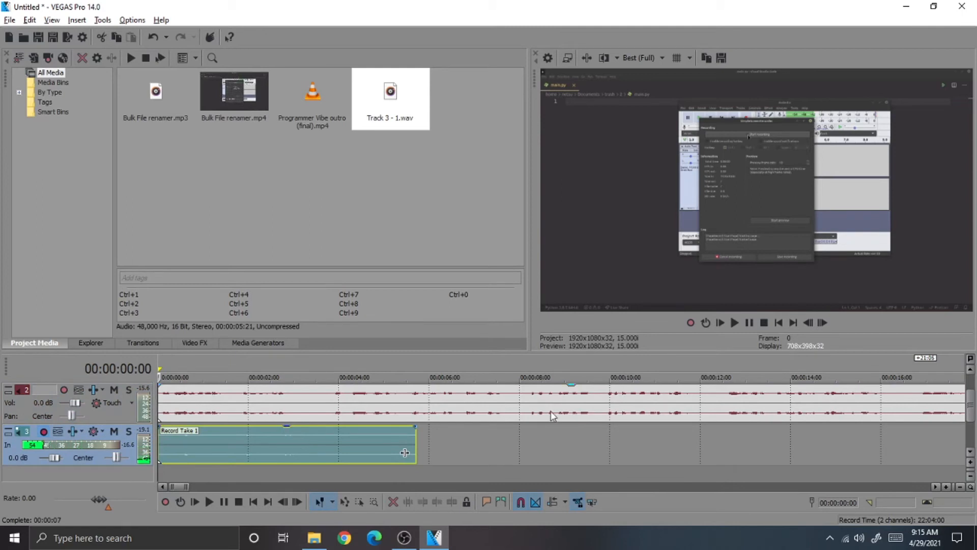
pyautogui.moveTo(573, 391); pyautogui.dragTo(573, 401)
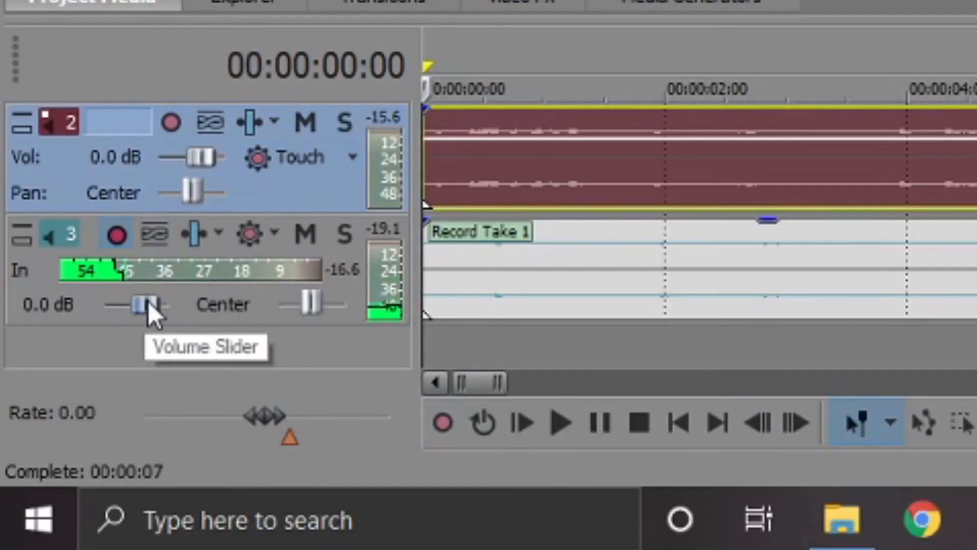
# Raise the recording track's volume to 4.3 dB and play the start of the timeline to compare the audio levels
pyautogui.moveTo(53, 457); pyautogui.dragTo(56, 457)
pyautogui.moveTo(154, 301); pyautogui.dragTo(160, 302)
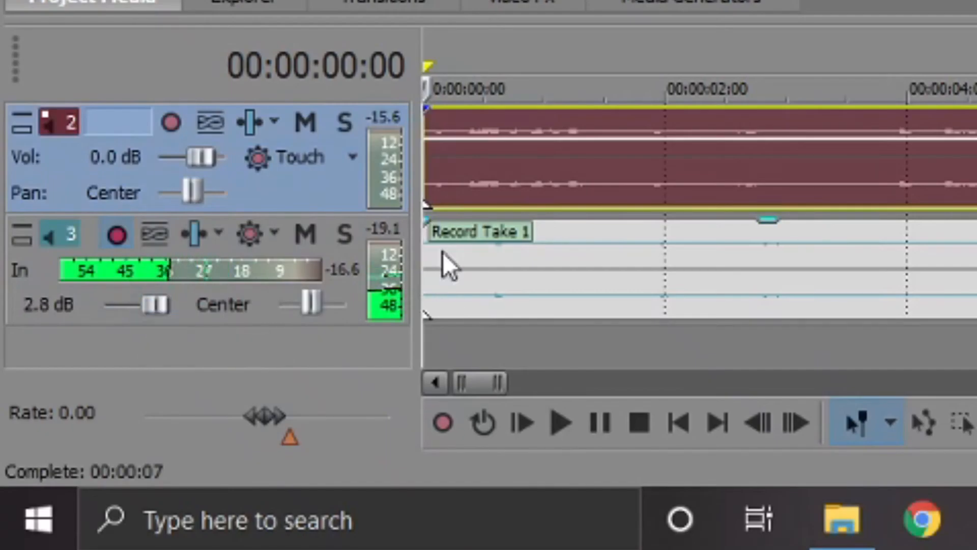
pyautogui.press('space')
pyautogui.press('space')
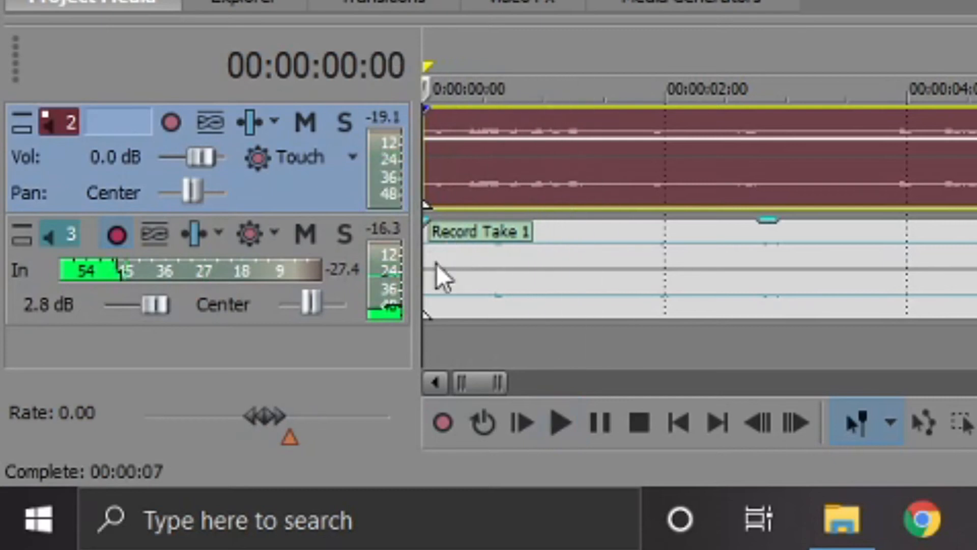
pyautogui.press('space')
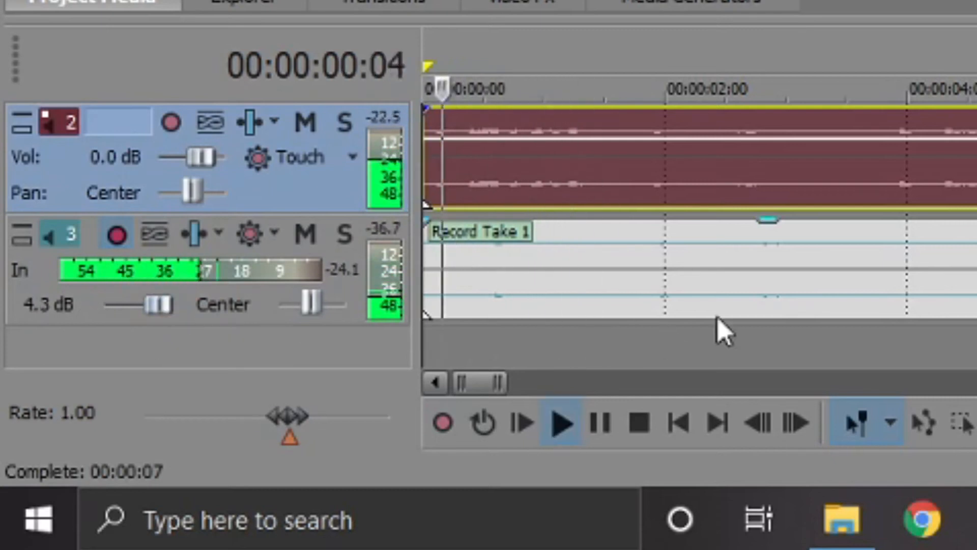
pyautogui.press('space')
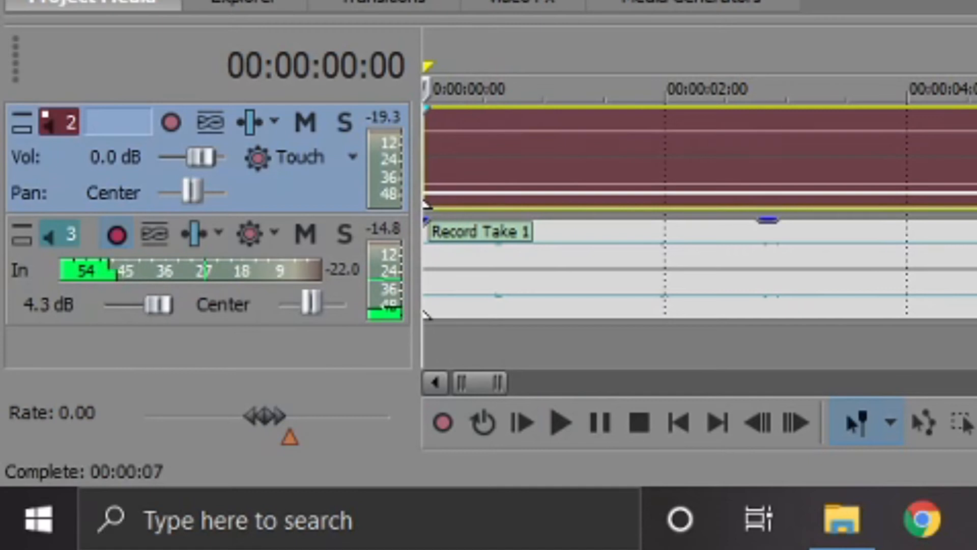
pyautogui.press('space')
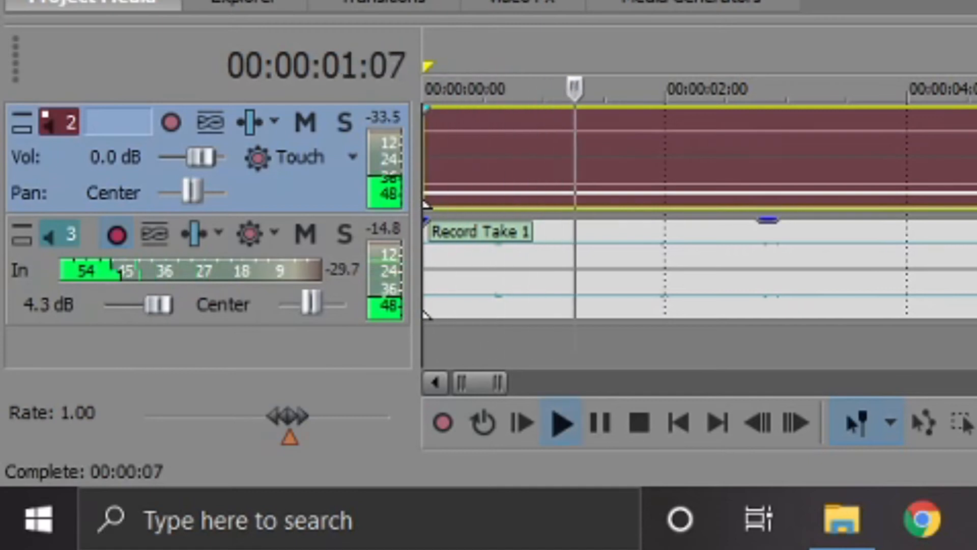
pyautogui.press('space')
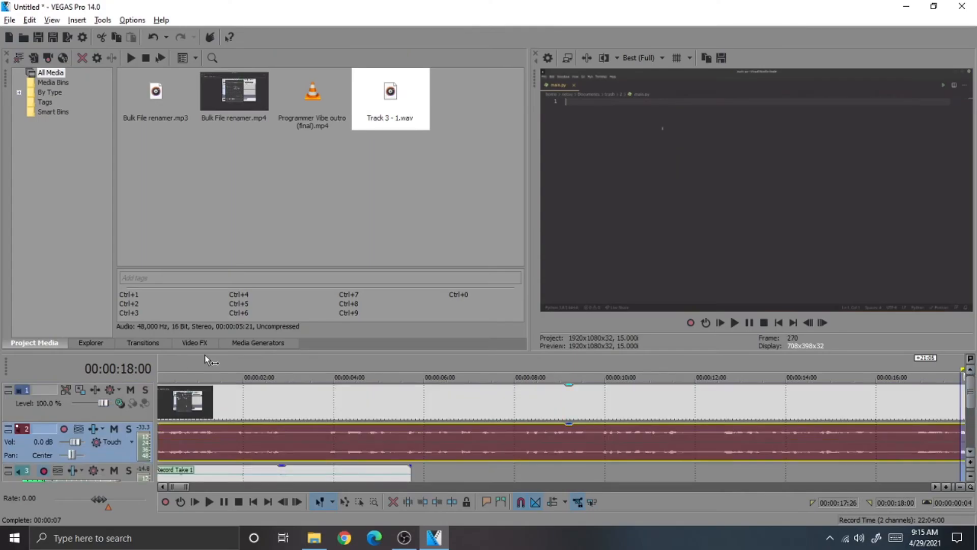
# Mark a loop region from about 00:00:01:18 to 00:00:05:12 and play it back, stopping and restarting playback
pyautogui.click(205, 356)
pyautogui.moveTo(225, 370); pyautogui.dragTo(397, 372)
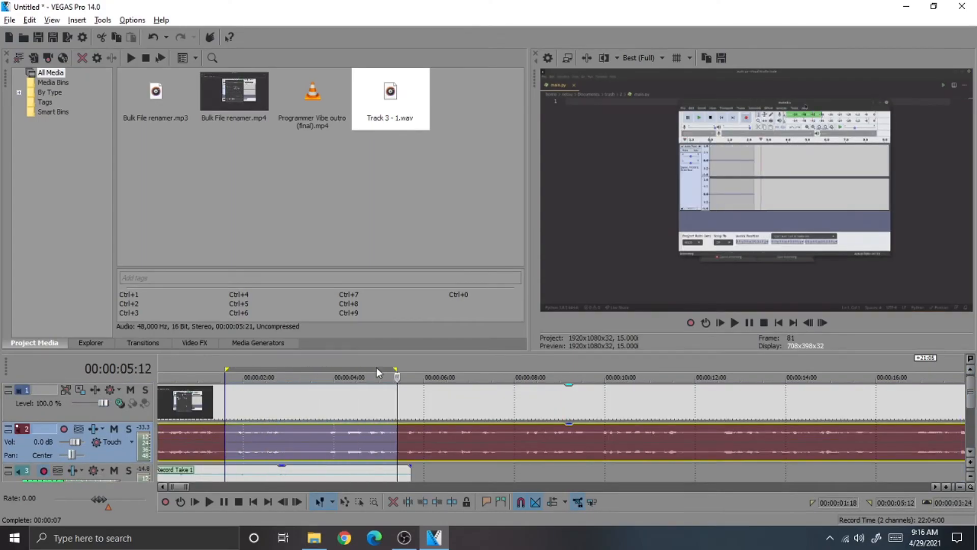
pyautogui.press('space')
pyautogui.press('space')
pyautogui.press('space')
pyautogui.press('space')
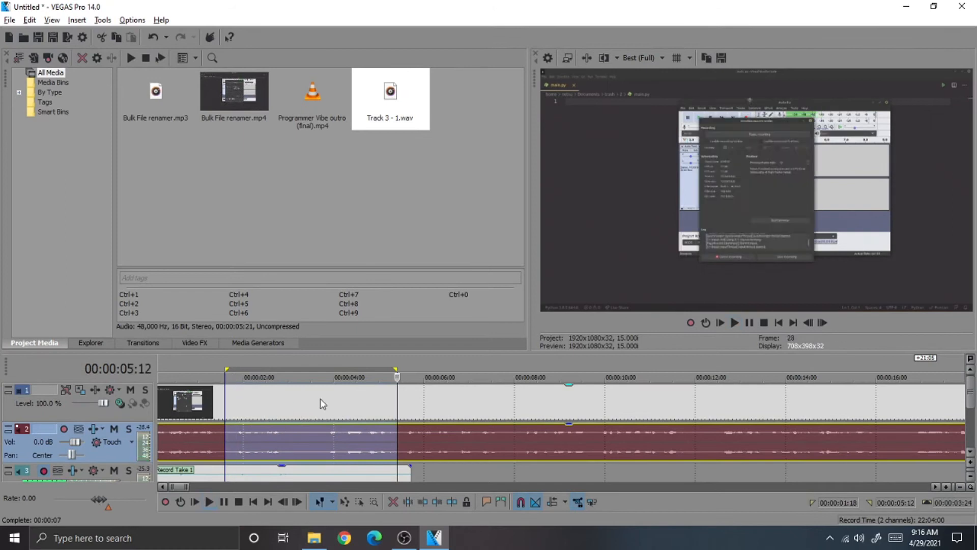
# Move the loop region to the timeline's beginning and collapse it to zero length
pyautogui.click(429, 364)
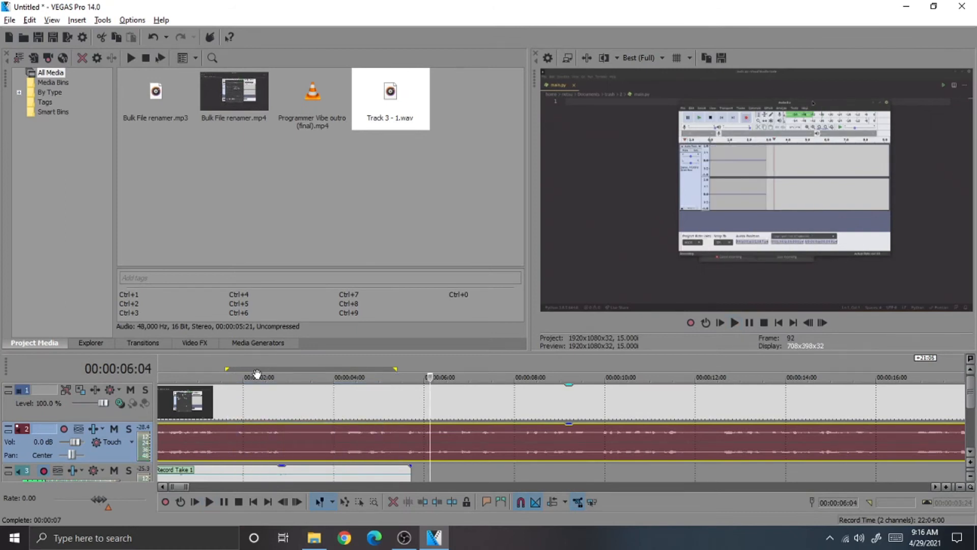
pyautogui.moveTo(223, 369); pyautogui.dragTo(99, 364)
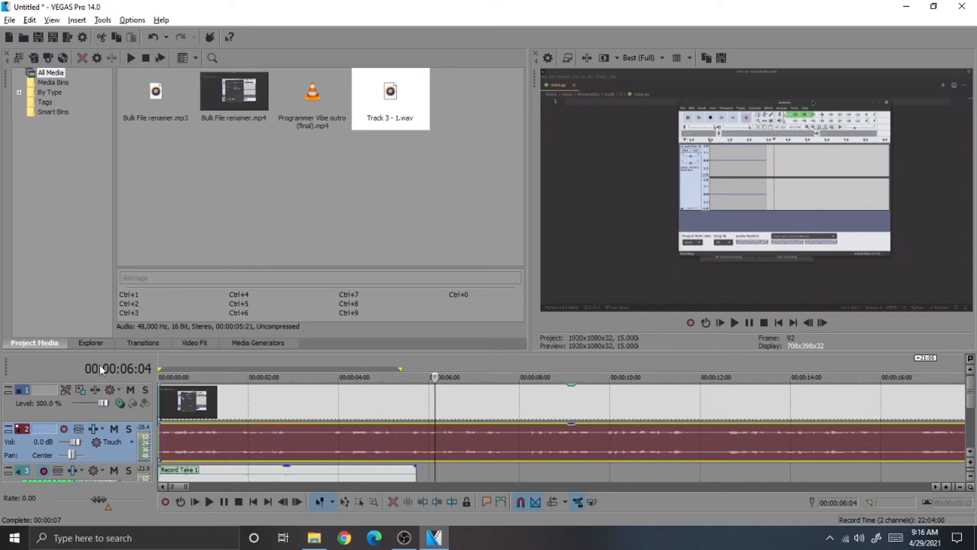
pyautogui.moveTo(400, 368); pyautogui.dragTo(253, 363)
pyautogui.moveTo(162, 361); pyautogui.dragTo(135, 369)
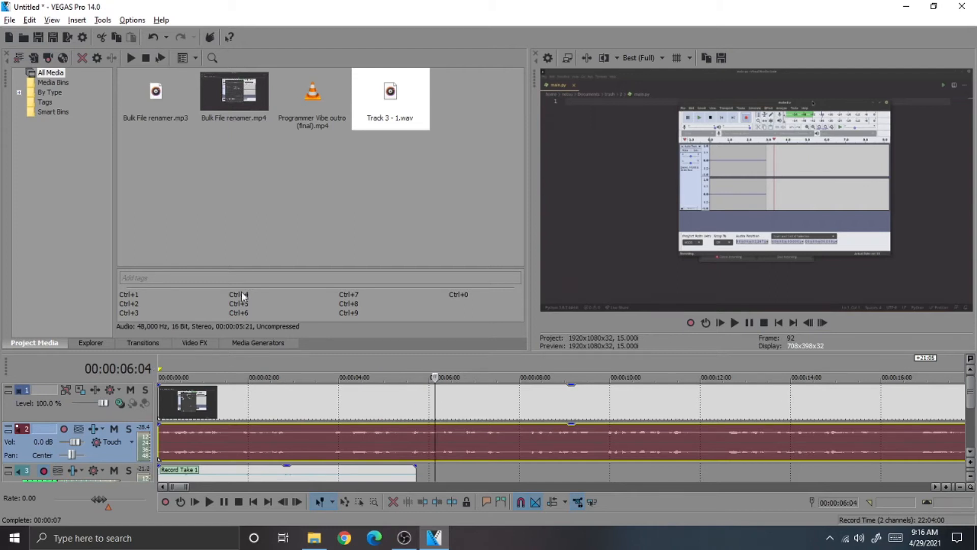
# Play the timeline from the beginning and increase the playback rate to about 1.94, then faster
pyautogui.press('space')
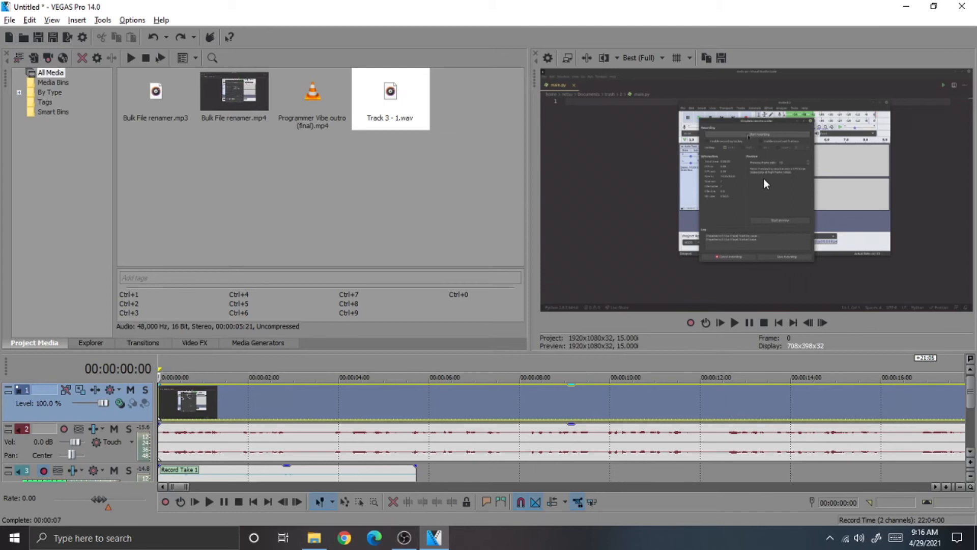
pyautogui.click(734, 322)
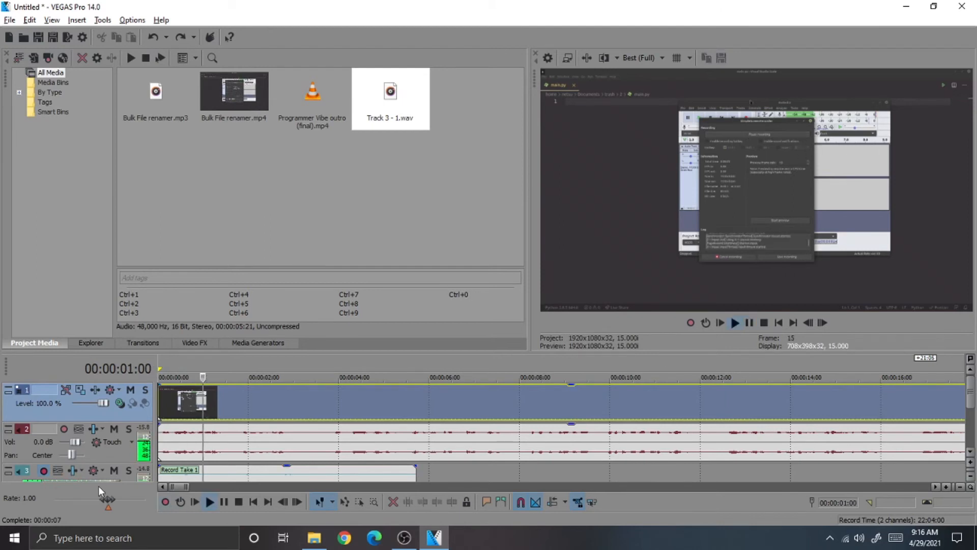
pyautogui.moveTo(107, 500); pyautogui.dragTo(113, 502)
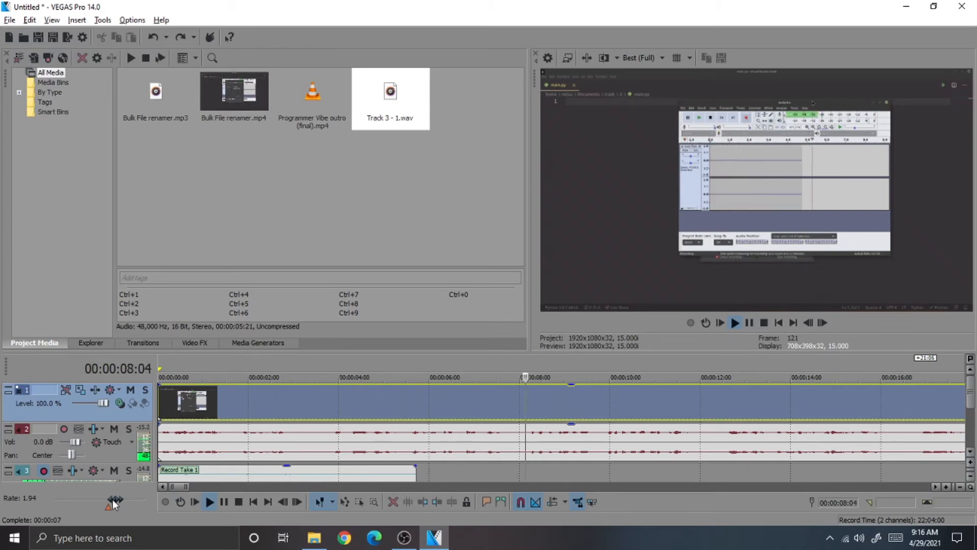
pyautogui.moveTo(113, 503); pyautogui.dragTo(123, 499)
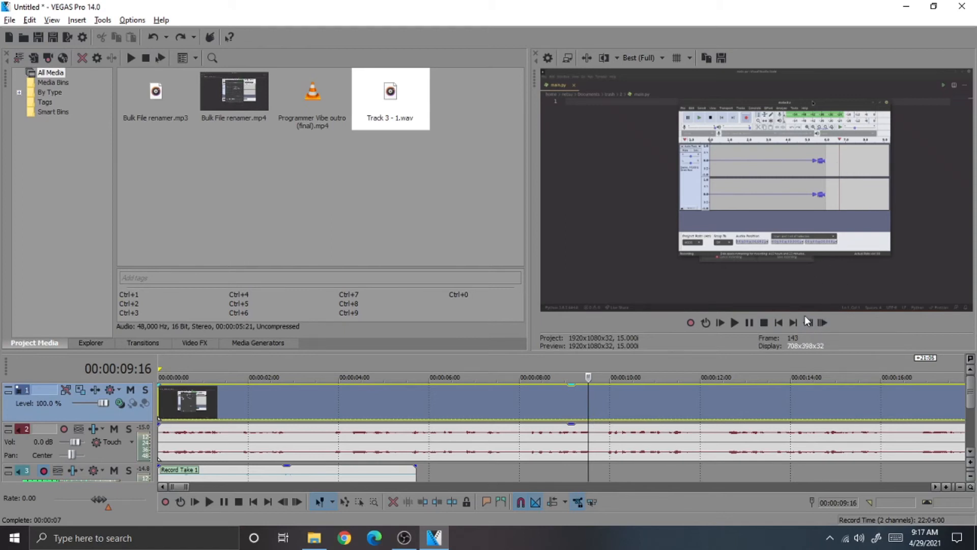
# Step backward and forward frame by frame to place the playhead at 00:00:08:02
pyautogui.click(807, 322)
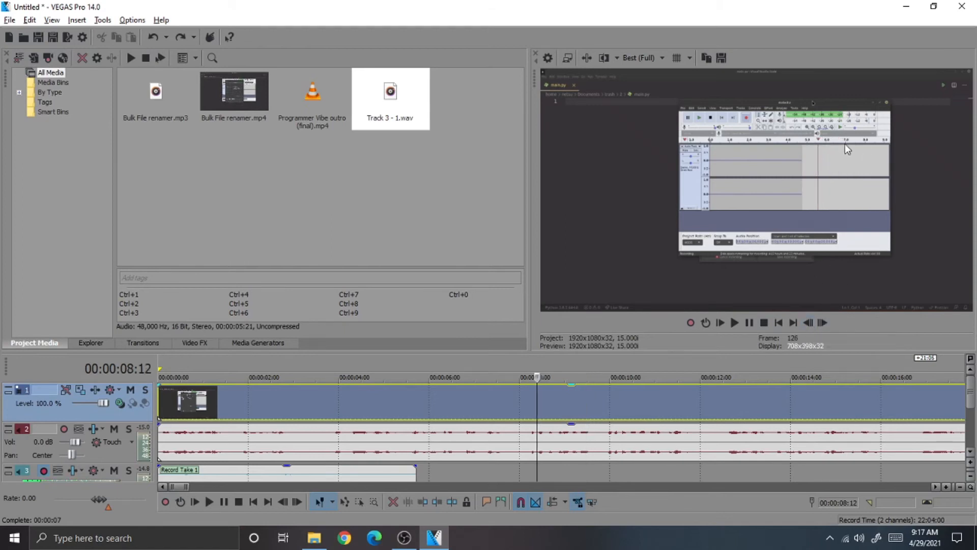
pyautogui.click(821, 322)
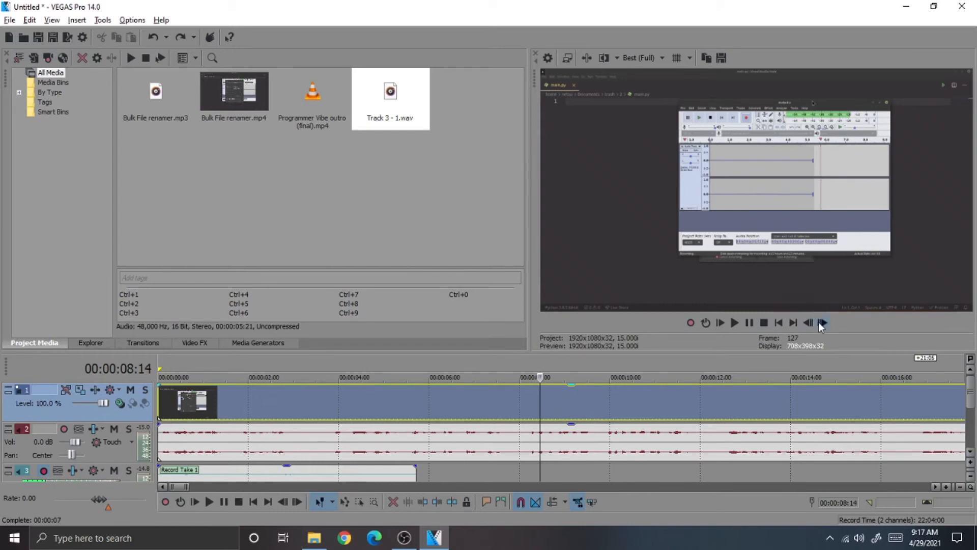
pyautogui.click(821, 322)
pyautogui.click(809, 323)
pyautogui.click(809, 322)
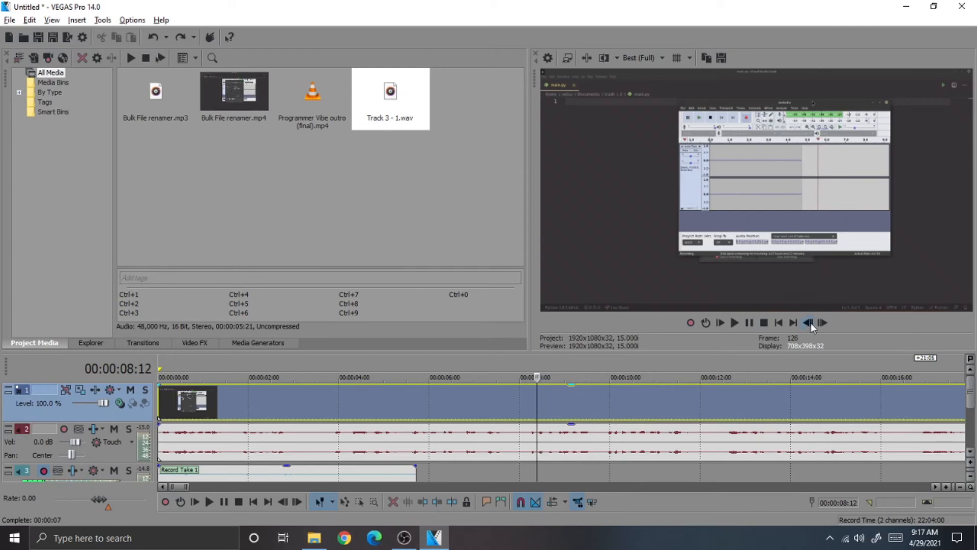
pyautogui.click(809, 323)
pyautogui.click(809, 322)
pyautogui.click(809, 322)
pyautogui.click(810, 323)
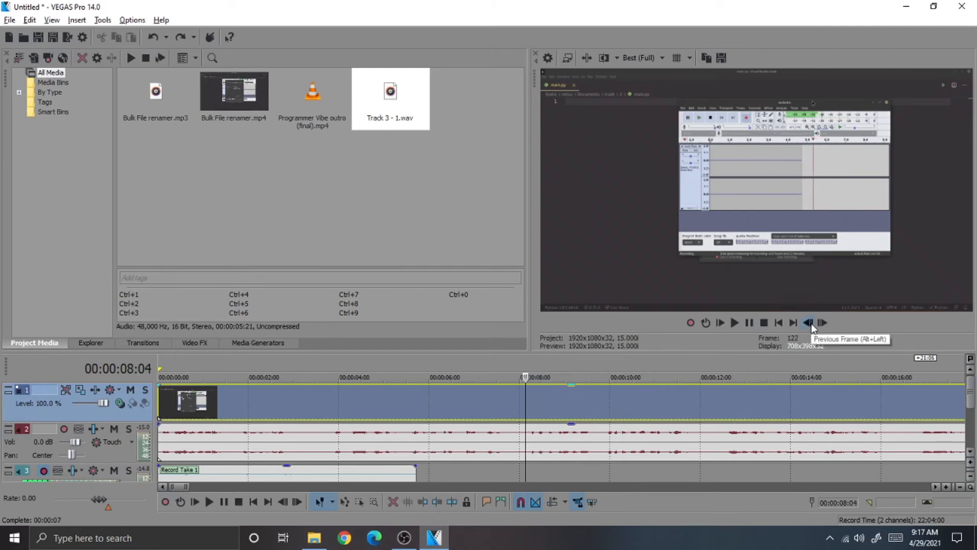
pyautogui.click(810, 323)
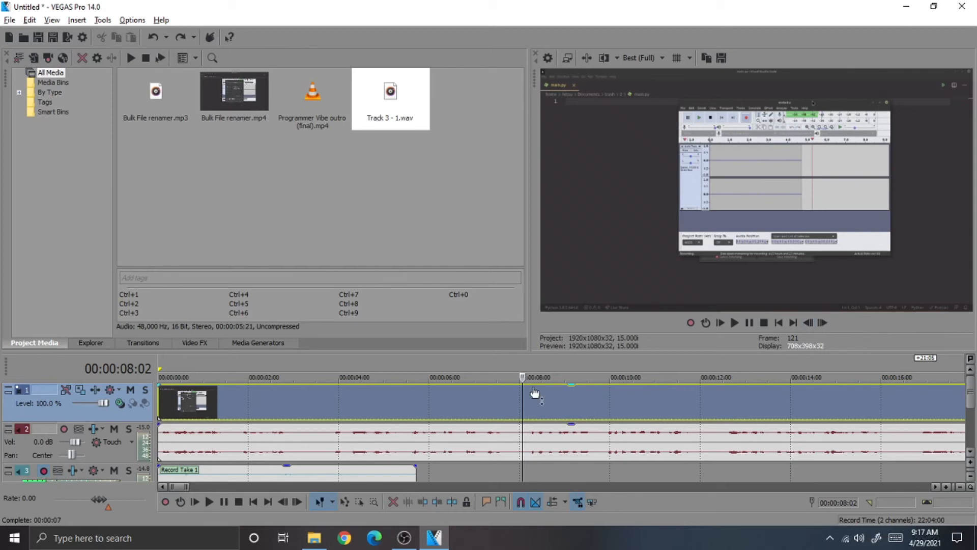
# Split the video clip on track 1 at the playhead and delete the part before the cut
pyautogui.press('s')
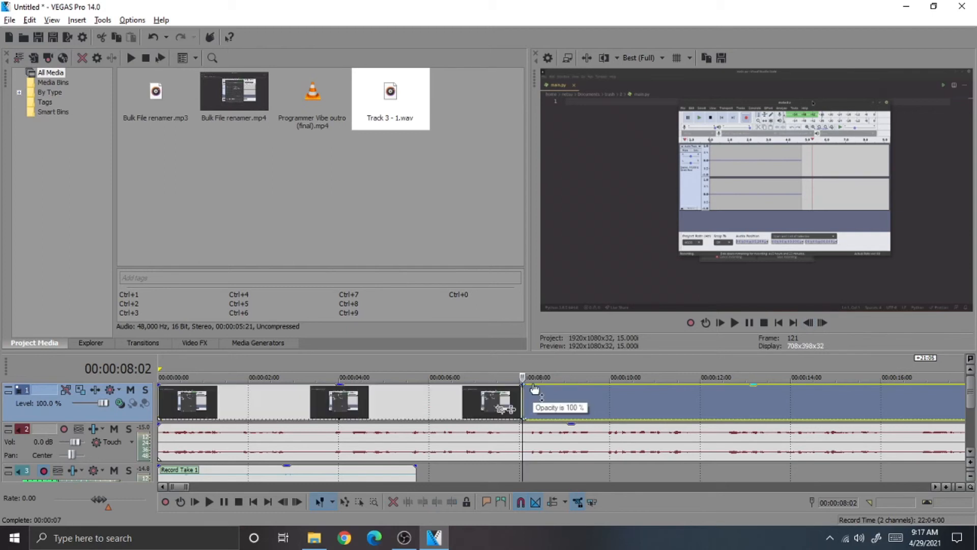
pyautogui.doubleClick(392, 389)
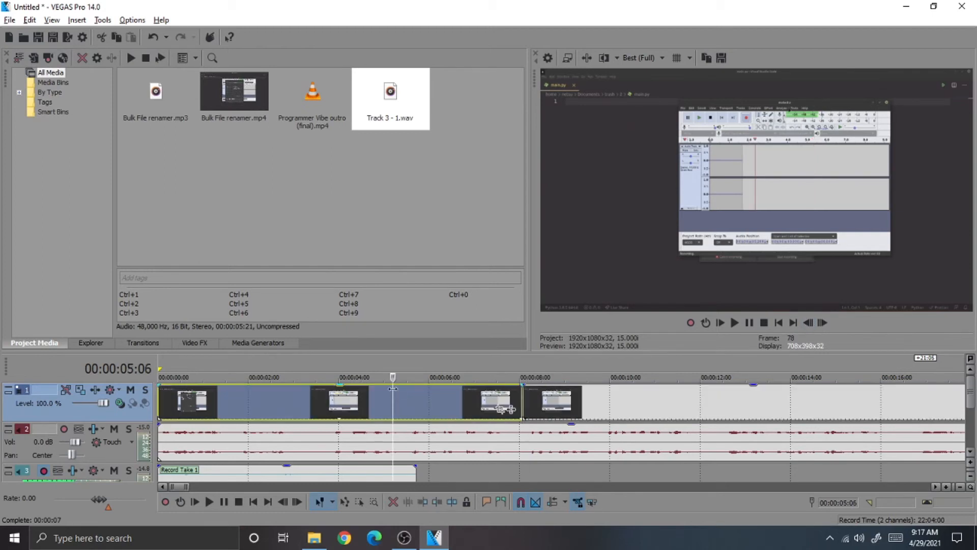
pyautogui.press('Delete')
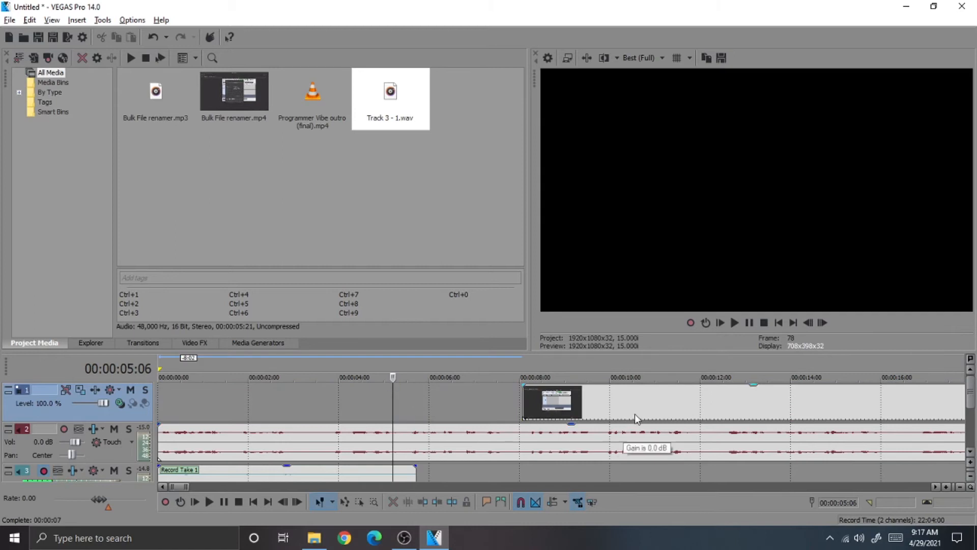
# Move the remaining video clip to the timeline's beginning and play the result from the start
pyautogui.moveTo(608, 397); pyautogui.dragTo(224, 390)
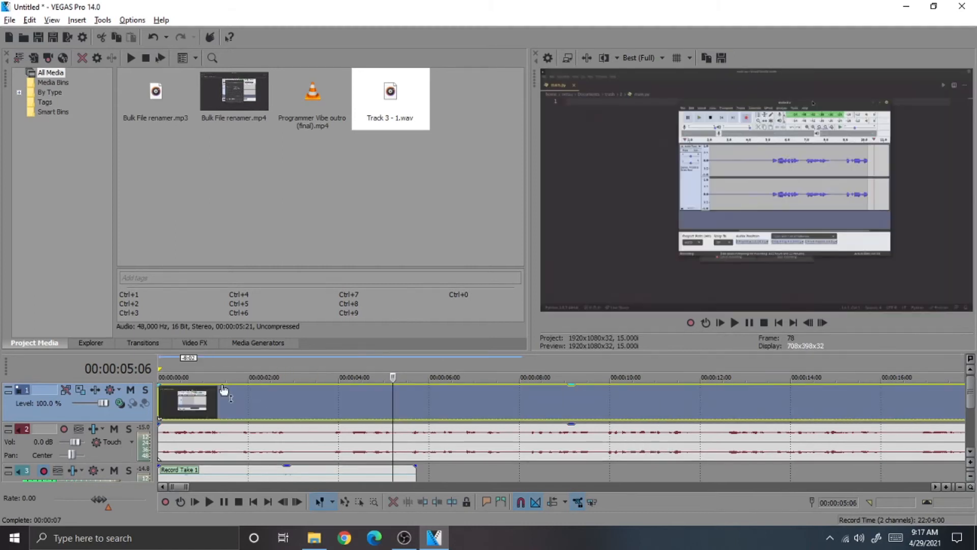
pyautogui.click(779, 323)
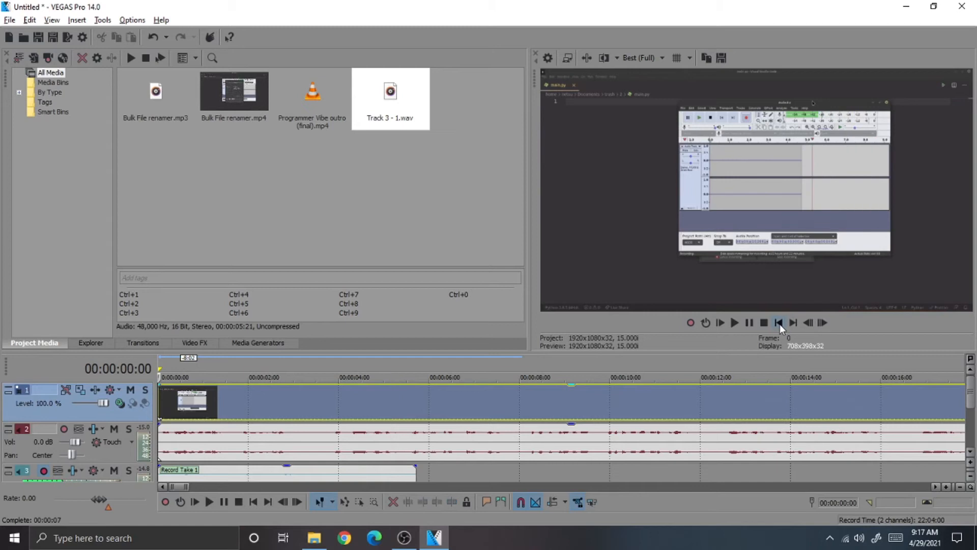
pyautogui.press('space')
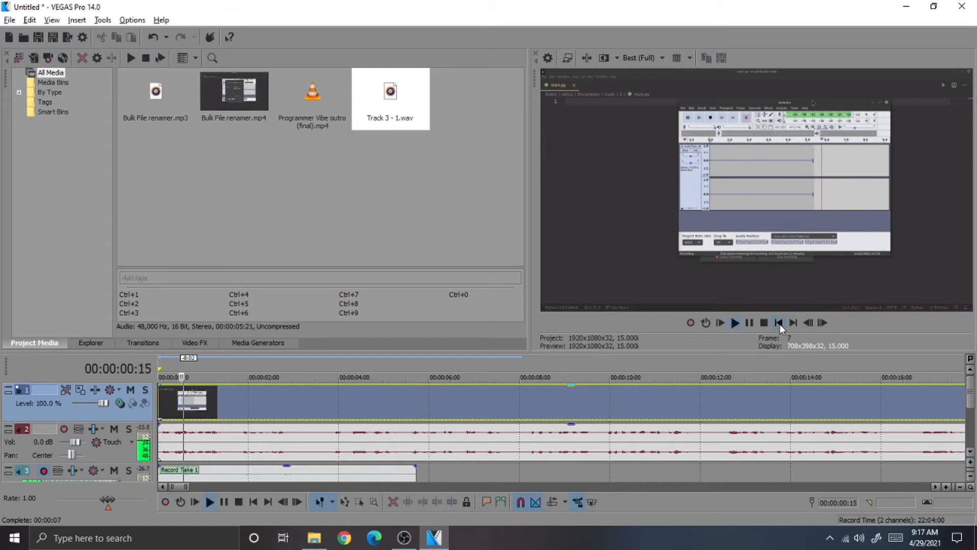
pyautogui.press('space')
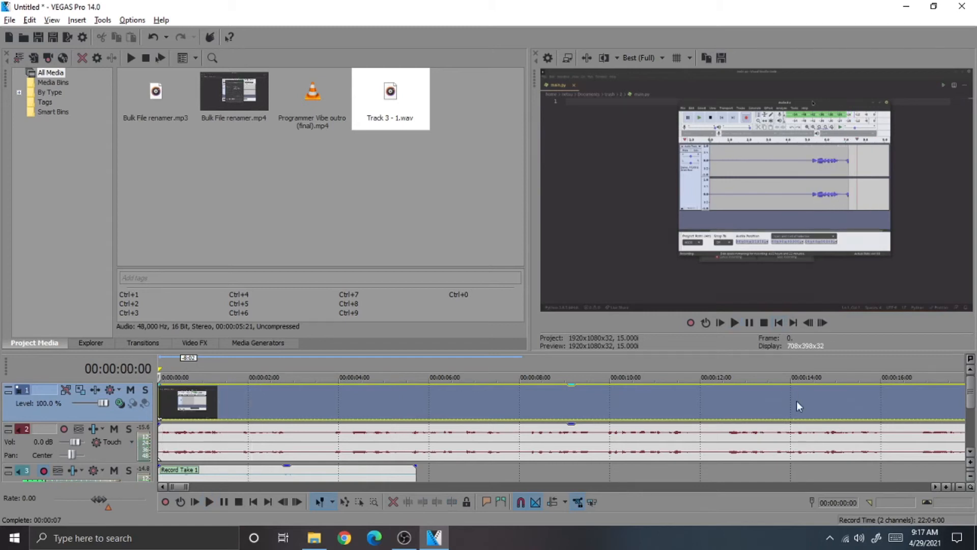
# Delete the Record Take 1 clip from track 3
pyautogui.click(292, 471)
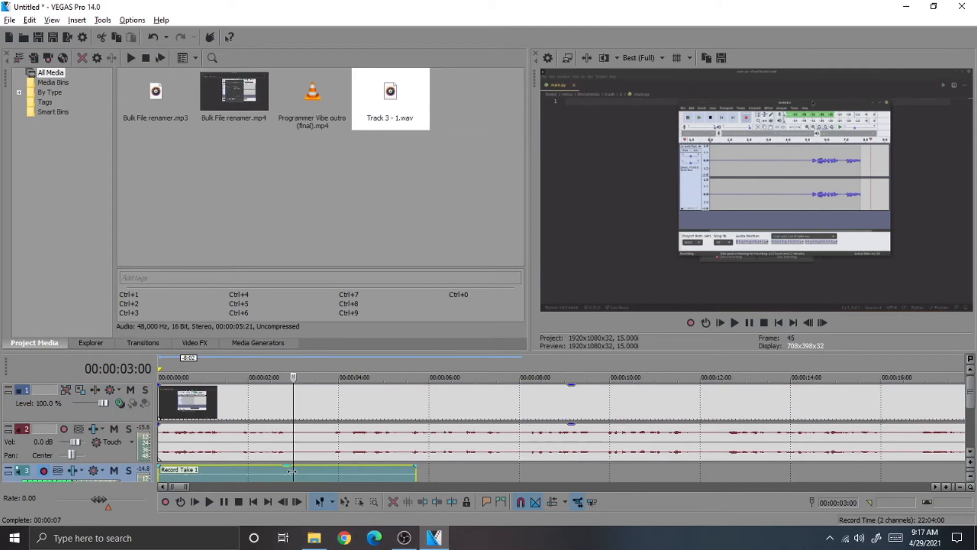
pyautogui.press('Delete')
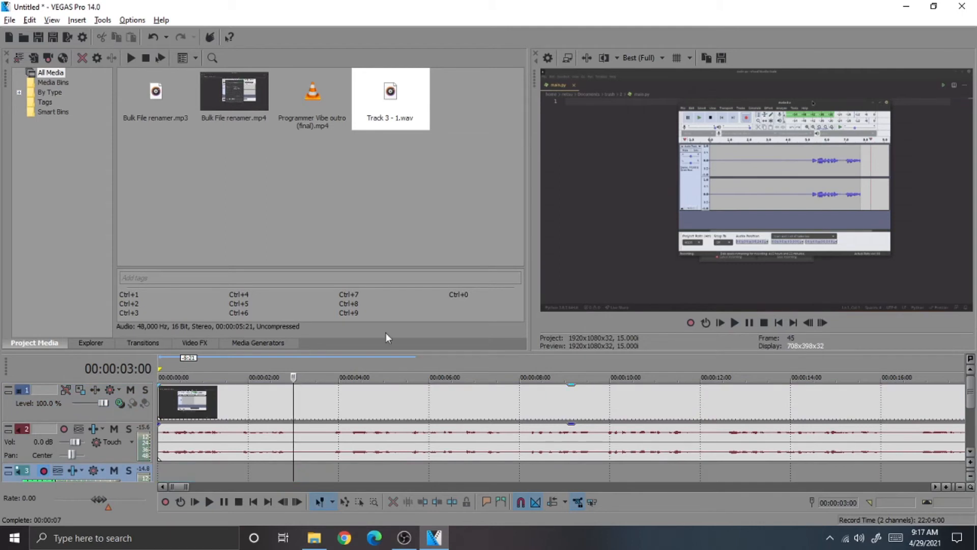
# Split the track 1 video clip and the track 2 audio clip separately at 00:00:02:08, and undo both splits
pyautogui.click(780, 322)
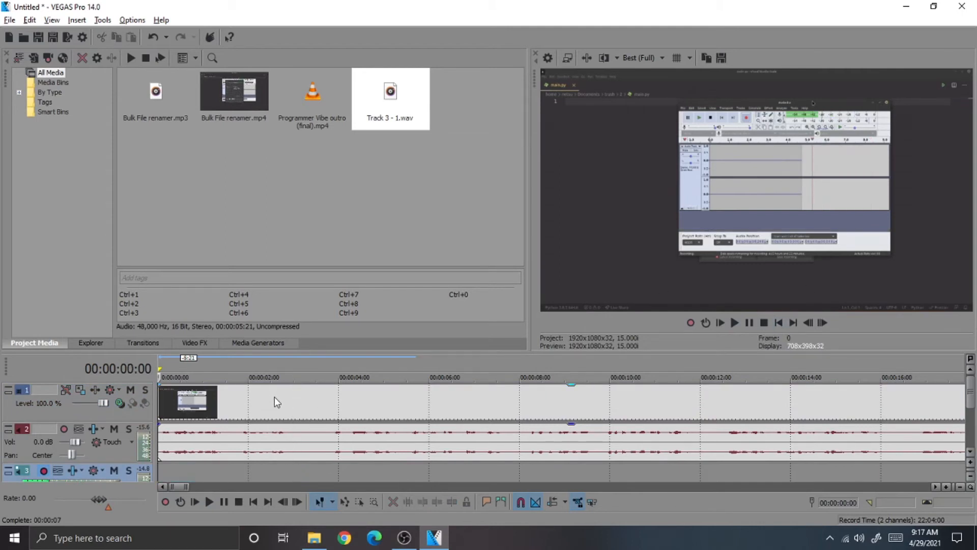
pyautogui.click(260, 396)
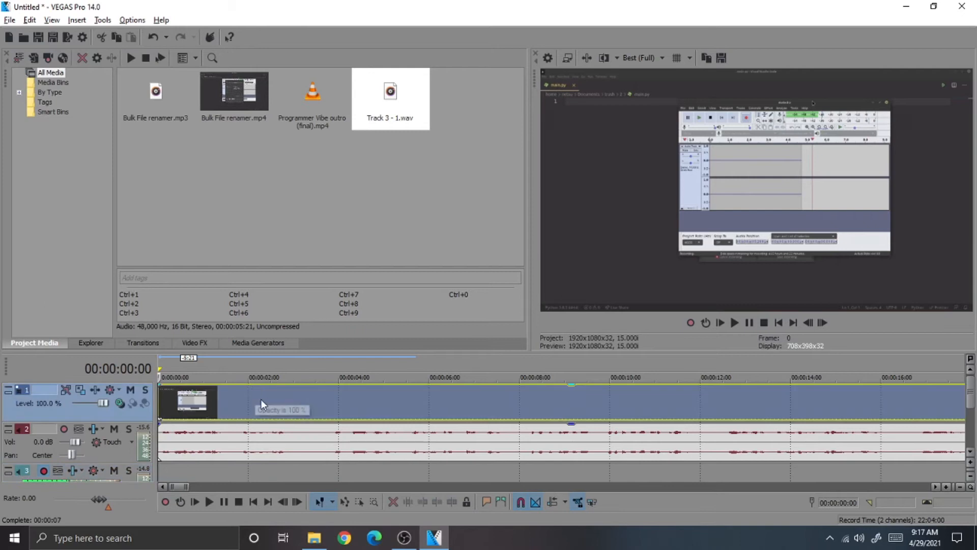
pyautogui.press('s')
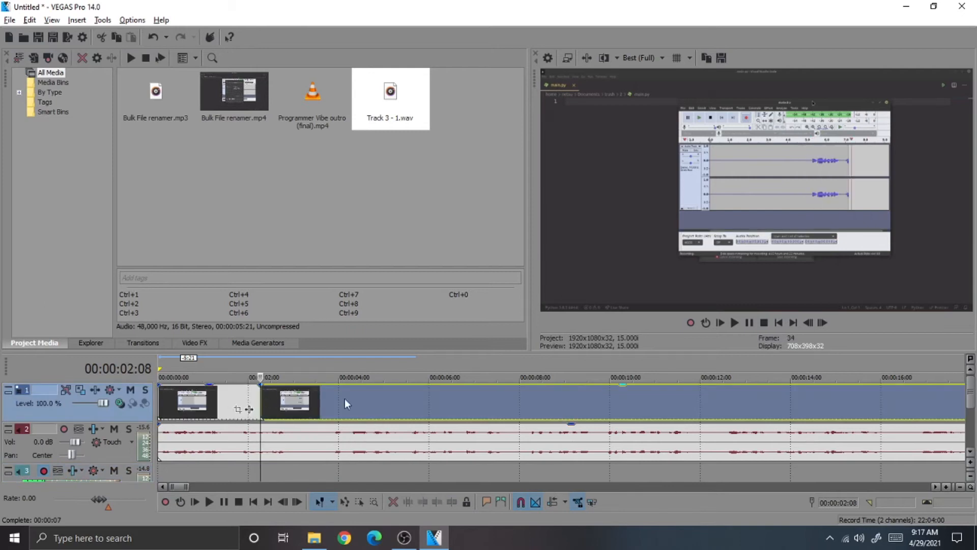
pyautogui.click(309, 447)
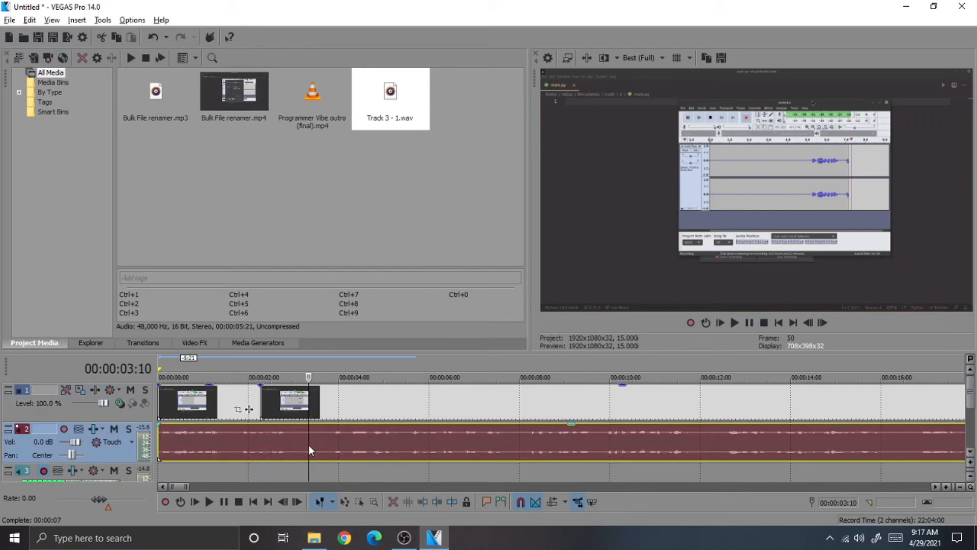
pyautogui.click(258, 444)
pyautogui.press('s')
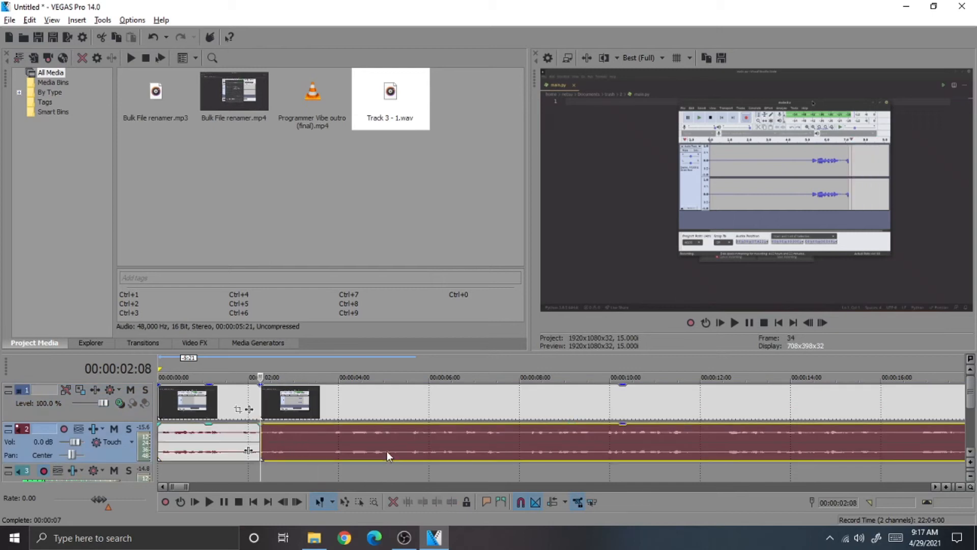
pyautogui.hotkey('ctrl', 'z')
pyautogui.hotkey('ctrl', 'z')
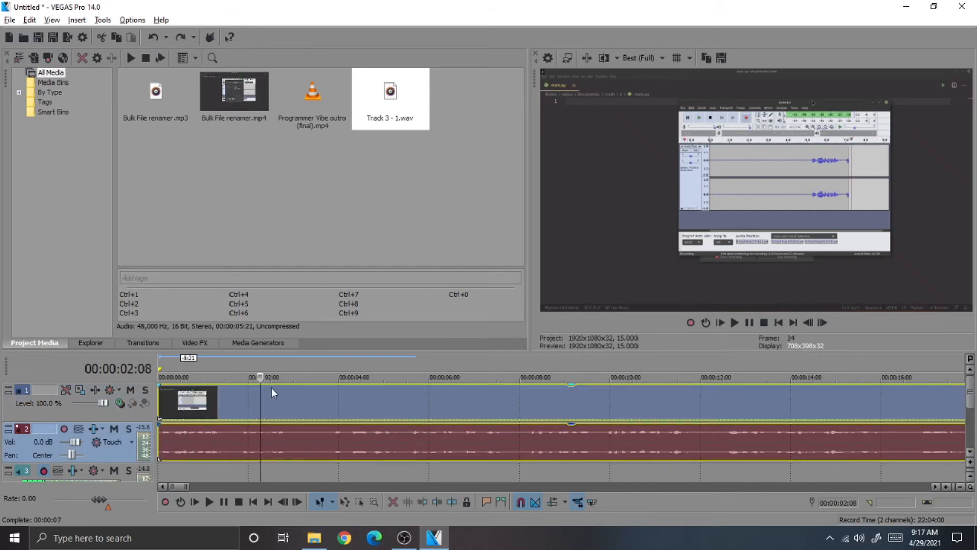
# Combine the video clip on track 1 and the audio clip on track 2 into a new group
pyautogui.click(179, 404)
pyautogui.keyDown('ctrl'); pyautogui.click(230, 437); pyautogui.keyUp('ctrl')
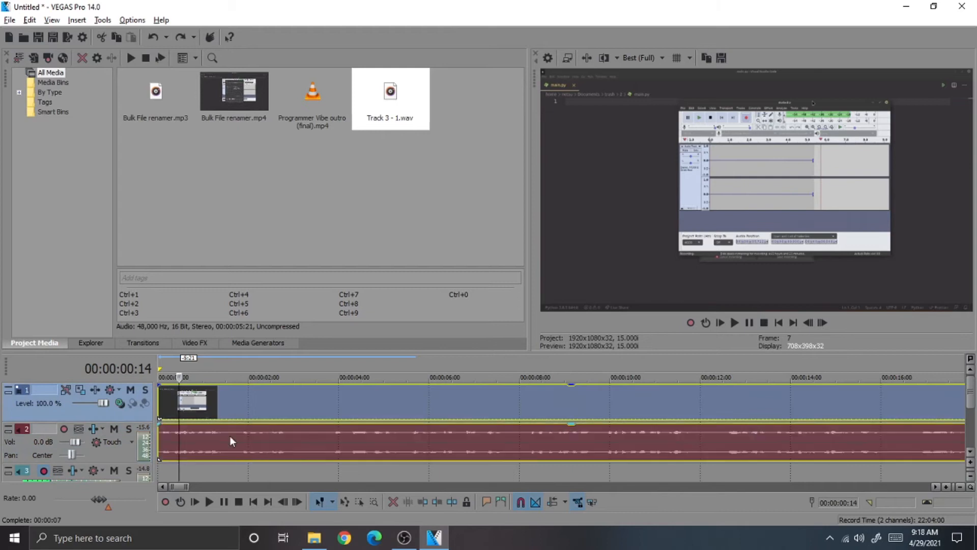
pyautogui.rightClick(209, 395)
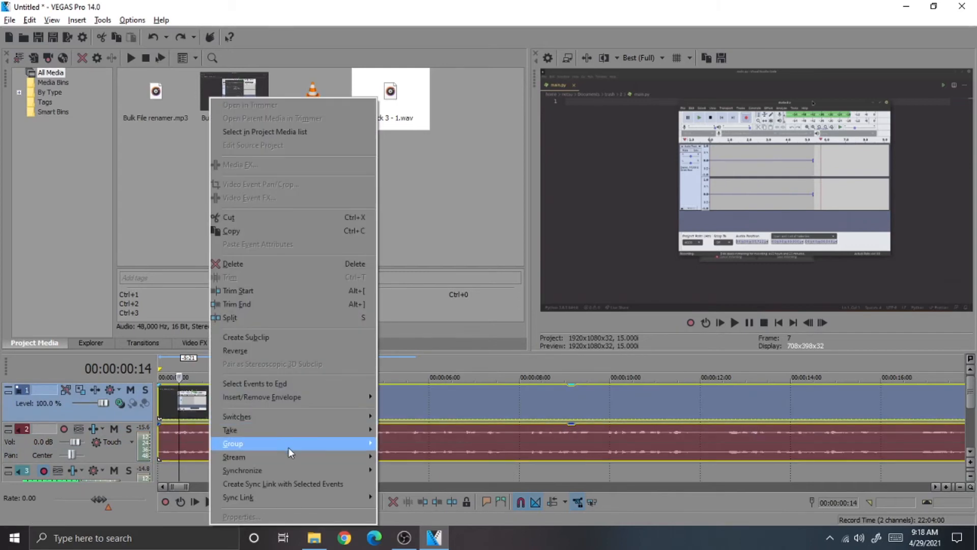
pyautogui.moveTo(295, 453)
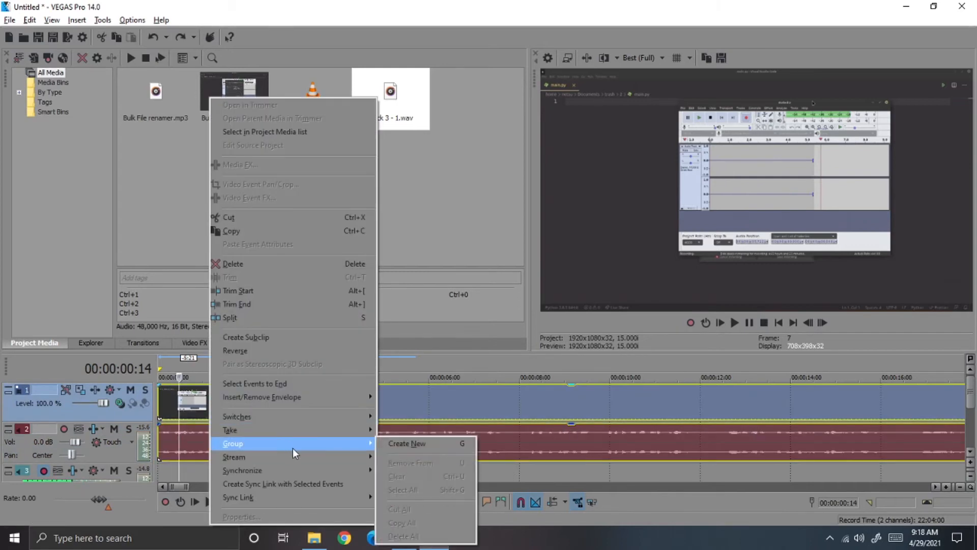
pyautogui.click(462, 445)
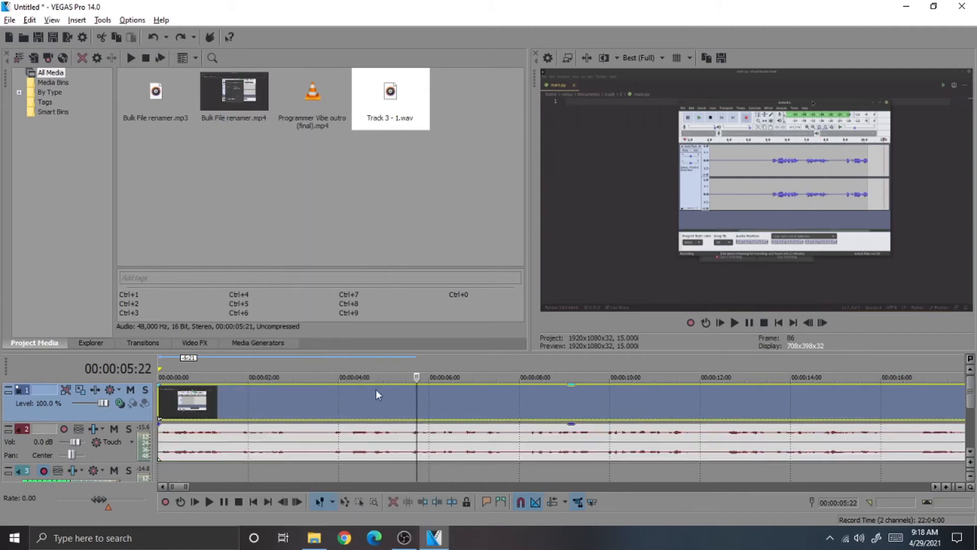
pyautogui.click(254, 440)
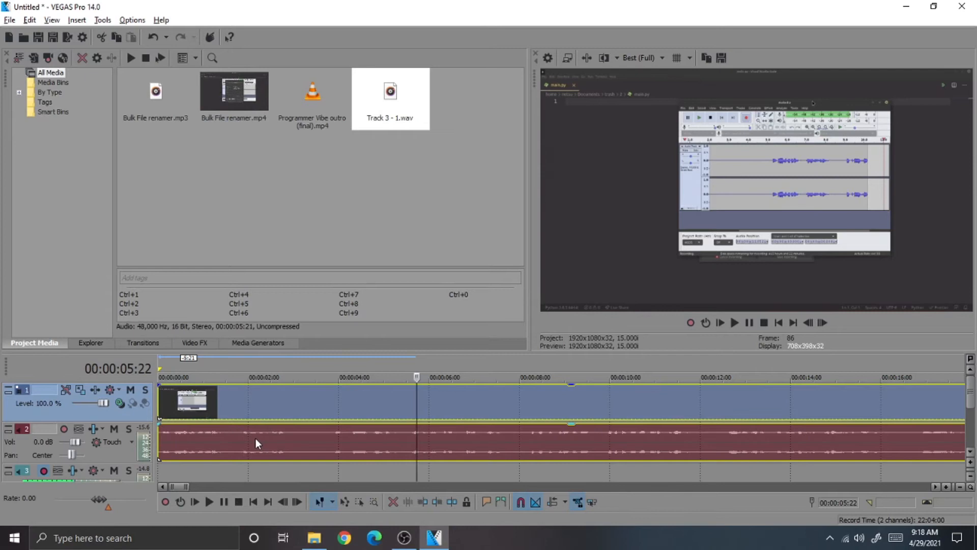
# Split the grouped video and audio clips at 00:00:01:26 and 00:00:05:28, and shift the last section slightly later on the timeline
pyautogui.click(241, 402)
pyautogui.press('s')
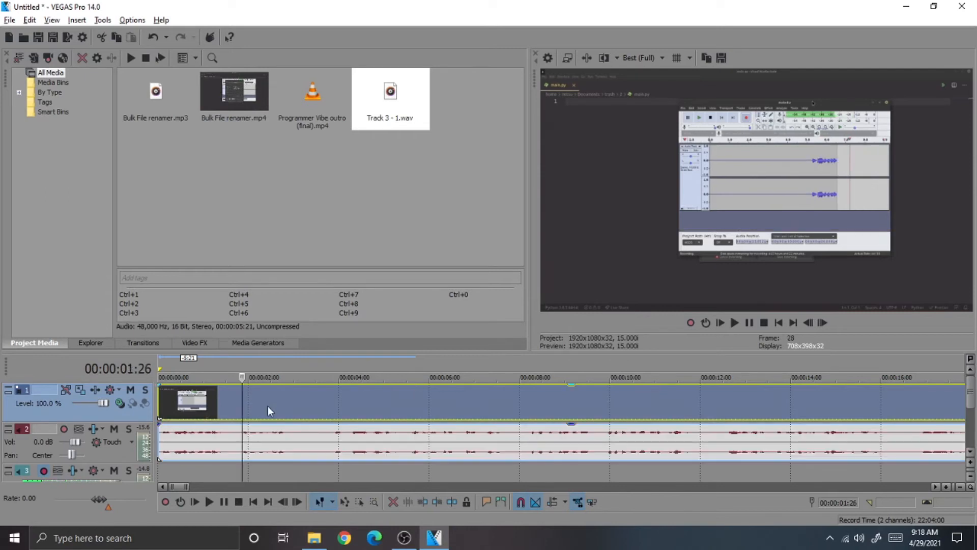
pyautogui.click(267, 406)
pyautogui.moveTo(267, 405); pyautogui.dragTo(289, 410)
pyautogui.click(425, 413)
pyautogui.press('s')
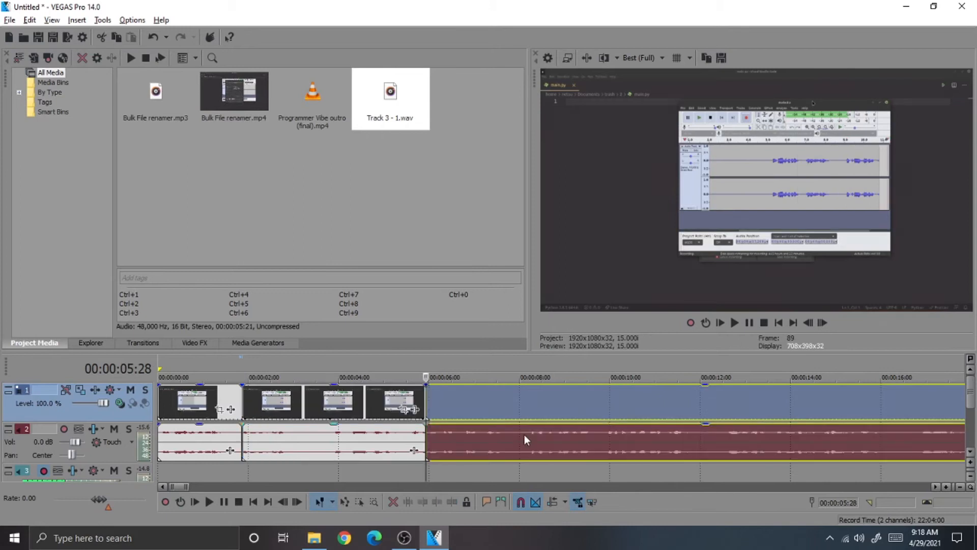
pyautogui.moveTo(479, 411); pyautogui.dragTo(500, 408)
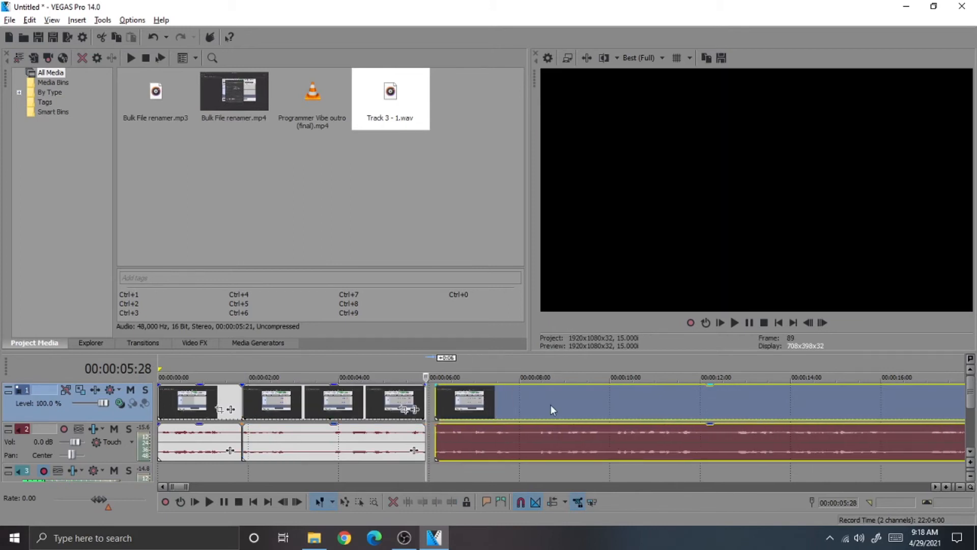
# Undo the move and both splits of the grouped video and audio clips
pyautogui.hotkey('ctrl', 'z')
pyautogui.hotkey('ctrl', 'z')
pyautogui.hotkey('ctrl', 'z')
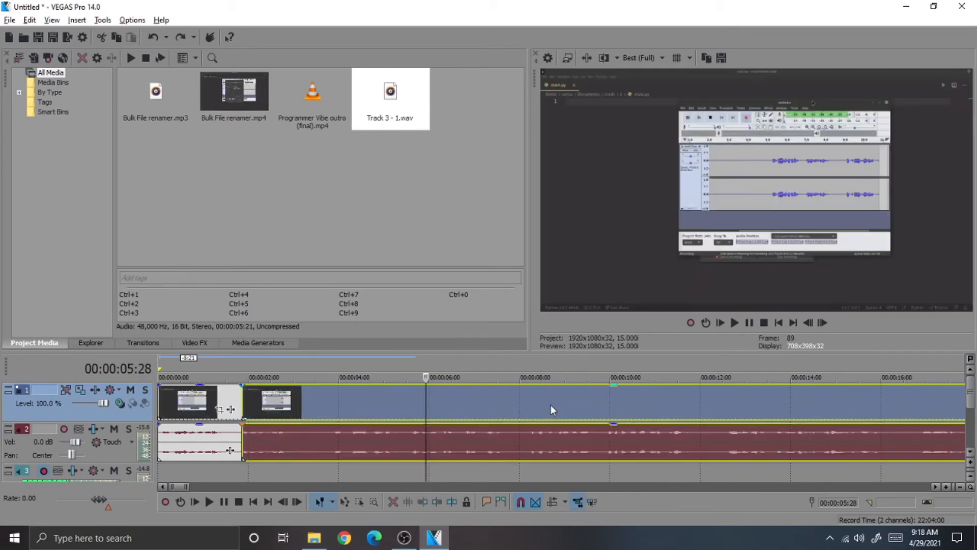
pyautogui.hotkey('ctrl', 'z')
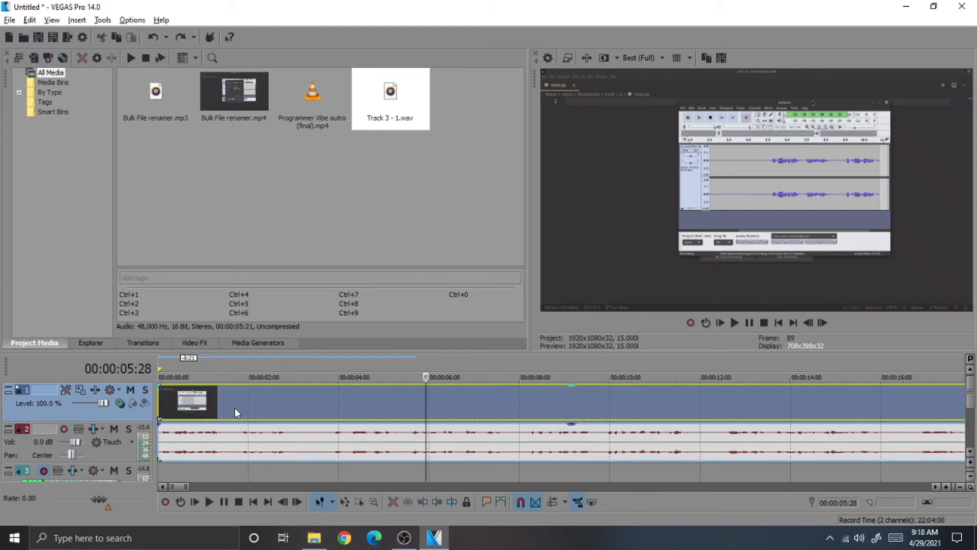
# Play the timeline from 00:00:01:18, raise the playback rate to 3.00, slow it to 1.40, and stop playback
pyautogui.click(230, 367)
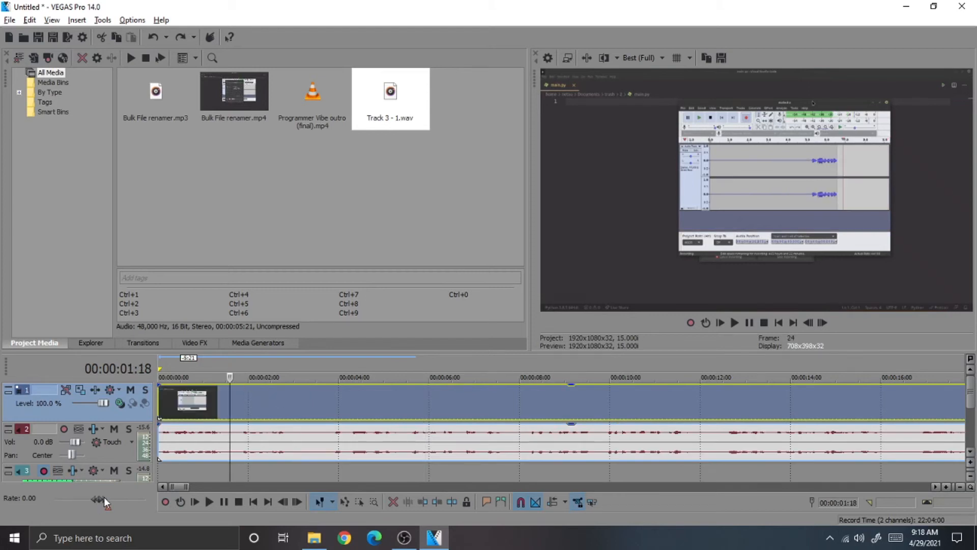
pyautogui.press('space')
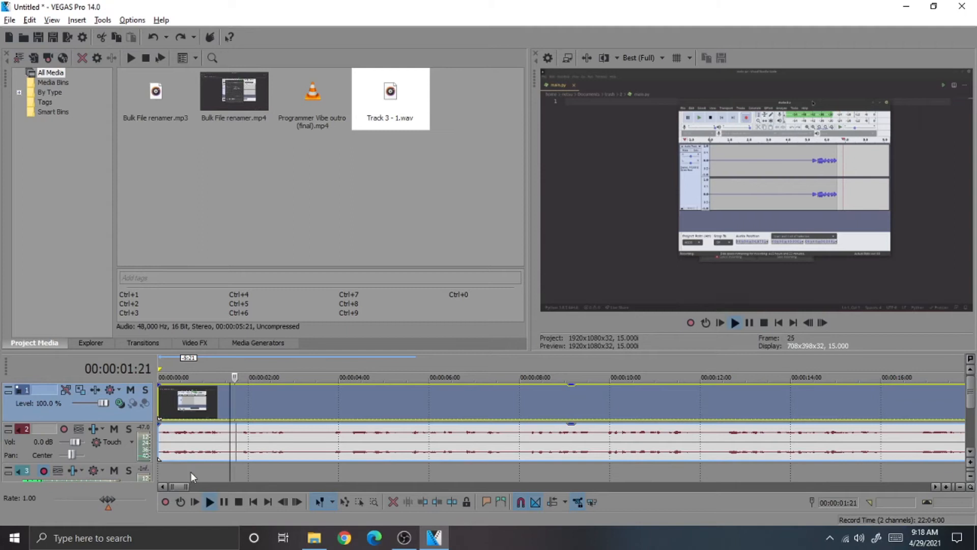
pyautogui.moveTo(111, 500); pyautogui.dragTo(127, 502)
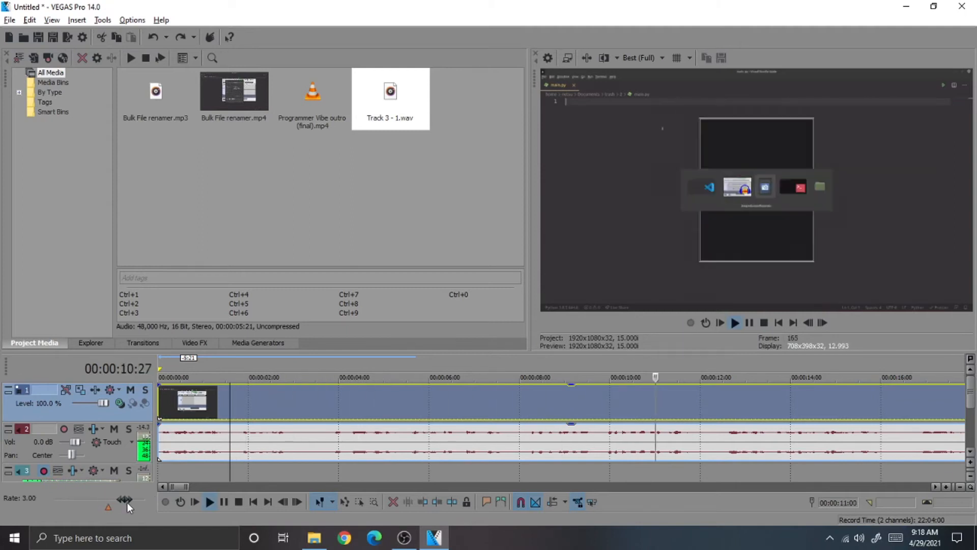
pyautogui.moveTo(126, 503); pyautogui.dragTo(115, 509)
pyautogui.rightClick(114, 509)
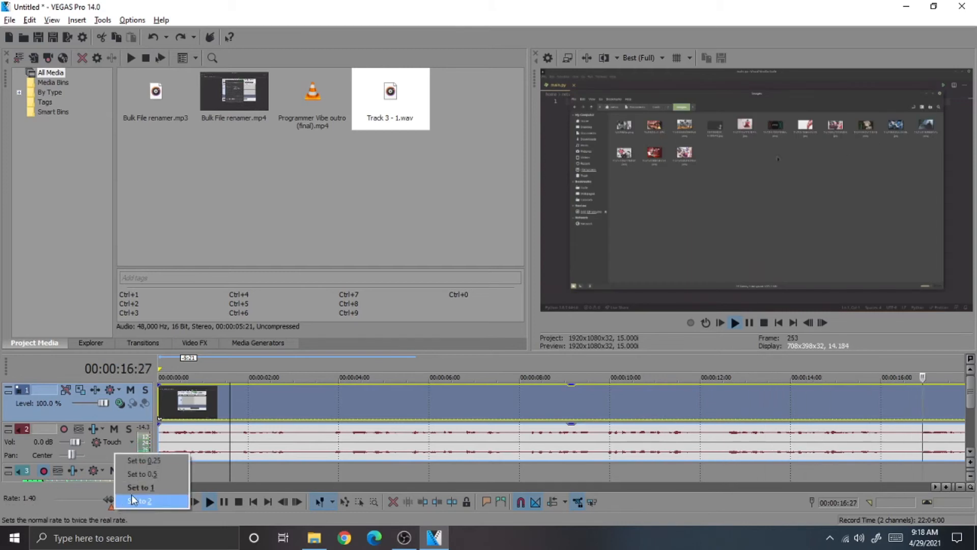
pyautogui.click(132, 495)
pyautogui.press('space')
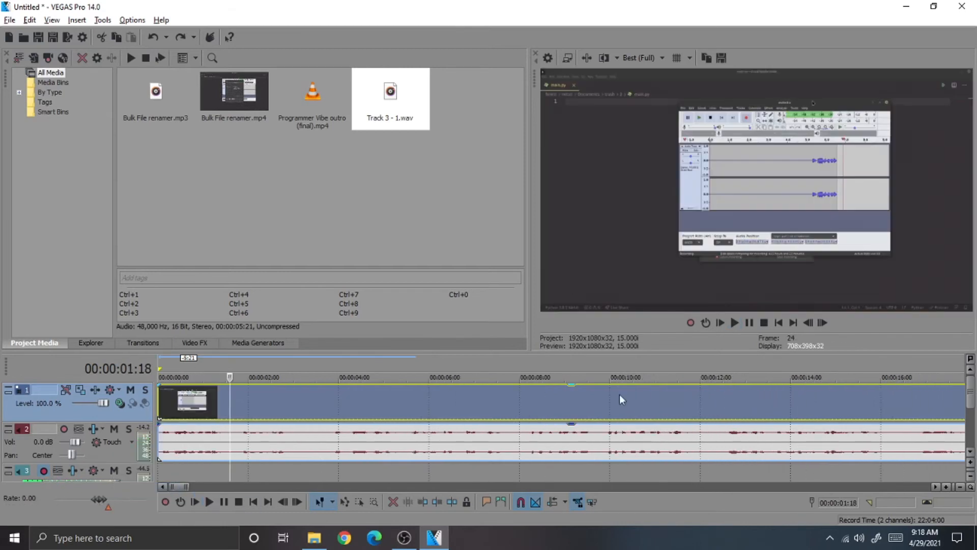
# Zoom out the timeline and look along the clips to about the three-minute mark before returning to the beginning
pyautogui.scroll(-1, 524, 411)
pyautogui.scroll(-1, 524, 410)
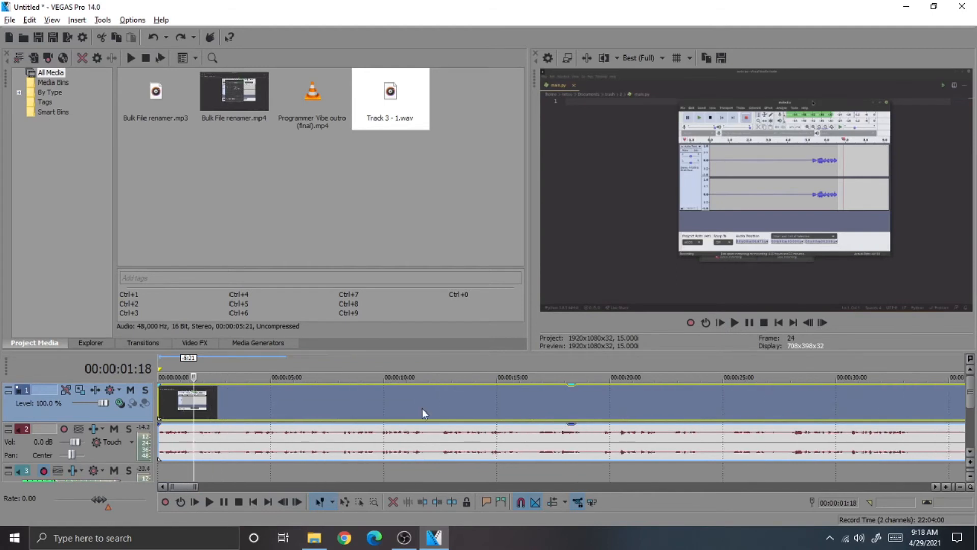
pyautogui.scroll(-1, 420, 408)
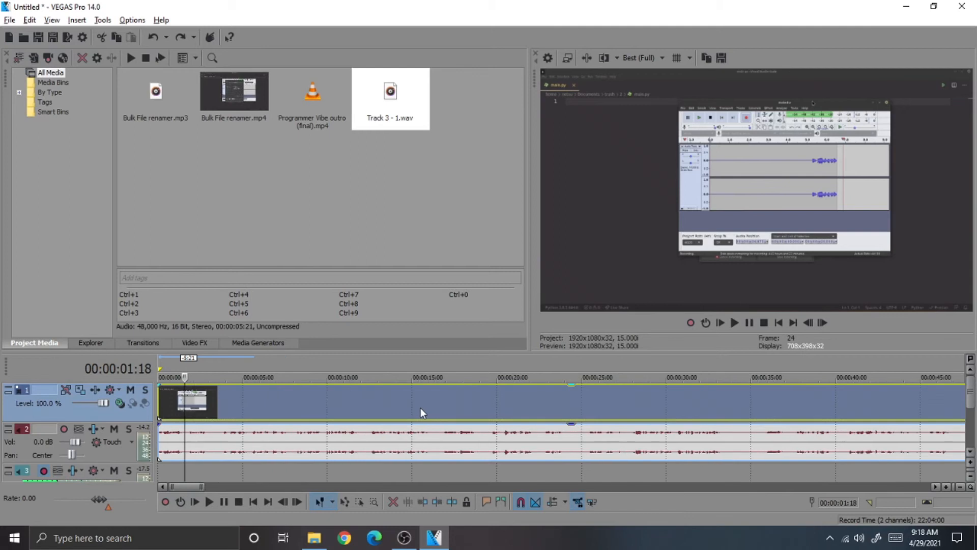
pyautogui.scroll(-1, 423, 410)
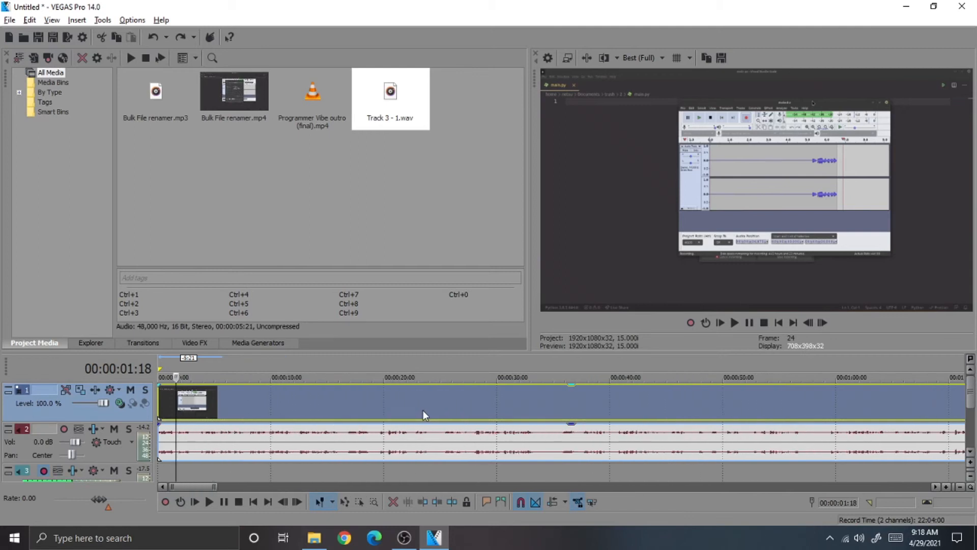
pyautogui.hscroll(2, 423, 411)
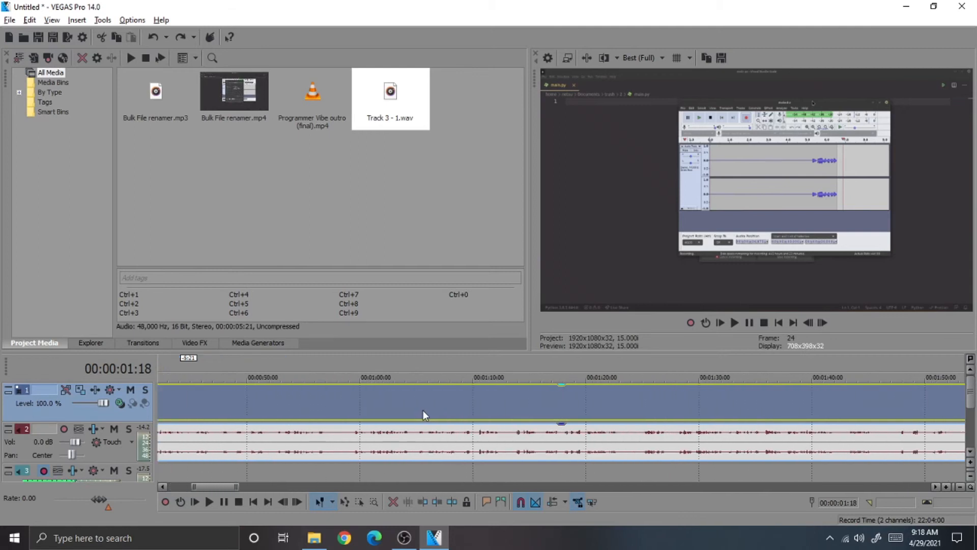
pyautogui.hscroll(3, 465, 422)
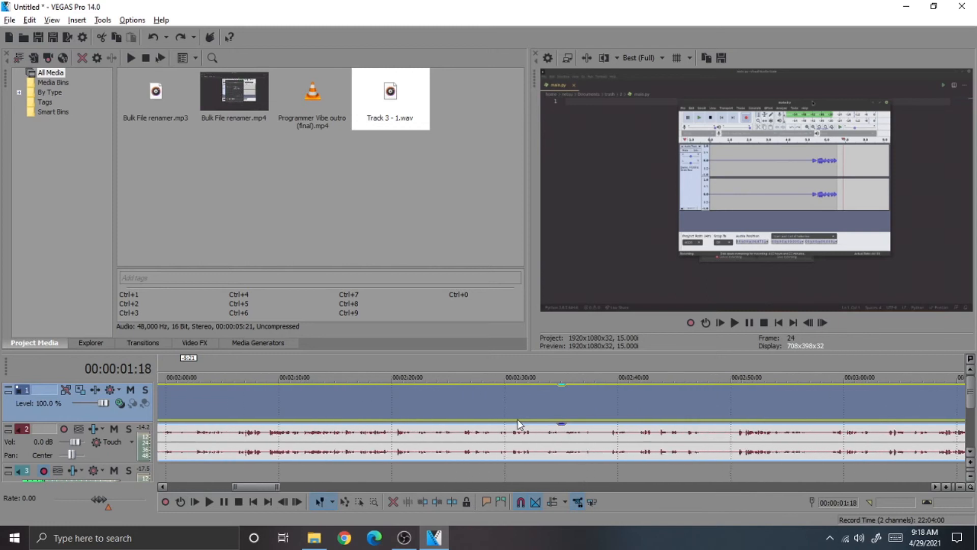
pyautogui.hscroll(-5, 519, 424)
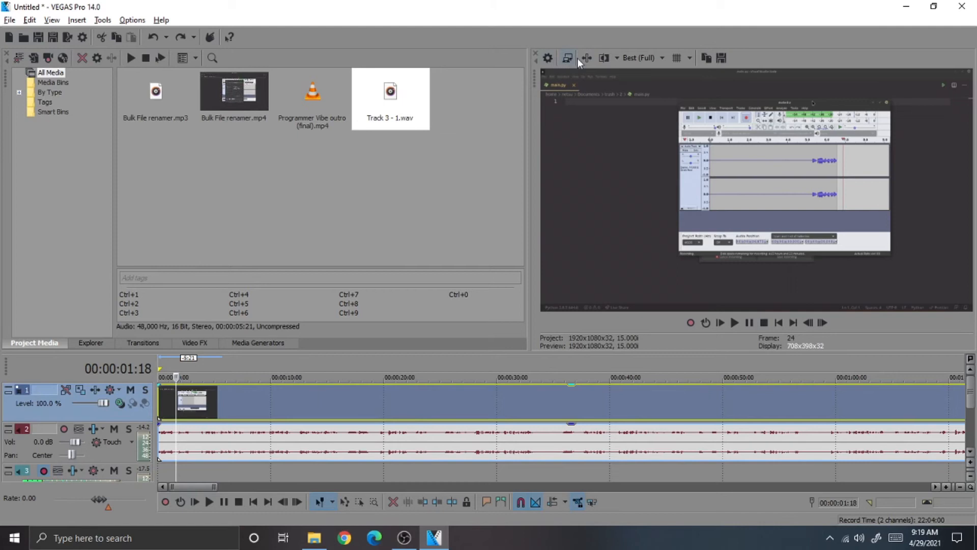
# Choose the Best (Full) quality for the video preview, and switch it to Good (Half)
pyautogui.click(639, 60)
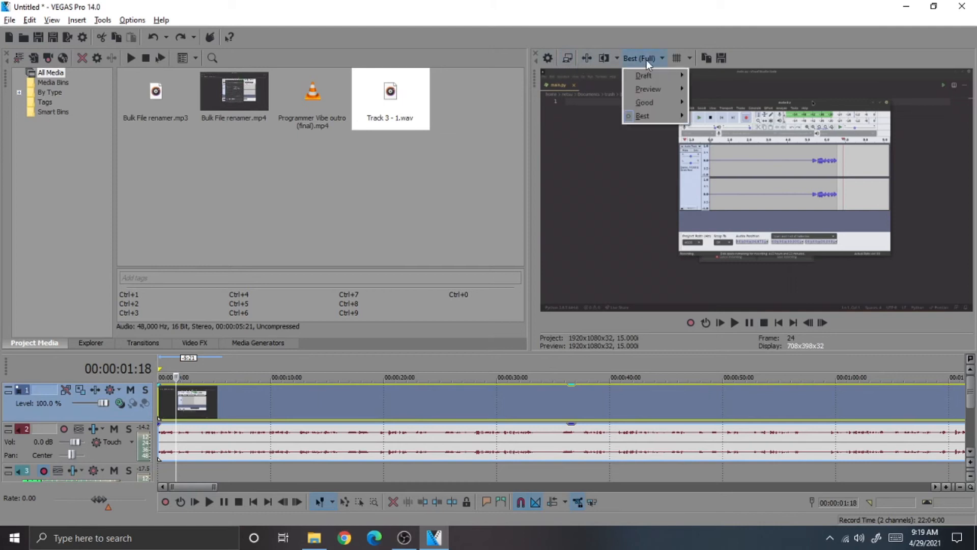
pyautogui.moveTo(651, 116)
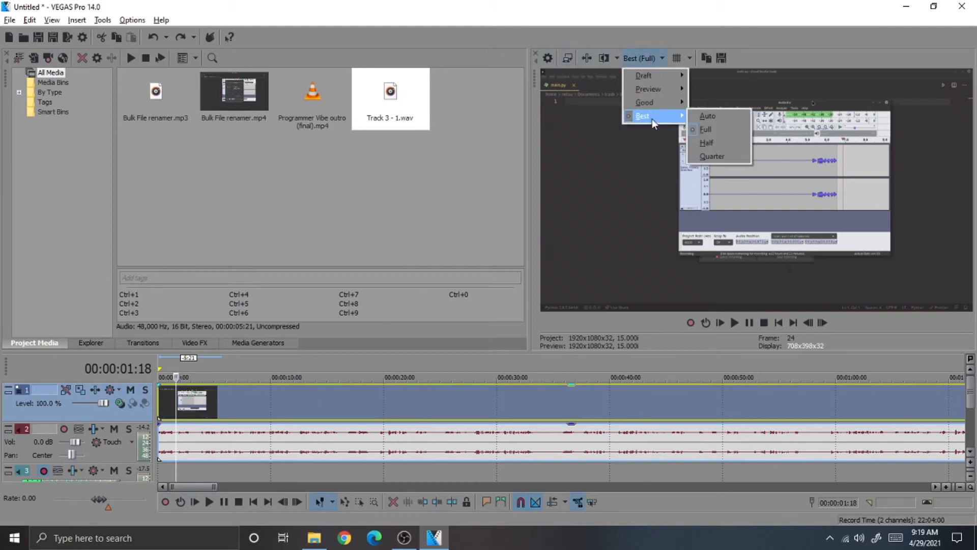
pyautogui.click(704, 131)
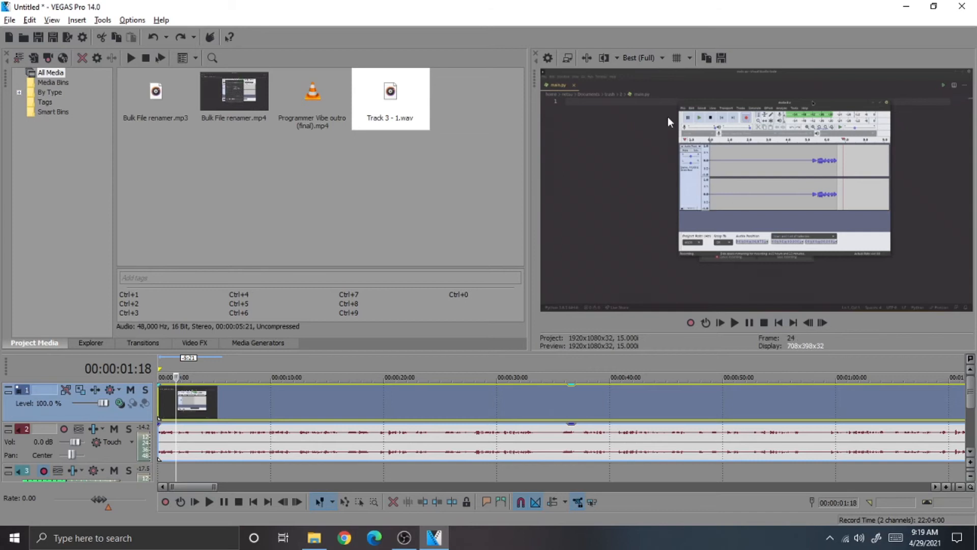
pyautogui.click(643, 59)
pyautogui.moveTo(672, 104)
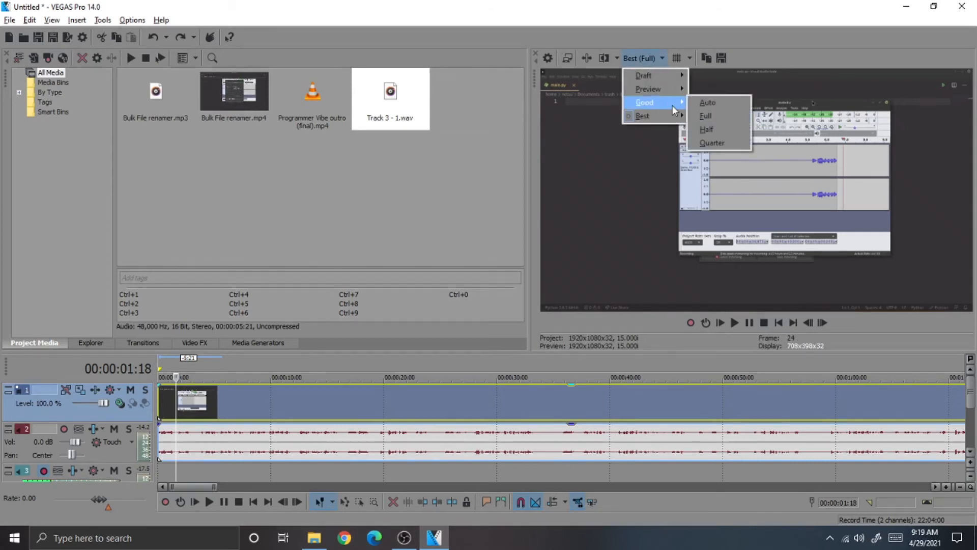
pyautogui.click(719, 128)
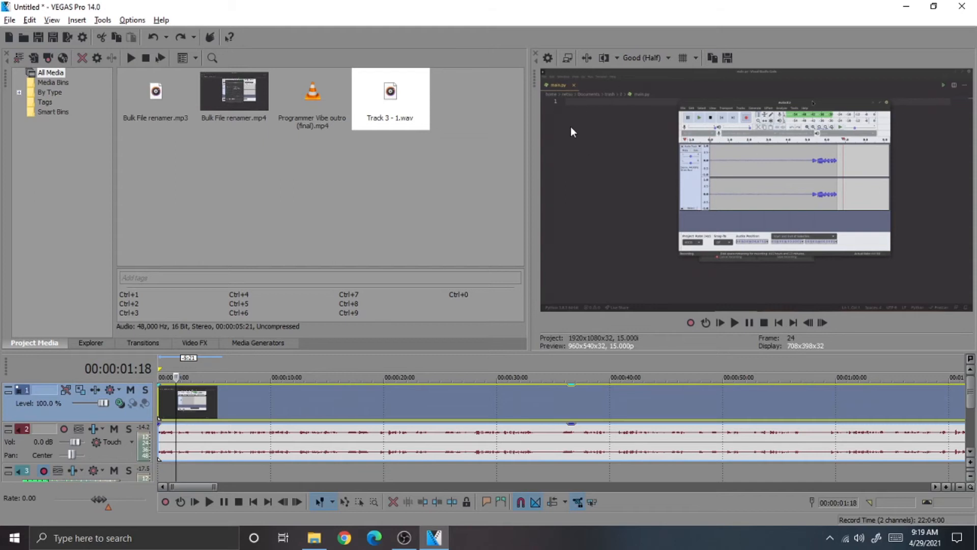
# Set the video preview quality to Preview (Quarter)
pyautogui.click(647, 59)
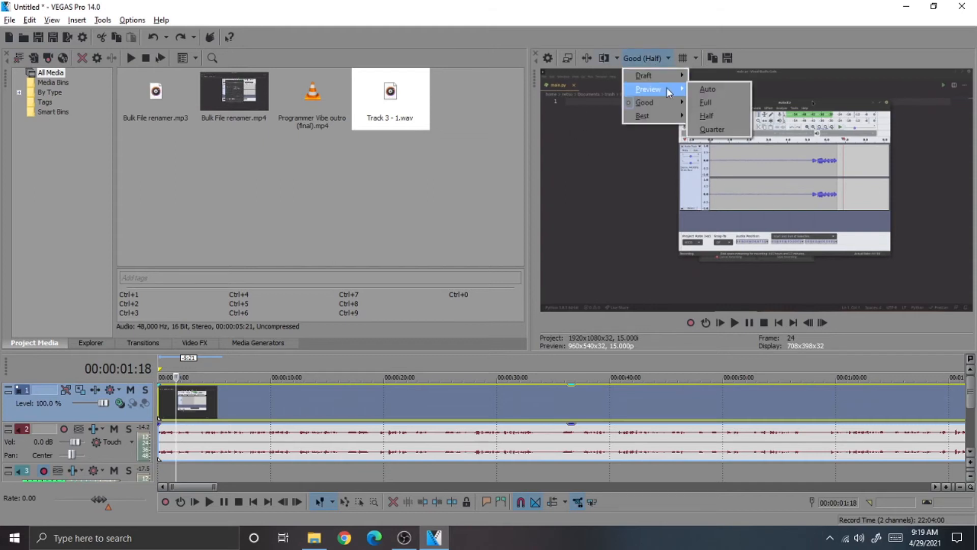
pyautogui.moveTo(667, 81)
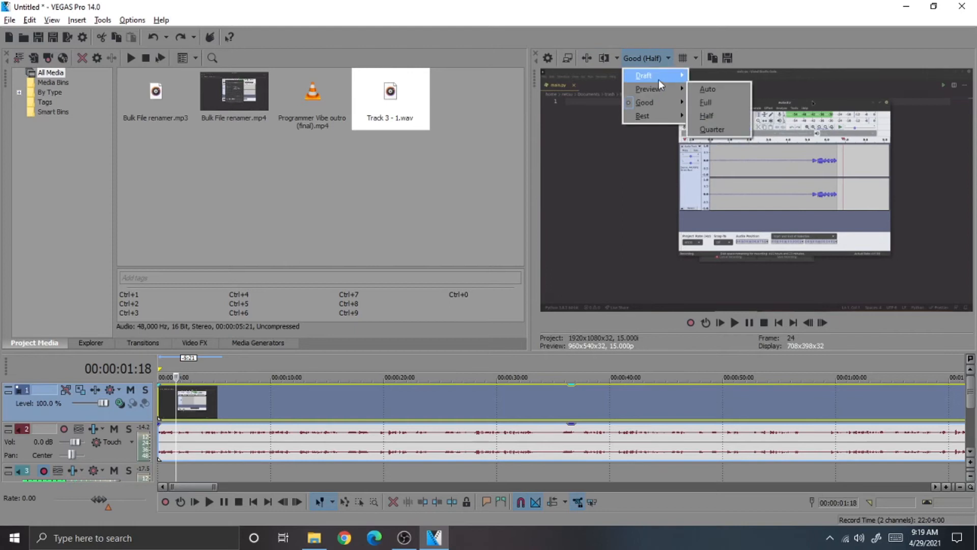
pyautogui.click(713, 116)
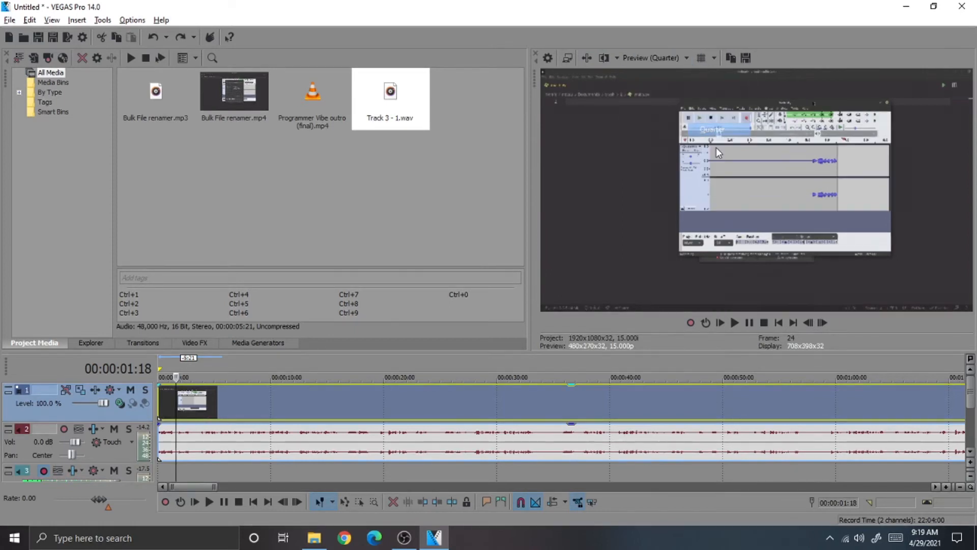
# Set the video preview quality to Preview (Full), and change it to Best (Full)
pyautogui.click(663, 58)
pyautogui.moveTo(646, 103)
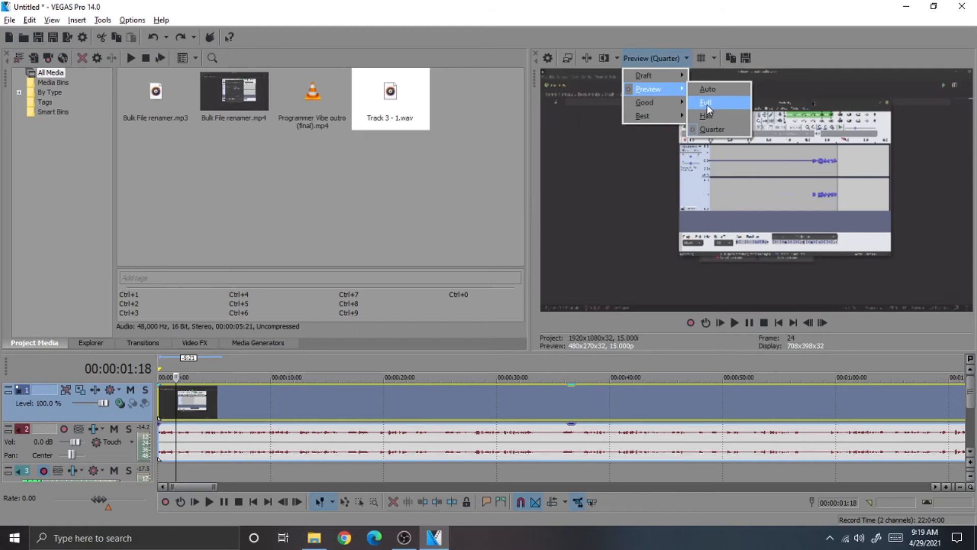
pyautogui.click(707, 104)
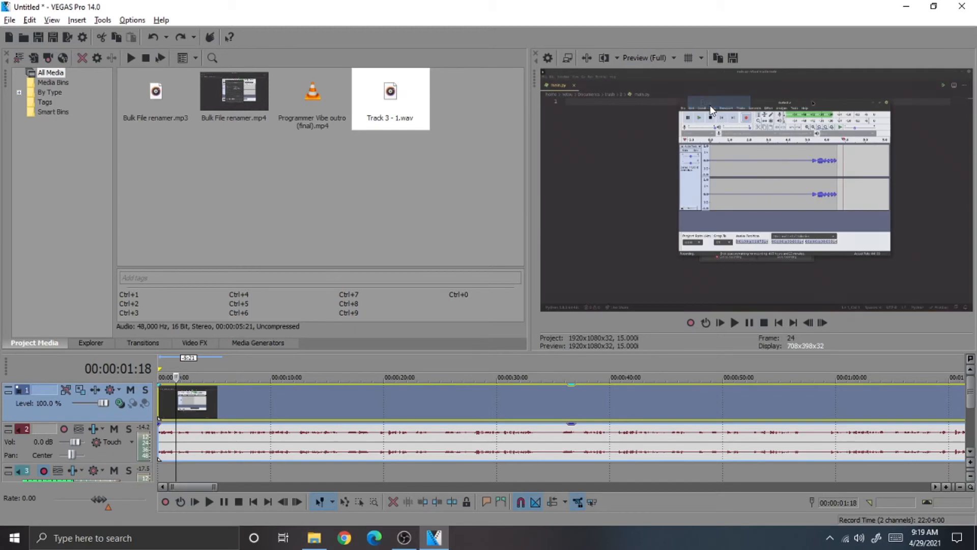
pyautogui.click(636, 59)
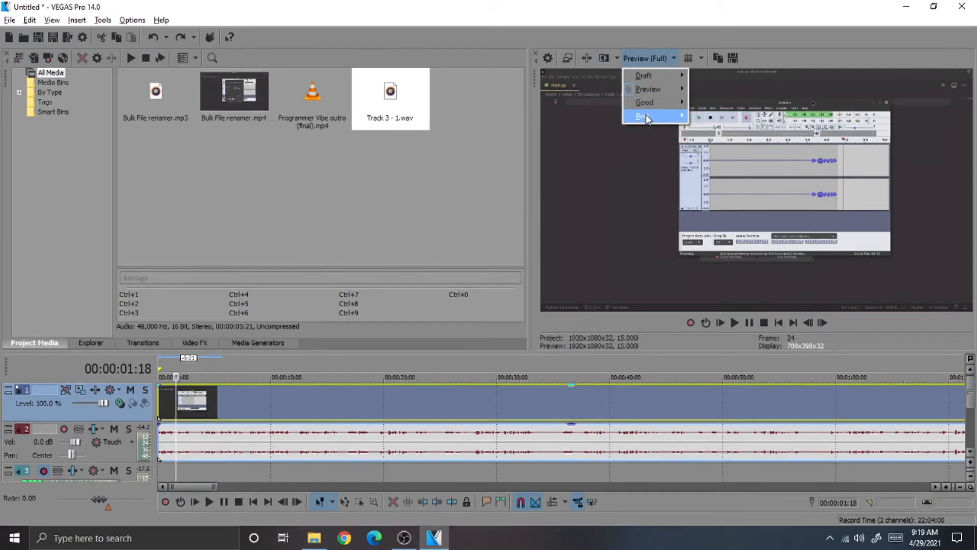
pyautogui.moveTo(646, 119)
pyautogui.click(705, 126)
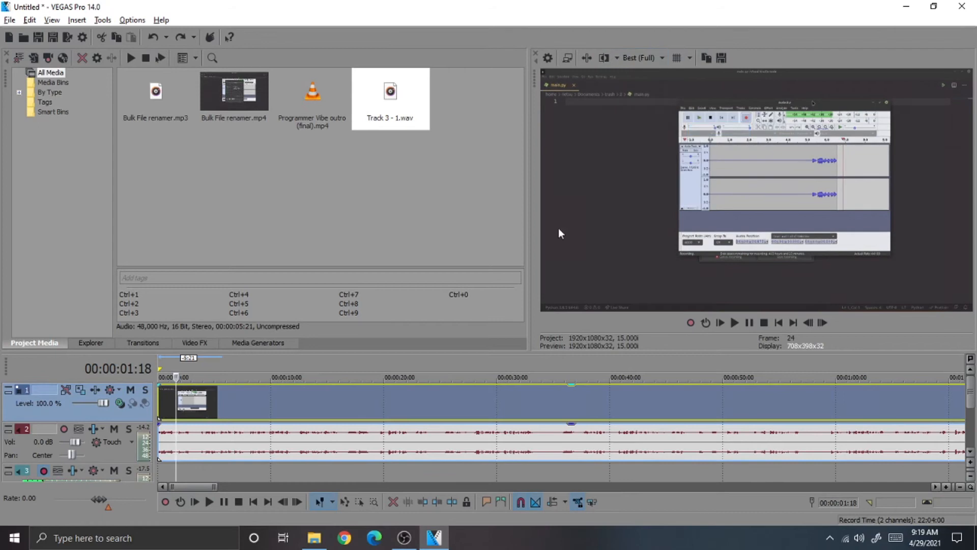
# Jump the playhead to the end of the timeline, return to the start, and look along the zoomed-out clips
pyautogui.click(778, 323)
pyautogui.click(794, 322)
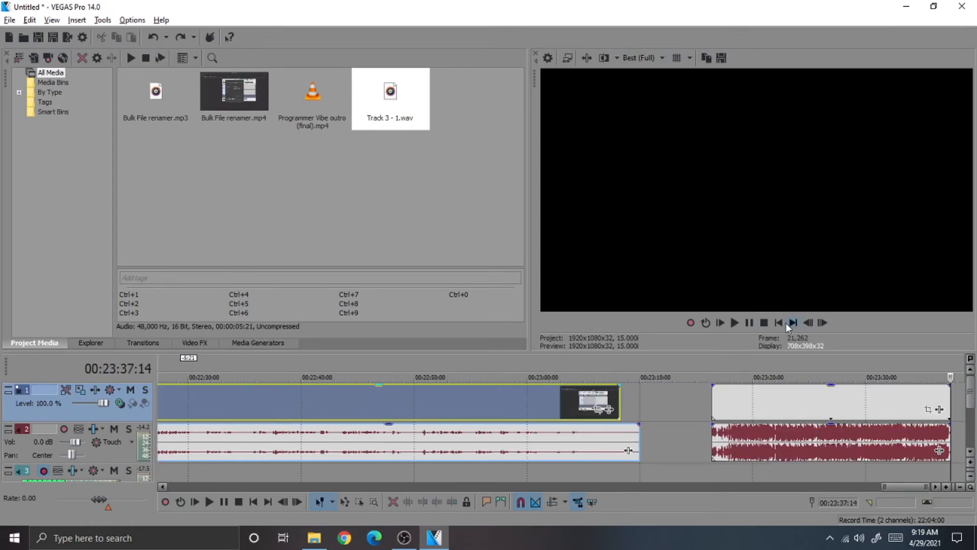
pyautogui.click(778, 322)
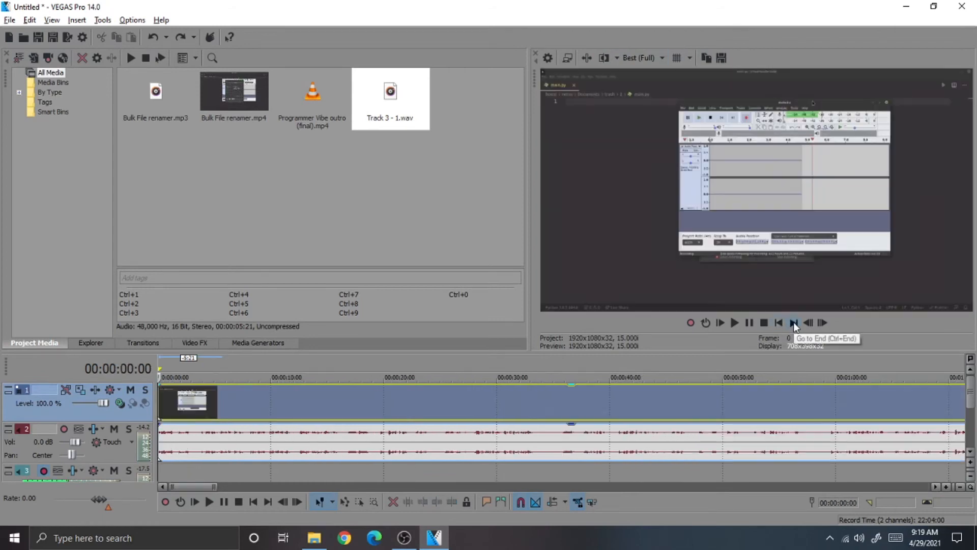
pyautogui.scroll(-6, 586, 411)
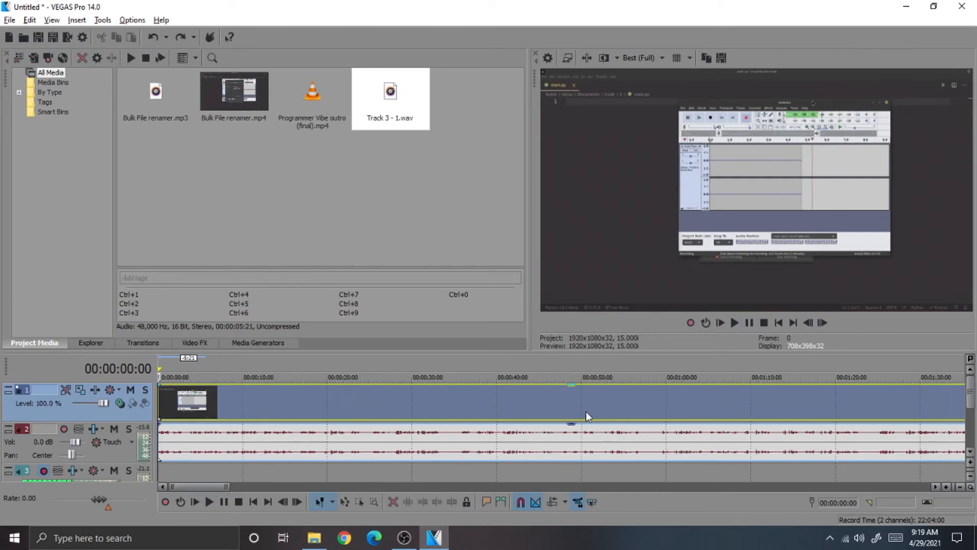
pyautogui.press('space')
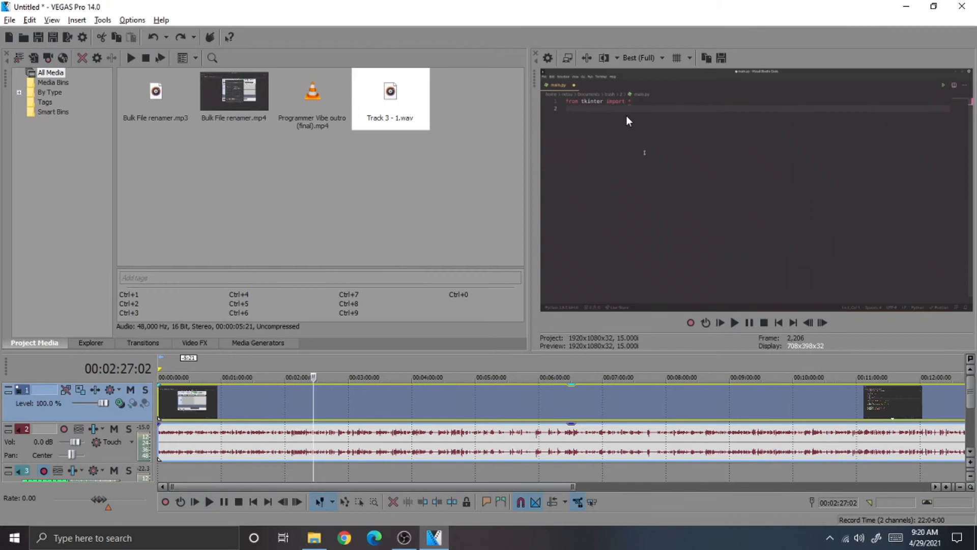
# Split the Bulk File renamer clip at 00:02:27:02 and 00:03:35:04, and select the segment between the cuts
pyautogui.click(569, 57)
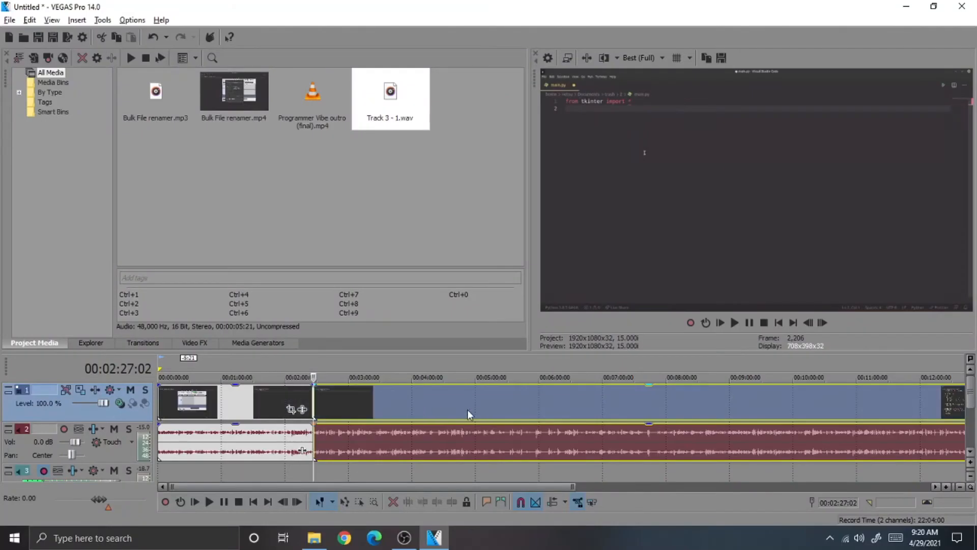
pyautogui.click(386, 402)
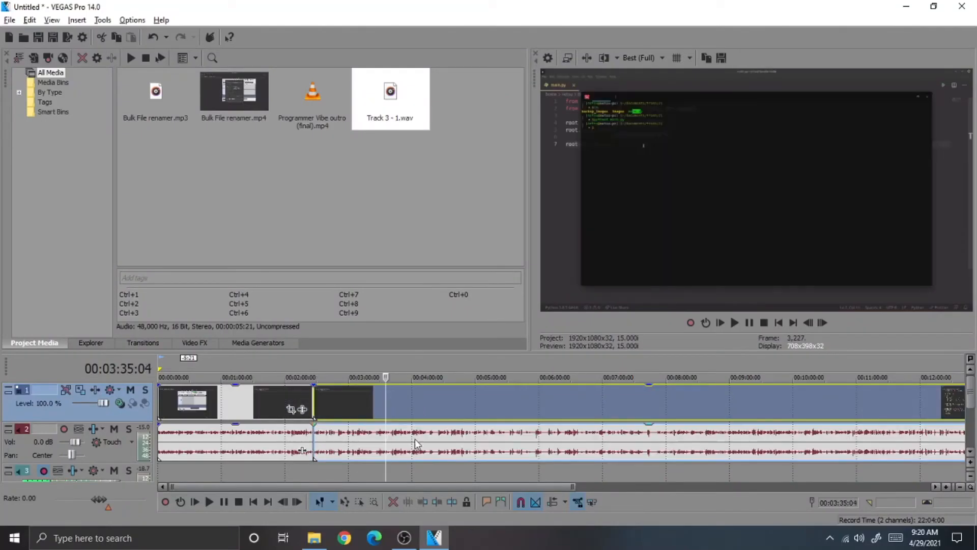
pyautogui.press('s')
pyautogui.click(319, 397)
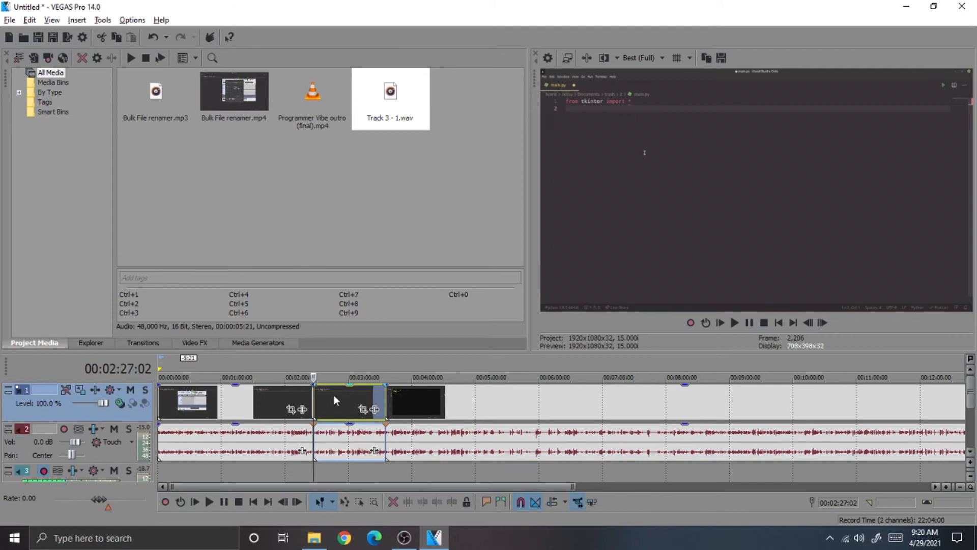
pyautogui.press('space')
# Open Event Pan/Crop for the middle segment and crop its frame from the lower-right corner to about 1,597 × 831
pyautogui.click(362, 410)
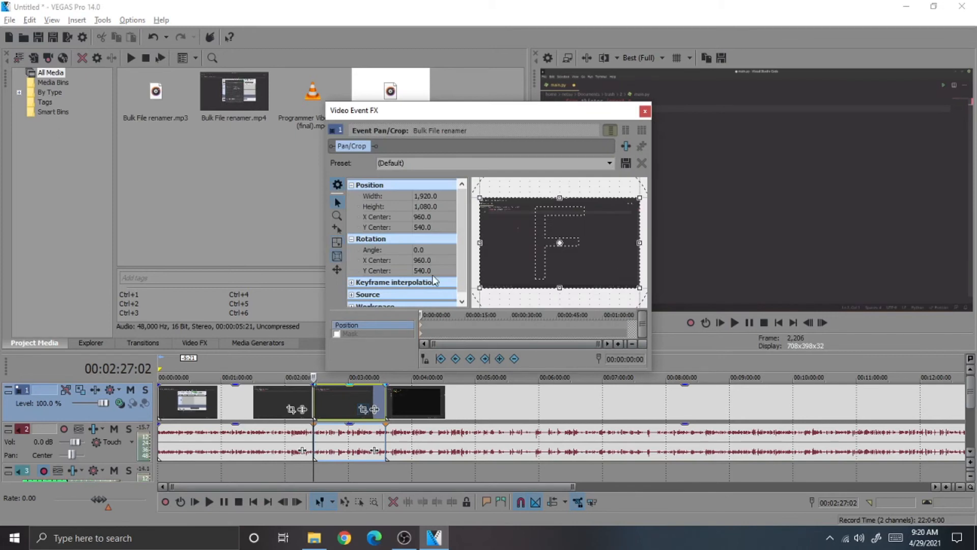
pyautogui.moveTo(637, 291); pyautogui.dragTo(584, 257)
pyautogui.moveTo(509, 110); pyautogui.dragTo(362, 83)
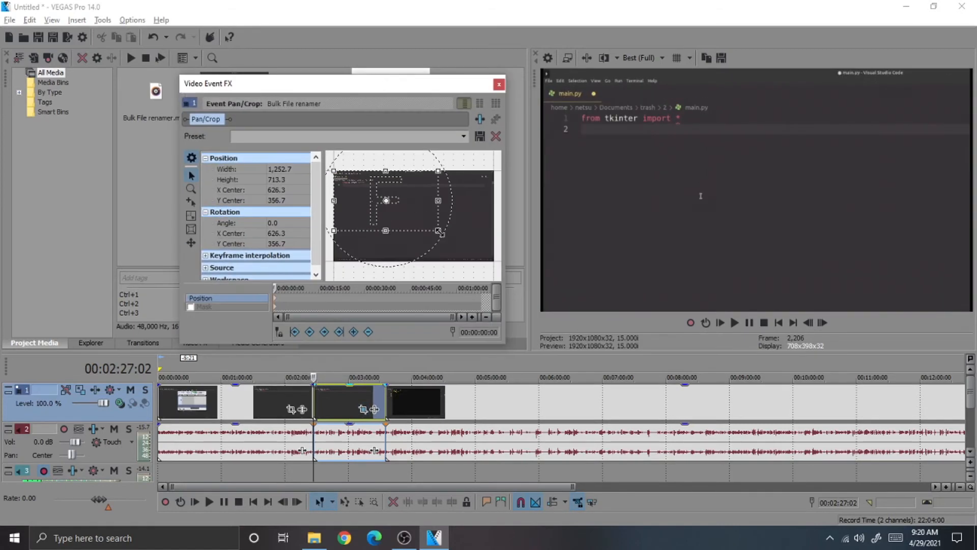
pyautogui.moveTo(439, 230); pyautogui.dragTo(461, 243)
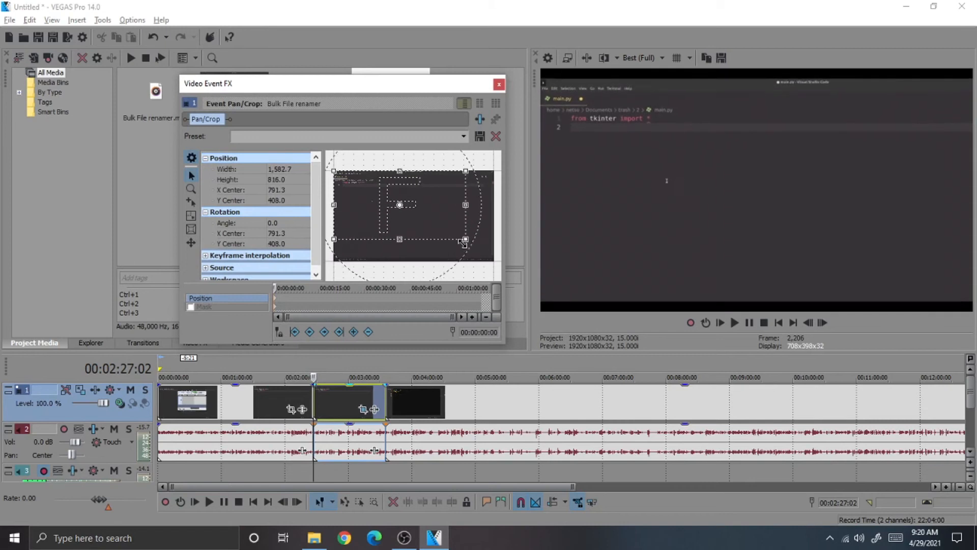
# Rotate the middle segment's crop frame about -2.8 degrees, comparing the preview at 00:02:04:18 and 00:02:27:02
pyautogui.click(289, 370)
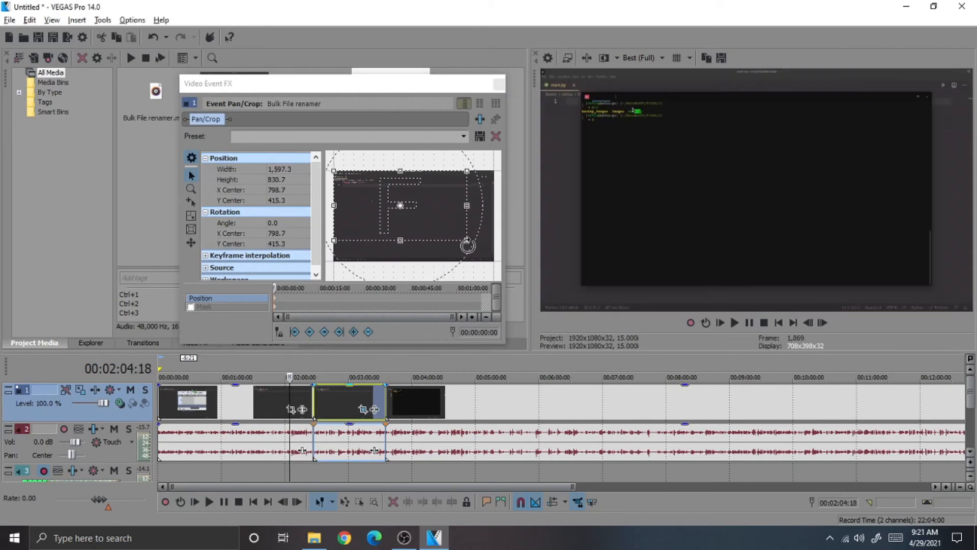
pyautogui.moveTo(466, 242); pyautogui.dragTo(469, 233)
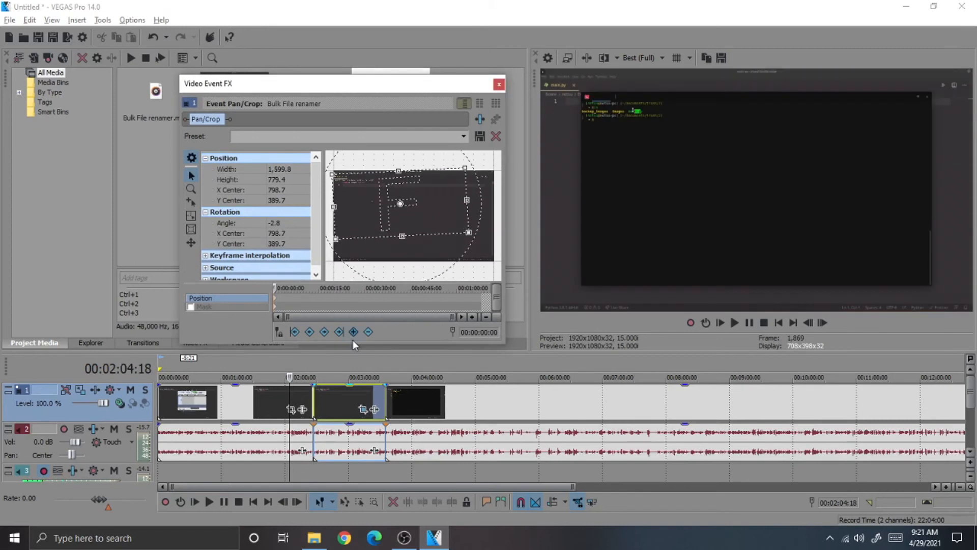
pyautogui.click(316, 367)
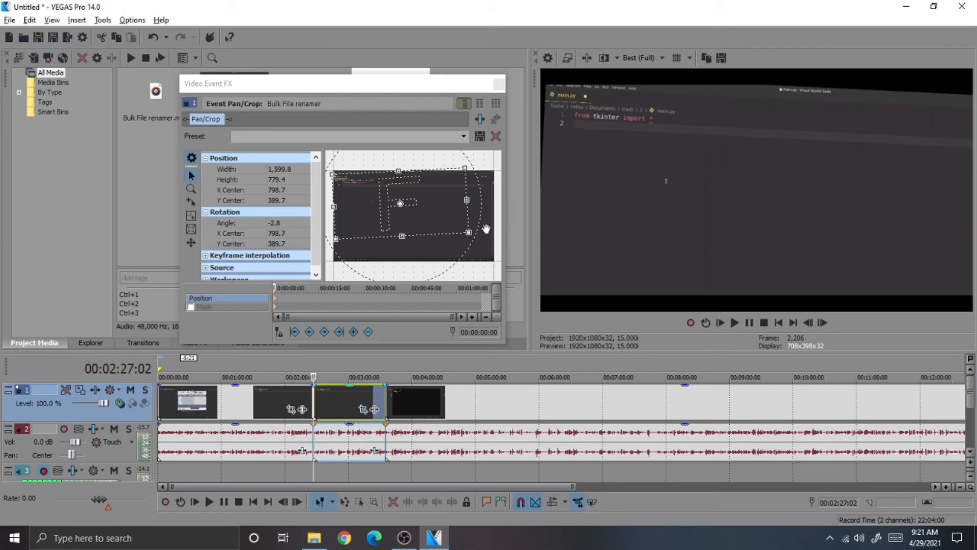
# Move, rotate and narrow the crop frame to about 1,323 × 798, and restore it to the default framing
pyautogui.moveTo(435, 254)
pyautogui.mouseDown()
pyautogui.moveTo(446, 251)
pyautogui.moveTo(412, 269)
pyautogui.moveTo(436, 257)
pyautogui.mouseUp()
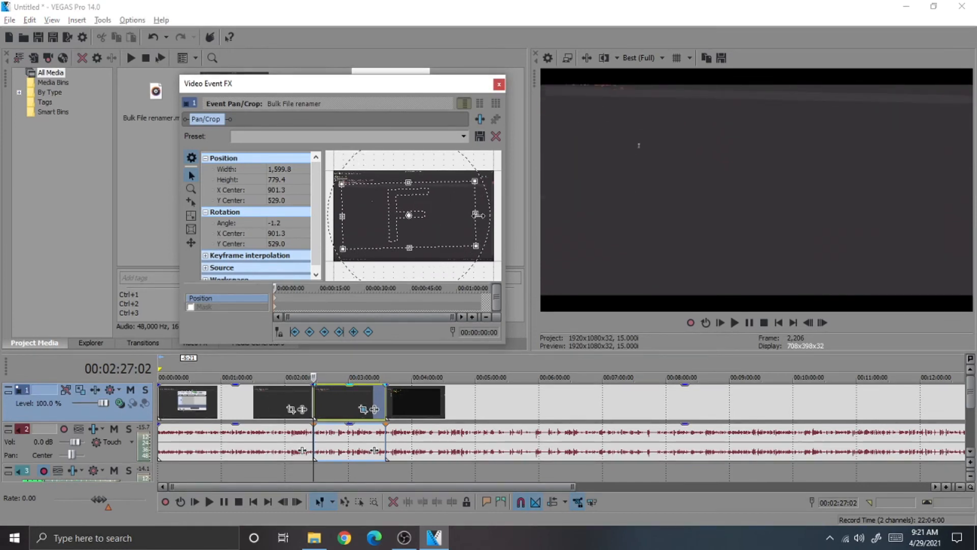
pyautogui.moveTo(477, 215); pyautogui.dragTo(448, 244)
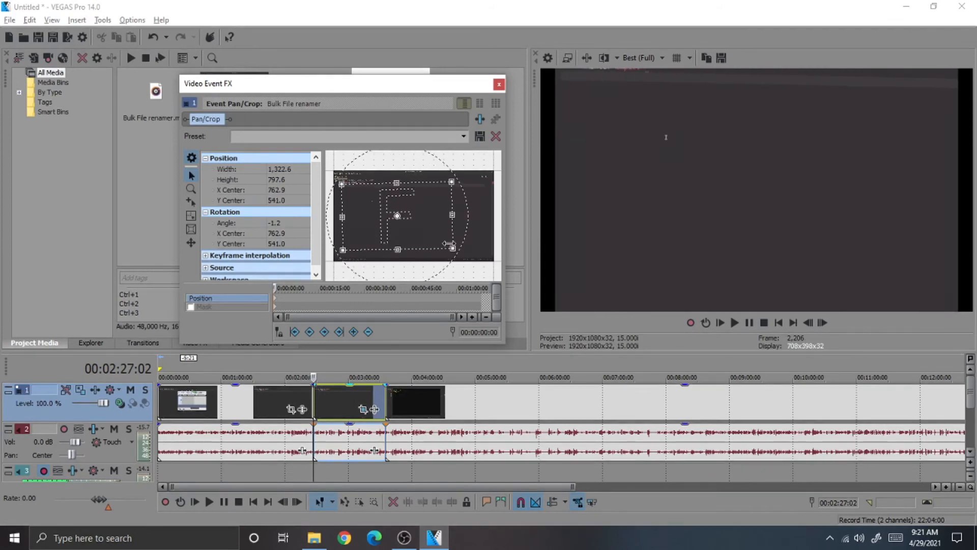
pyautogui.rightClick(424, 194)
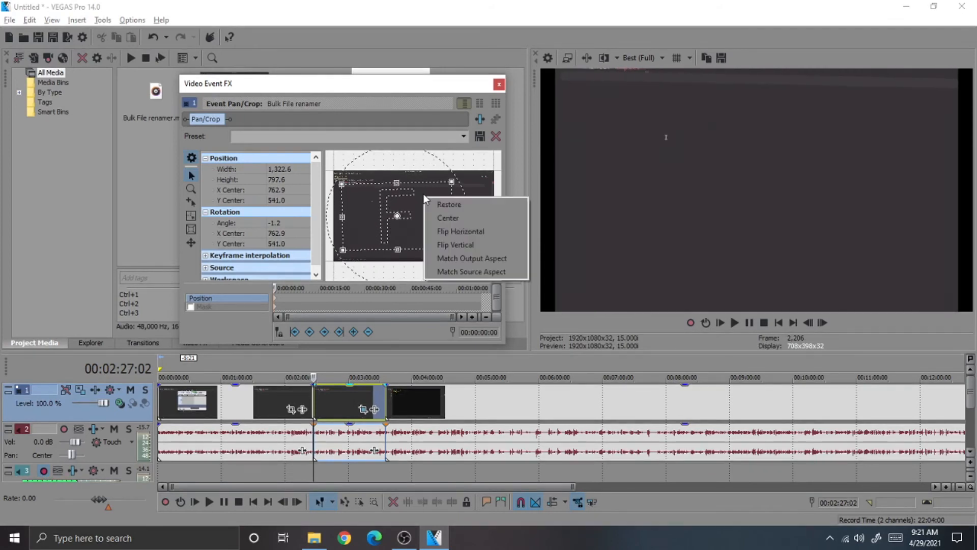
pyautogui.click(450, 205)
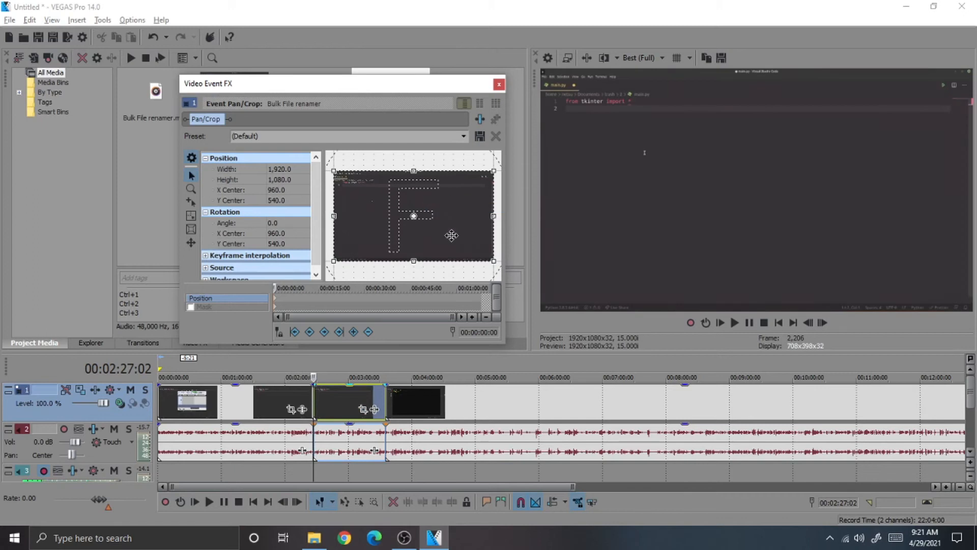
# Flip the middle segment vertically and back, and flip it horizontally and back
pyautogui.rightClick(434, 198)
pyautogui.click(458, 249)
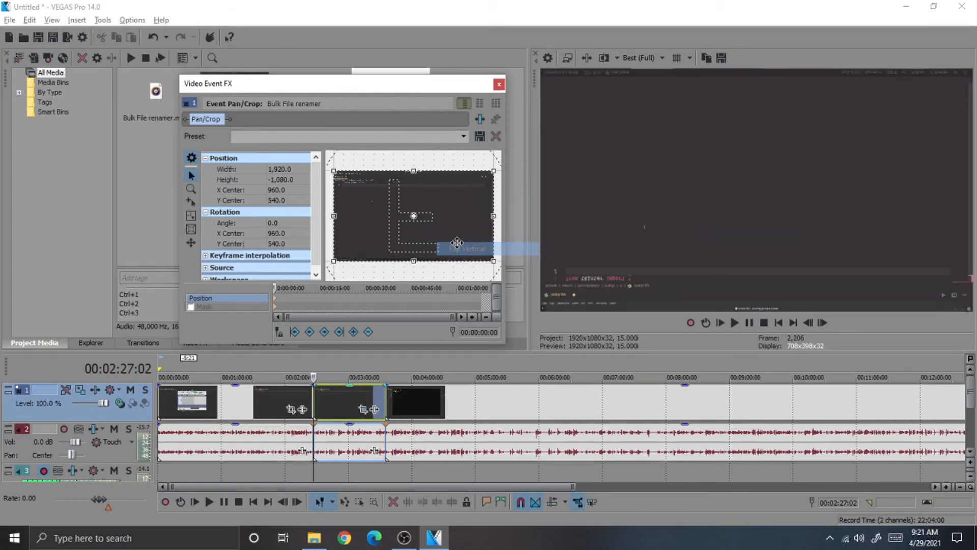
pyautogui.rightClick(449, 213)
pyautogui.click(483, 261)
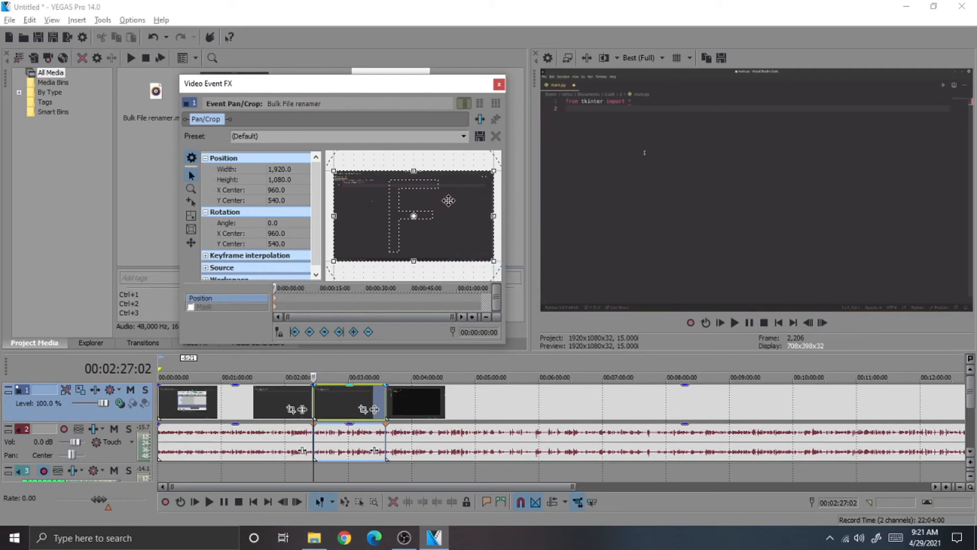
pyautogui.rightClick(449, 201)
pyautogui.click(476, 239)
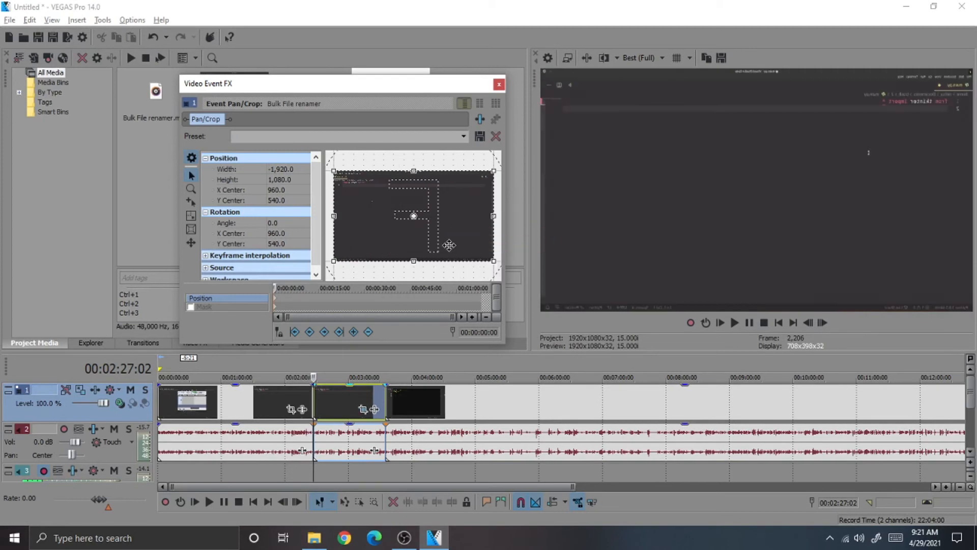
pyautogui.rightClick(448, 209)
pyautogui.click(473, 247)
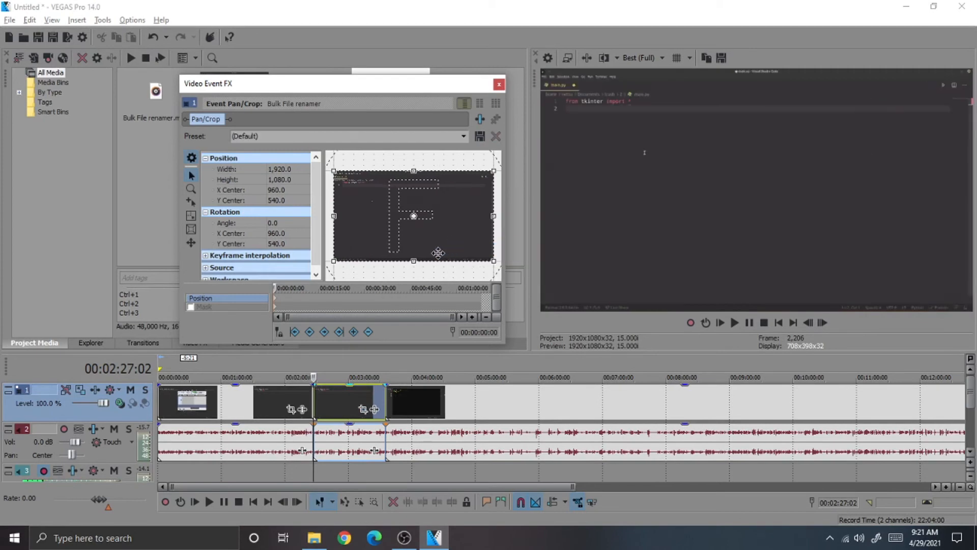
# Lock the crop frame's aspect ratio and resize the frame to about 1,342 × 755
pyautogui.click(191, 215)
pyautogui.moveTo(494, 216); pyautogui.dragTo(482, 217)
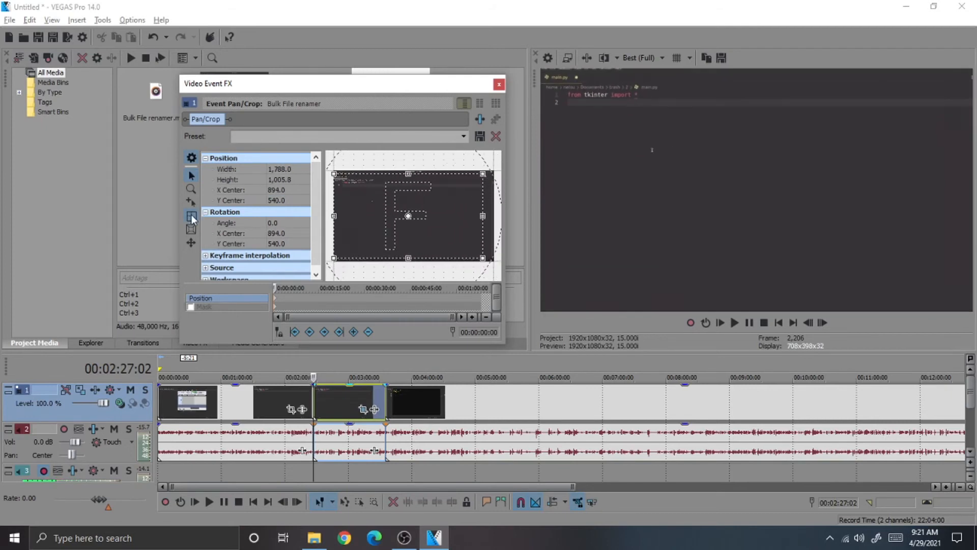
pyautogui.moveTo(409, 258); pyautogui.dragTo(408, 253)
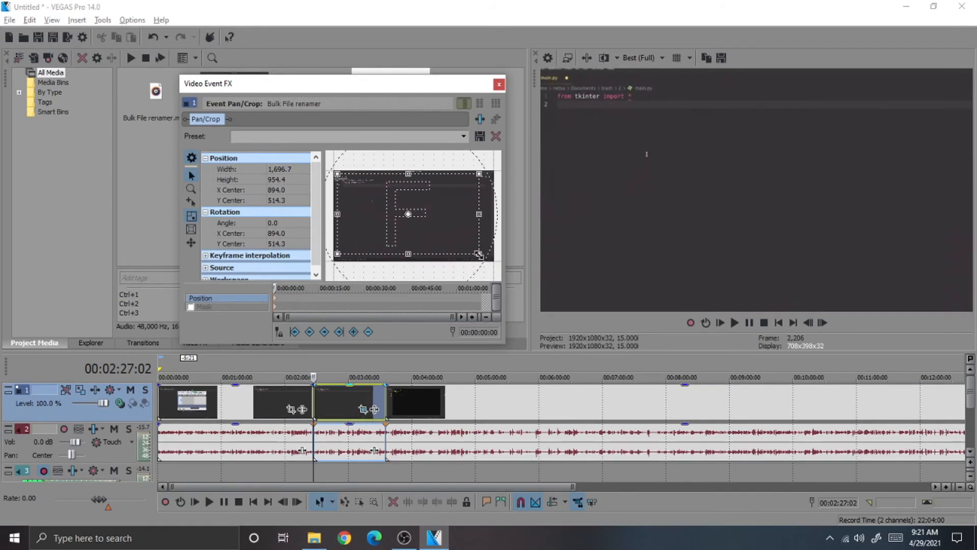
pyautogui.moveTo(479, 254)
pyautogui.mouseDown()
pyautogui.moveTo(469, 245)
pyautogui.moveTo(489, 254)
pyautogui.moveTo(464, 249)
pyautogui.moveTo(489, 255)
pyautogui.moveTo(455, 238)
pyautogui.moveTo(503, 256)
pyautogui.moveTo(451, 245)
pyautogui.moveTo(422, 226)
pyautogui.moveTo(464, 249)
pyautogui.mouseUp()
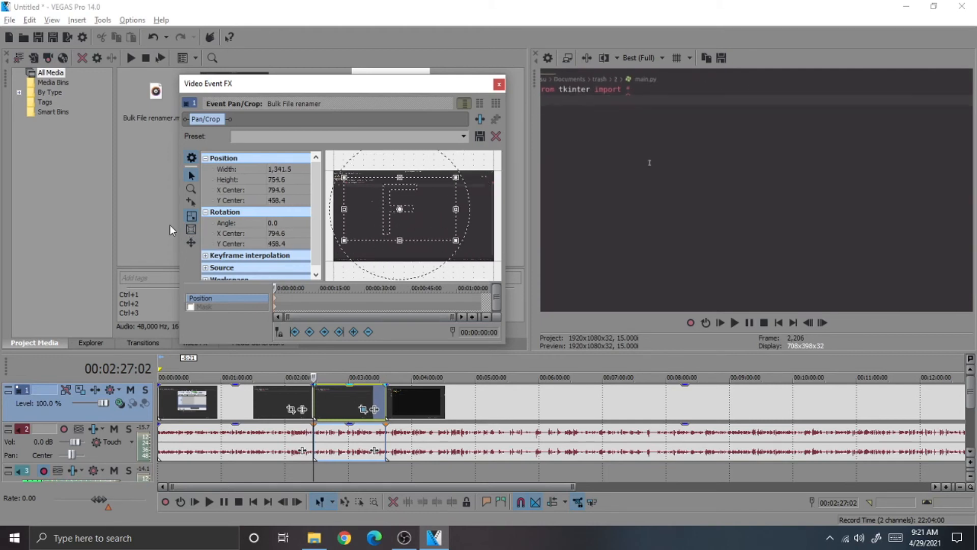
# Restore the default framing, crop the segment to about 1,201 × 676 centred near X 645, Y 430, and close Pan/Crop
pyautogui.rightClick(410, 203)
pyautogui.click(448, 208)
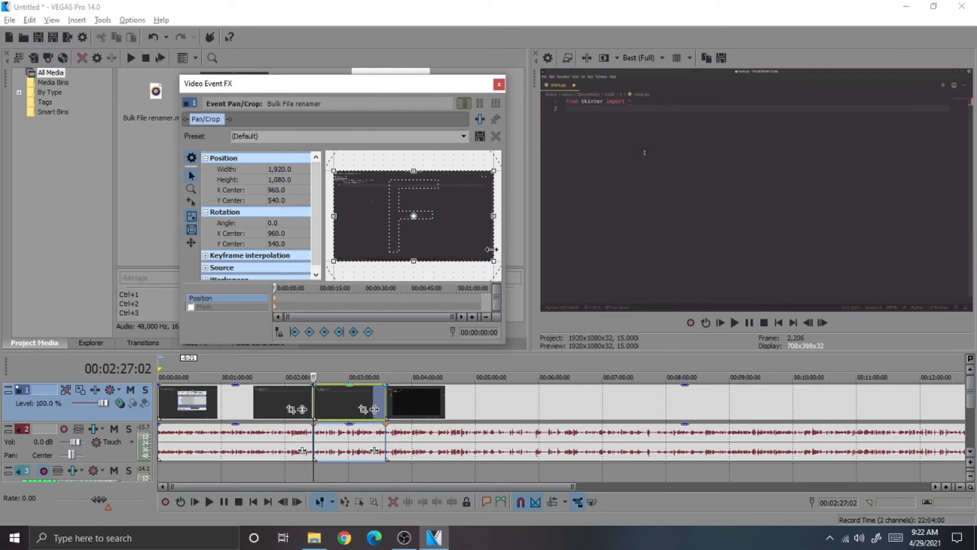
pyautogui.moveTo(492, 262); pyautogui.dragTo(416, 223)
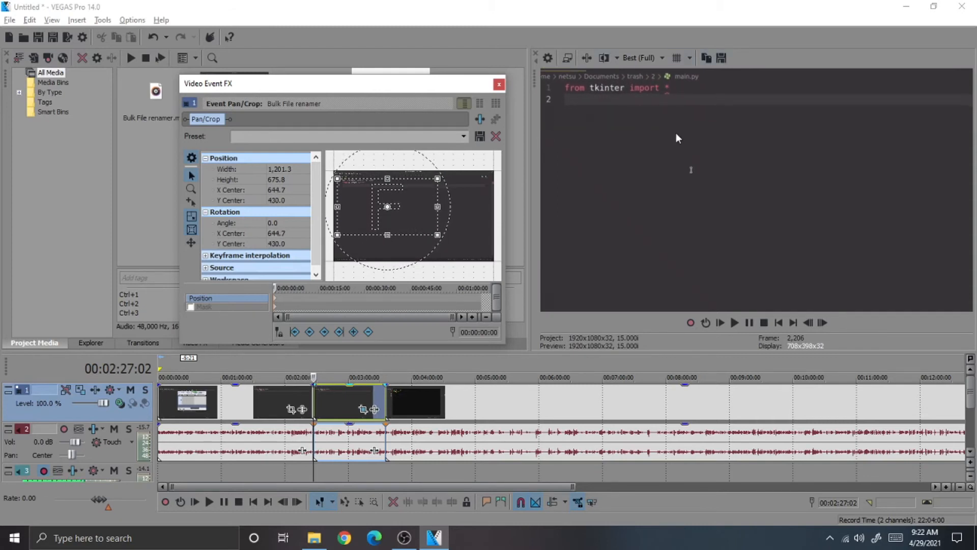
pyautogui.click(499, 87)
# Play the cropped segment from 00:02:27:02 and raise the playback rate
pyautogui.press('space')
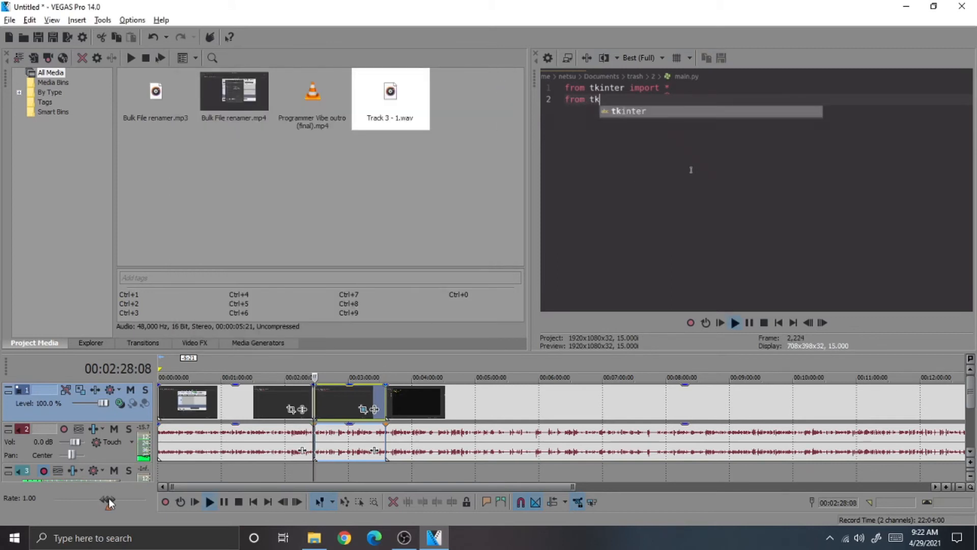
pyautogui.moveTo(108, 502); pyautogui.dragTo(117, 502)
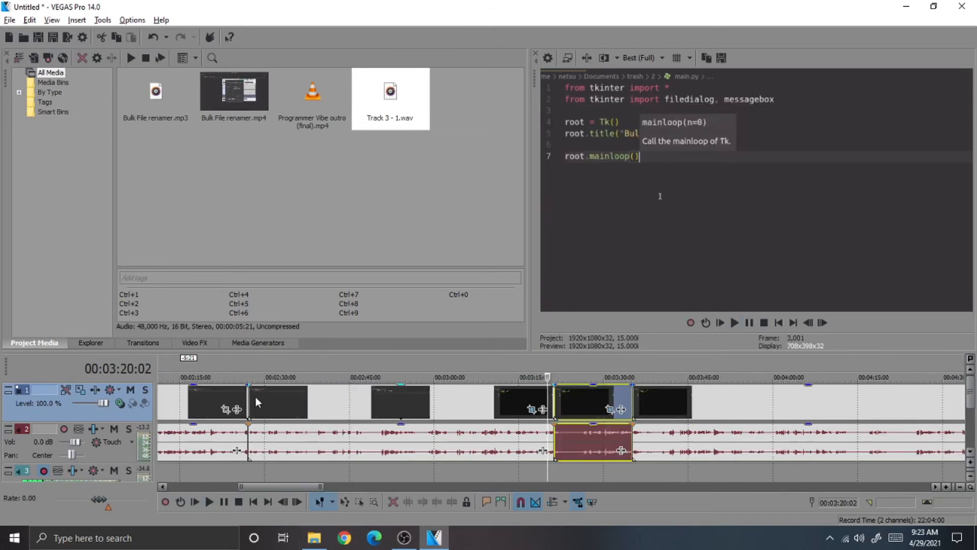
# Select the uncropped first clip at 00:02:24:24, and select the short clip at 00:03:30:18 to compare their framing
pyautogui.hscroll(-5, 255, 397)
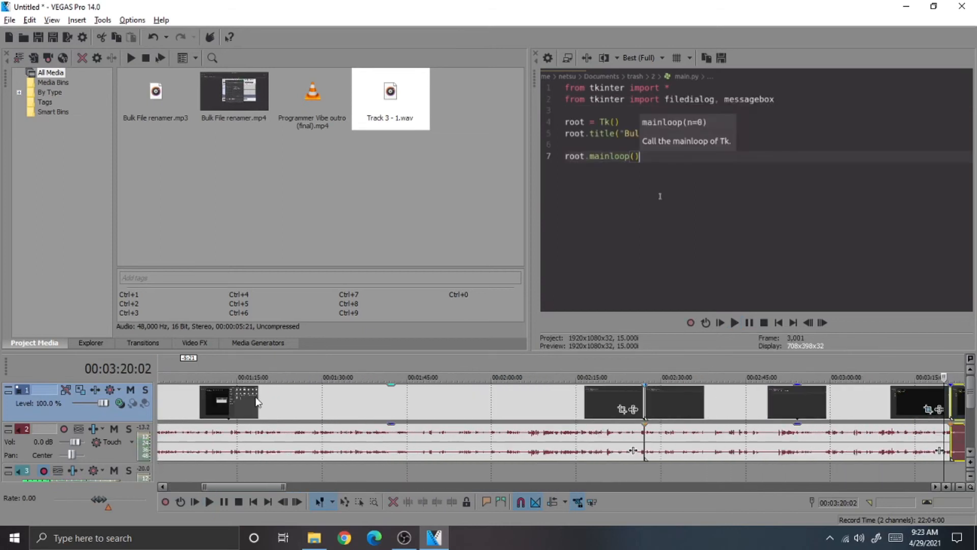
pyautogui.click(631, 388)
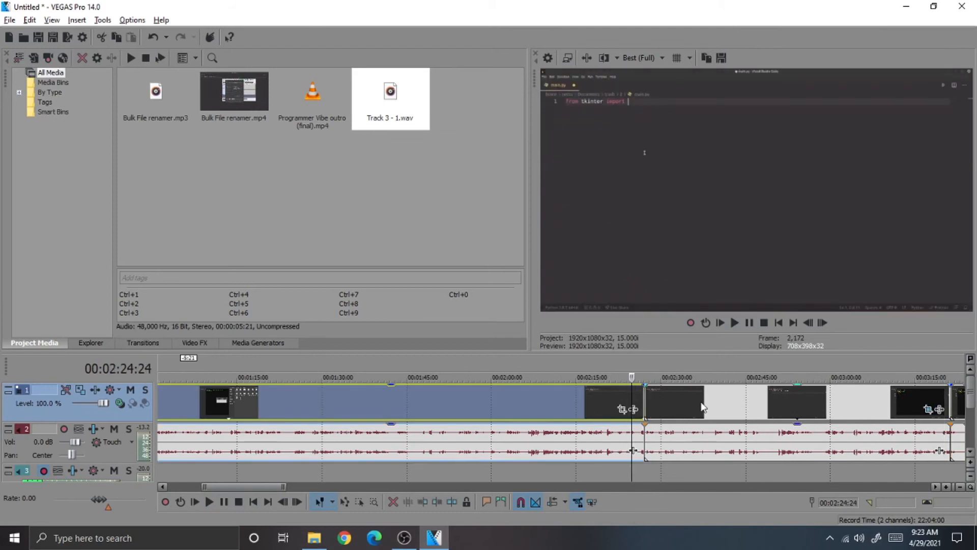
pyautogui.hscroll(3, 833, 409)
pyautogui.click(766, 395)
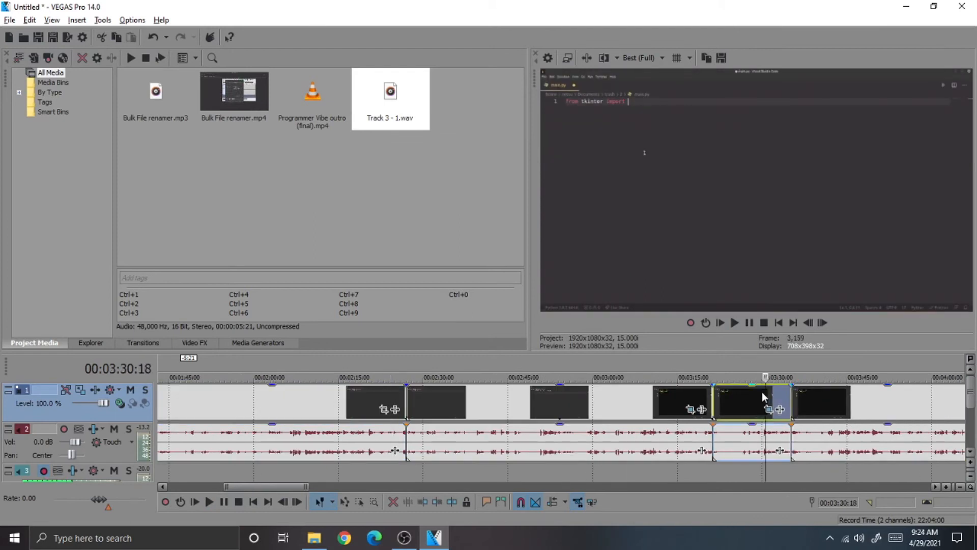
# Delete the two clips following the first clip, and slide the next clip back against the first clip's end
pyautogui.keyDown('ctrl'); pyautogui.click(556, 393); pyautogui.keyUp('ctrl')
pyautogui.press('Delete')
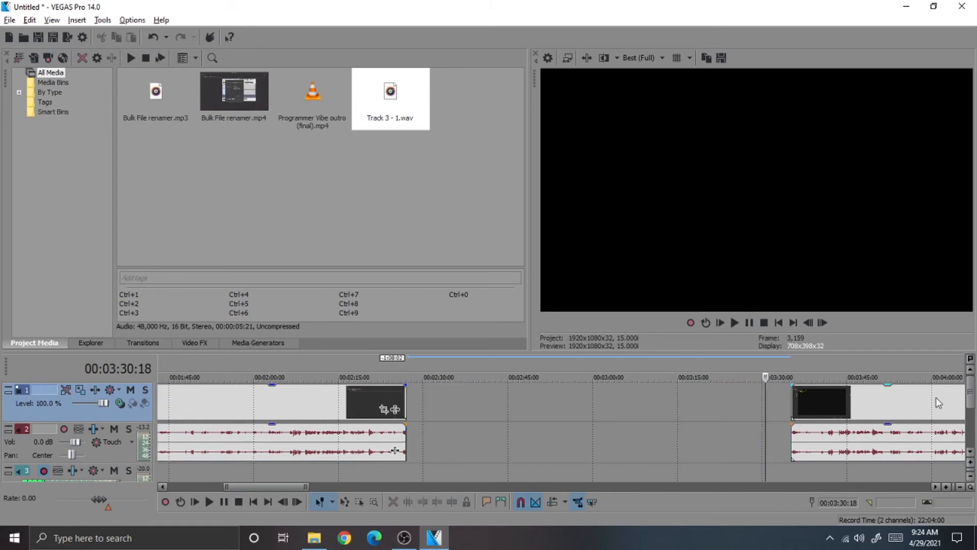
pyautogui.moveTo(893, 405); pyautogui.dragTo(523, 426)
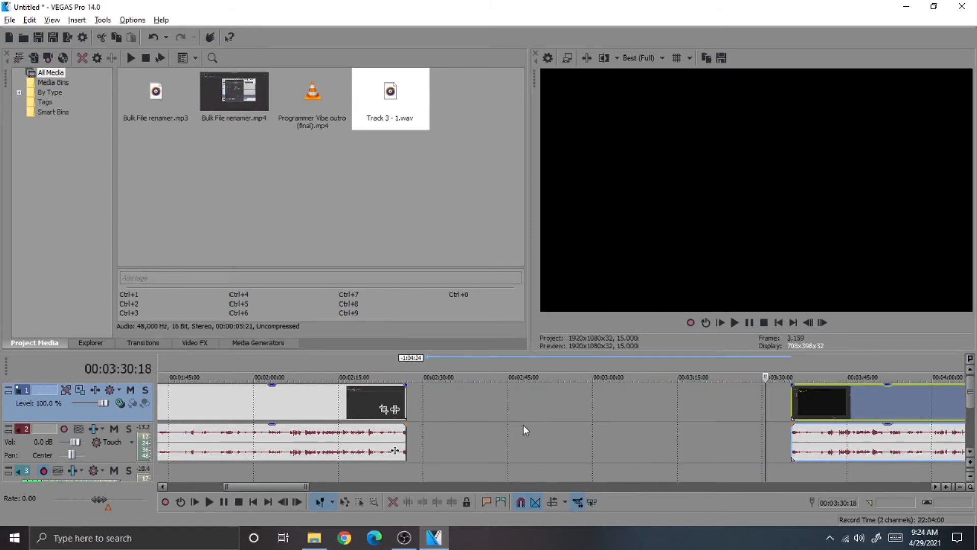
pyautogui.moveTo(871, 389); pyautogui.dragTo(480, 419)
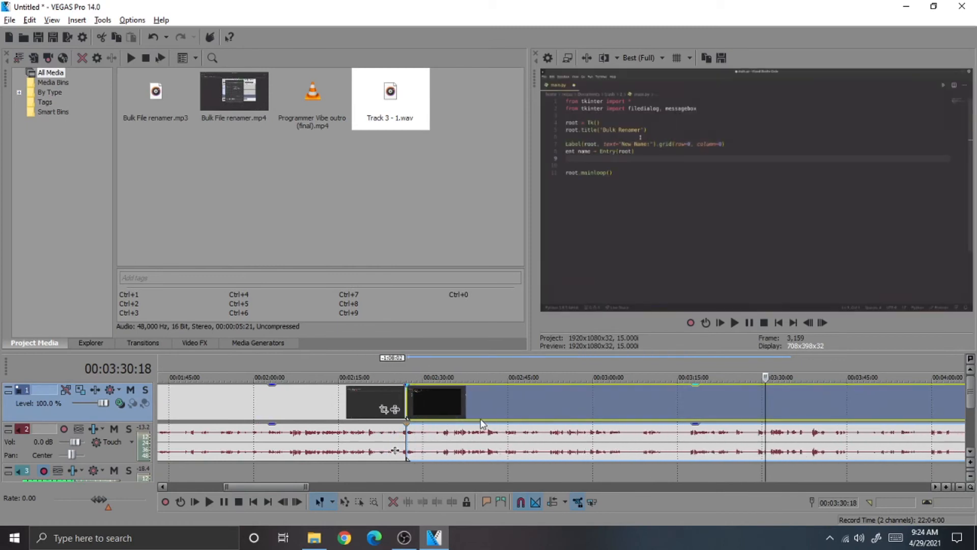
# Play the cut between the two joined clips from 00:02:25:00
pyautogui.click(395, 371)
pyautogui.press('space')
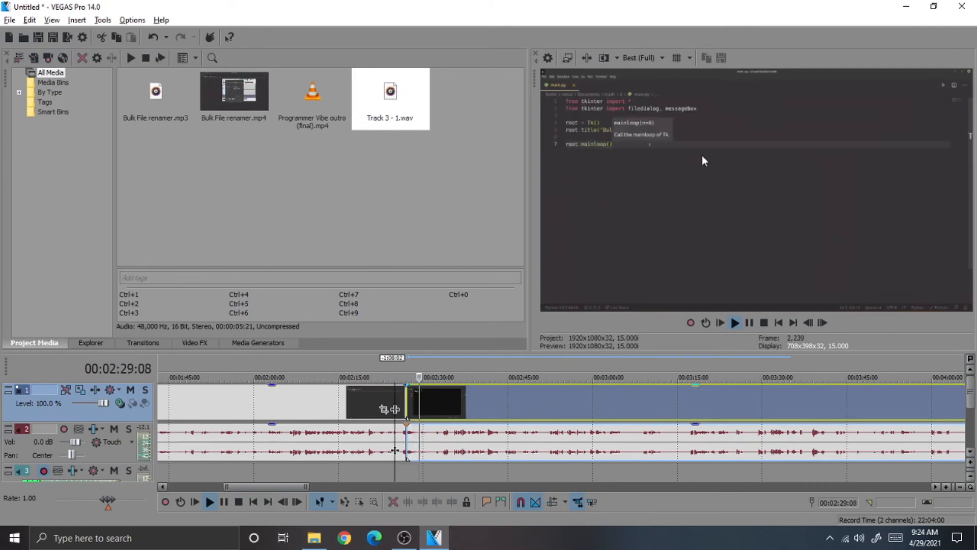
pyautogui.press('space')
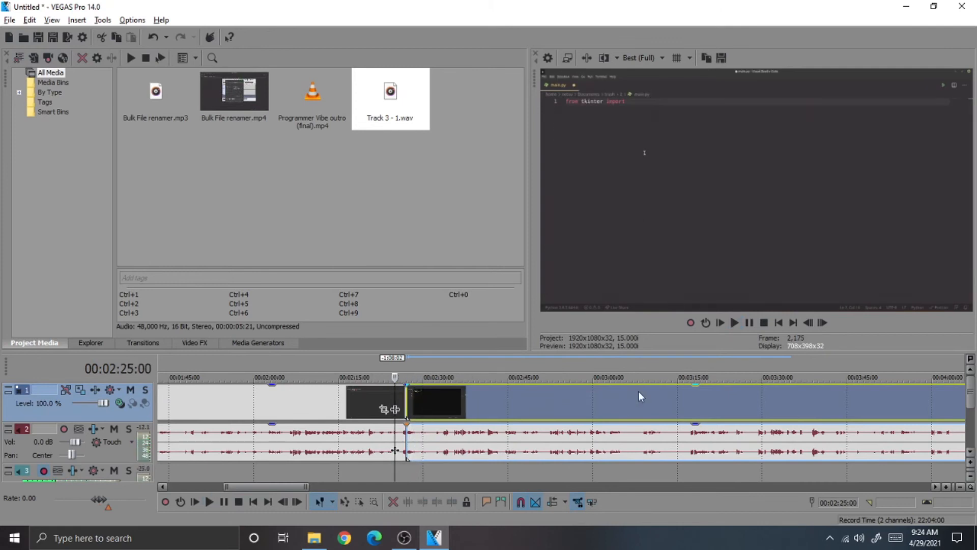
# Overlap the second clip onto the end of the first by about 1:28 to create a crossfade
pyautogui.scroll(5, 513, 411)
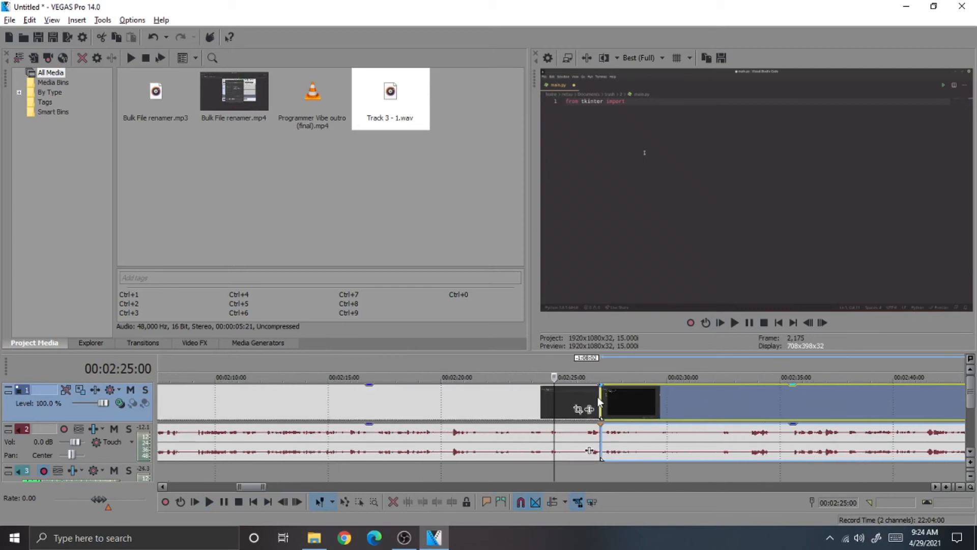
pyautogui.click(512, 406)
pyautogui.moveTo(836, 410); pyautogui.dragTo(772, 409)
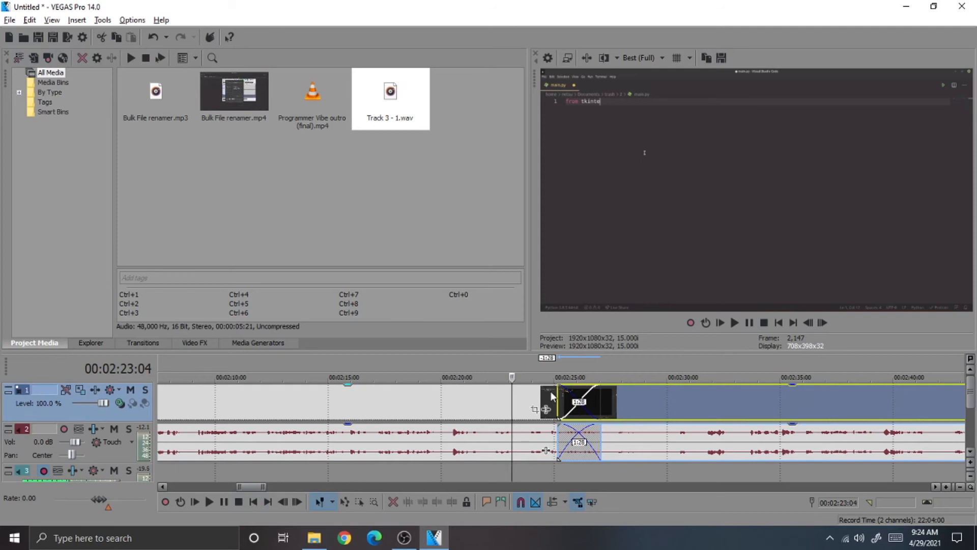
# Play through the crossfade, and place the playhead inside the overlap at 00:02:25:20
pyautogui.click(533, 373)
pyautogui.press('space')
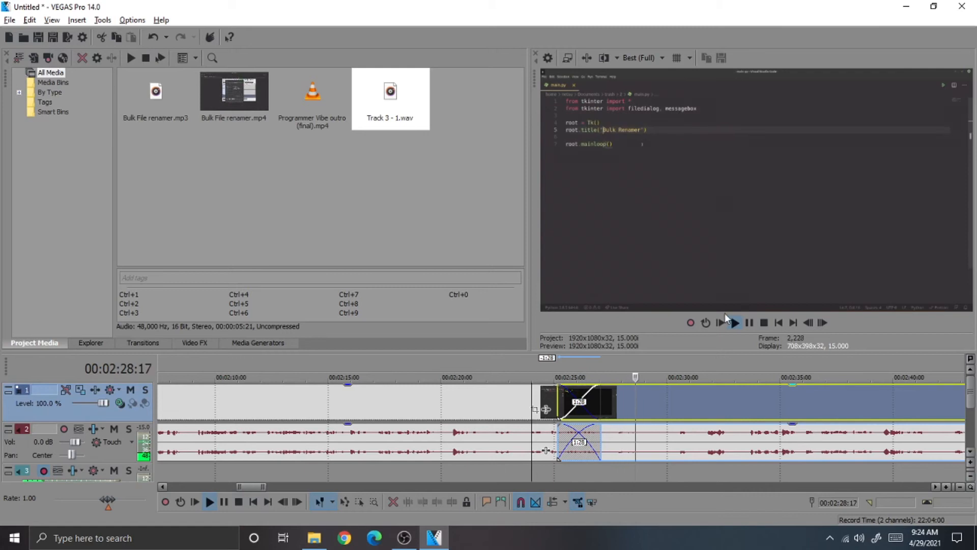
pyautogui.click(552, 370)
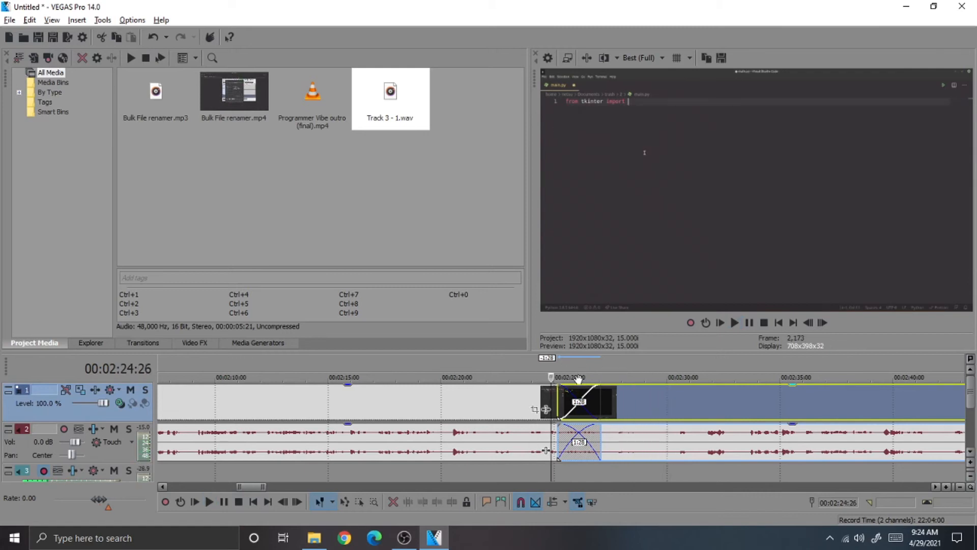
pyautogui.click(569, 374)
# Apply the default Spiral transition to the crossfade between the two clips, keeping its default settings
pyautogui.click(143, 343)
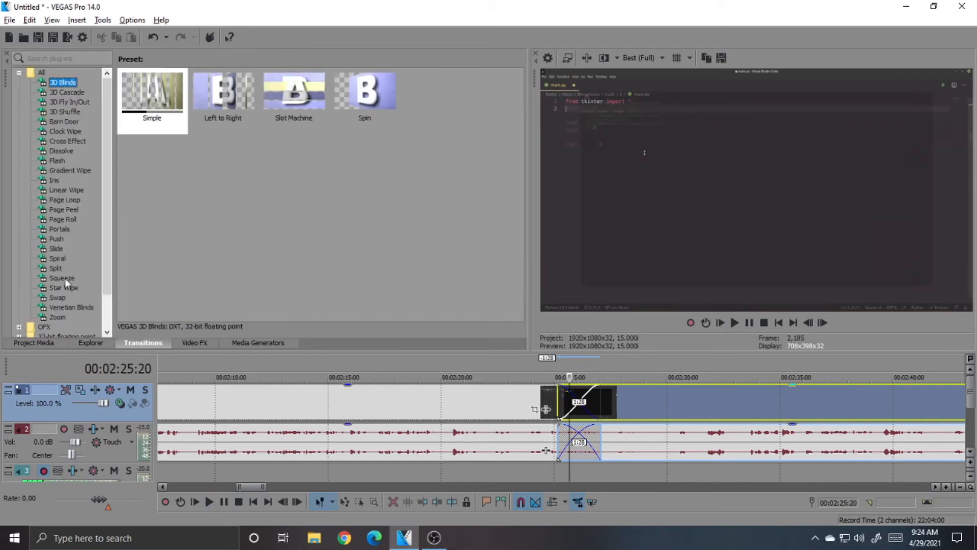
pyautogui.click(60, 191)
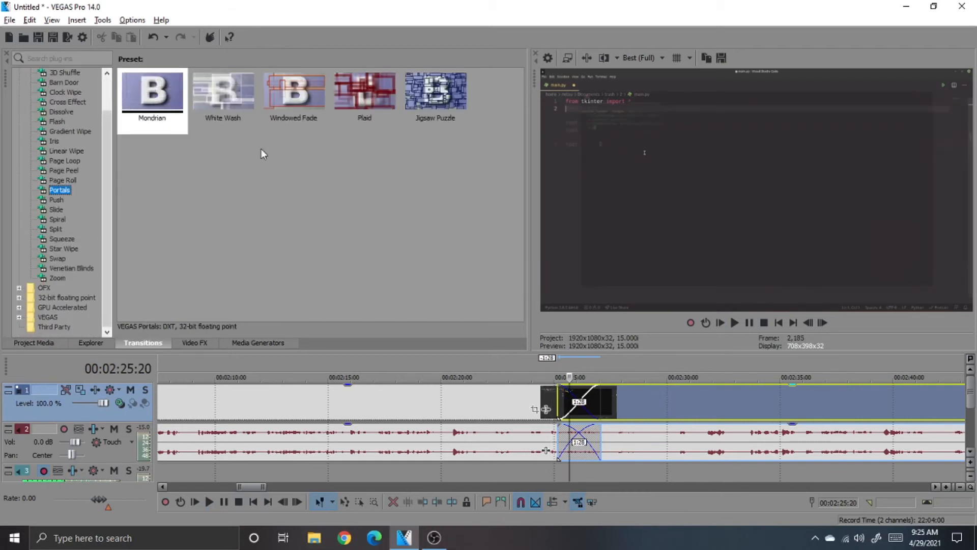
pyautogui.click(57, 210)
pyautogui.click(61, 258)
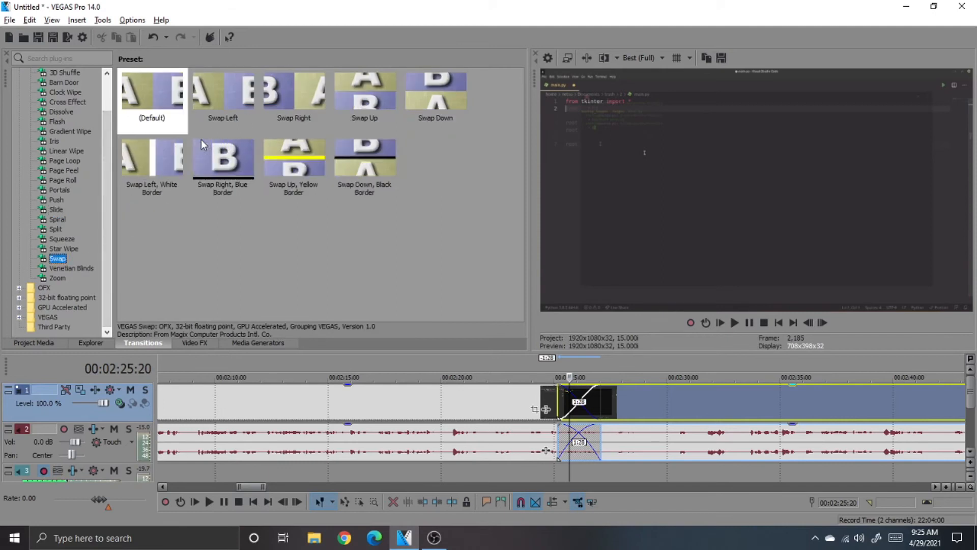
pyautogui.click(58, 220)
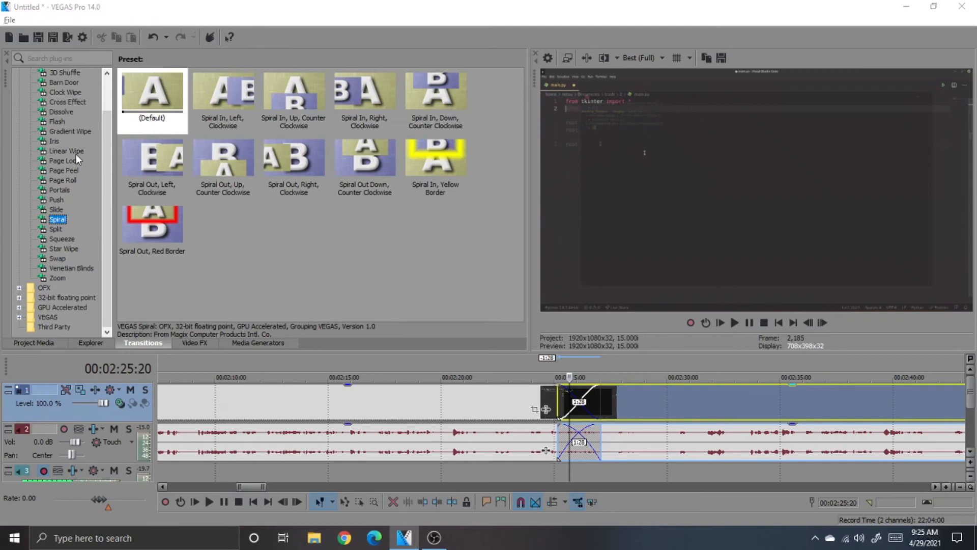
pyautogui.moveTo(152, 97); pyautogui.dragTo(590, 414)
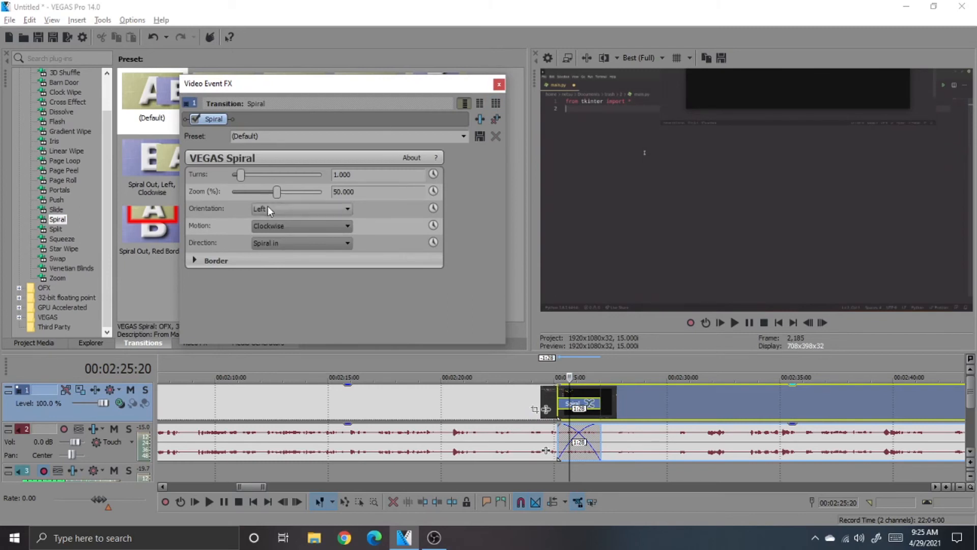
pyautogui.click(500, 85)
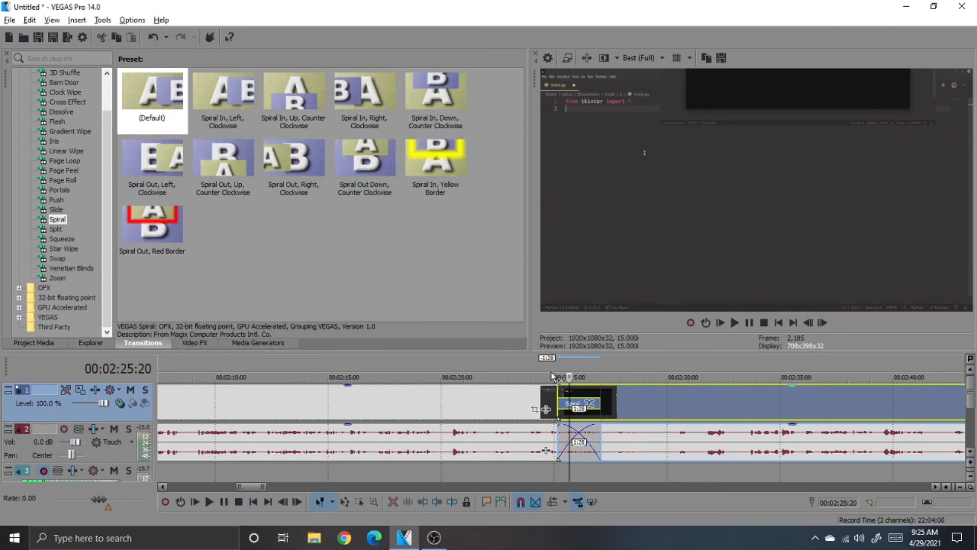
# Play the Spiral transition from 00:02:24:26 to check the effect
pyautogui.click(551, 369)
pyautogui.press('space')
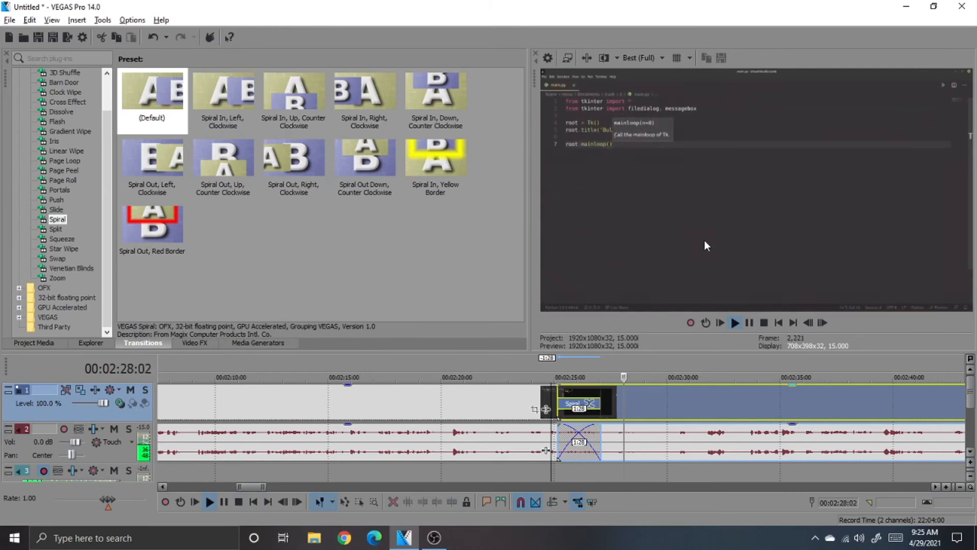
pyautogui.press('space')
# Insert a new video track above the existing clips
pyautogui.scroll(-10, 527, 401)
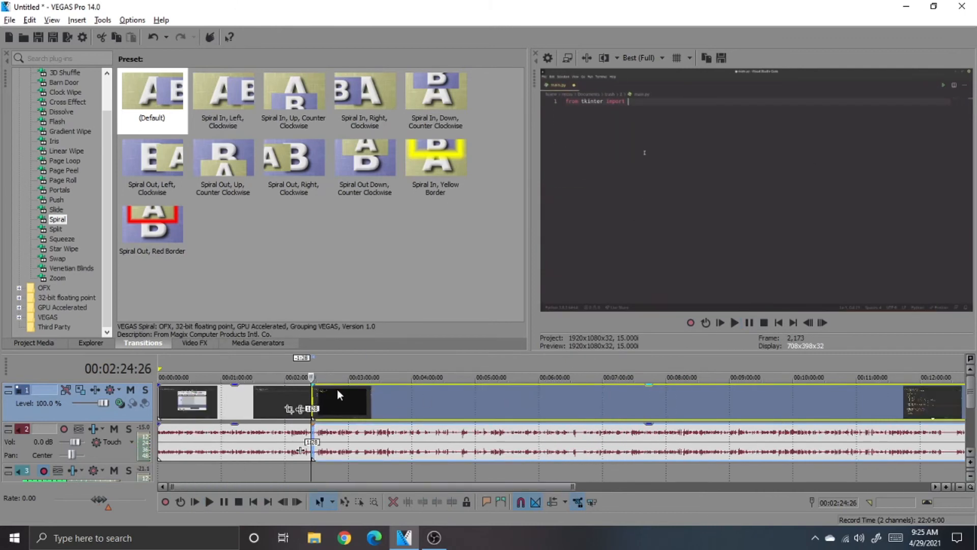
pyautogui.scroll(-3, 869, 420)
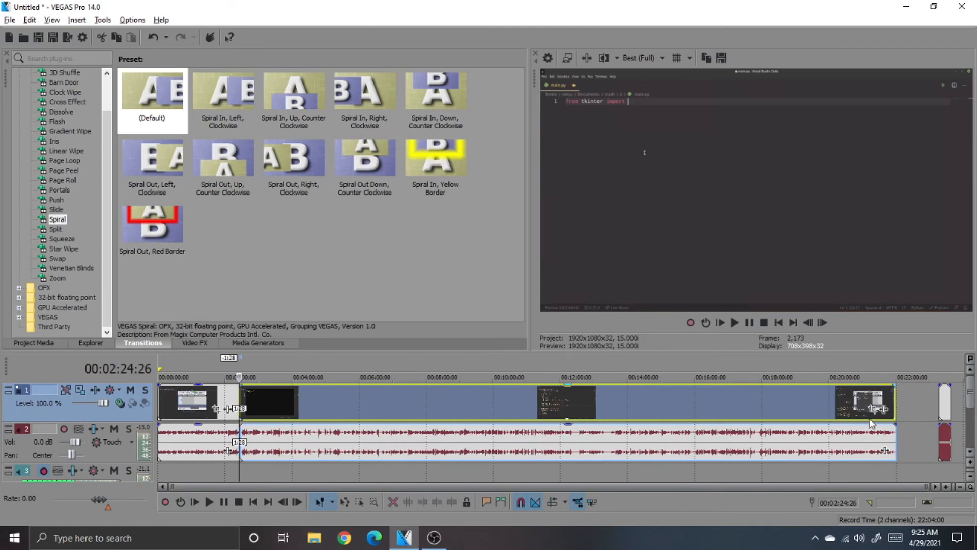
pyautogui.rightClick(909, 405)
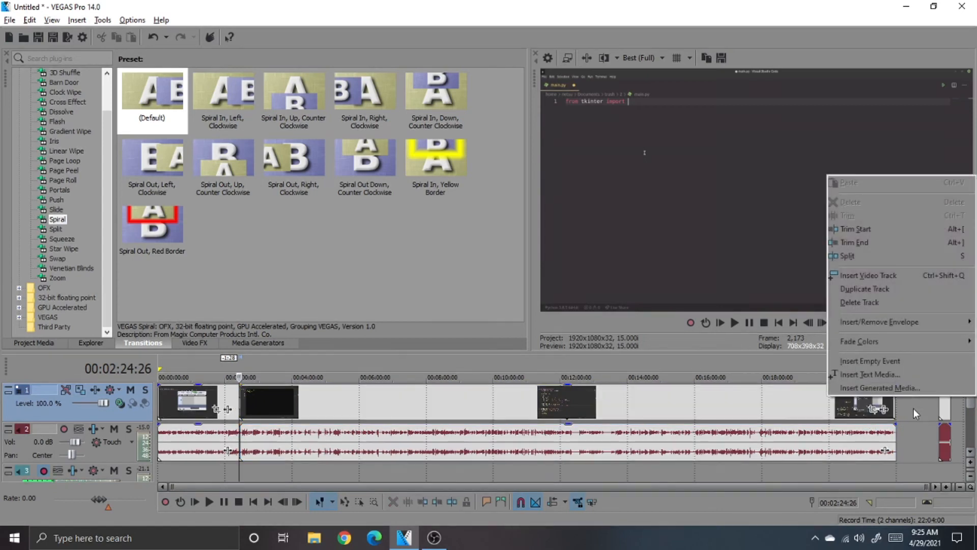
pyautogui.click(914, 408)
pyautogui.rightClick(915, 405)
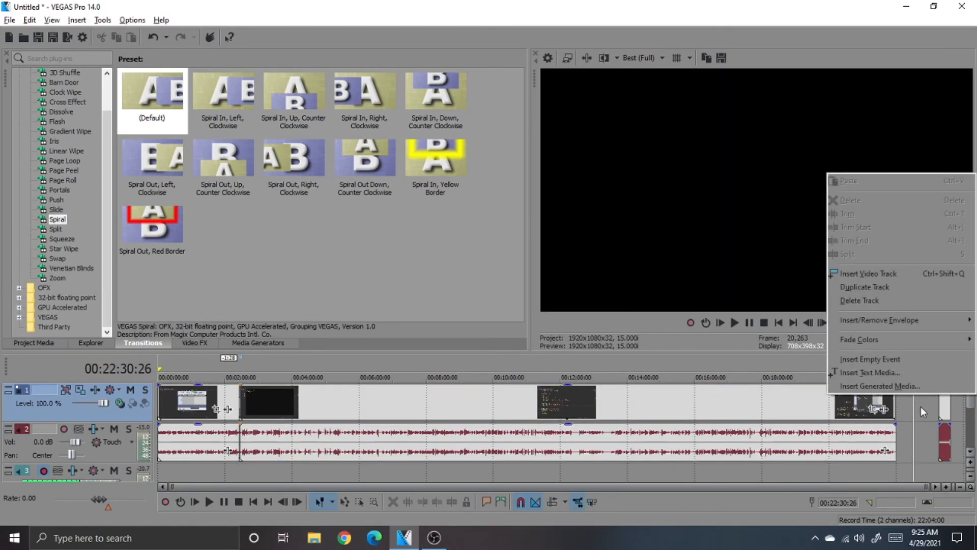
pyautogui.click(882, 276)
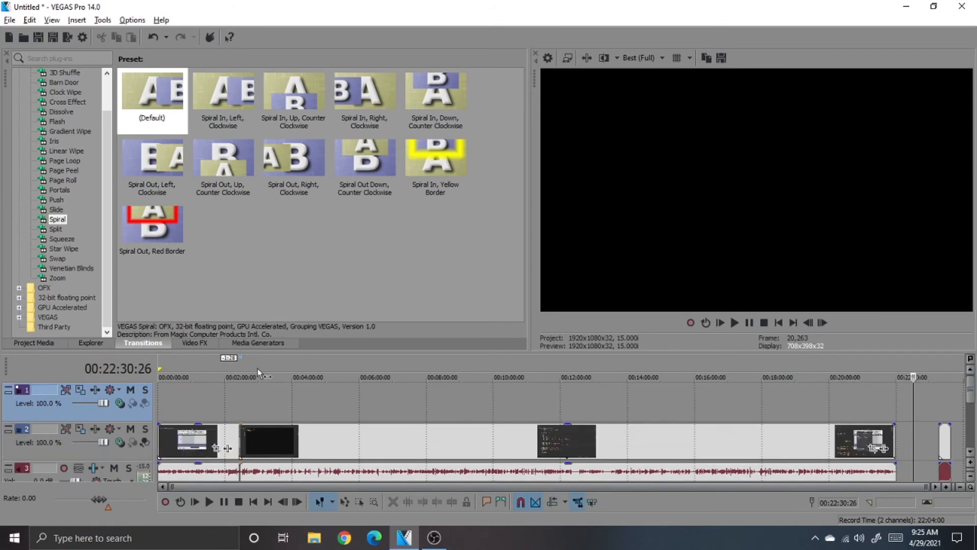
# Add a Float and Pop title from the Titles & Text generator to the empty video track at 00:03:59:04
pyautogui.click(240, 407)
pyautogui.click(292, 405)
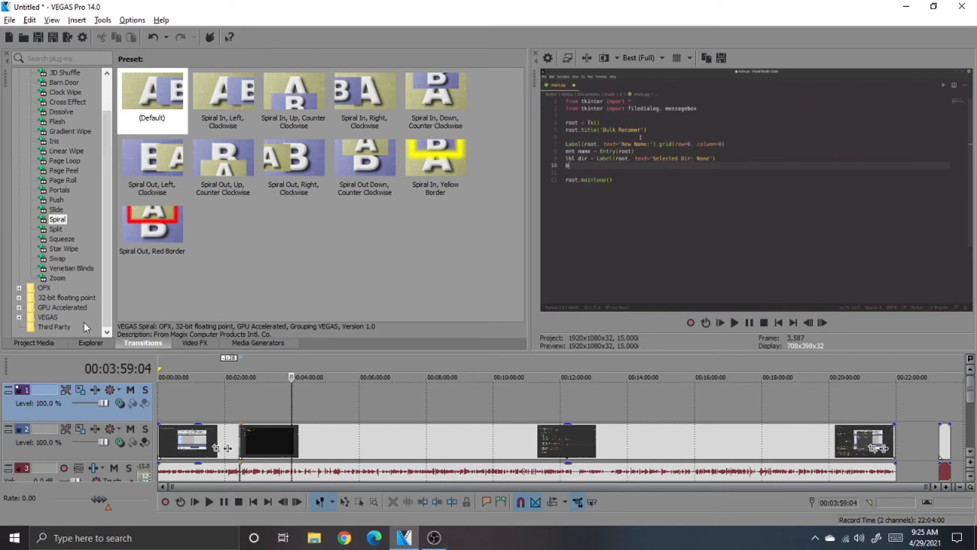
pyautogui.click(193, 343)
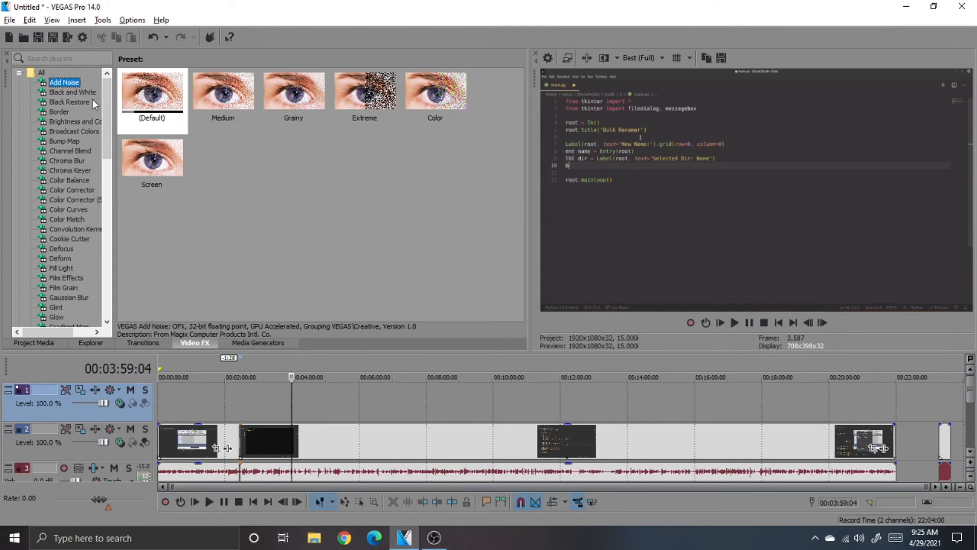
pyautogui.click(271, 344)
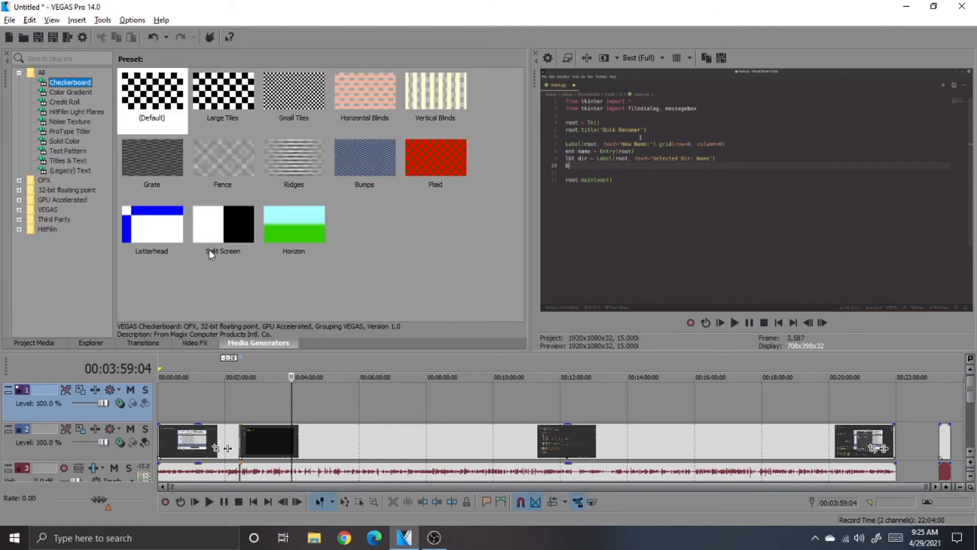
pyautogui.click(69, 170)
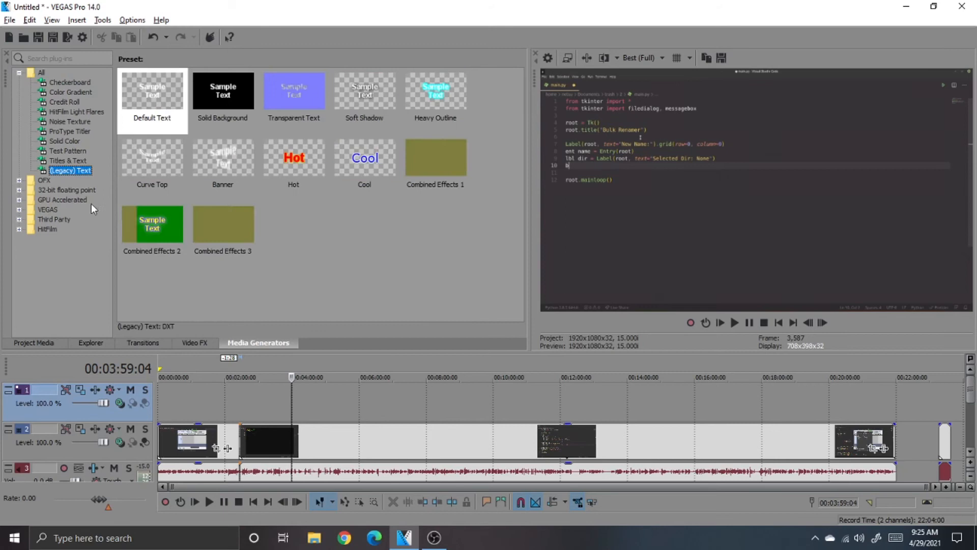
pyautogui.click(66, 162)
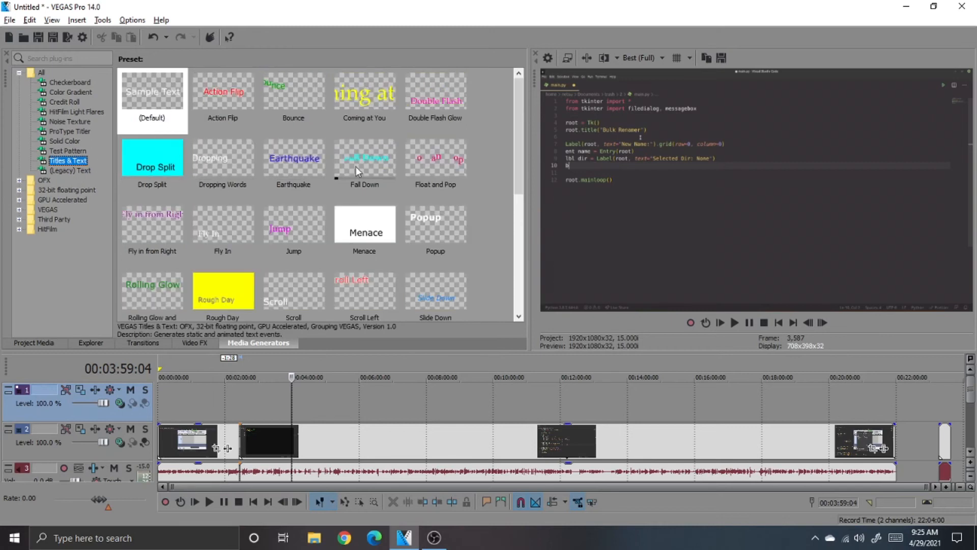
pyautogui.moveTo(448, 156); pyautogui.dragTo(294, 407)
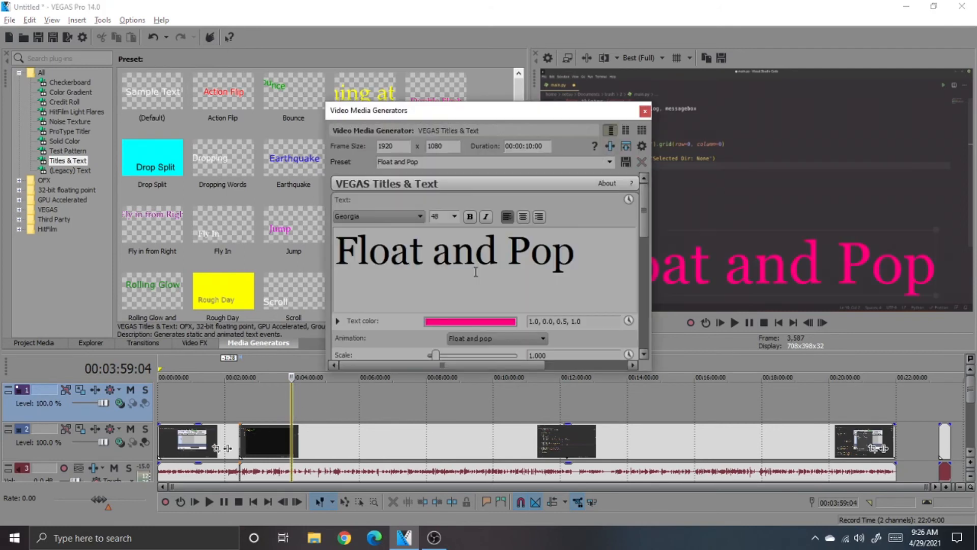
# Replace the title's sample text with "remember to save"
pyautogui.hotkey('ctrl', 'a')
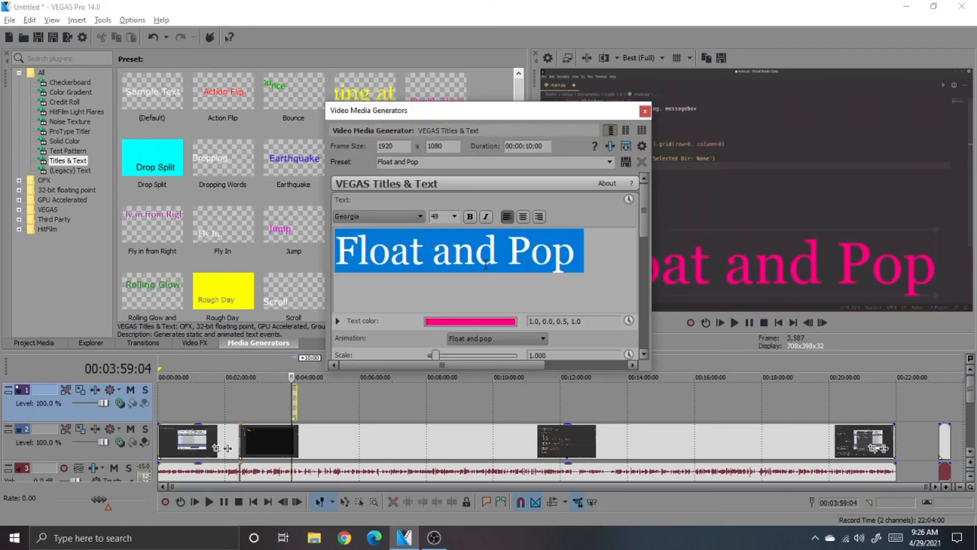
pyautogui.write('r')
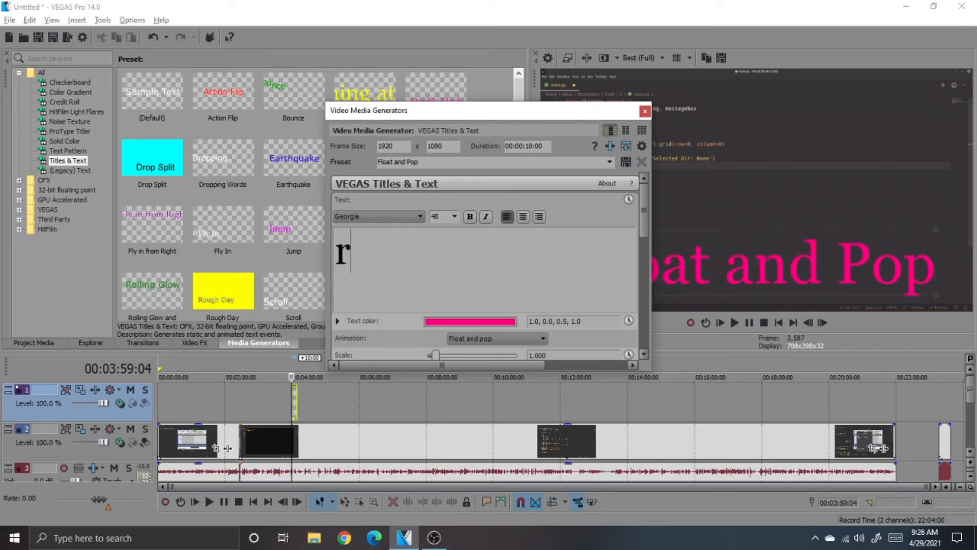
pyautogui.write('emember to sabv')
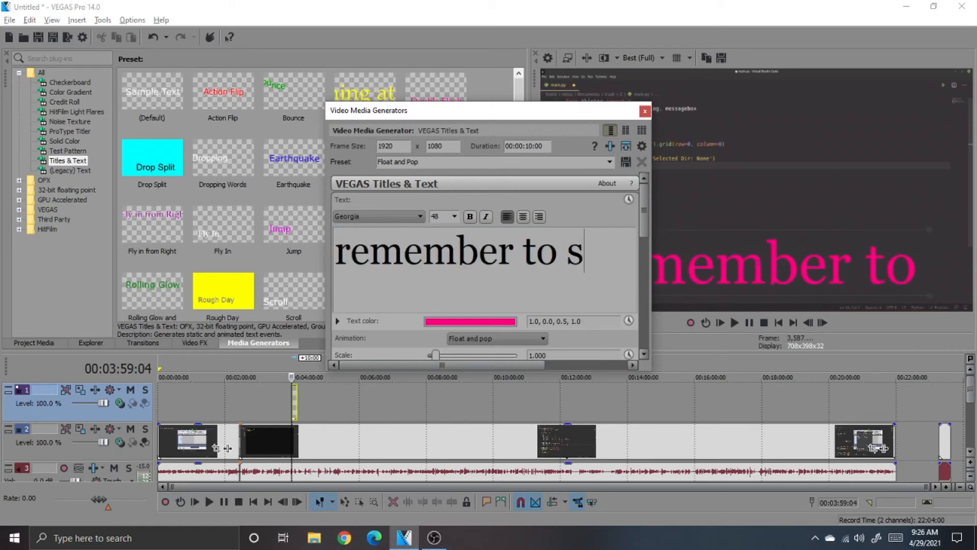
pyautogui.press('BackSpace')
pyautogui.press('BackSpace')
pyautogui.write('ve')
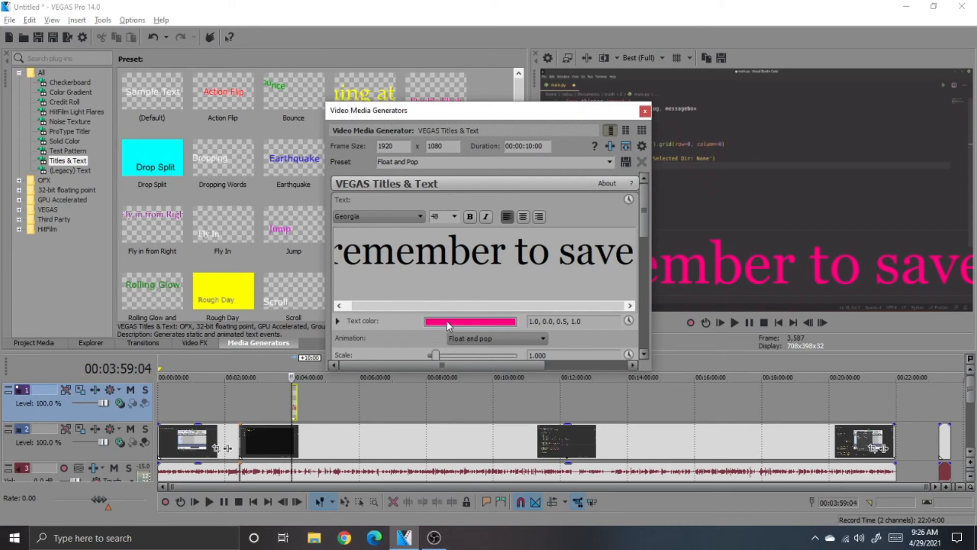
# Set the whole title's font size to 22 and close the title settings
pyautogui.tripleClick(462, 256)
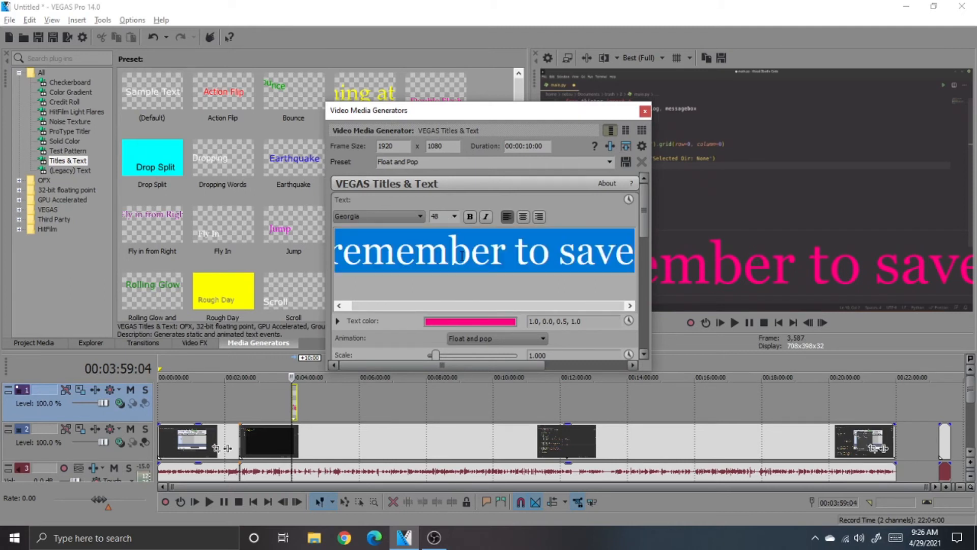
pyautogui.click(455, 216)
pyautogui.click(477, 119)
pyautogui.moveTo(404, 110); pyautogui.dragTo(272, 80)
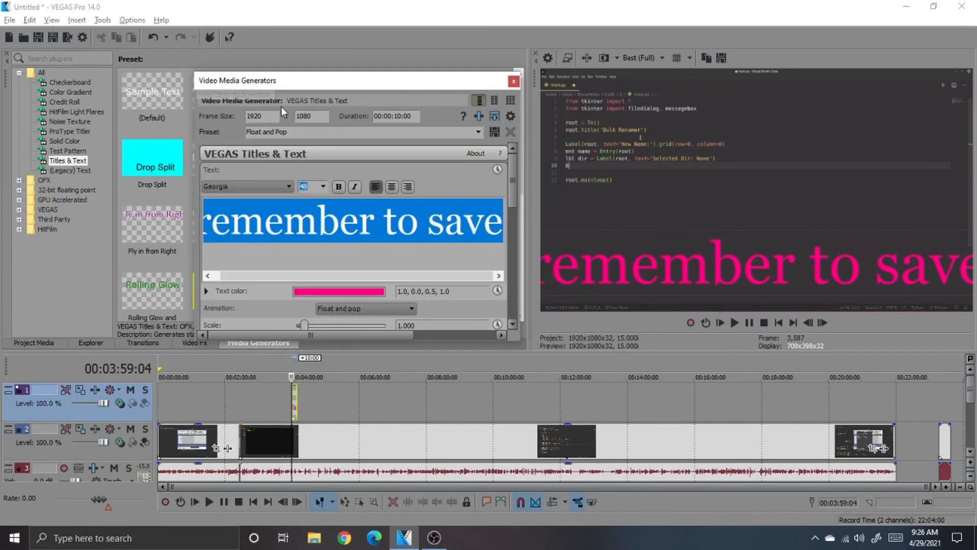
pyautogui.click(321, 187)
pyautogui.click(312, 254)
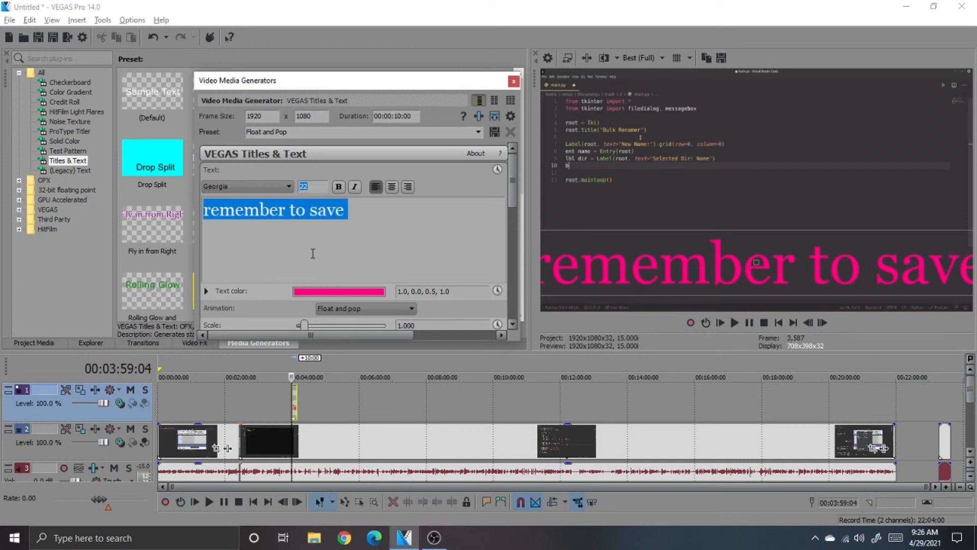
pyautogui.click(514, 81)
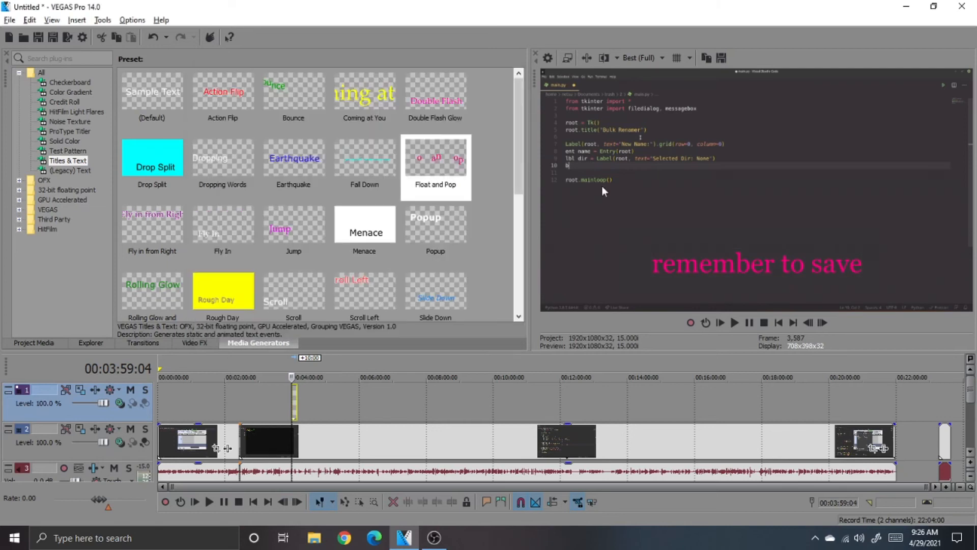
# Play back the Float and Pop title to review its animation over the video
pyautogui.click(734, 323)
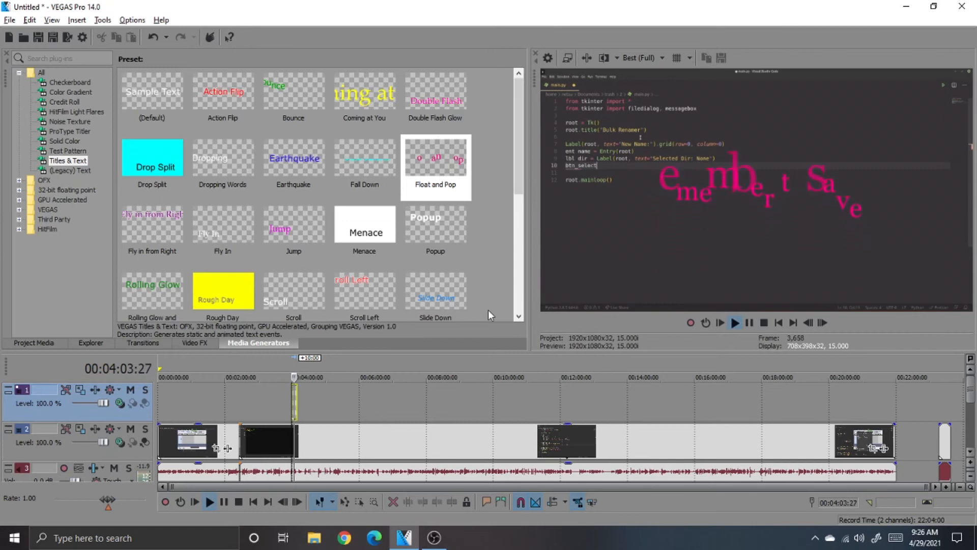
pyautogui.press('space')
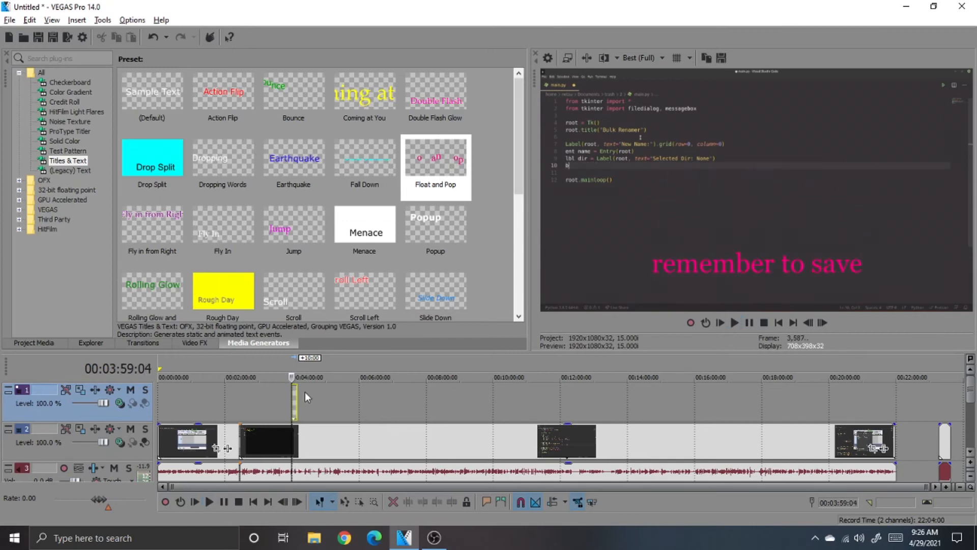
# Replace the Float and Pop title with a Solid Background (Legacy) Text event at 00:03:59:04 on the upper video track
pyautogui.click(70, 171)
pyautogui.click(164, 86)
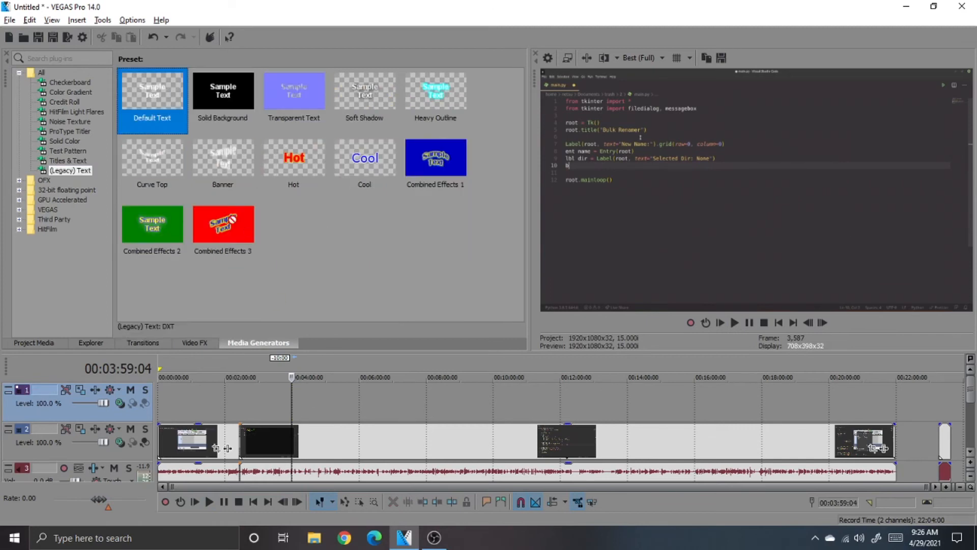
pyautogui.moveTo(235, 92); pyautogui.dragTo(290, 412)
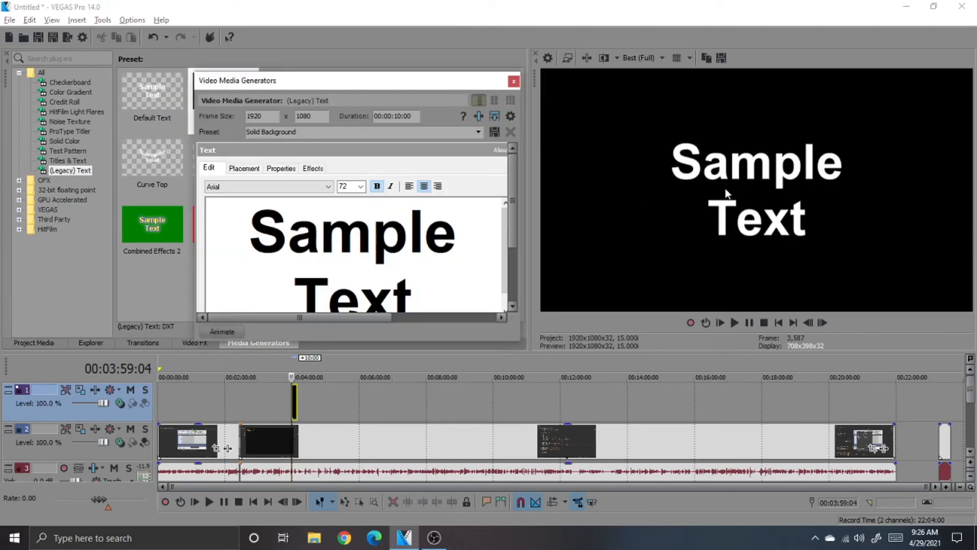
pyautogui.click(513, 83)
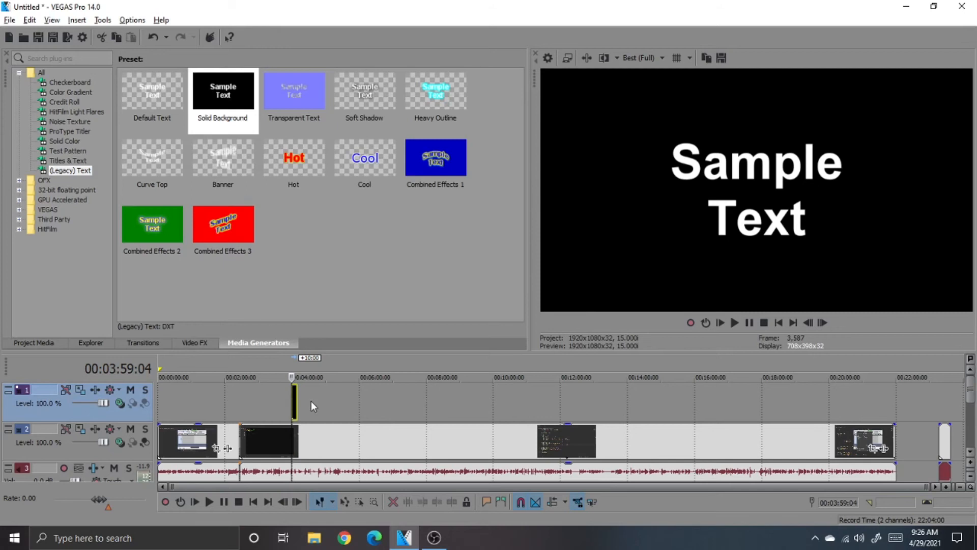
# Reopen the legacy text event's generator settings and change its preset to Transparent Text
pyautogui.scroll(8, 321, 399)
pyautogui.click(635, 410)
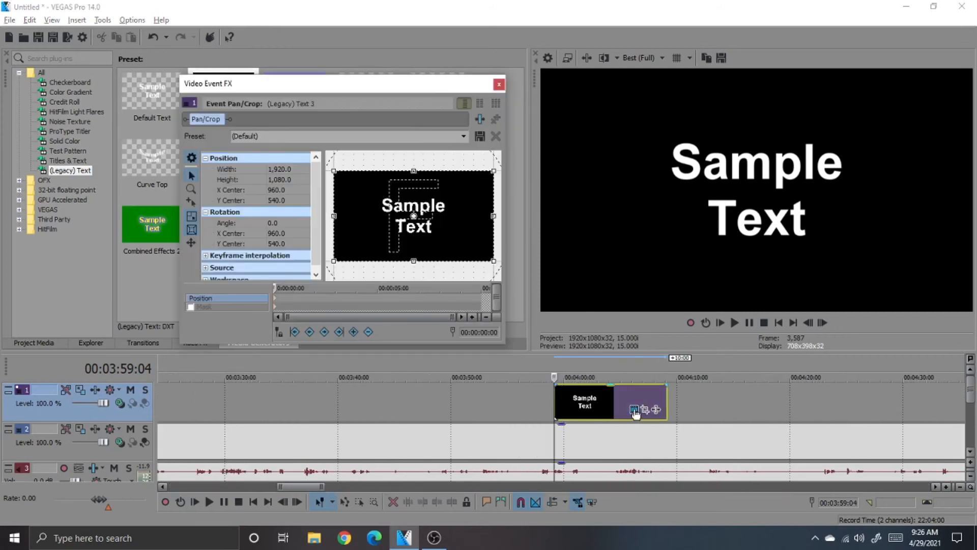
pyautogui.click(634, 411)
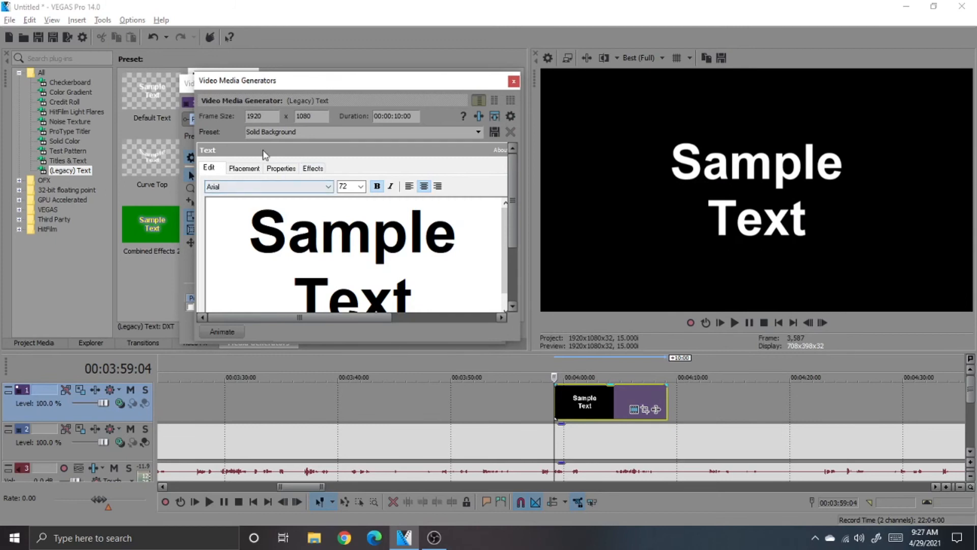
pyautogui.click(478, 131)
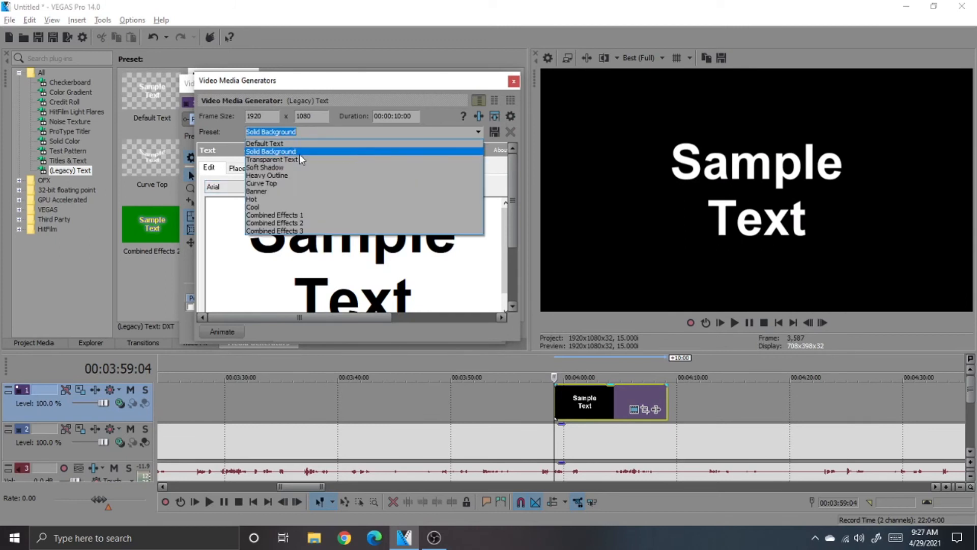
pyautogui.click(287, 159)
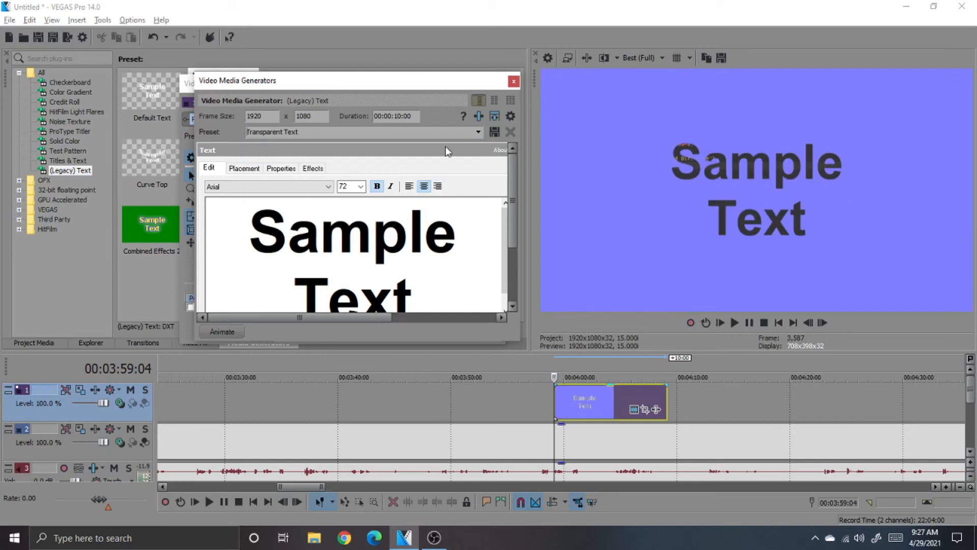
# Switch the legacy text event to the Default Text preset and close its settings and Pan/Crop windows
pyautogui.click(479, 131)
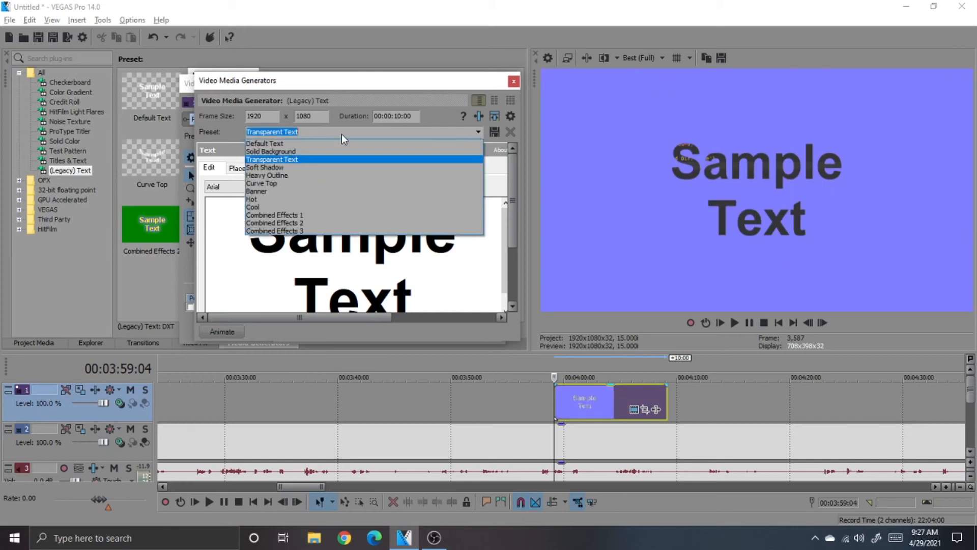
pyautogui.click(270, 143)
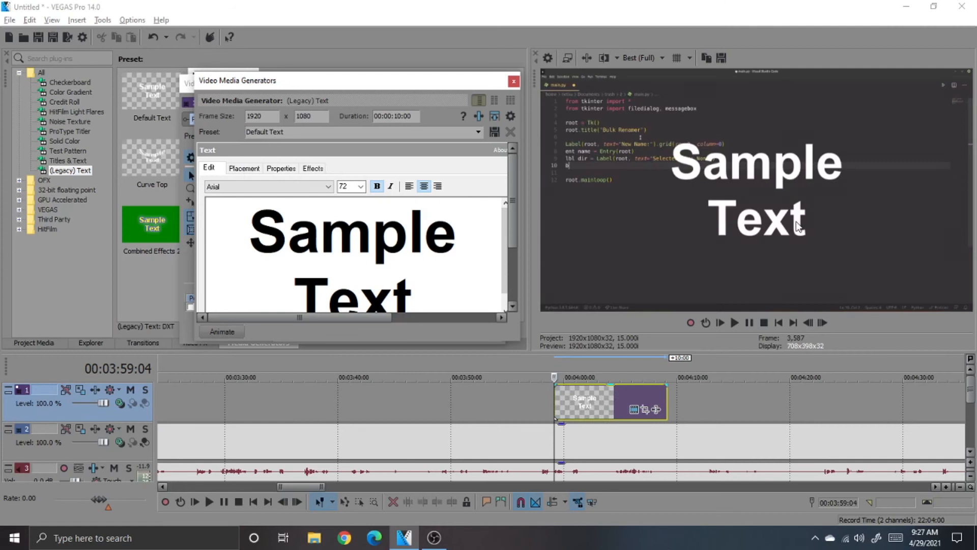
pyautogui.click(514, 81)
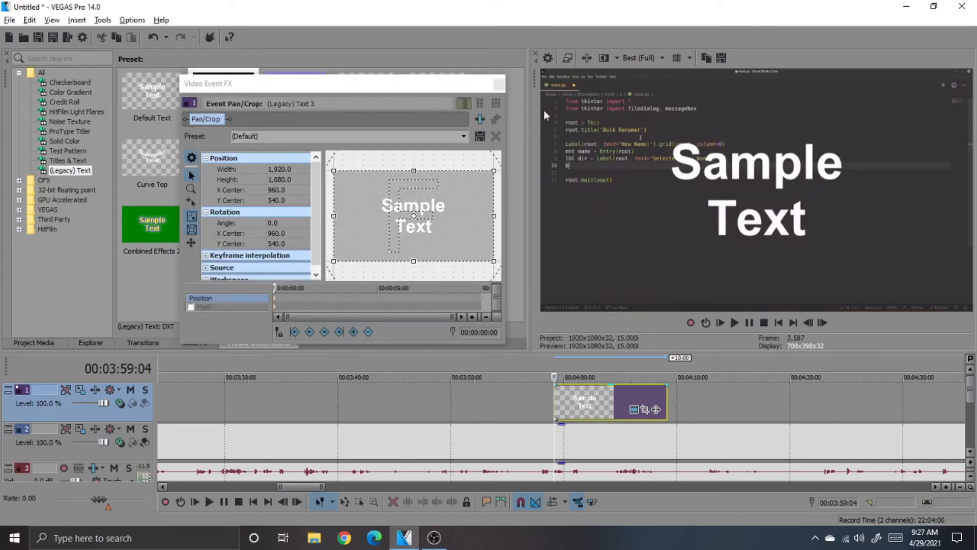
pyautogui.click(499, 84)
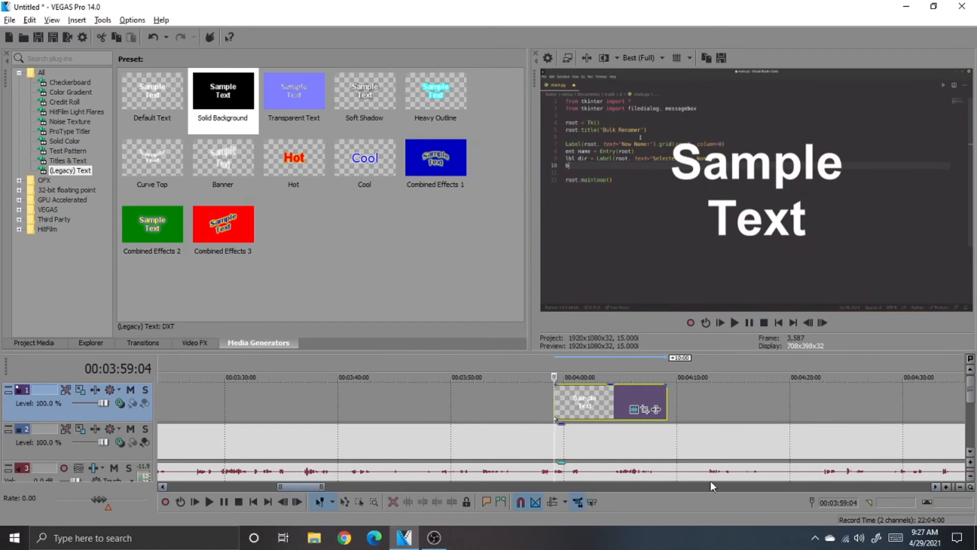
# Delete the text event, add a fresh Default Text event at 00:03:59:04 reading "hello", and close its settings
pyautogui.press('Delete')
pyautogui.moveTo(152, 92); pyautogui.dragTo(556, 403)
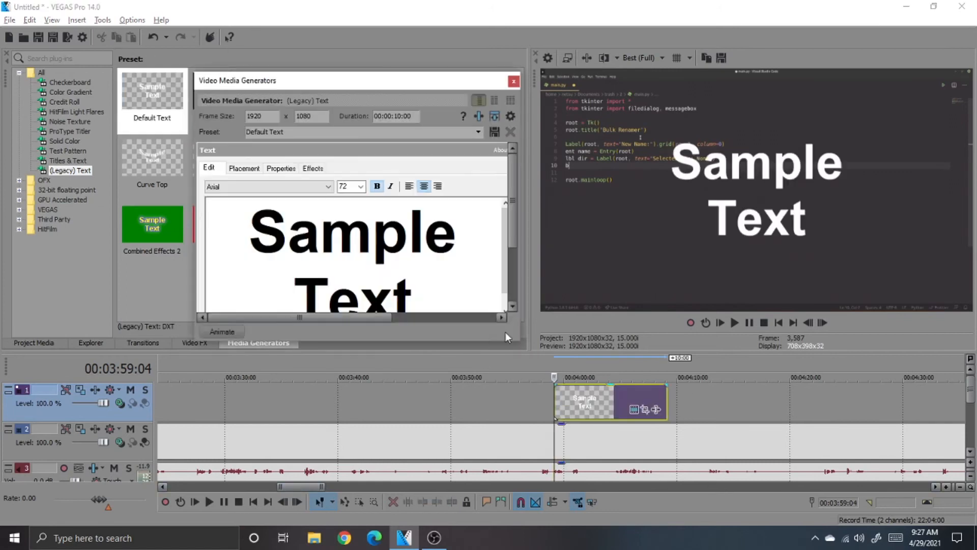
pyautogui.click(372, 246)
pyautogui.hotkey('ctrl', 'a')
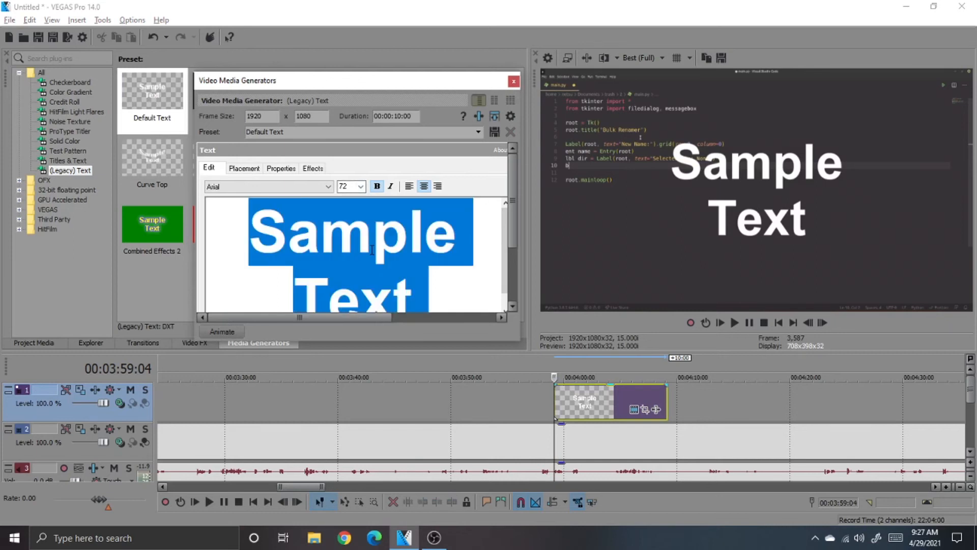
pyautogui.write('hello')
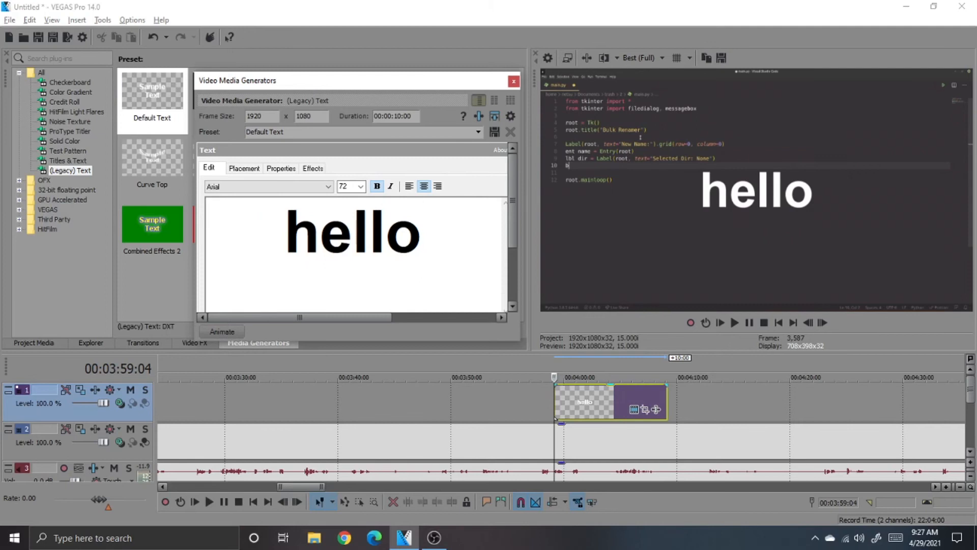
pyautogui.click(761, 184)
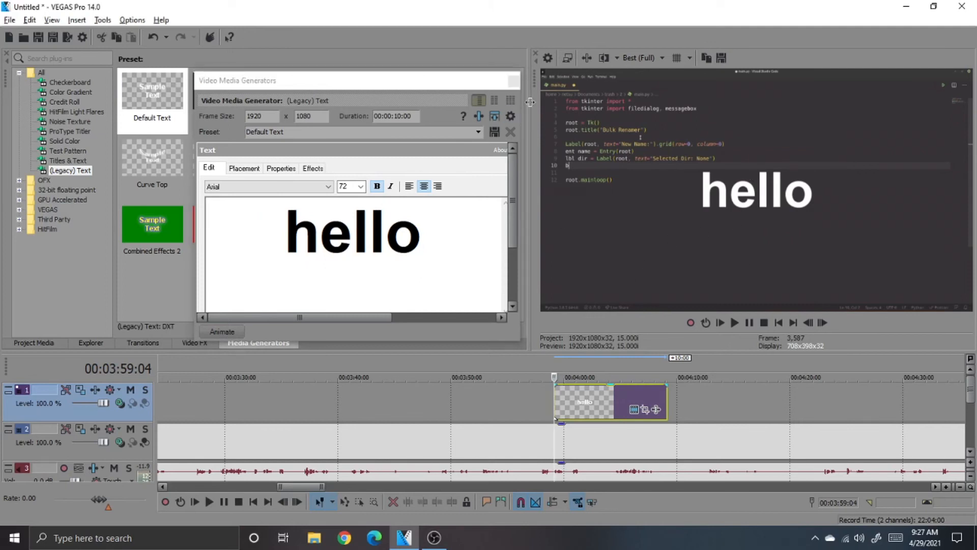
pyautogui.click(514, 81)
pyautogui.click(514, 82)
# Try to reposition the "hello" text with Event Pan/Crop
pyautogui.click(644, 410)
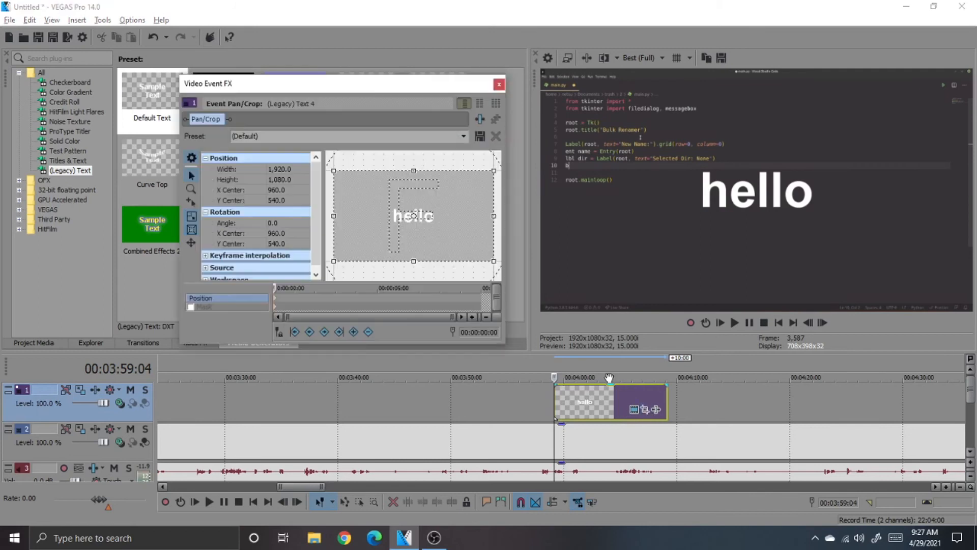
pyautogui.moveTo(426, 216)
pyautogui.mouseDown()
pyautogui.moveTo(421, 200)
pyautogui.moveTo(436, 212)
pyautogui.mouseUp()
pyautogui.rightClick(467, 198)
pyautogui.click(491, 209)
pyautogui.click(499, 84)
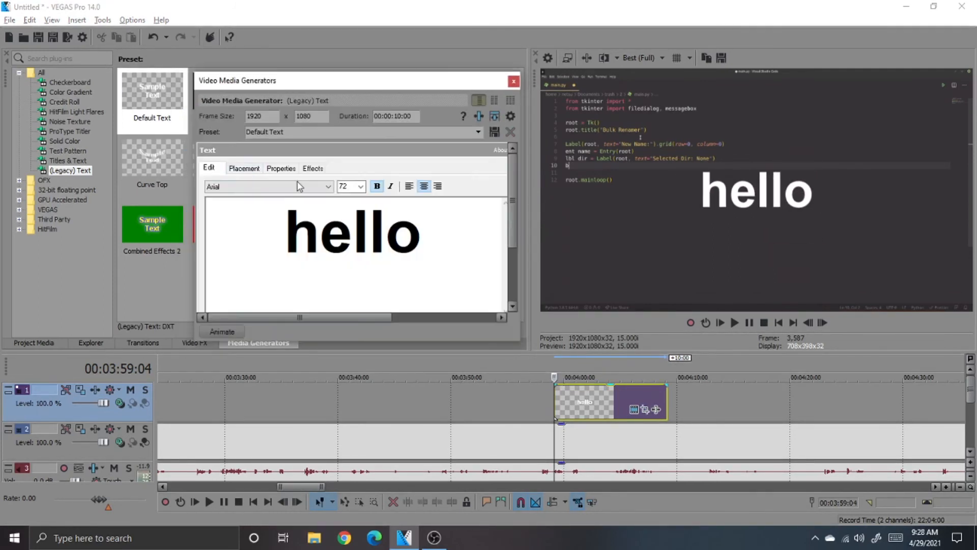
# Place the "hello" text in the lower part of the frame at about X -0.044, Y 0.591
pyautogui.click(245, 171)
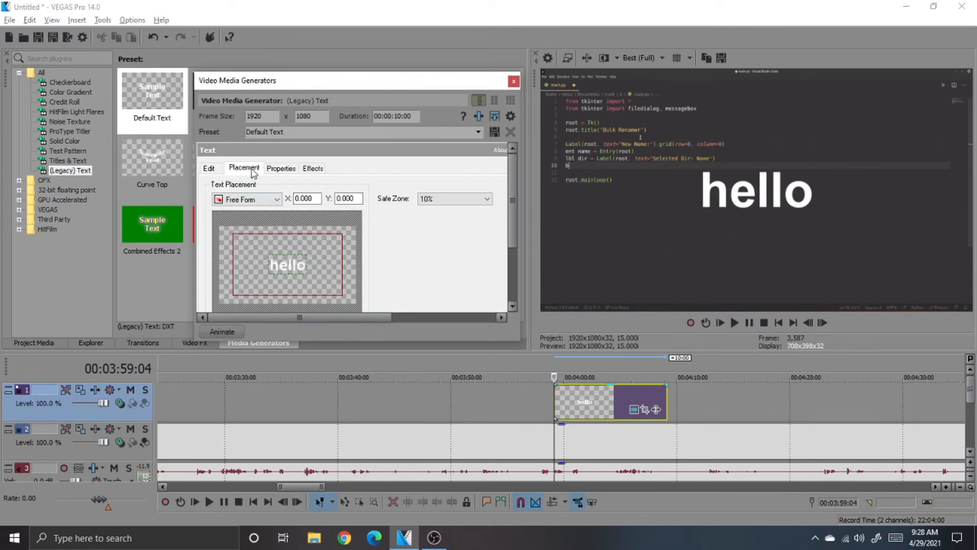
pyautogui.moveTo(299, 271)
pyautogui.mouseDown()
pyautogui.moveTo(272, 285)
pyautogui.moveTo(306, 294)
pyautogui.moveTo(269, 283)
pyautogui.moveTo(257, 292)
pyautogui.moveTo(267, 281)
pyautogui.moveTo(303, 297)
pyautogui.moveTo(289, 286)
pyautogui.mouseUp()
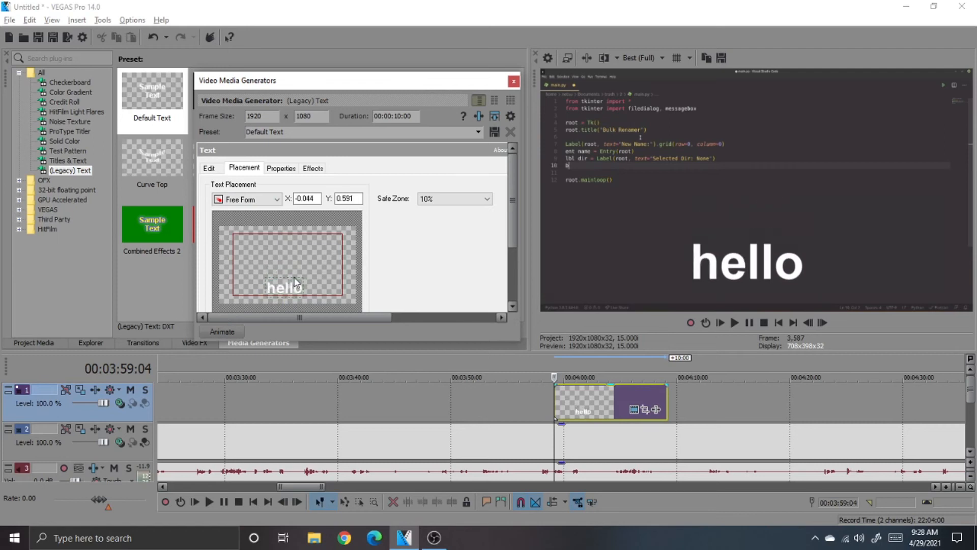
# Draw a black outline around the "hello" text, increase the outline's width, and close the text settings
pyautogui.click(283, 168)
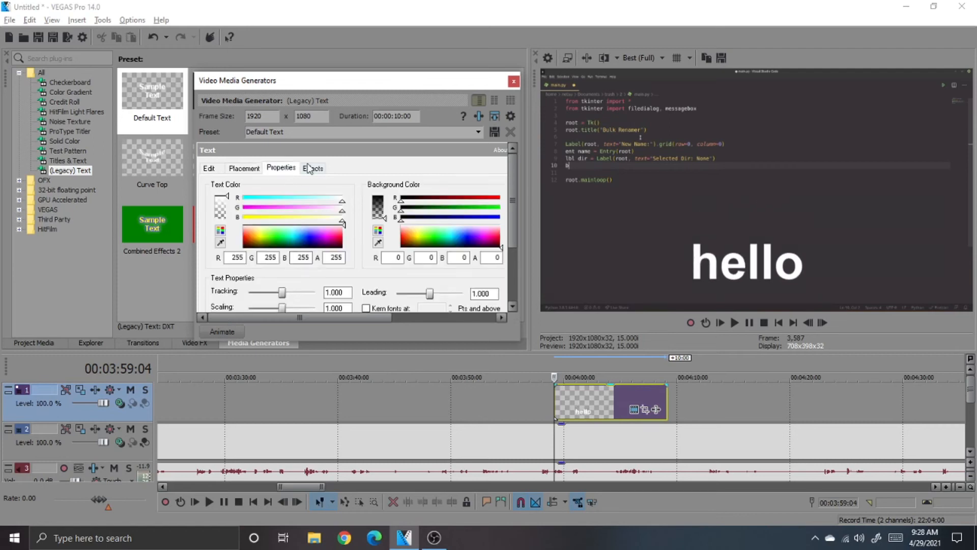
pyautogui.click(309, 169)
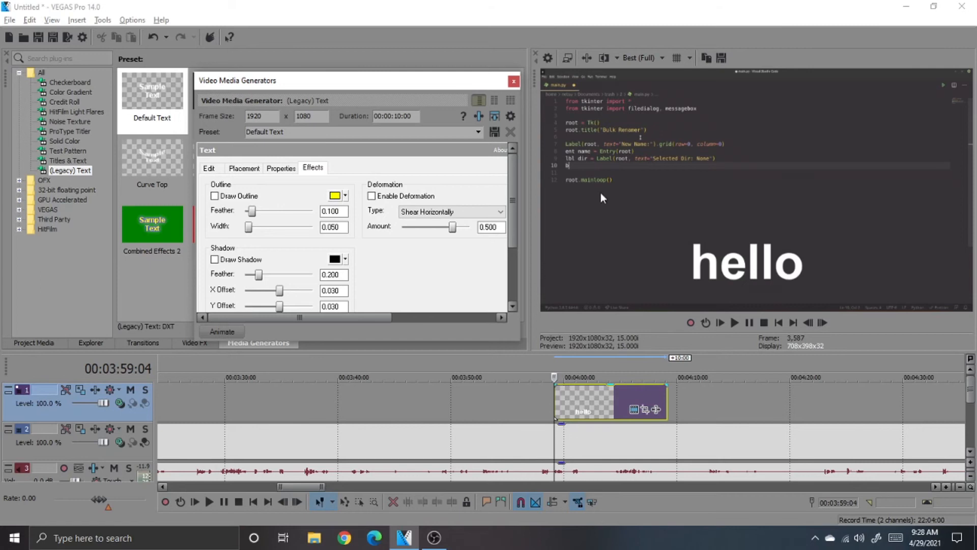
pyautogui.click(346, 196)
pyautogui.moveTo(378, 240); pyautogui.dragTo(349, 273)
pyautogui.click(253, 232)
pyautogui.moveTo(253, 231); pyautogui.dragTo(284, 238)
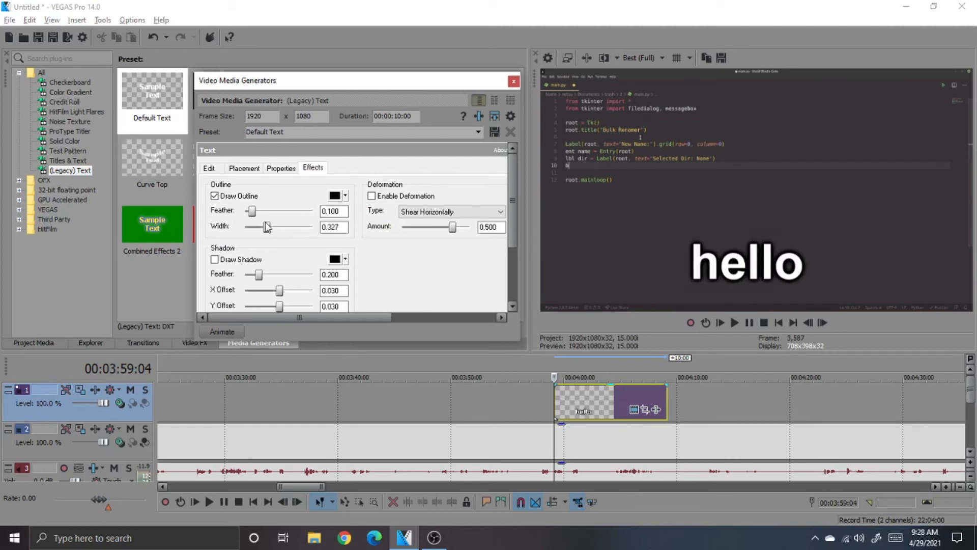
pyautogui.moveTo(266, 229); pyautogui.dragTo(312, 230)
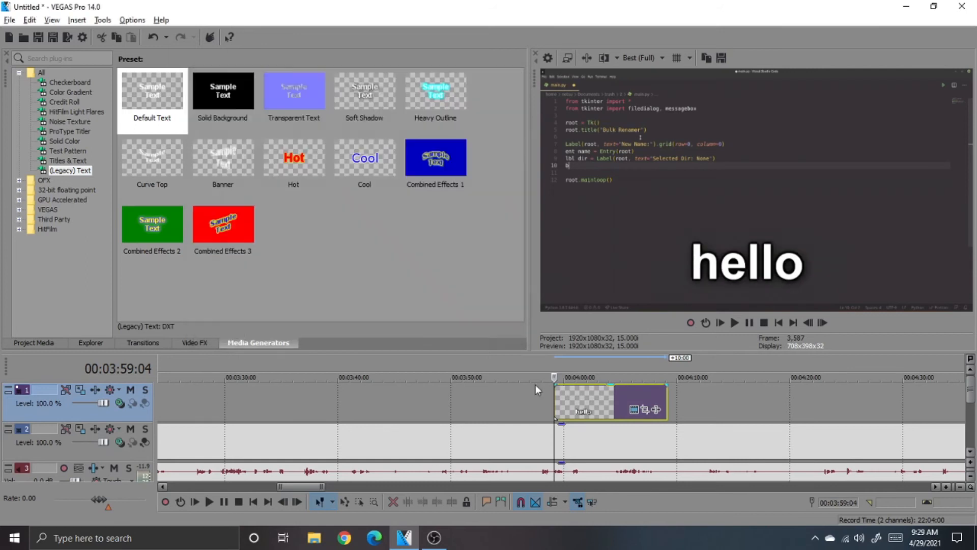
pyautogui.click(514, 82)
# Shorten the "hello" text event by splitting it at 00:04:03:10 and deleting the part after the split
pyautogui.press('space')
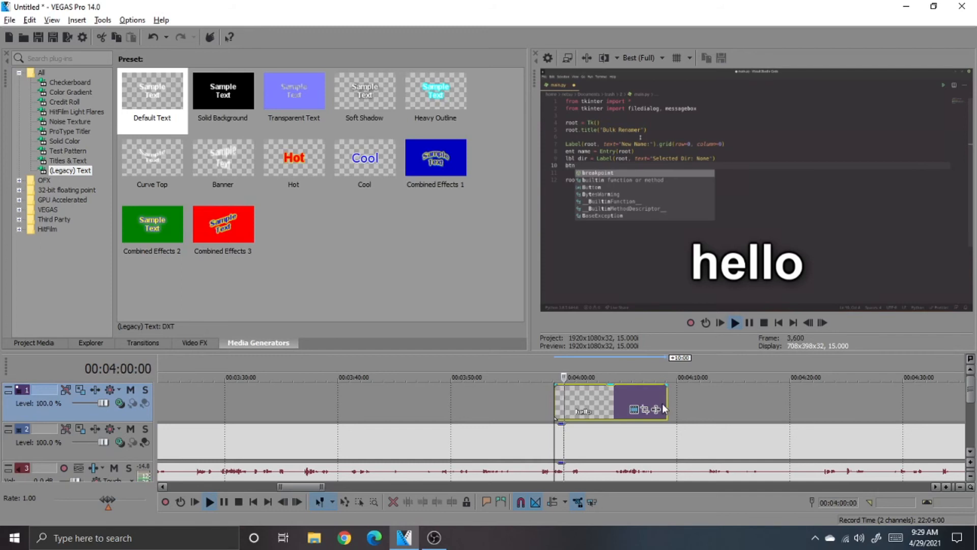
pyautogui.press('space')
pyautogui.moveTo(666, 398)
pyautogui.mouseDown()
pyautogui.moveTo(615, 392)
pyautogui.moveTo(685, 381)
pyautogui.moveTo(663, 382)
pyautogui.mouseUp()
pyautogui.click(602, 397)
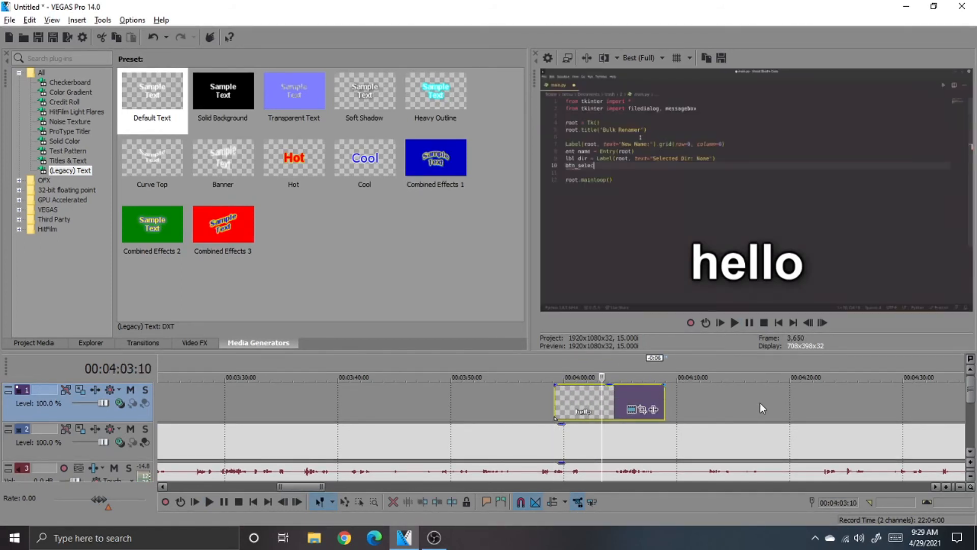
pyautogui.press('s')
pyautogui.press('Delete')
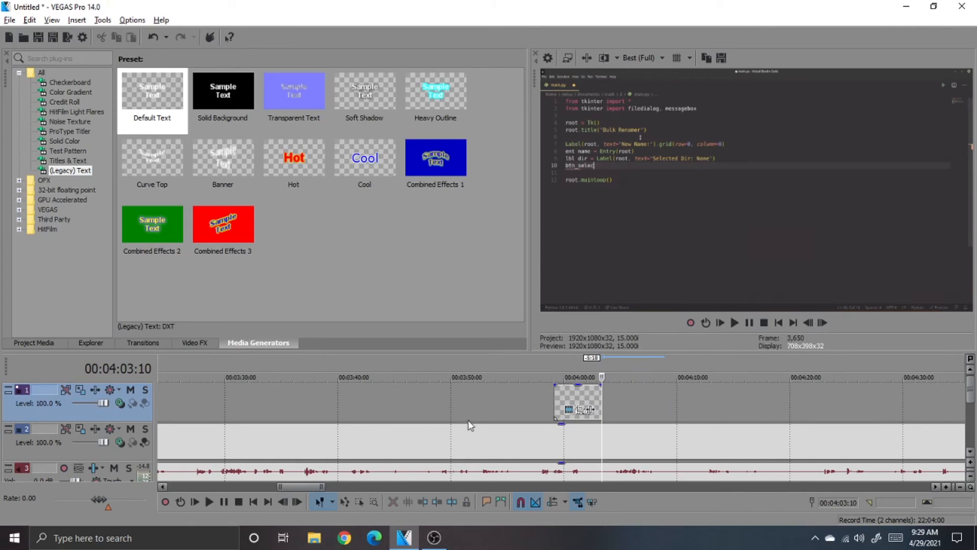
# Add a timeline marker at 00:05:54:28 named "ADD TIME STAMP"
pyautogui.scroll(-10, 365, 390)
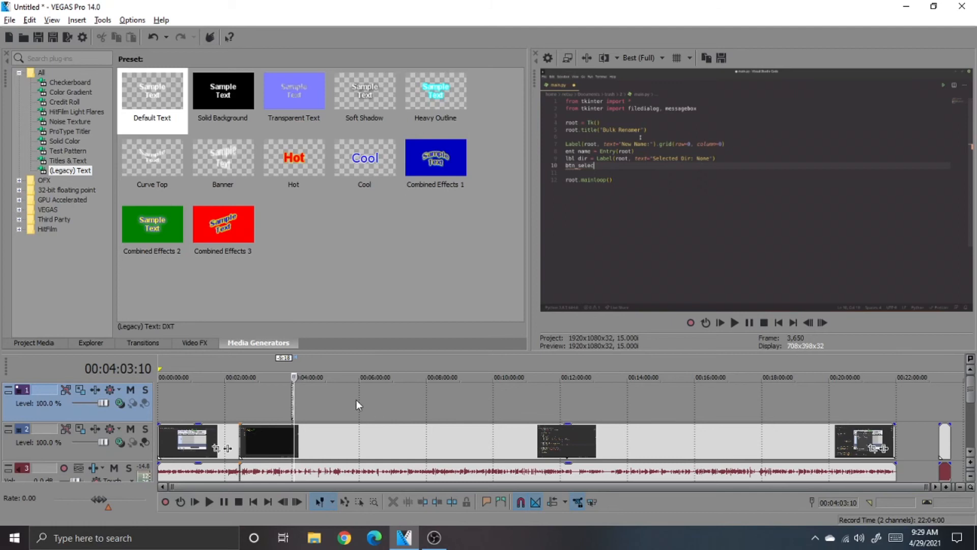
pyautogui.click(356, 399)
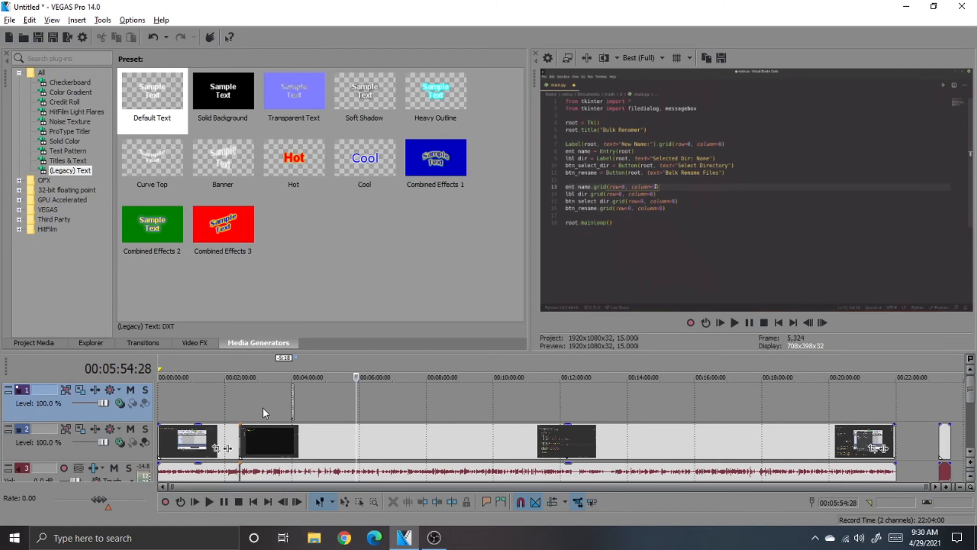
pyautogui.press('m')
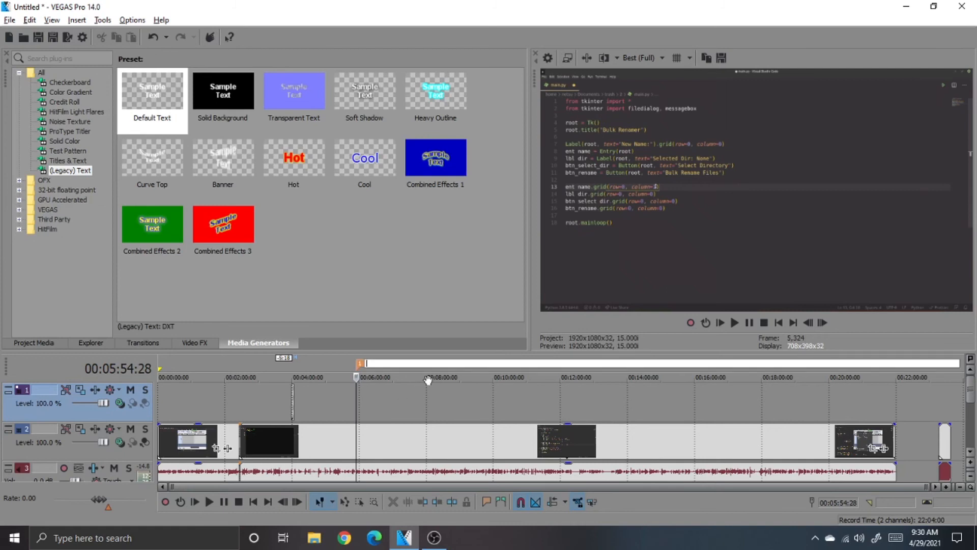
pyautogui.write('ADD TIME STAMP')
pyautogui.press('Return')
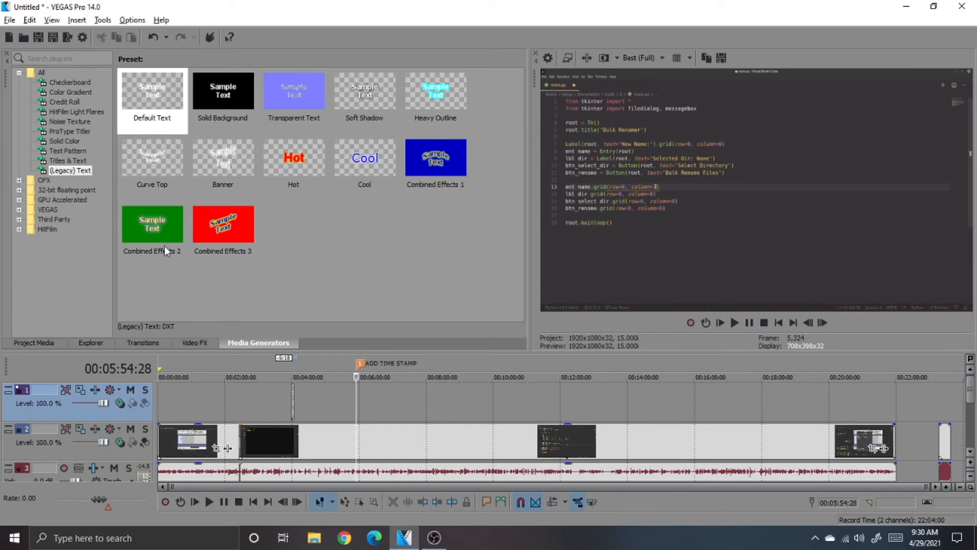
pyautogui.rightClick(359, 364)
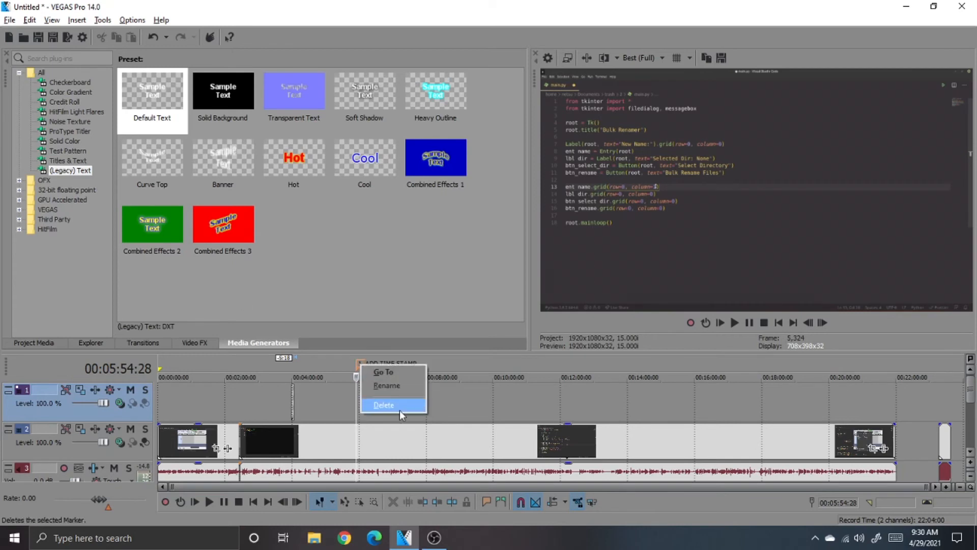
pyautogui.click(497, 385)
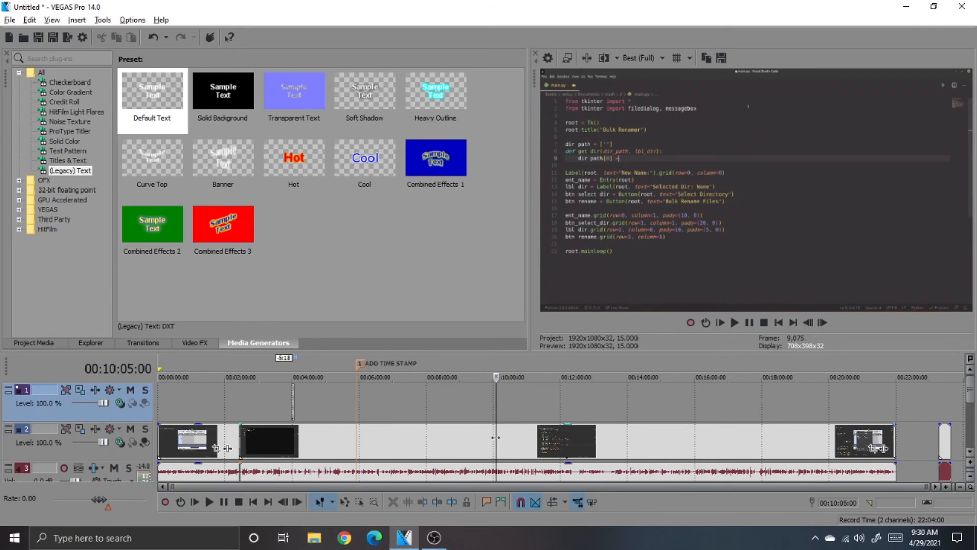
pyautogui.scroll(5, 492, 439)
pyautogui.scroll(-1, 489, 438)
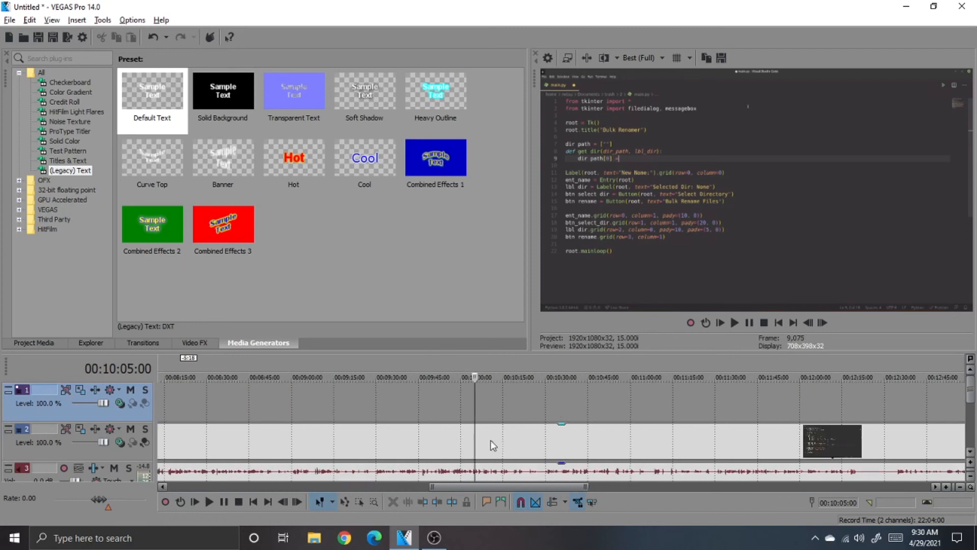
pyautogui.scroll(1, 491, 440)
pyautogui.scroll(-4, 490, 440)
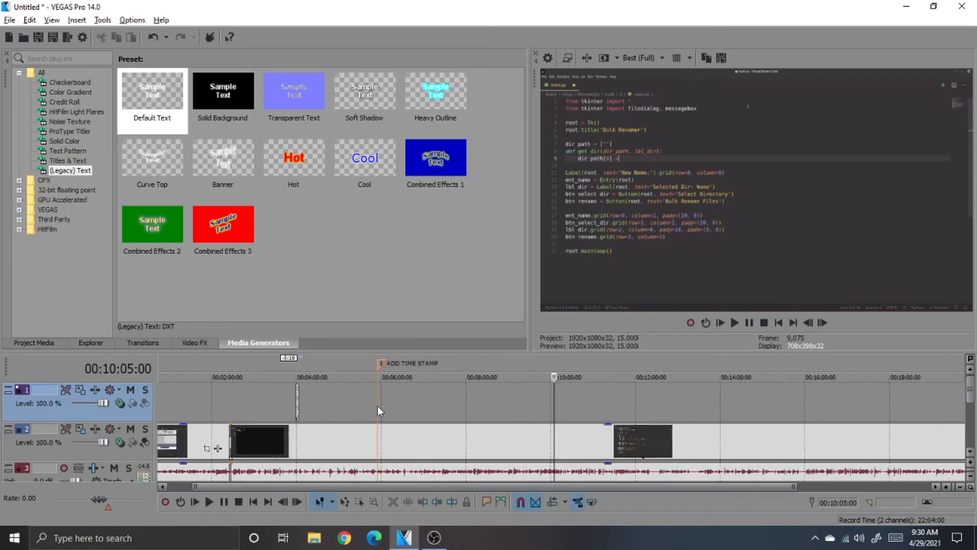
pyautogui.click(378, 405)
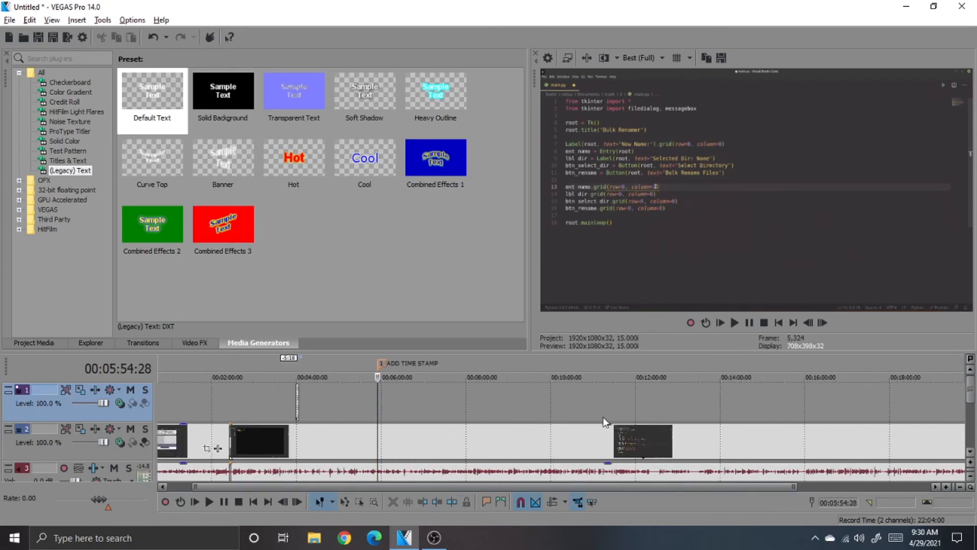
# Split the main video clip and its audio at 00:10:23:04 and at 00:11:15:28 to isolate a short section
pyautogui.click(577, 404)
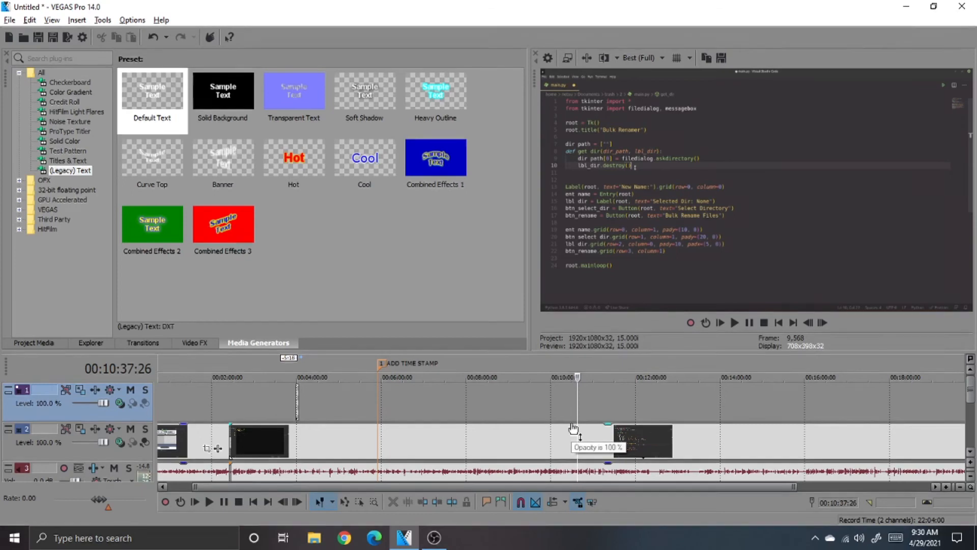
pyautogui.click(567, 413)
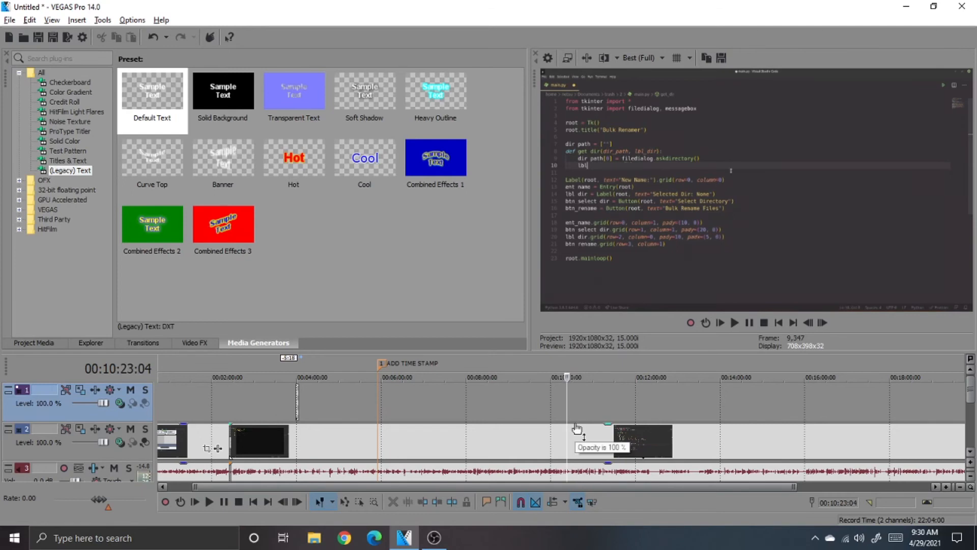
pyautogui.press('s')
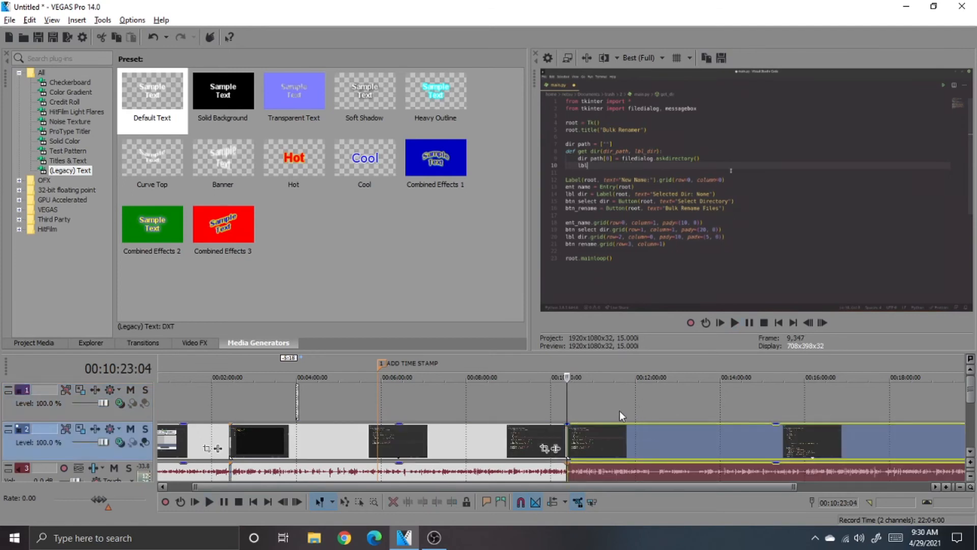
pyautogui.click(605, 411)
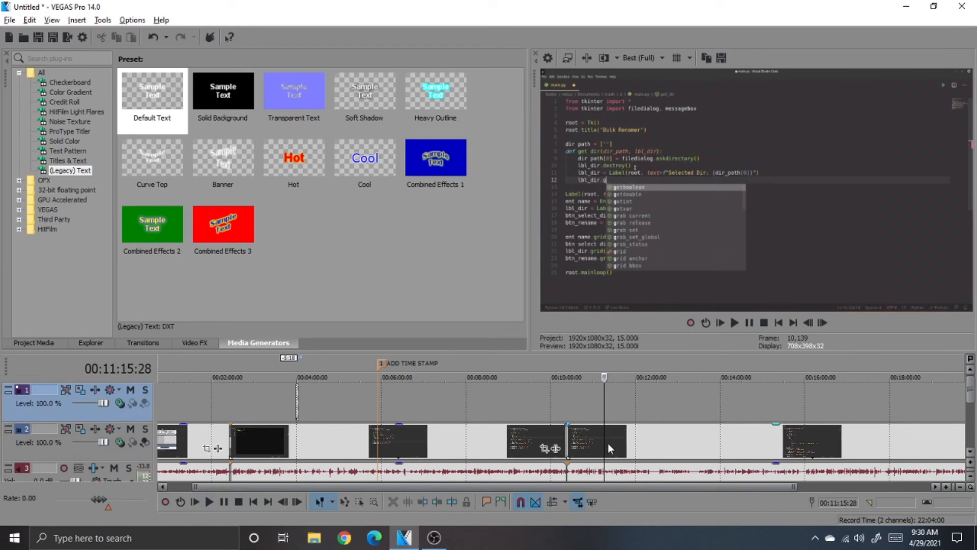
pyautogui.press('s')
pyautogui.click(567, 419)
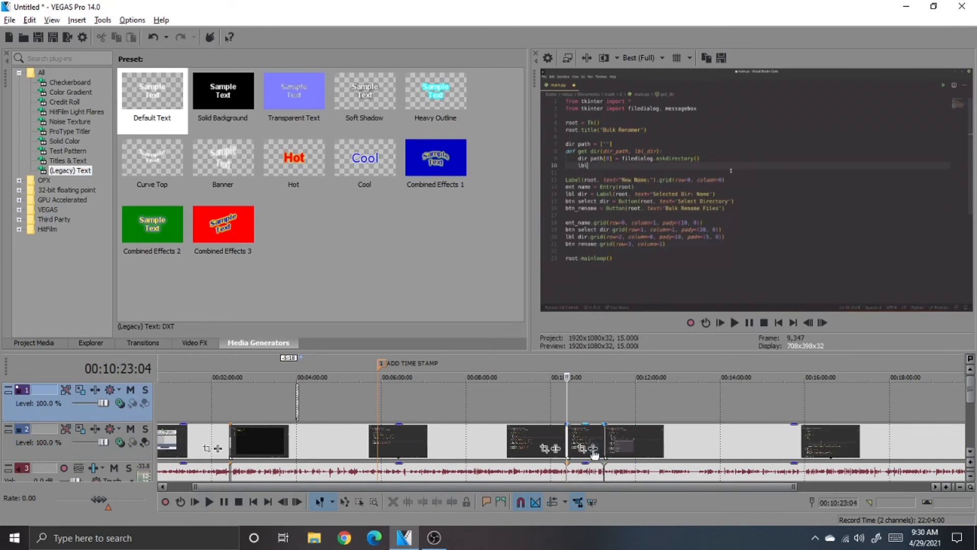
# Ungroup the video and audio of the isolated middle section by removing them from their group
pyautogui.click(582, 435)
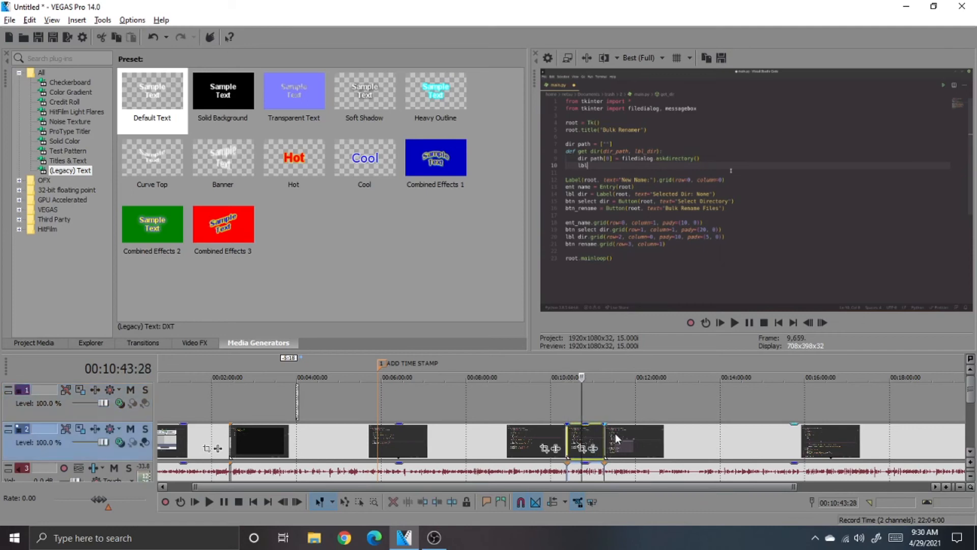
pyautogui.scroll(3, 611, 433)
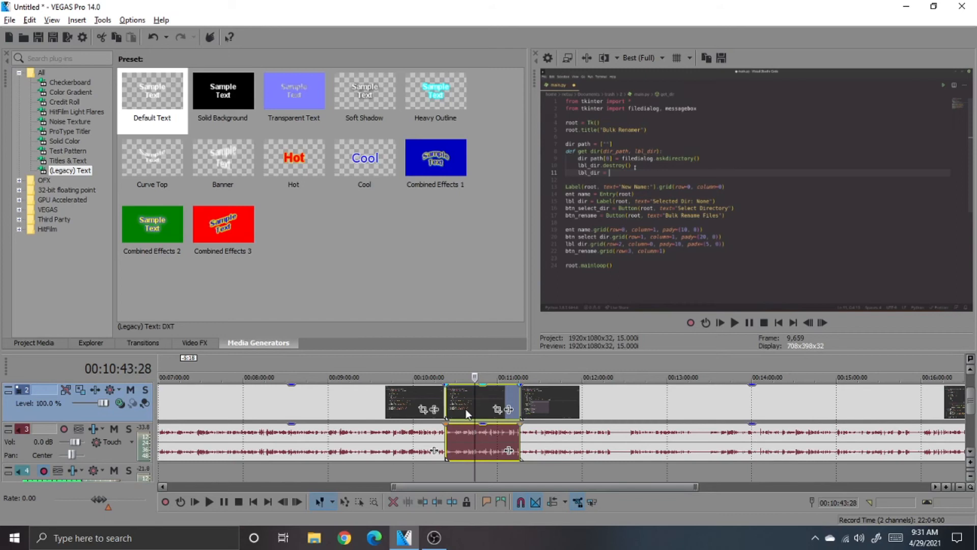
pyautogui.rightClick(463, 402)
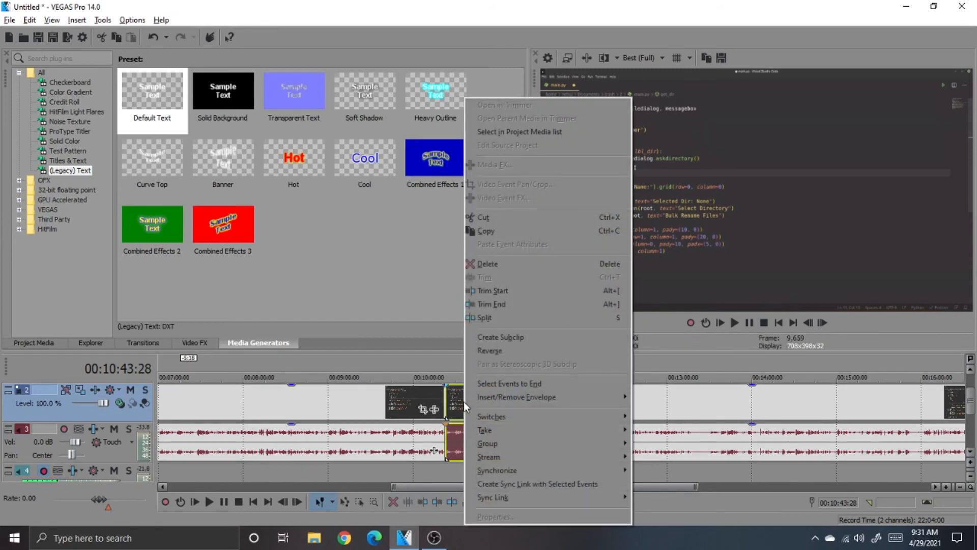
pyautogui.moveTo(533, 448)
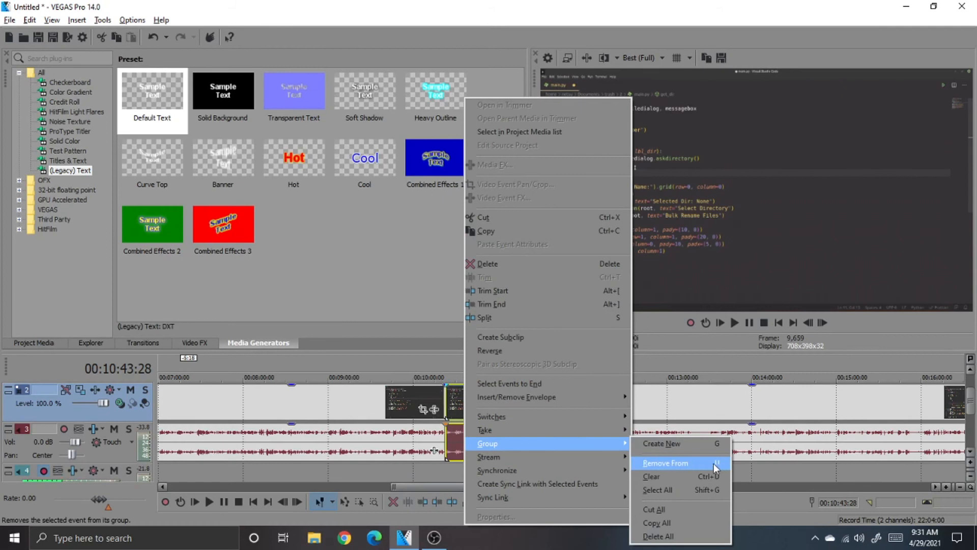
pyautogui.click(690, 463)
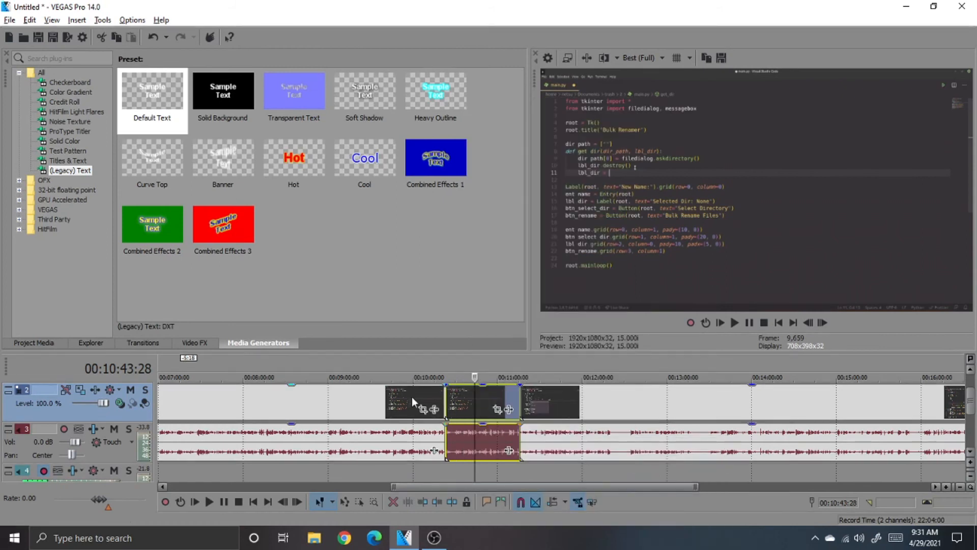
# Copy only the video of the isolated section and paste it onto track 1 at 00:10:23:04, directly above the original
pyautogui.click(472, 399)
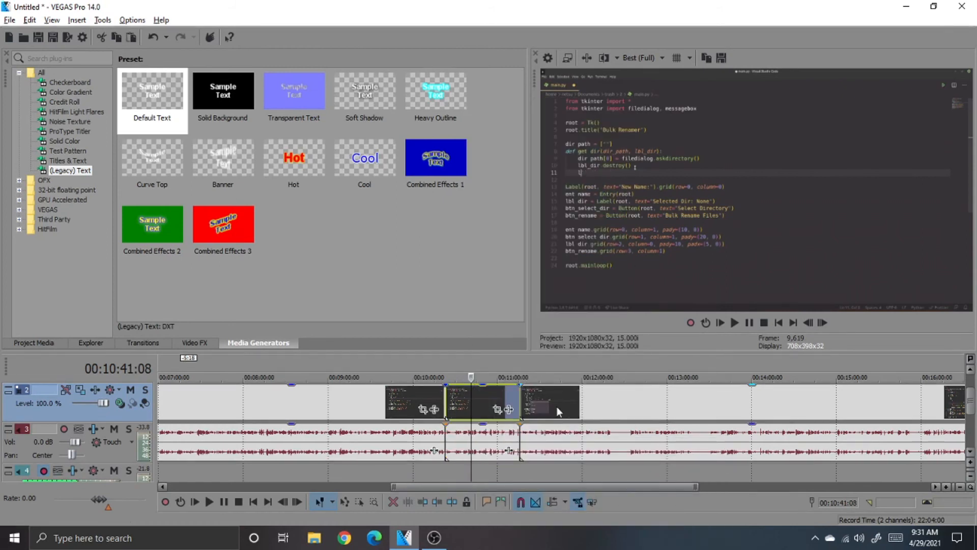
pyautogui.rightClick(466, 401)
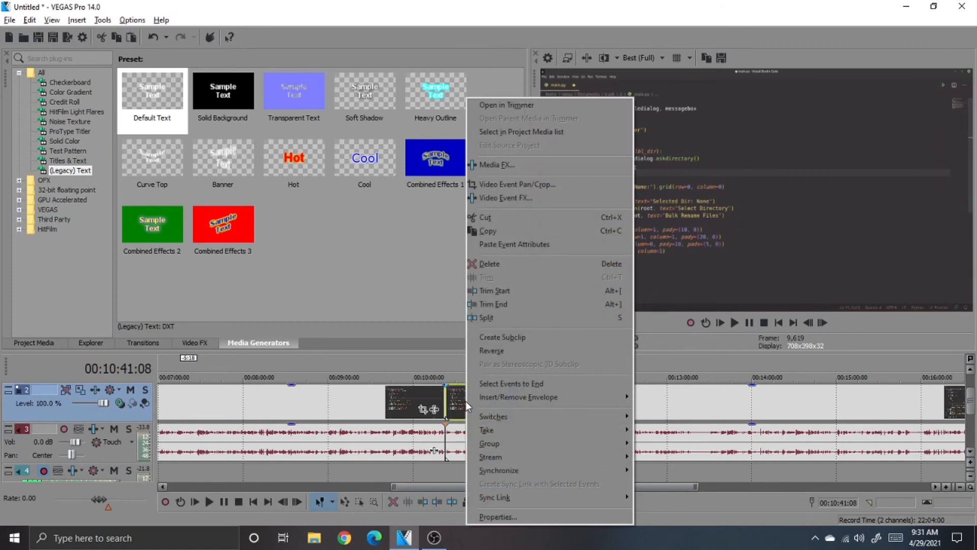
pyautogui.click(502, 233)
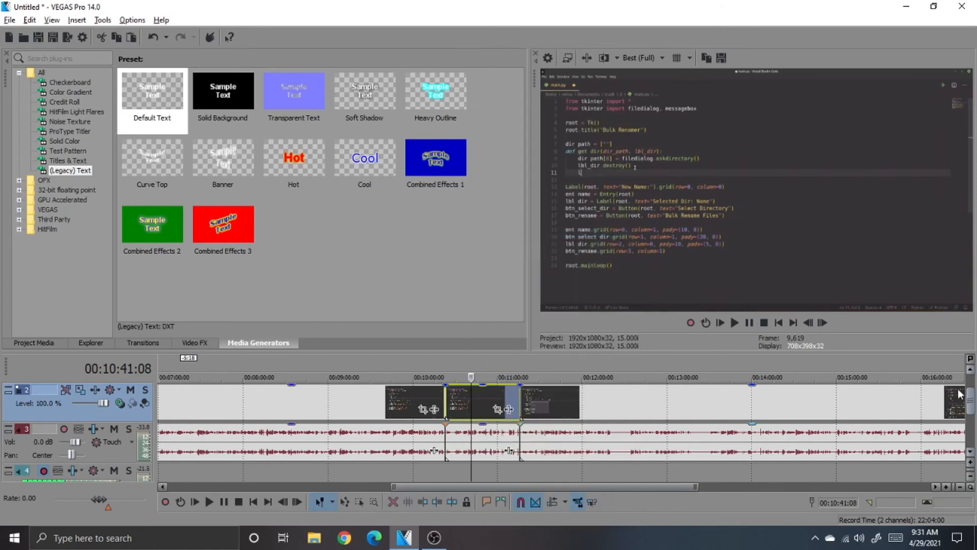
pyautogui.click(970, 370)
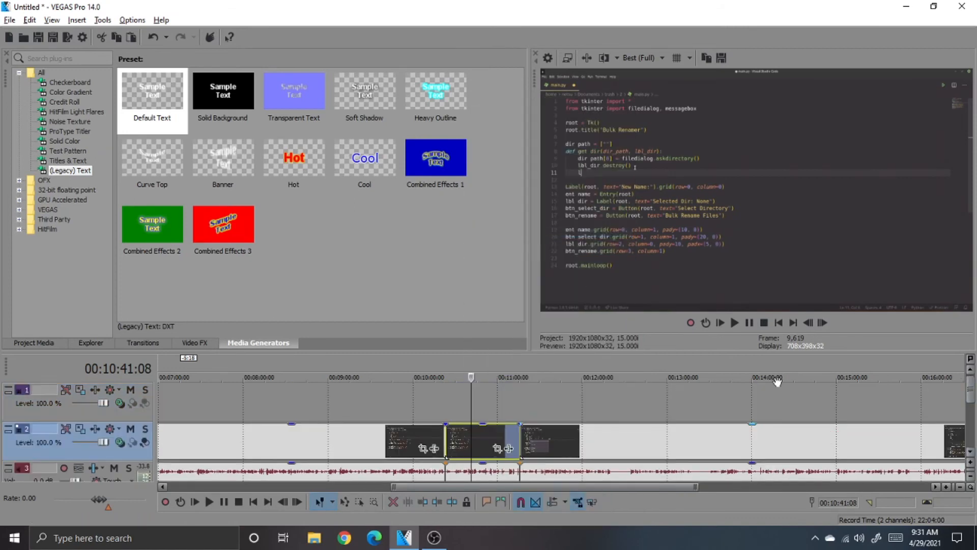
pyautogui.click(446, 402)
pyautogui.hotkey('ctrl', 'v')
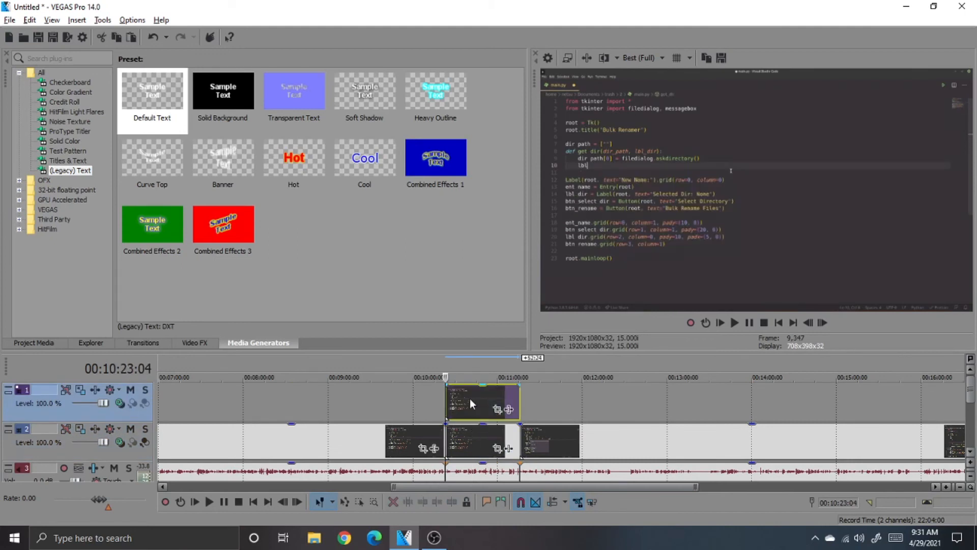
pyautogui.click(466, 442)
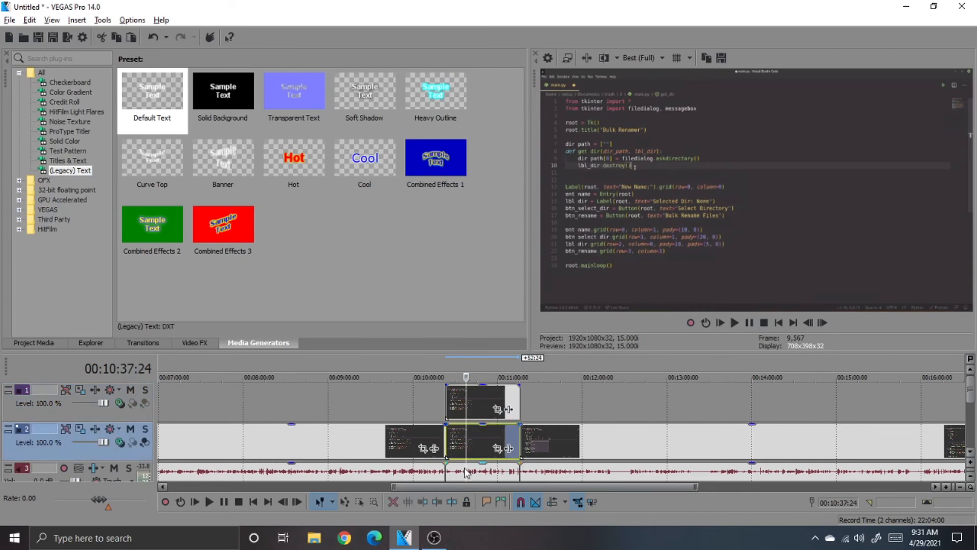
pyautogui.keyDown('ctrl'); pyautogui.click(472, 408); pyautogui.keyUp('ctrl')
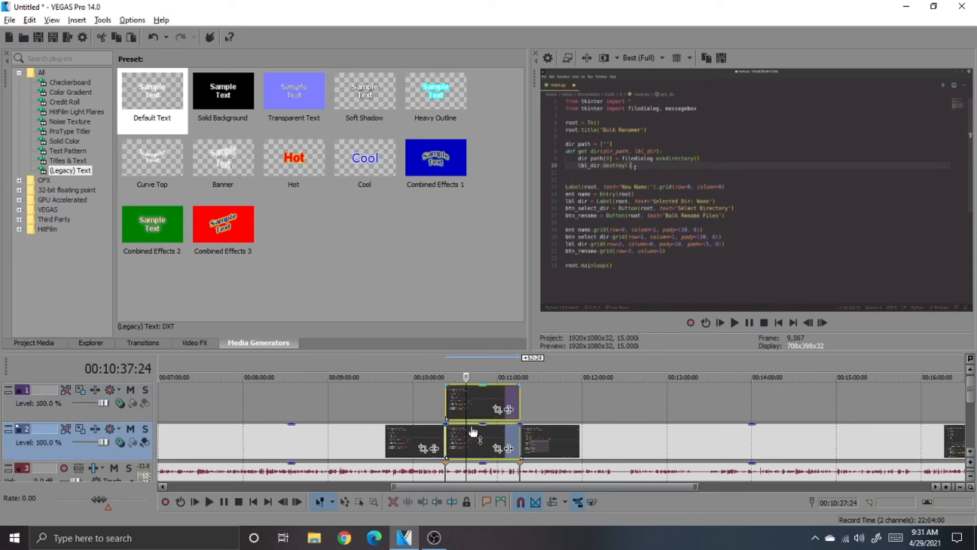
pyautogui.keyDown('ctrl'); pyautogui.click(483, 467); pyautogui.keyUp('ctrl')
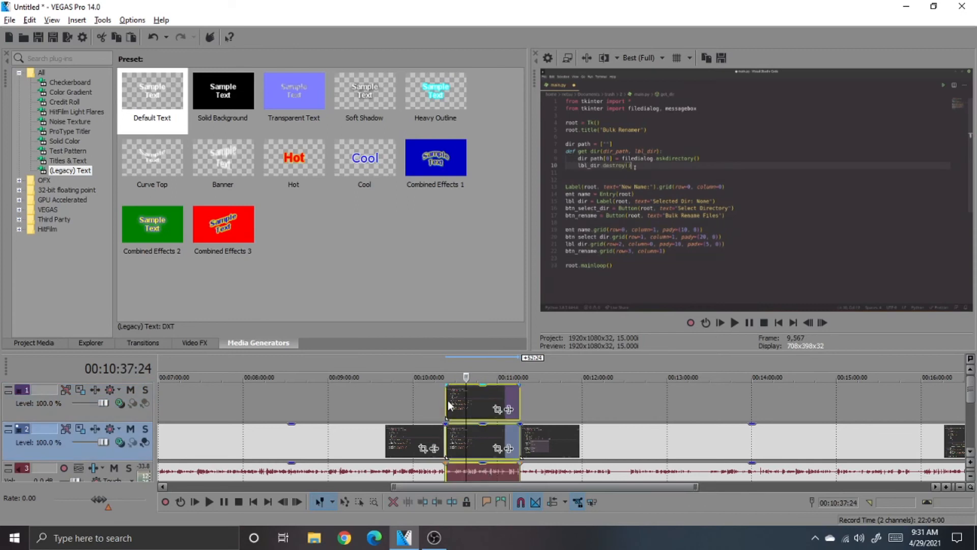
# Enable the mask in the Event Pan/Crop settings of the copied clip on track 1 and close the settings
pyautogui.click(492, 401)
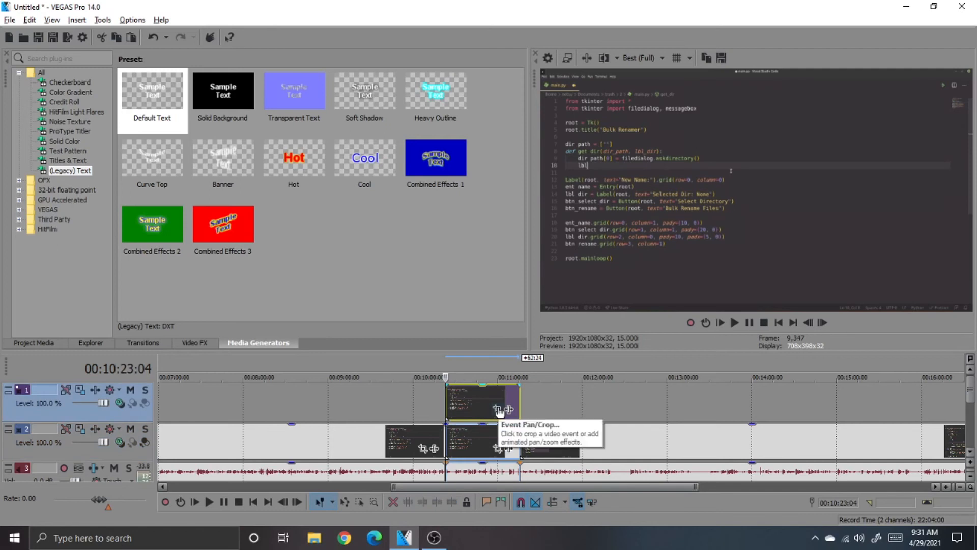
pyautogui.click(498, 410)
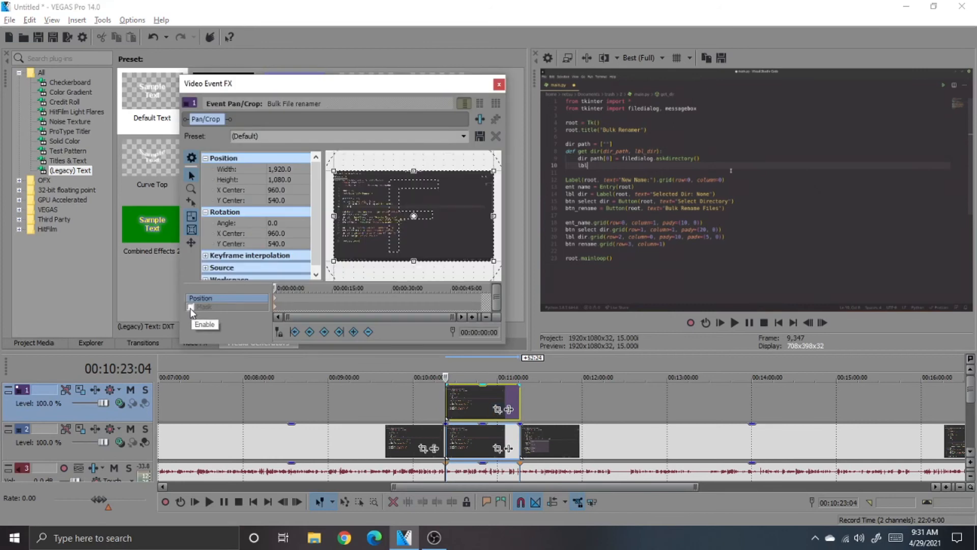
pyautogui.click(191, 308)
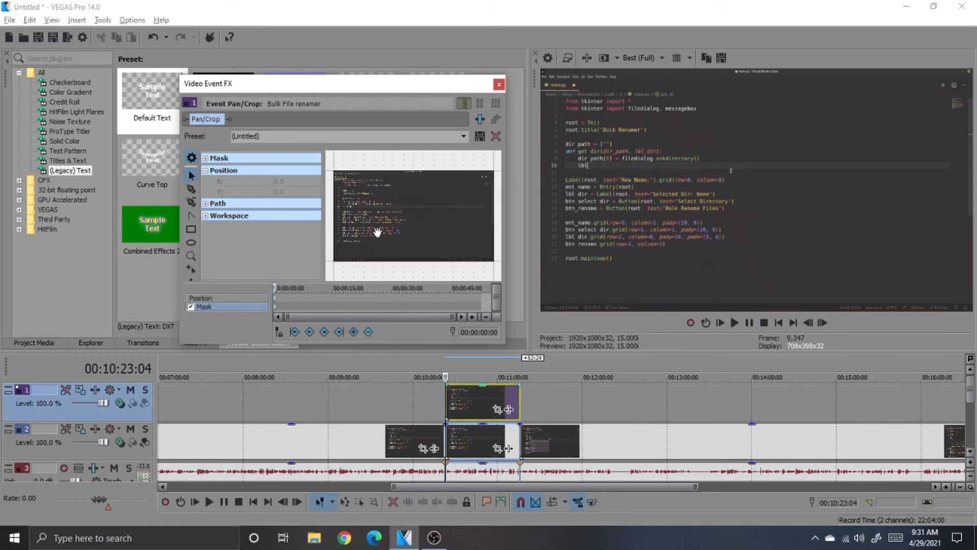
pyautogui.moveTo(391, 233); pyautogui.dragTo(401, 244)
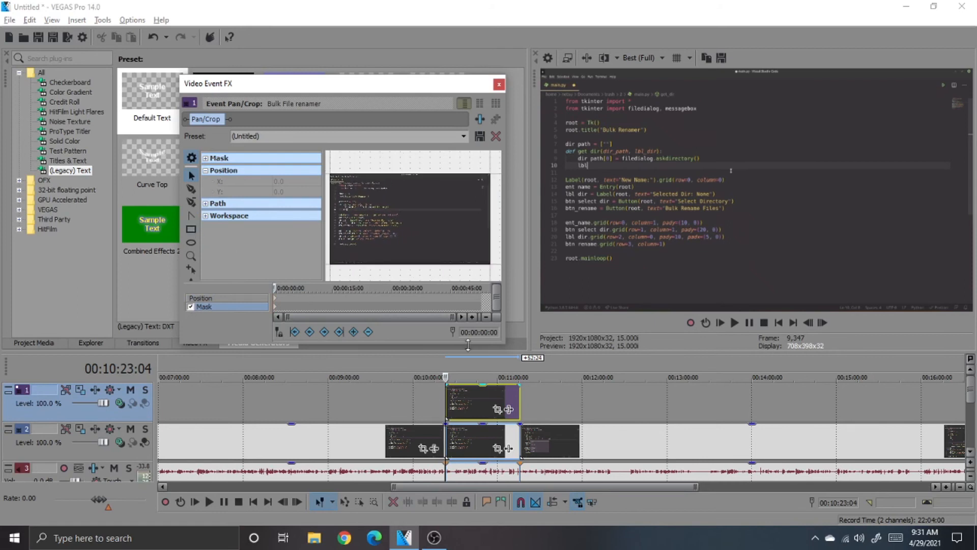
pyautogui.click(509, 409)
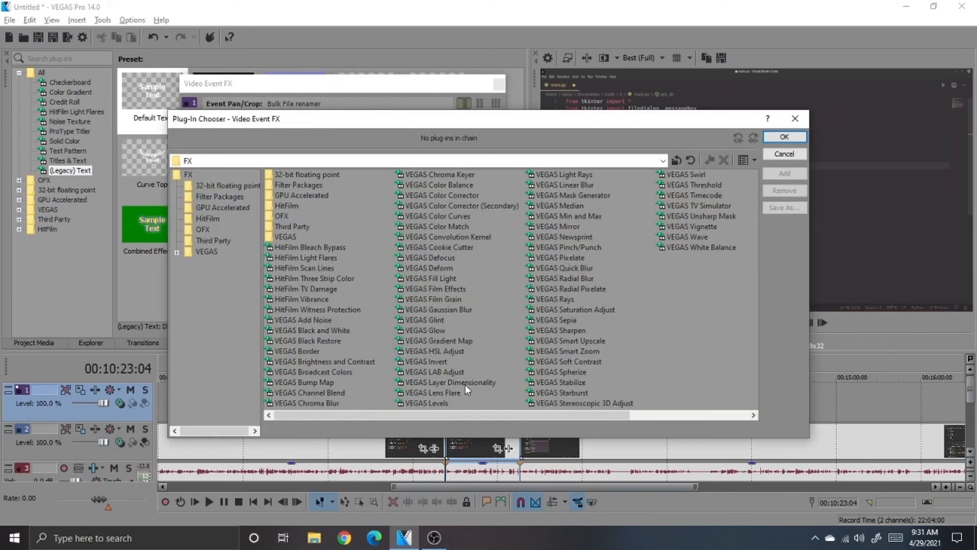
pyautogui.click(794, 119)
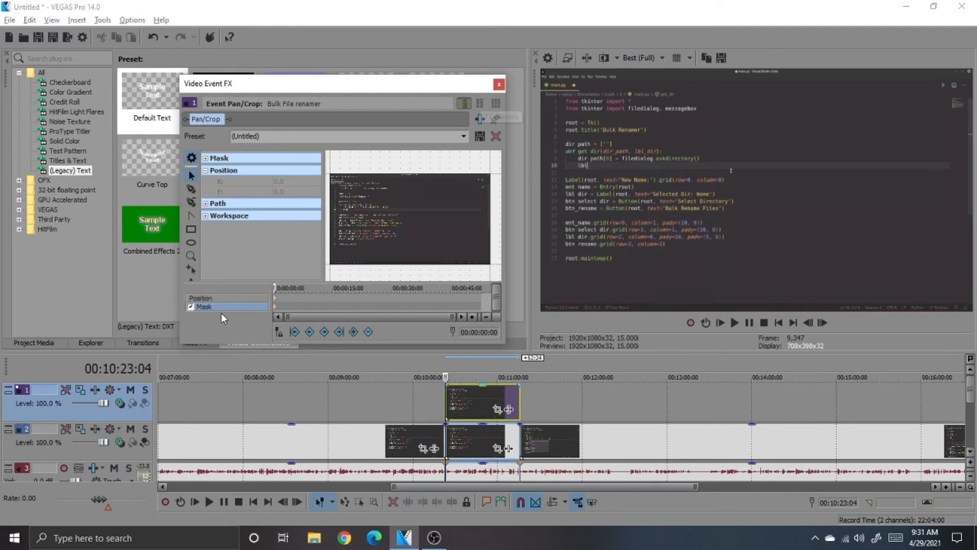
pyautogui.click(148, 295)
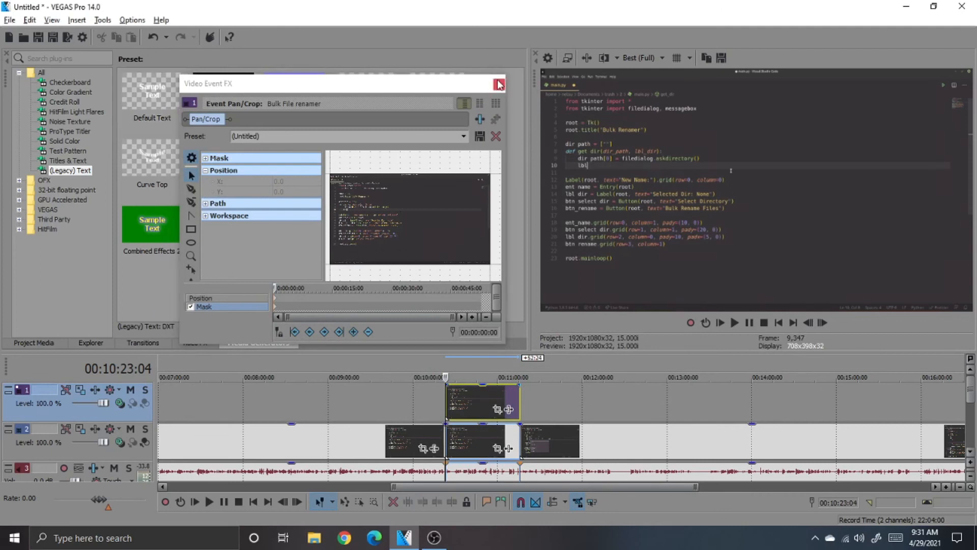
pyautogui.click(499, 83)
# Apply the Large preset of the Pixelate video effect to the copied clip on track 1
pyautogui.click(204, 341)
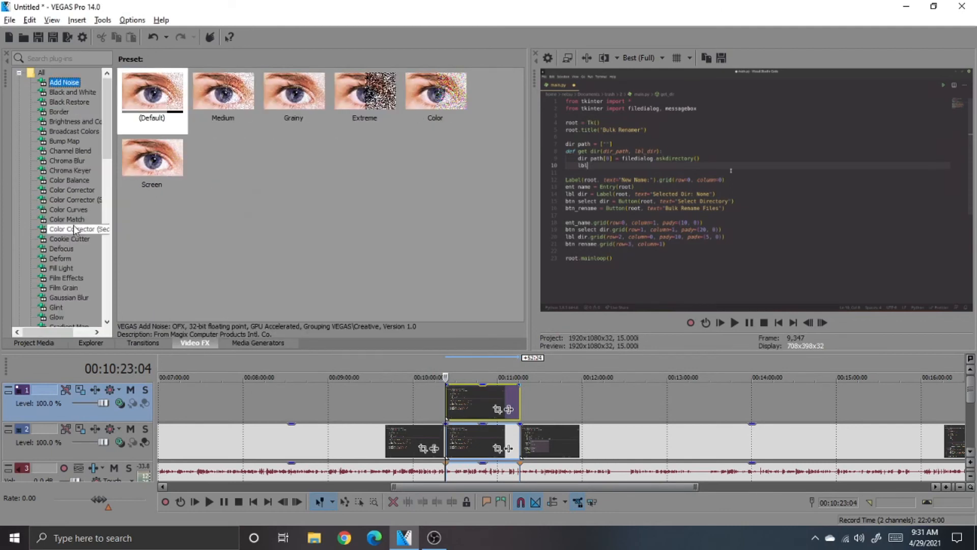
pyautogui.scroll(-1, 76, 236)
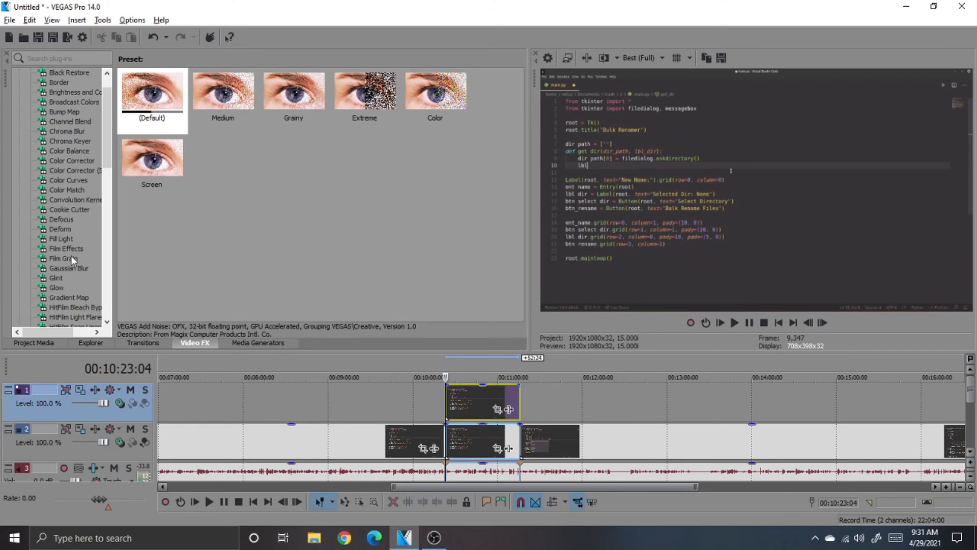
pyautogui.scroll(-7, 72, 255)
pyautogui.scroll(-1, 72, 256)
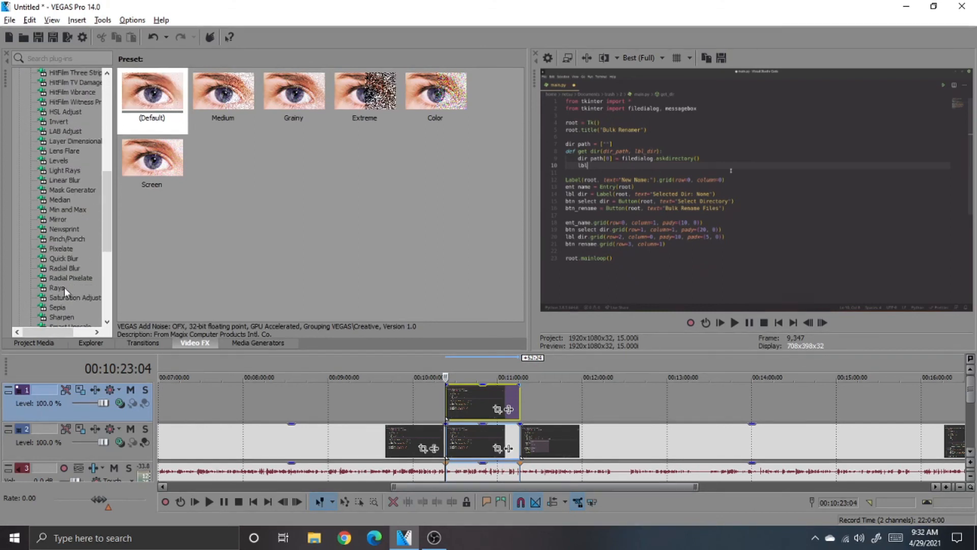
pyautogui.click(72, 247)
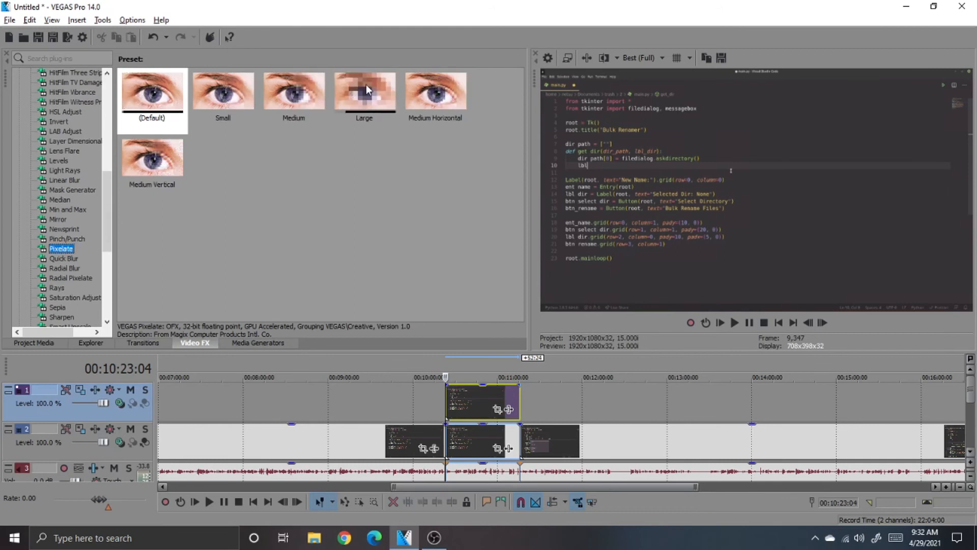
pyautogui.moveTo(365, 84); pyautogui.dragTo(368, 147)
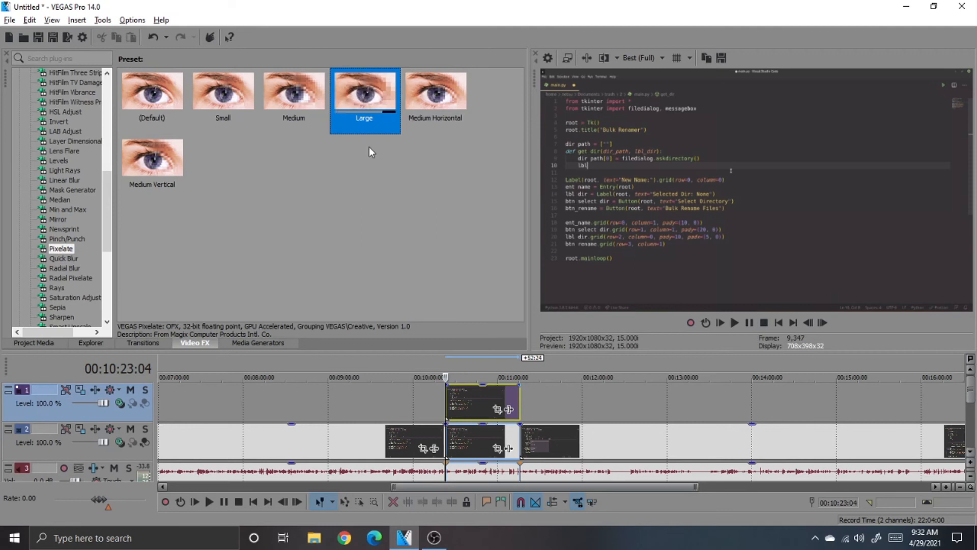
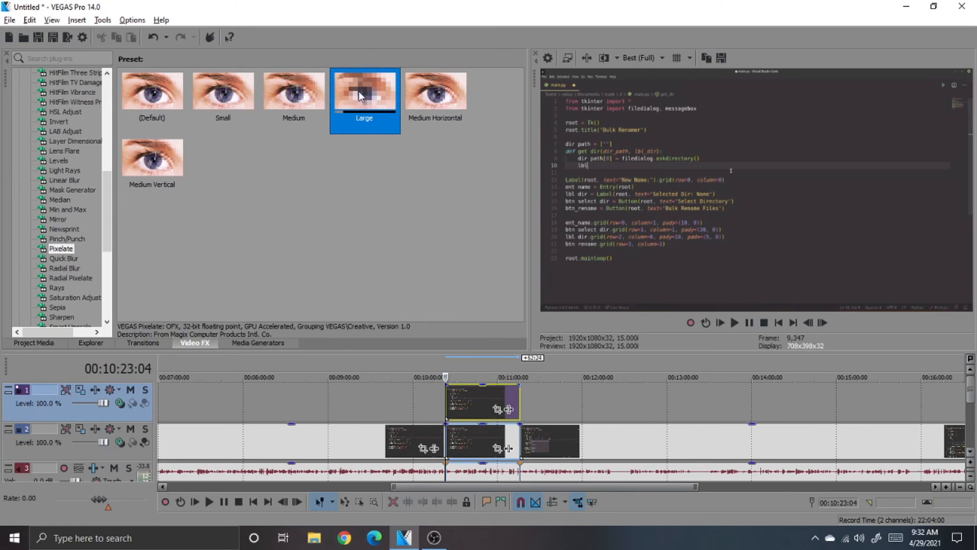
pyautogui.moveTo(359, 96); pyautogui.dragTo(478, 399)
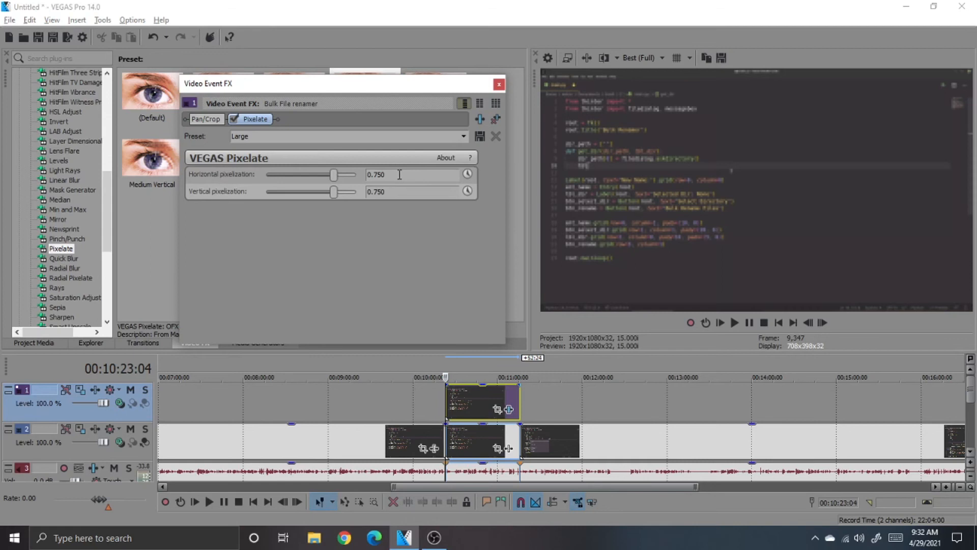
# Draw a rectangular Pan/Crop mask on the track 1 copy around the code lines from the New Name label to btn_rename and close the settings
pyautogui.click(497, 409)
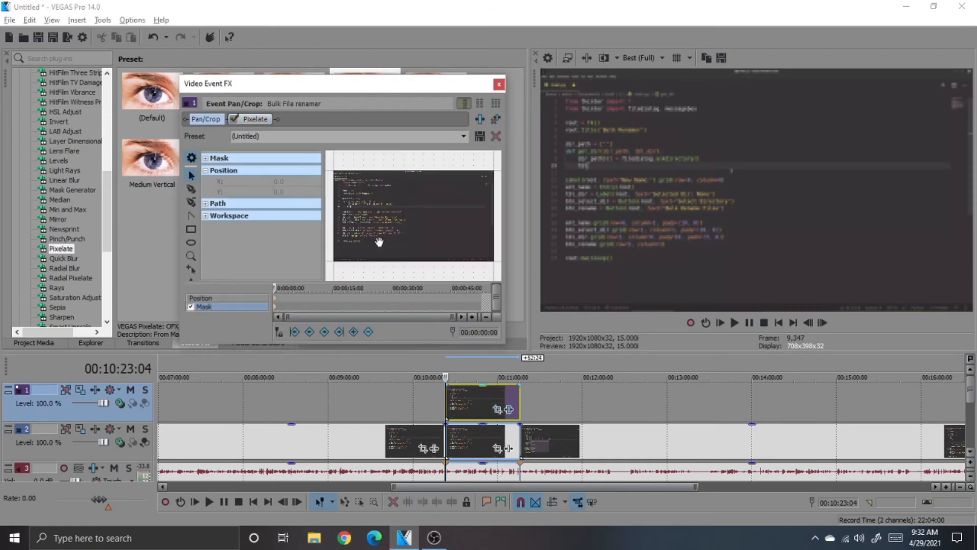
pyautogui.moveTo(382, 93); pyautogui.dragTo(291, 90)
pyautogui.click(100, 230)
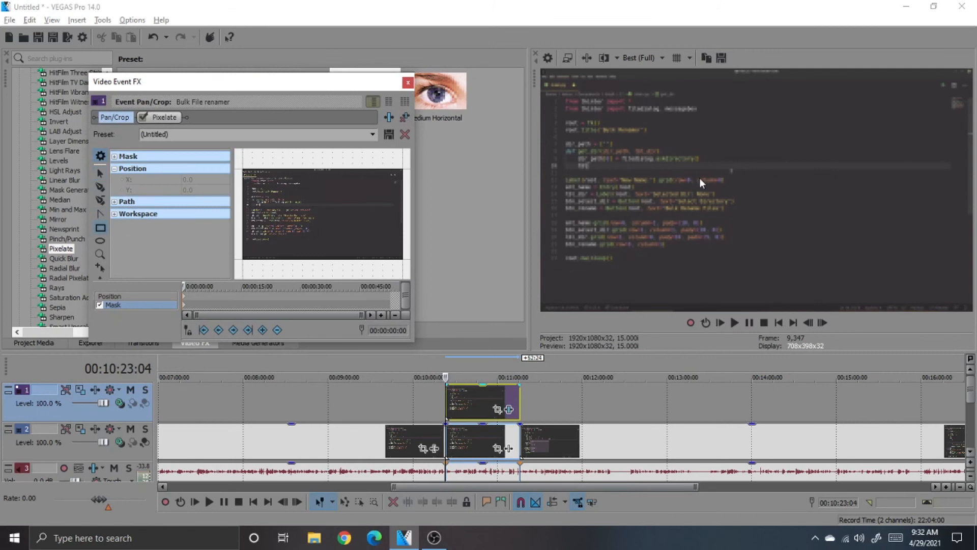
pyautogui.scroll(2, 239, 206)
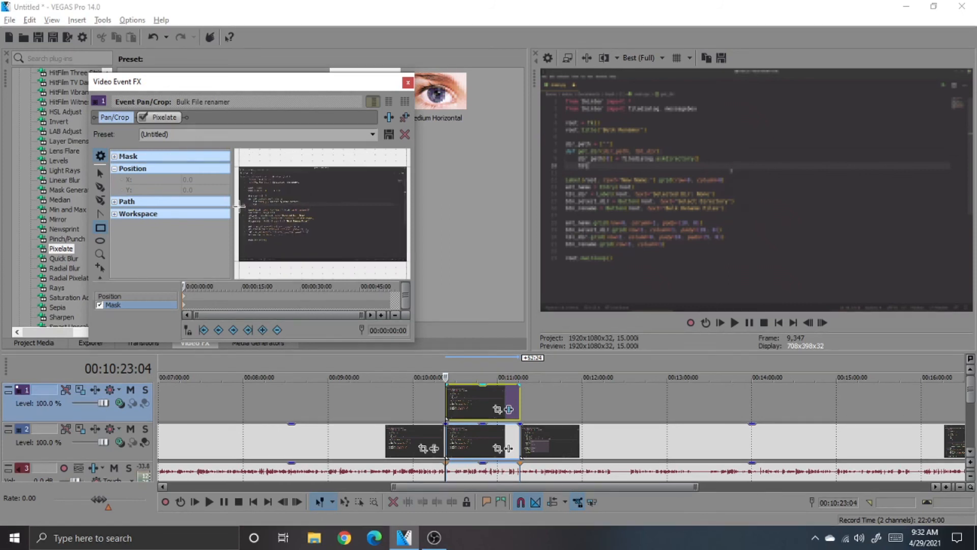
pyautogui.scroll(4, 239, 206)
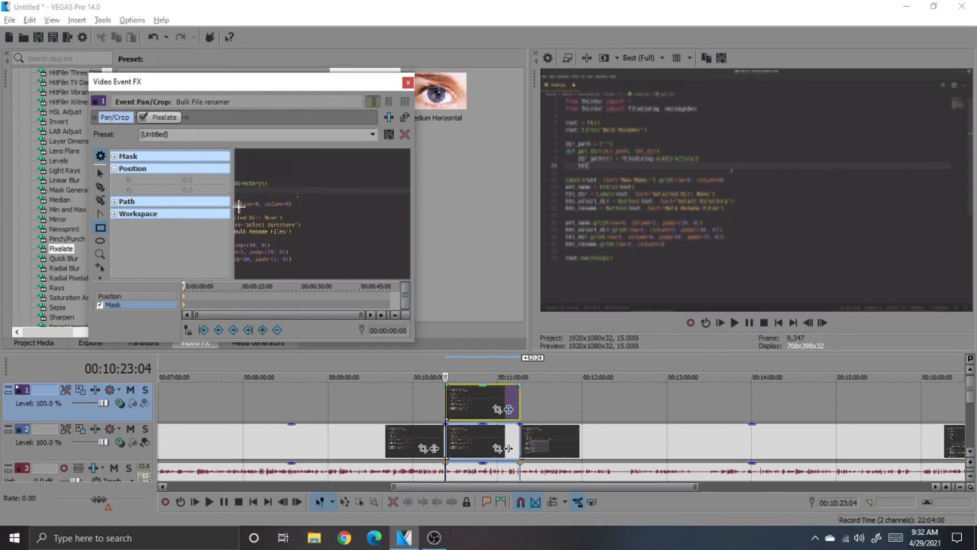
pyautogui.click(101, 173)
pyautogui.moveTo(268, 201); pyautogui.dragTo(320, 189)
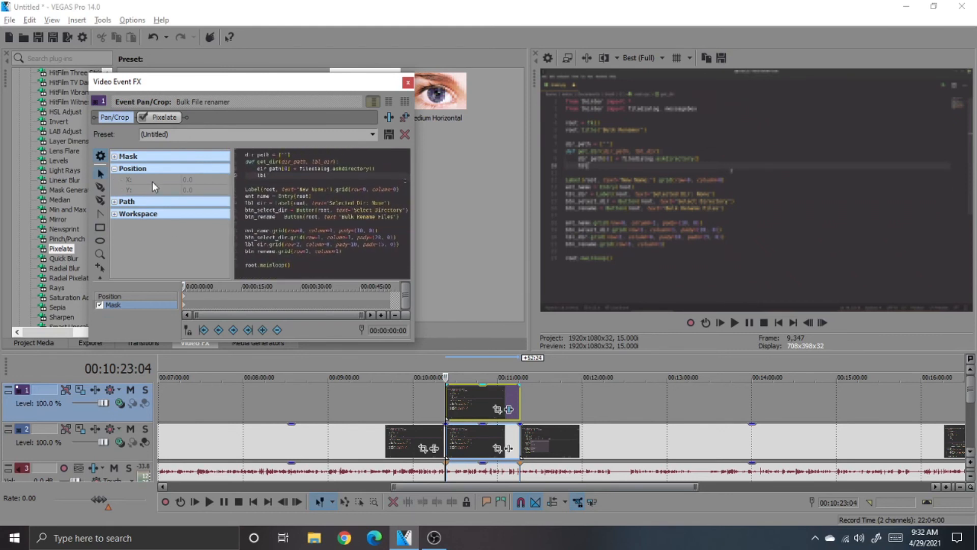
pyautogui.click(100, 228)
pyautogui.moveTo(240, 184); pyautogui.dragTo(413, 220)
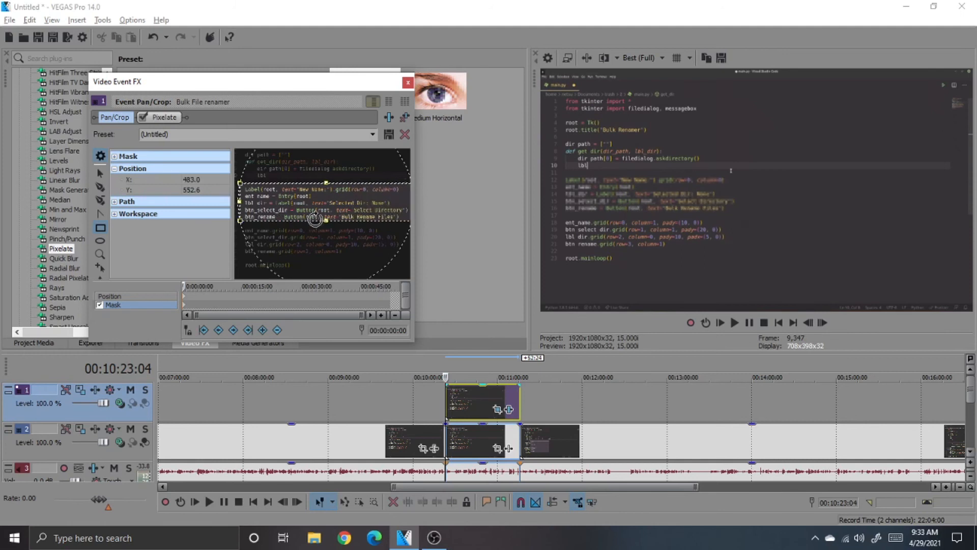
pyautogui.click(408, 82)
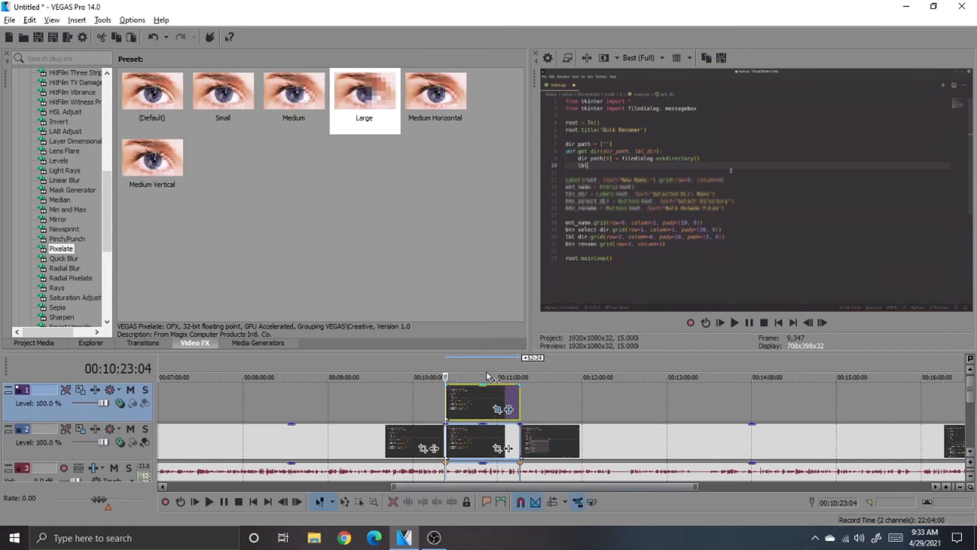
# Increase the horizontal and vertical pixelization of the Pixelate effect on the track 1 copy and close the effect settings
pyautogui.click(510, 409)
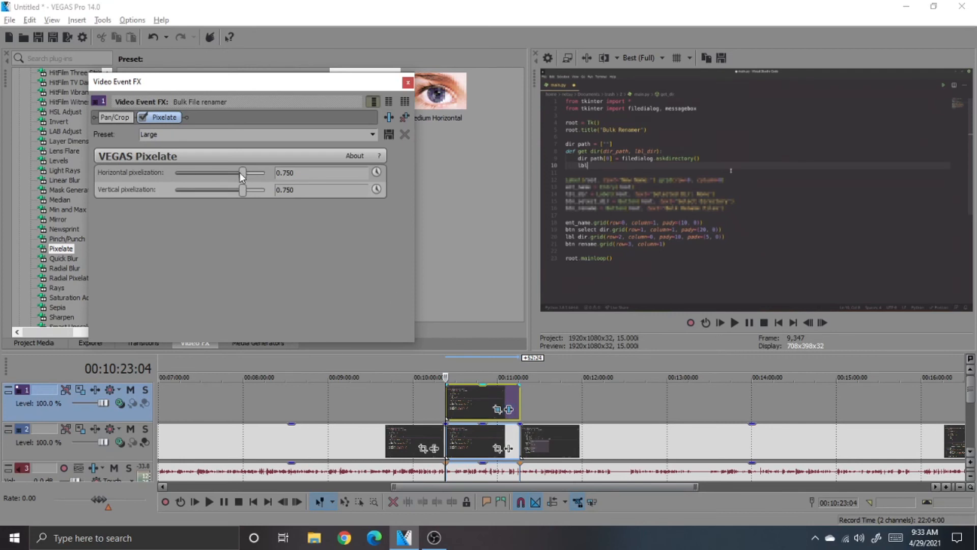
pyautogui.moveTo(239, 172); pyautogui.dragTo(258, 190)
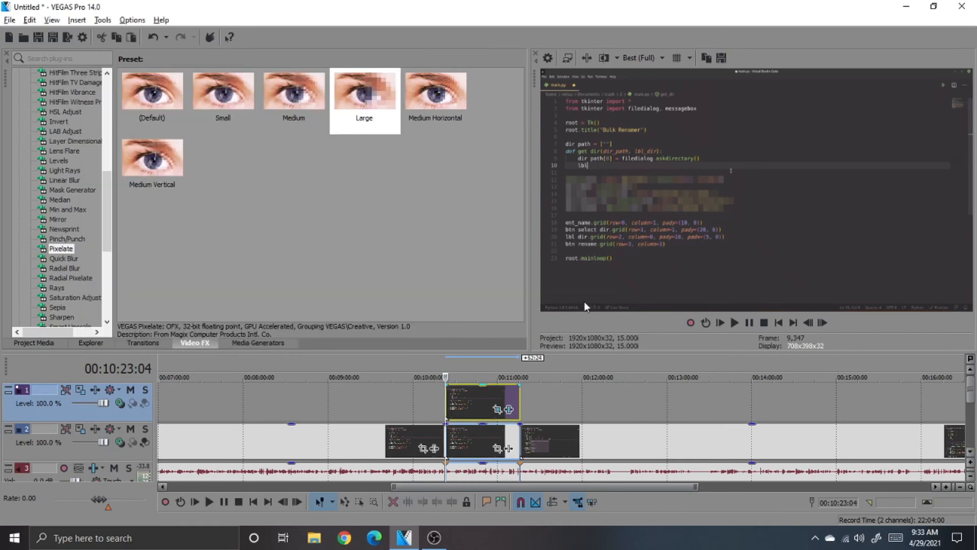
# Play back the censored section to check the pixelation and return to the project media list
pyautogui.press('space')
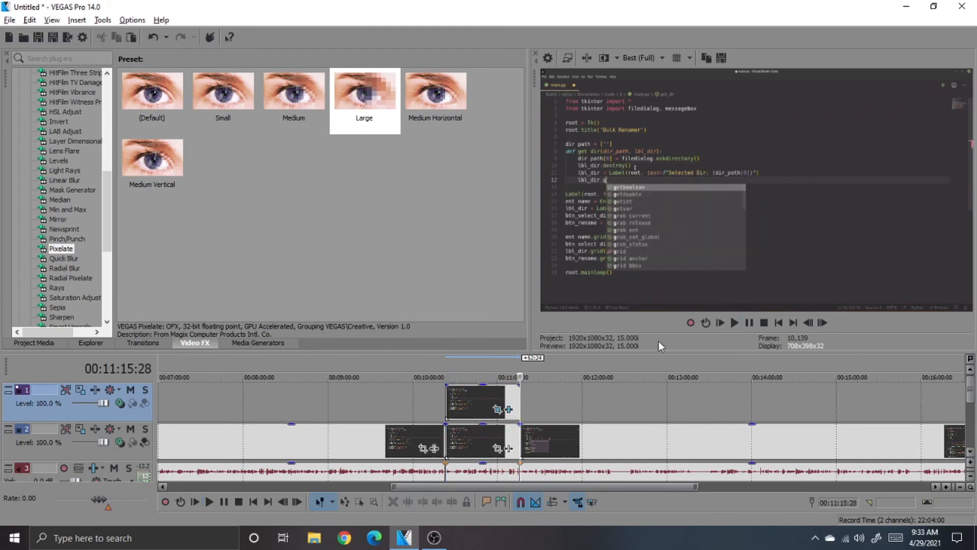
pyautogui.click(34, 342)
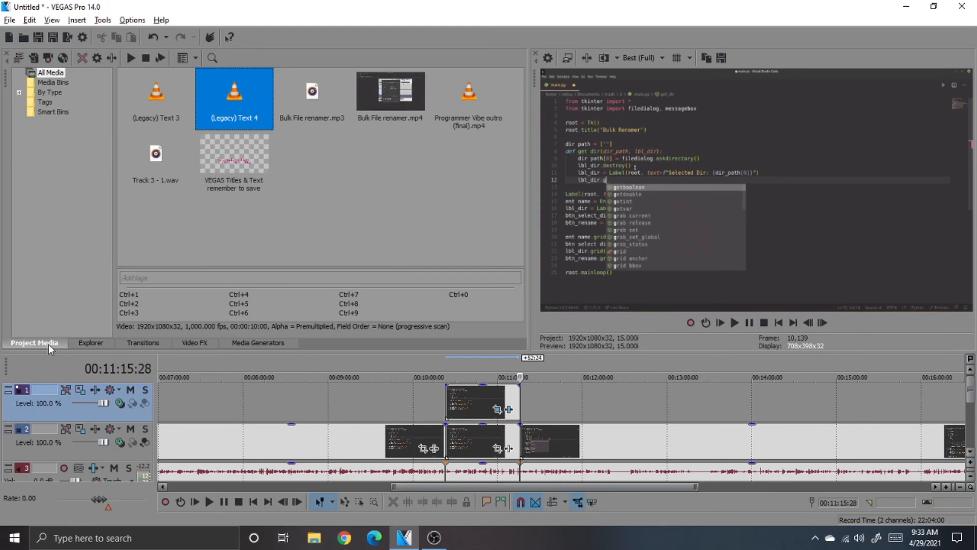
pyautogui.moveTo(240, 150); pyautogui.dragTo(259, 198)
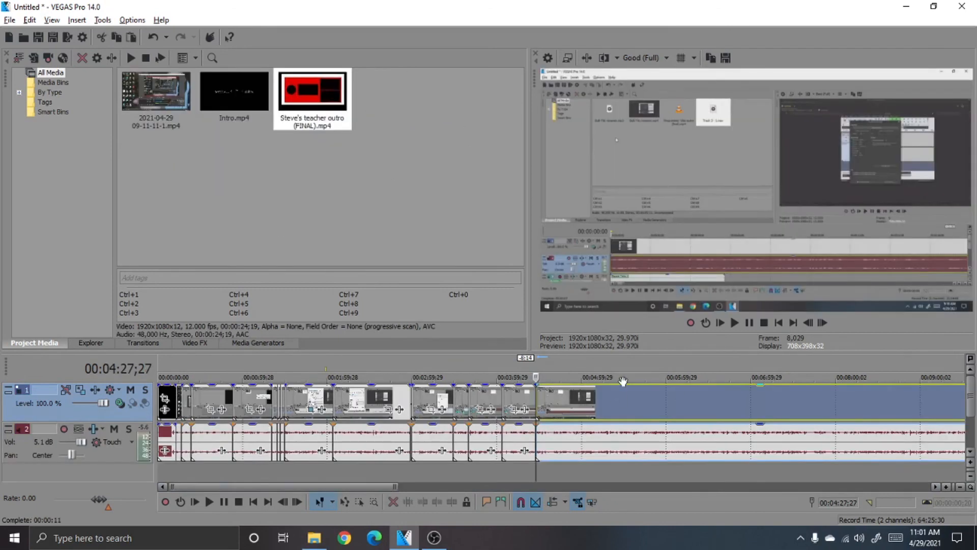
# Play the clip from 00:04:27;27 to the end of the pause and split its video and audio at 00:04:33;10
pyautogui.press('space')
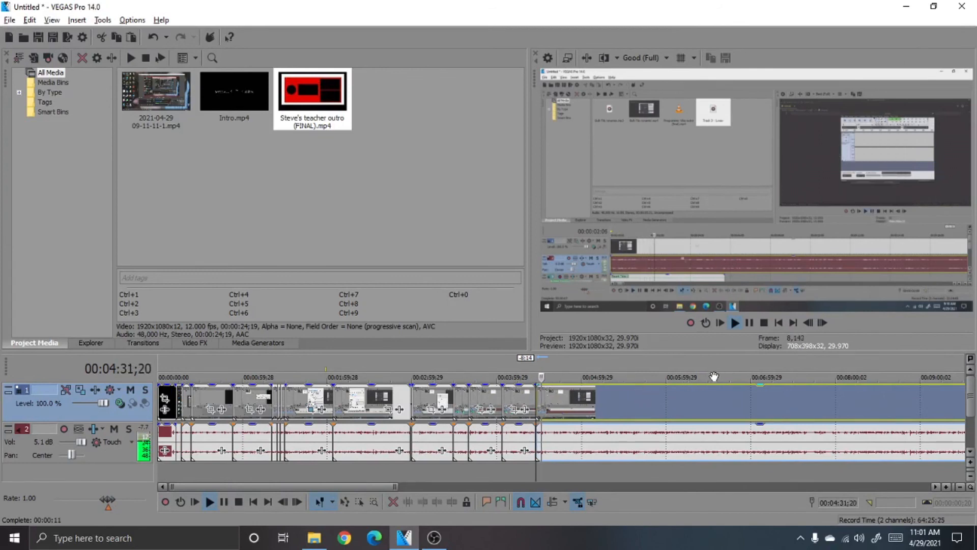
pyautogui.click(750, 318)
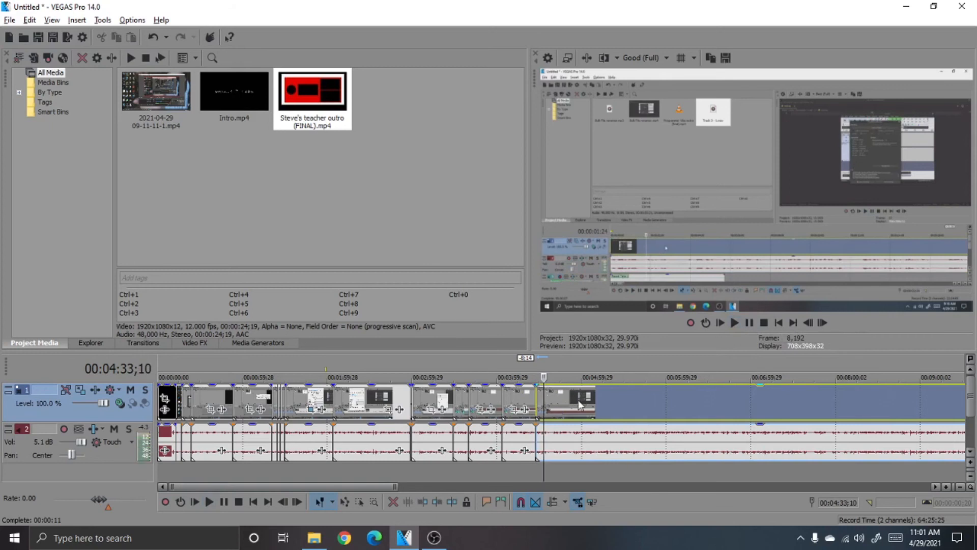
pyautogui.scroll(4, 625, 410)
pyautogui.press('s')
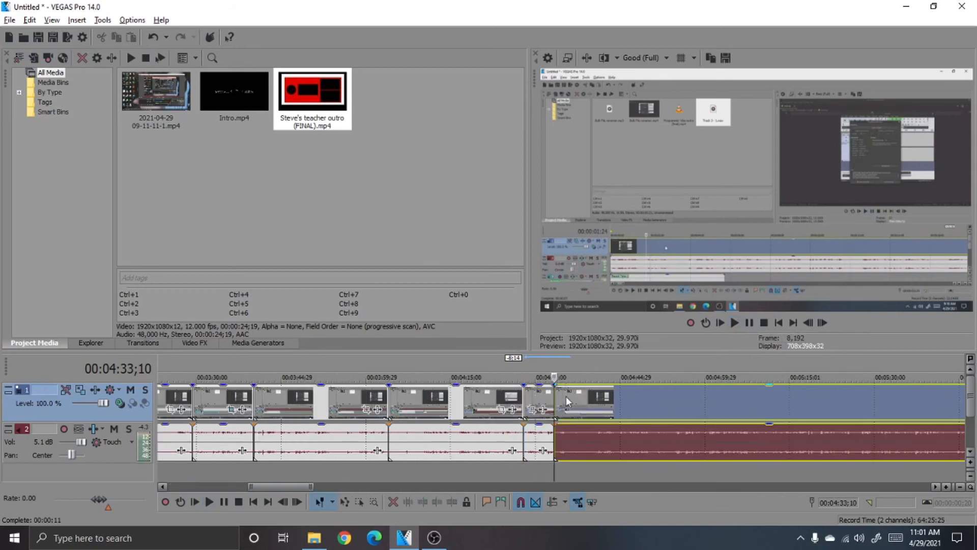
# Time-compress the short segment before the split by shortening its end, and move the following clip up to close the gap
pyautogui.press('super')
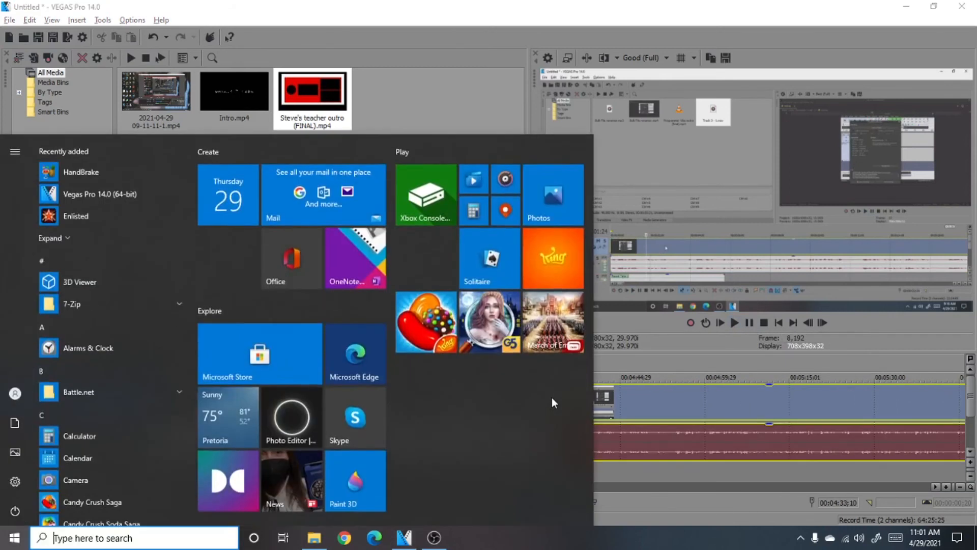
pyautogui.press('Escape')
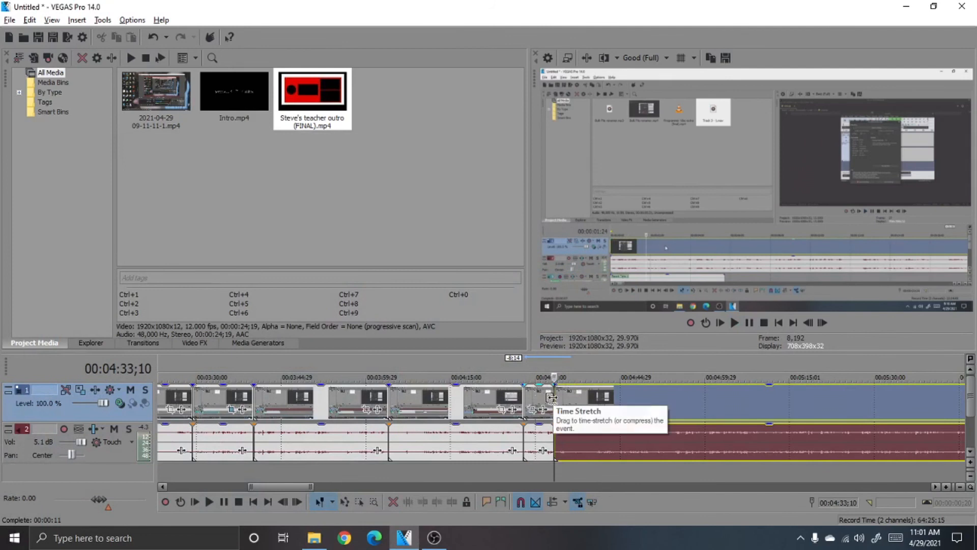
pyautogui.moveTo(551, 397); pyautogui.dragTo(525, 400)
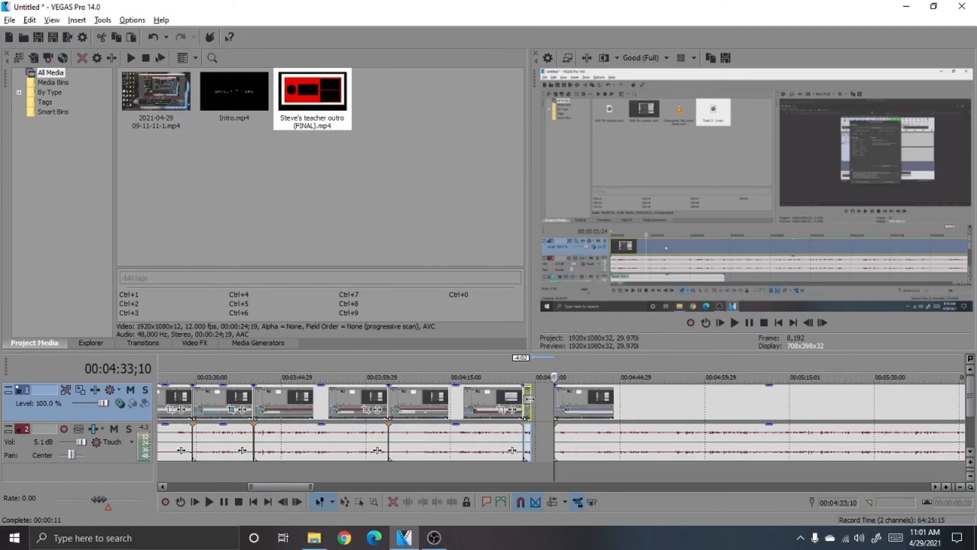
pyautogui.click(519, 372)
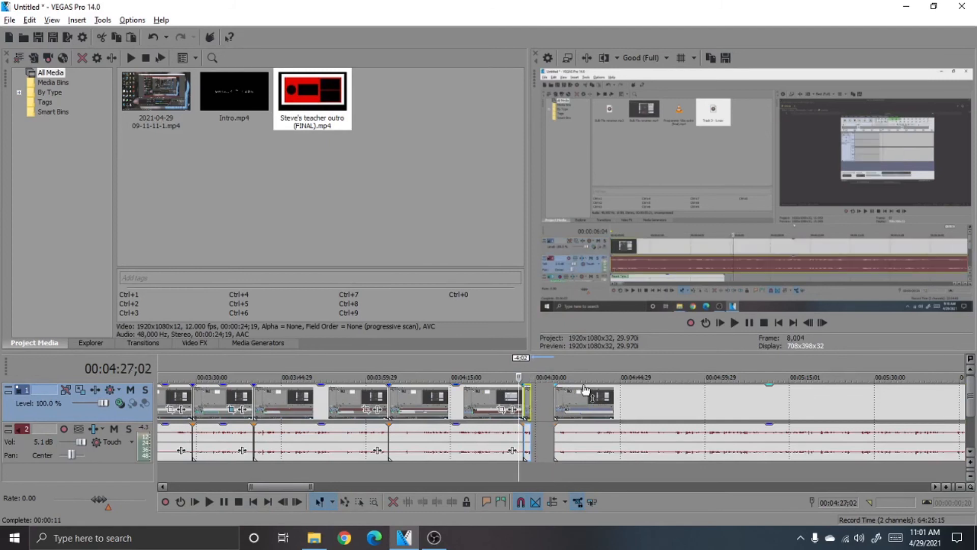
pyautogui.click(522, 366)
pyautogui.moveTo(585, 395); pyautogui.dragTo(568, 405)
# Play back the time-compressed segment from just before its start to check its speed and sound
pyautogui.click(508, 361)
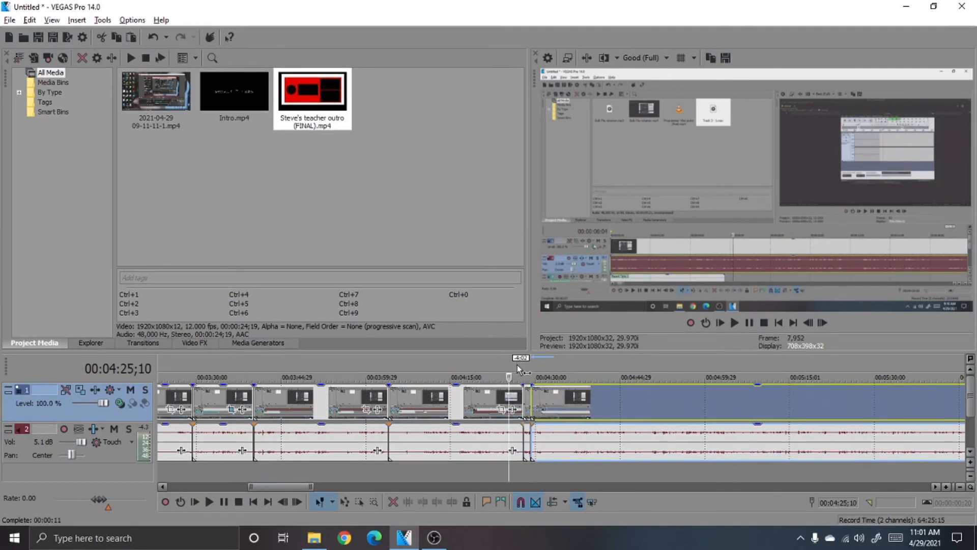
pyautogui.click(518, 368)
pyautogui.press('space')
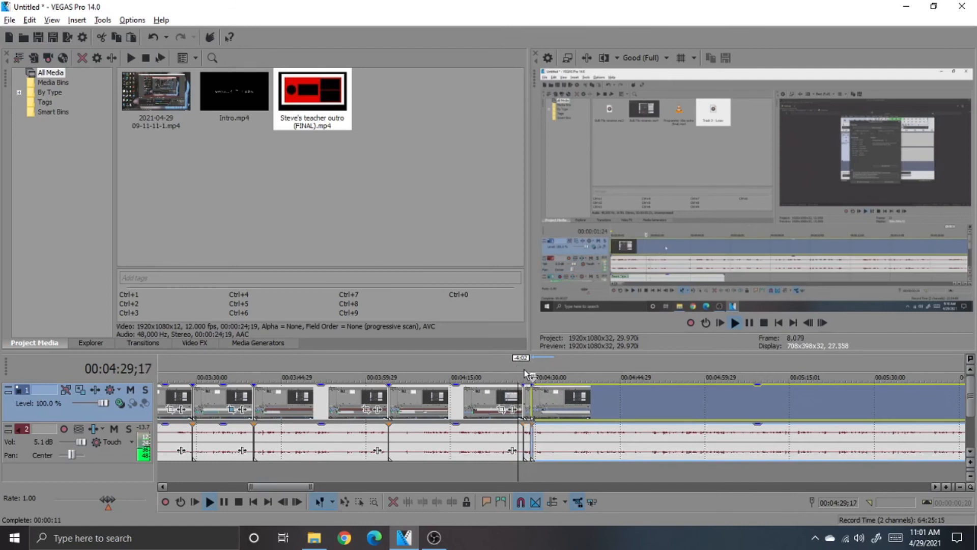
pyautogui.press('space')
pyautogui.scroll(5, 554, 427)
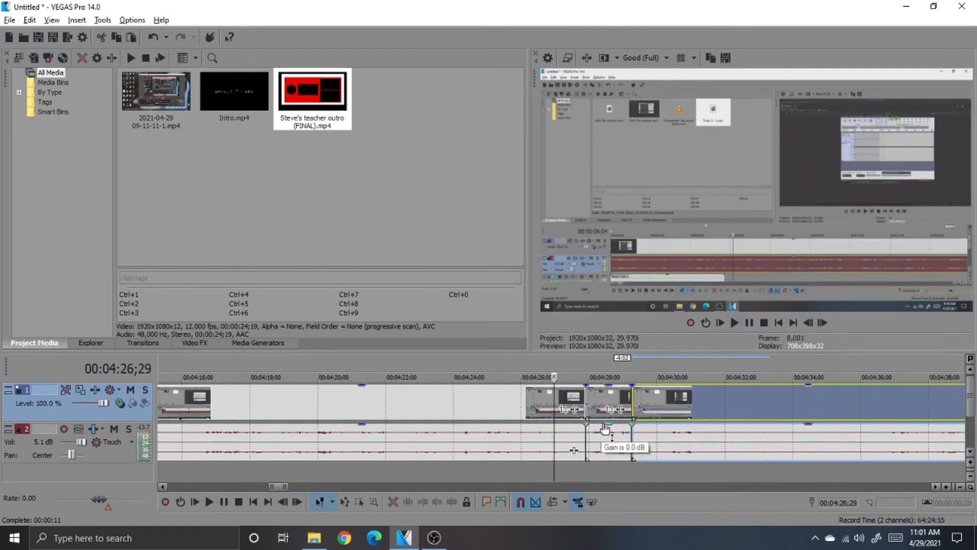
pyautogui.click(610, 442)
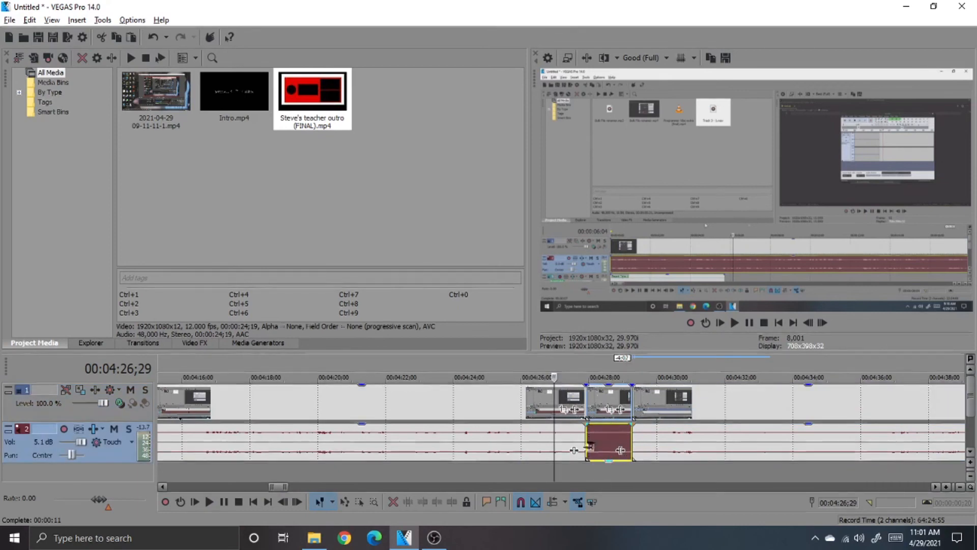
pyautogui.press('space')
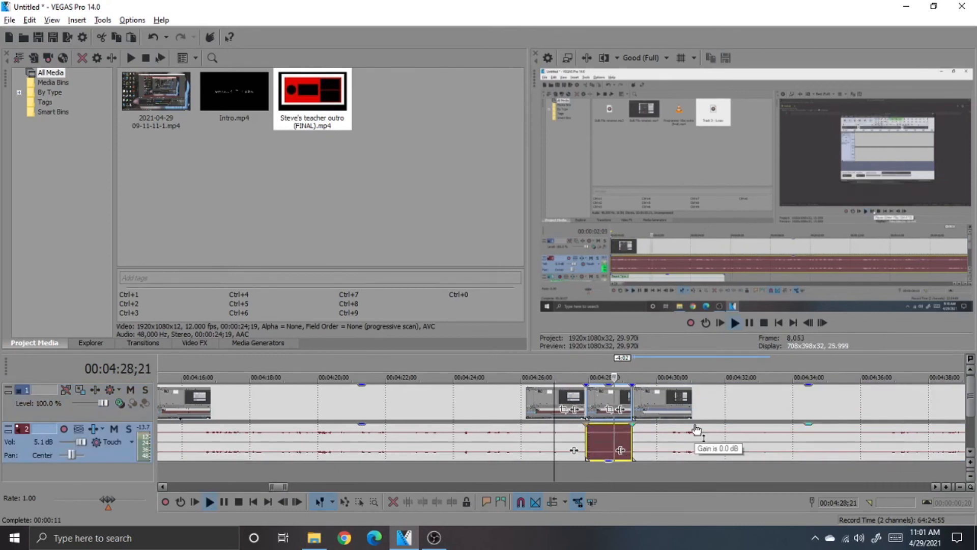
pyautogui.press('space')
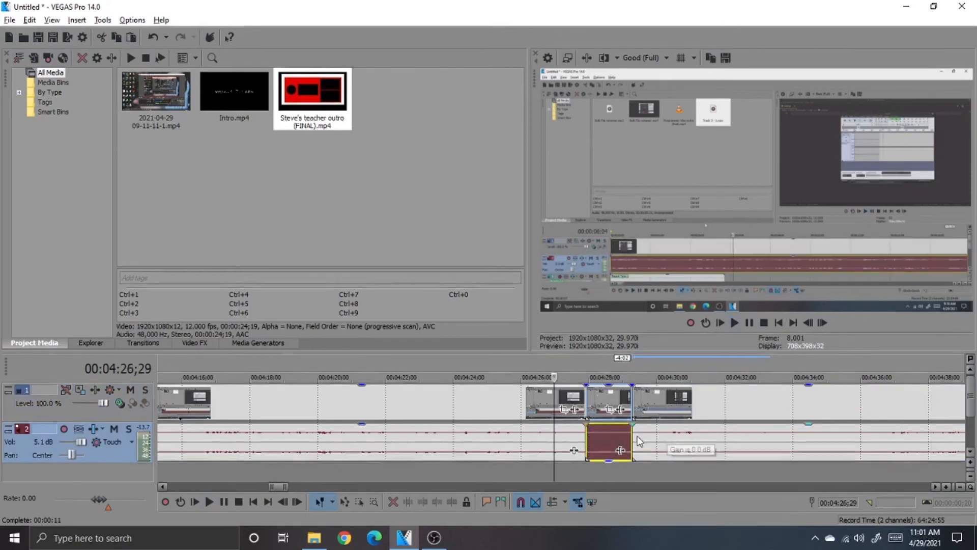
# Select the video and audio of the time-compressed segment and remove them from their group
pyautogui.click(601, 401)
pyautogui.press('super')
pyautogui.click(619, 437)
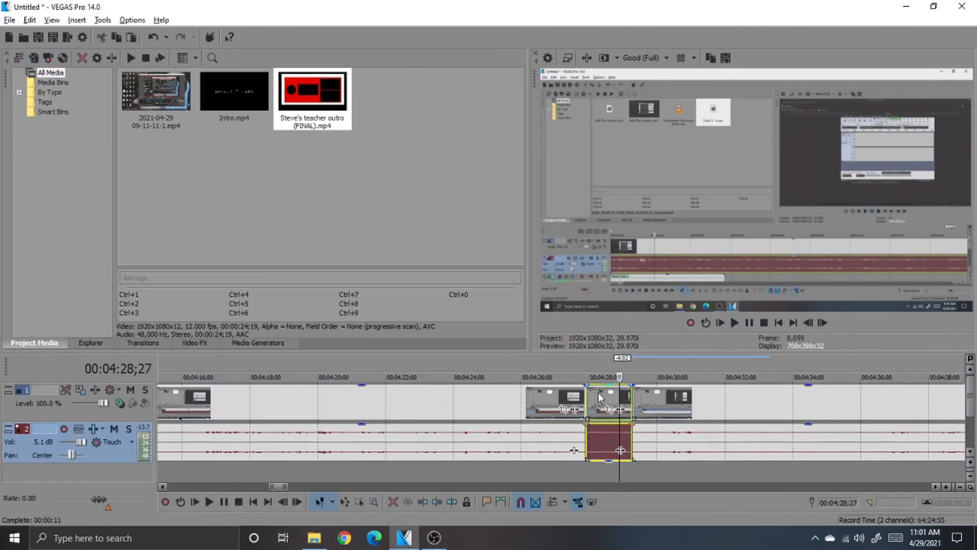
pyautogui.rightClick(597, 393)
pyautogui.moveTo(722, 445)
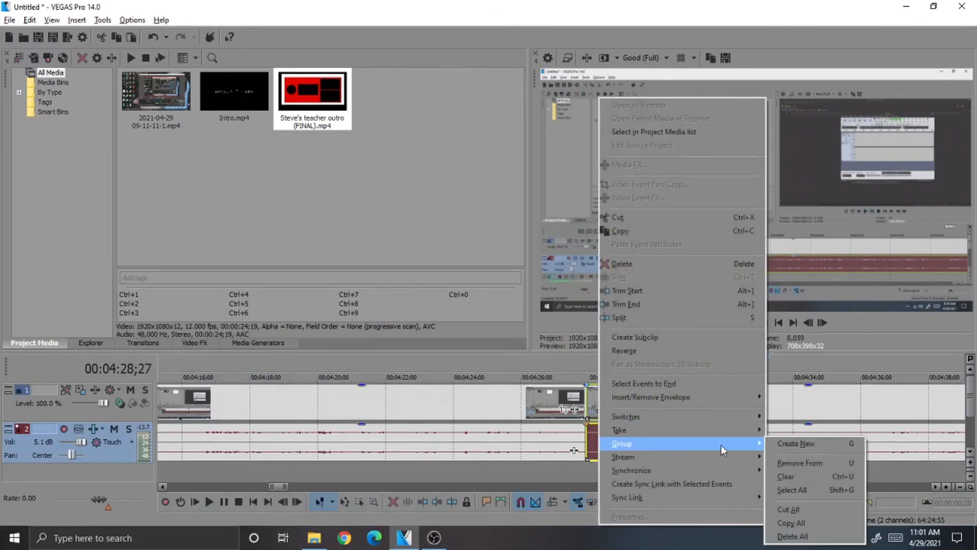
pyautogui.click(815, 463)
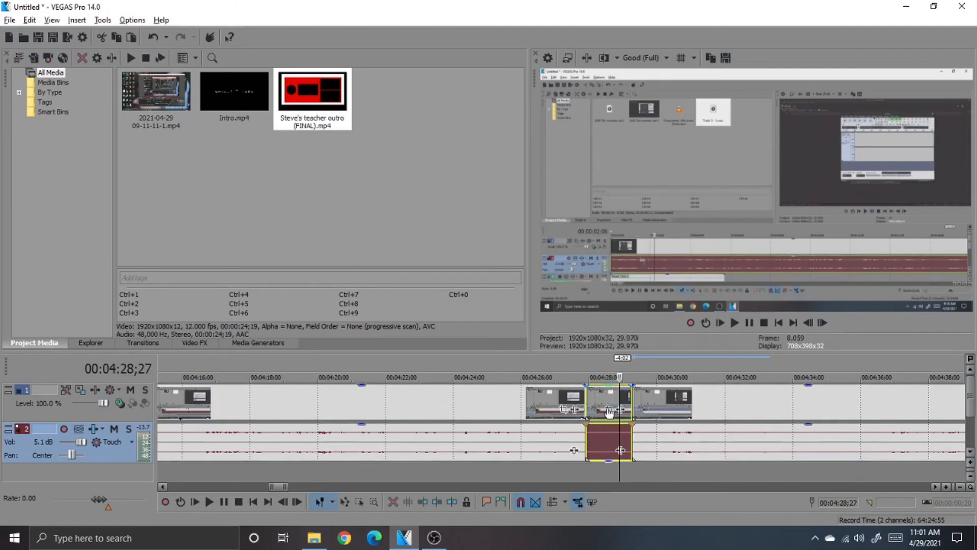
# Delete only the audio of the time-compressed segment, leaving its video in place
pyautogui.click(604, 430)
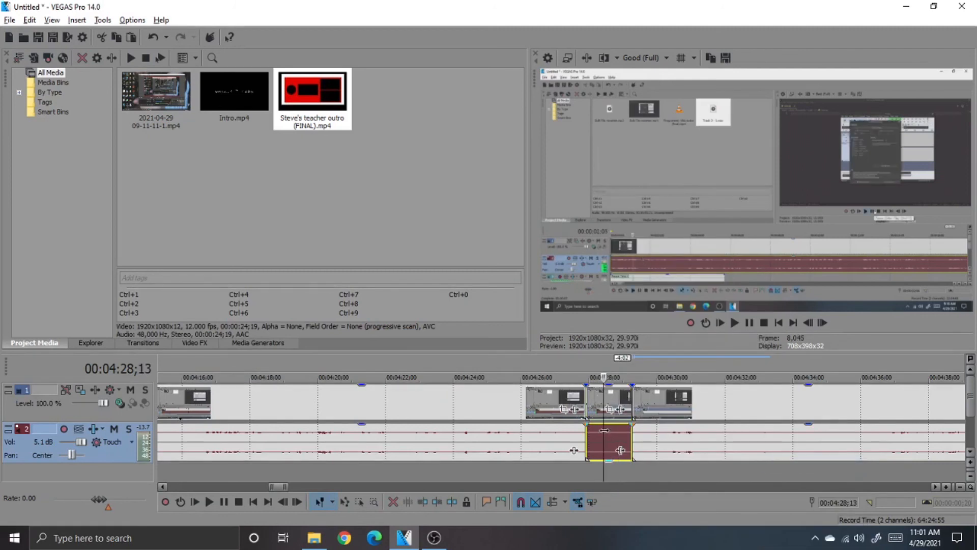
pyautogui.press('Delete')
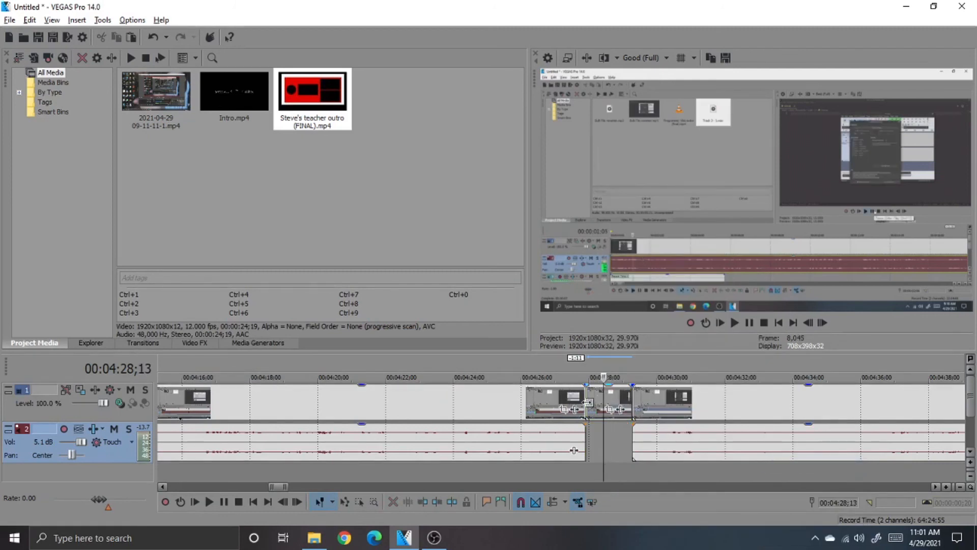
# Insert a volume envelope on the audio track, add points around 00:04:02;28 and lower the middle one to dip the sound
pyautogui.click(411, 433)
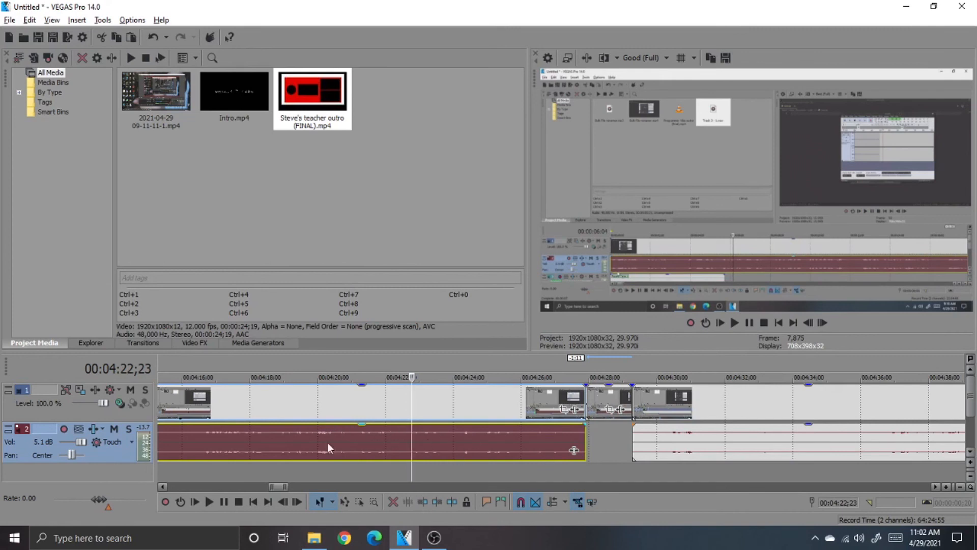
pyautogui.press('v')
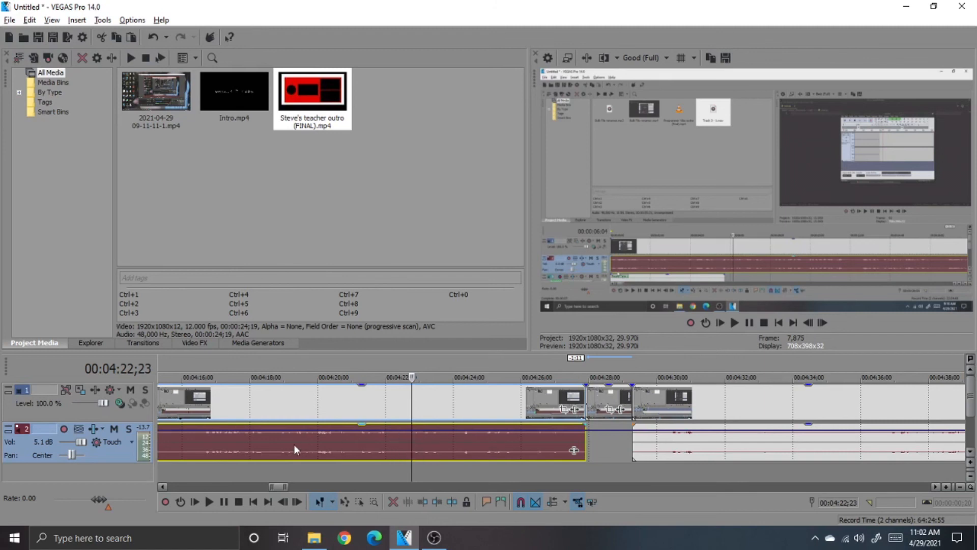
pyautogui.hscroll(-5, 294, 444)
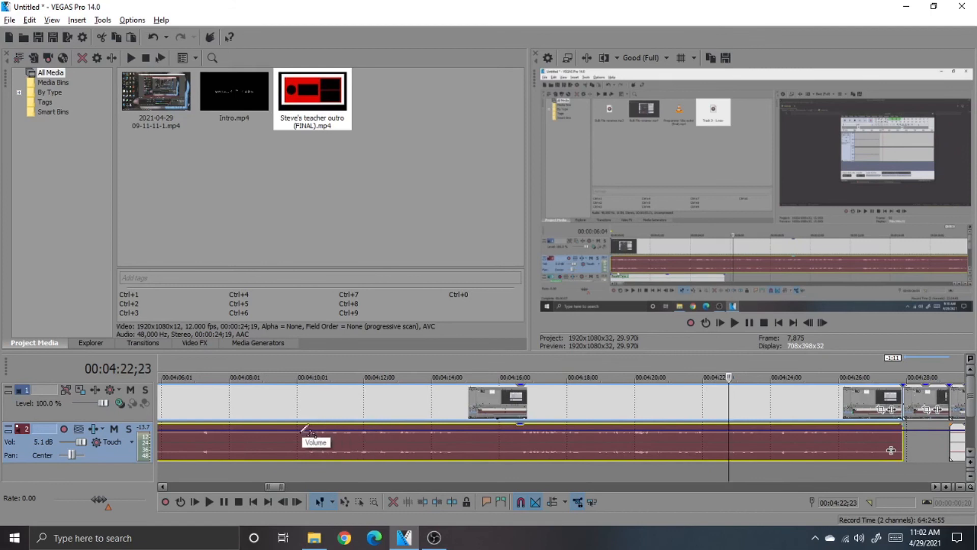
pyautogui.hscroll(-4, 294, 445)
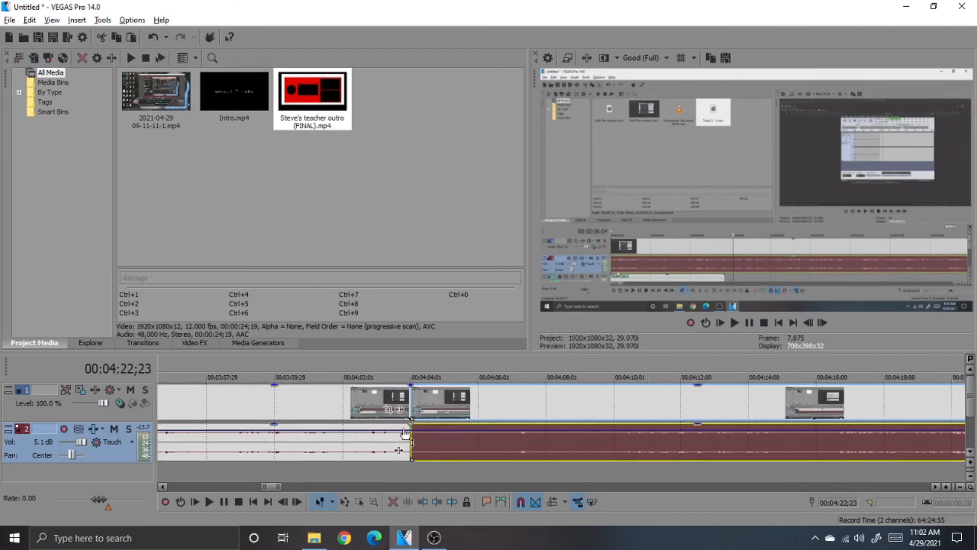
pyautogui.click(375, 441)
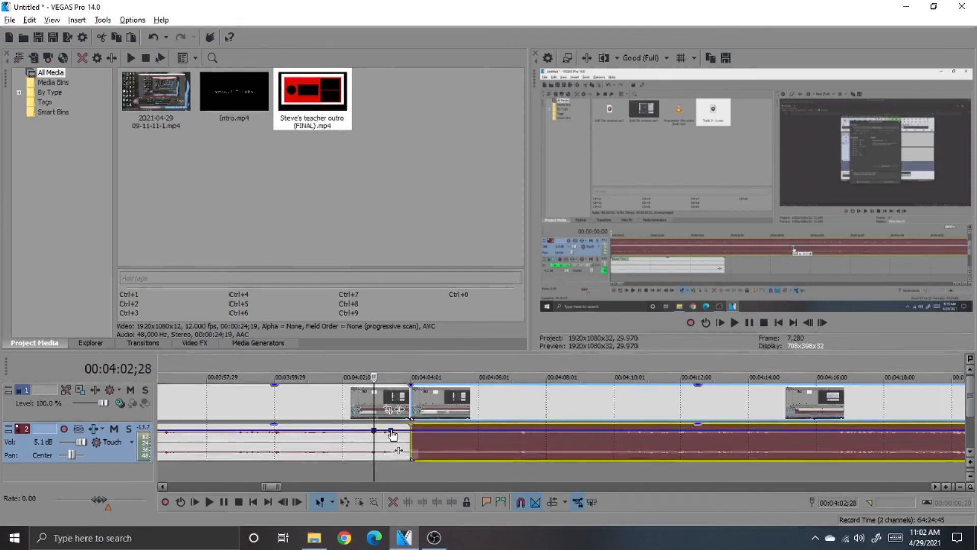
pyautogui.doubleClick(353, 430)
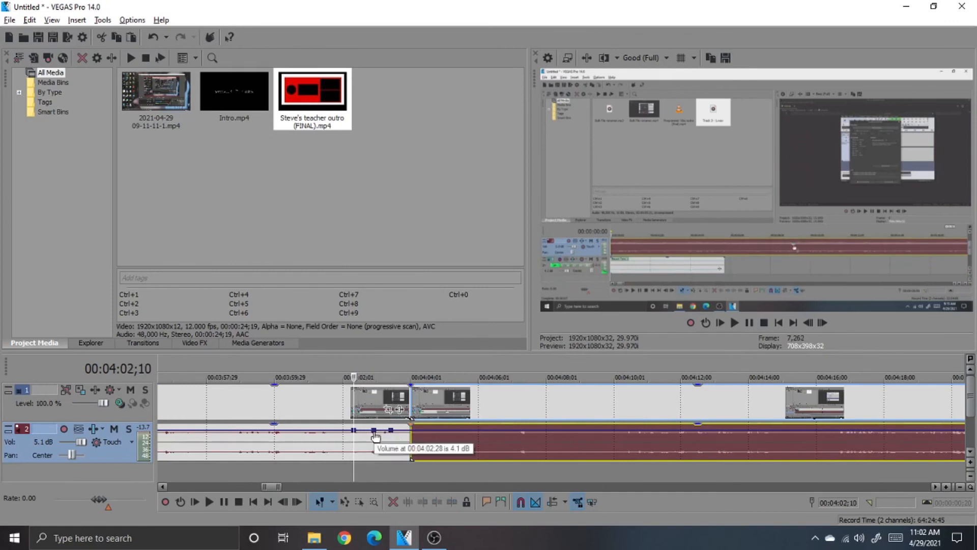
pyautogui.moveTo(375, 435); pyautogui.dragTo(371, 455)
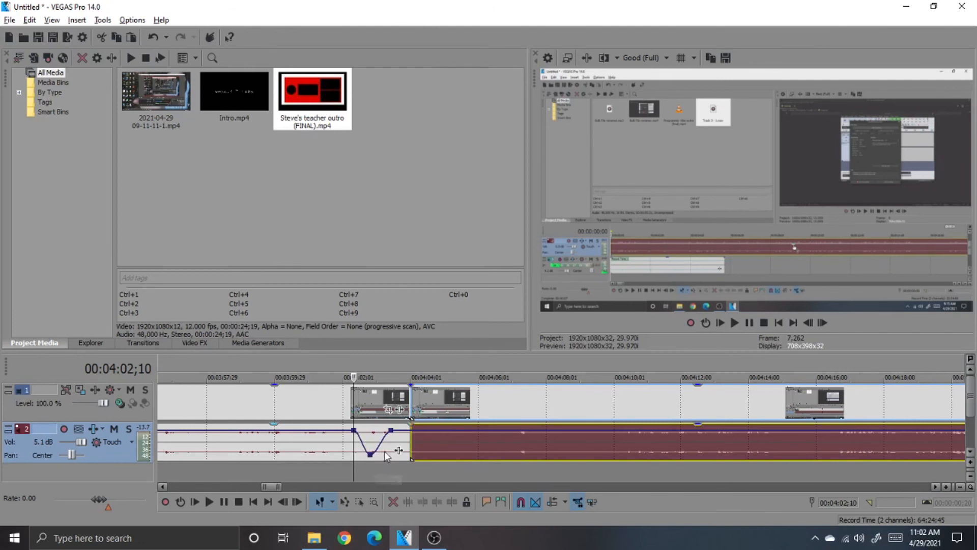
pyautogui.doubleClick(358, 435)
pyautogui.moveTo(360, 439); pyautogui.dragTo(380, 460)
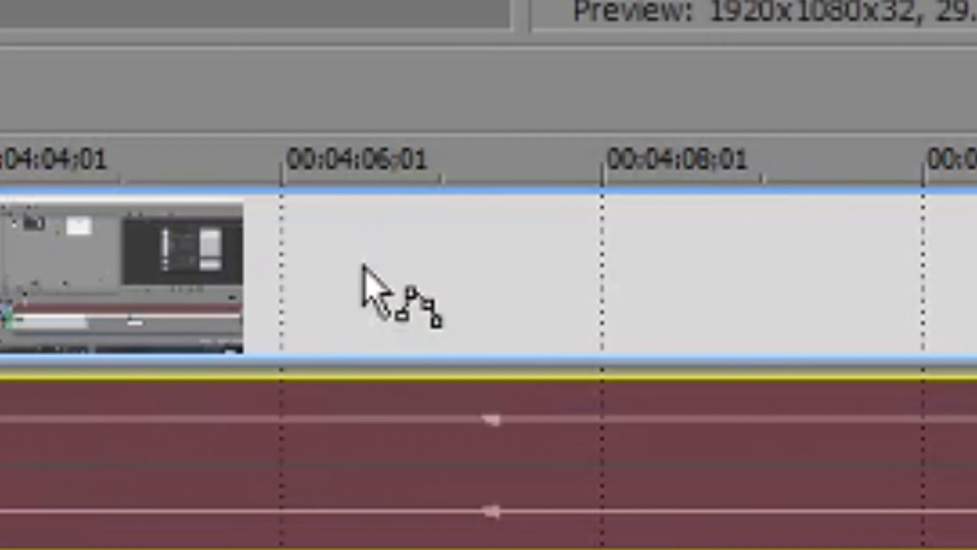
# Cycle through the timeline's editing tools, including the envelope tool, and return to the normal edit tool
pyautogui.moveTo(306, 228); pyautogui.dragTo(365, 265)
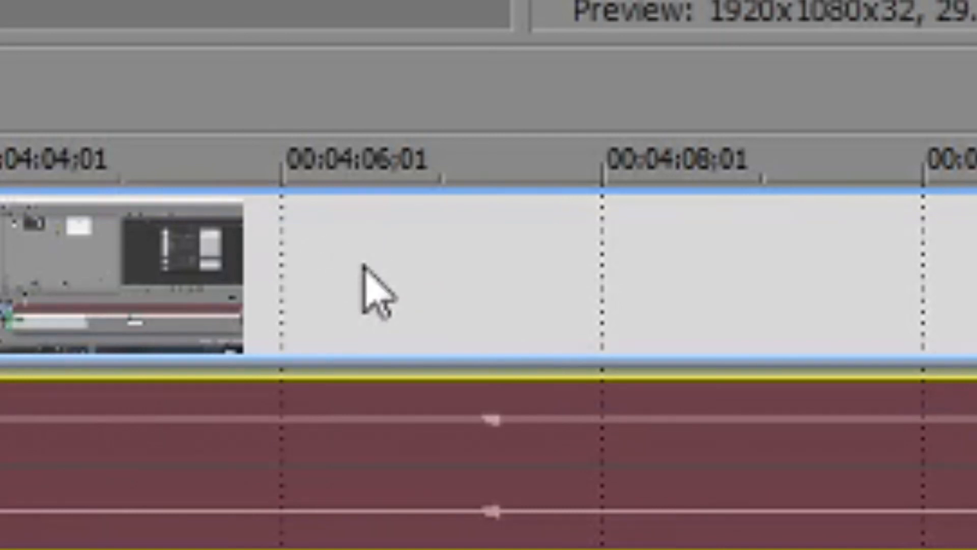
pyautogui.press('d')
pyautogui.press('d')
pyautogui.press('d')
pyautogui.press('d')
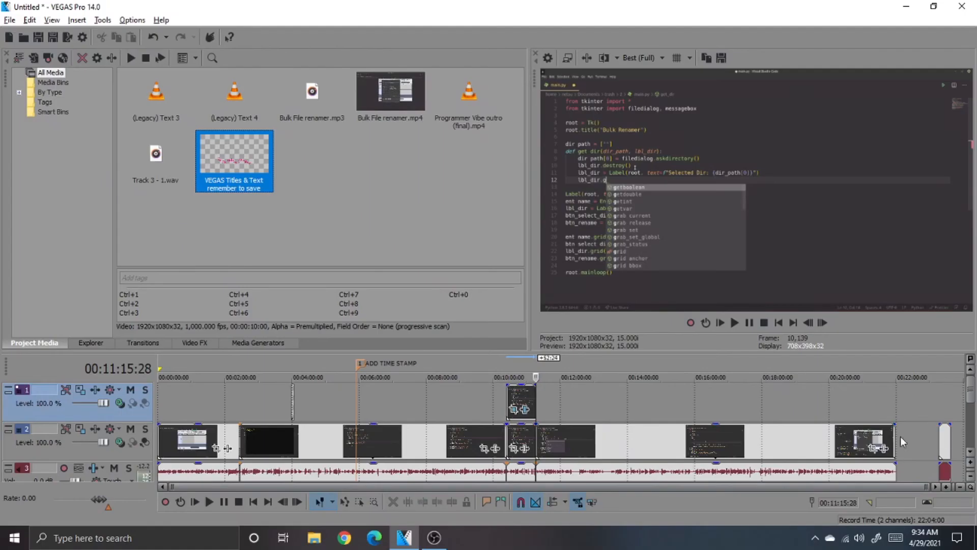
# Move the outro clip's video and audio up against the end of the main recording
pyautogui.hscroll(6, 900, 436)
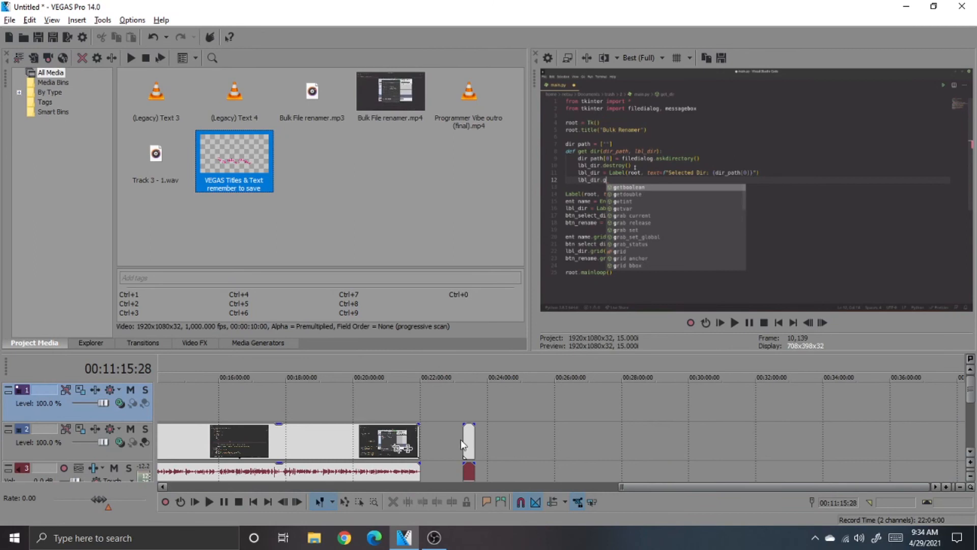
pyautogui.moveTo(468, 439); pyautogui.dragTo(426, 442)
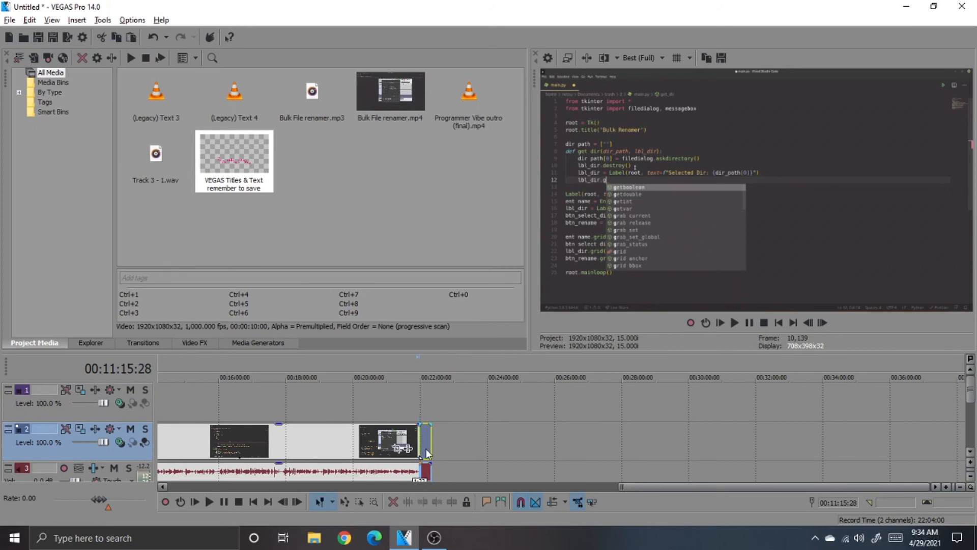
pyautogui.hscroll(-7, 428, 448)
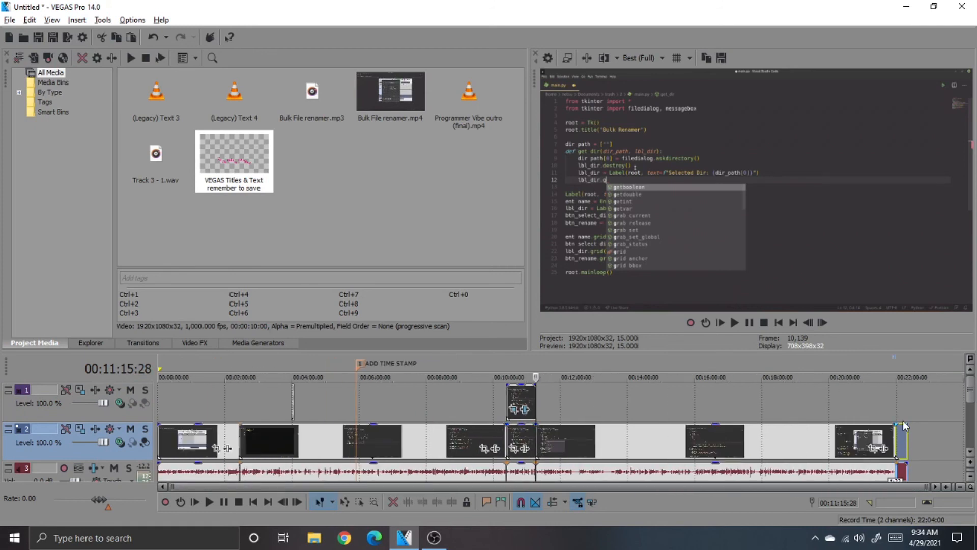
# Move the outro clip 2:14 later on the timeline to clear its audio overlap with the main recording
pyautogui.click(890, 408)
pyautogui.click(895, 415)
pyautogui.scroll(3, 900, 435)
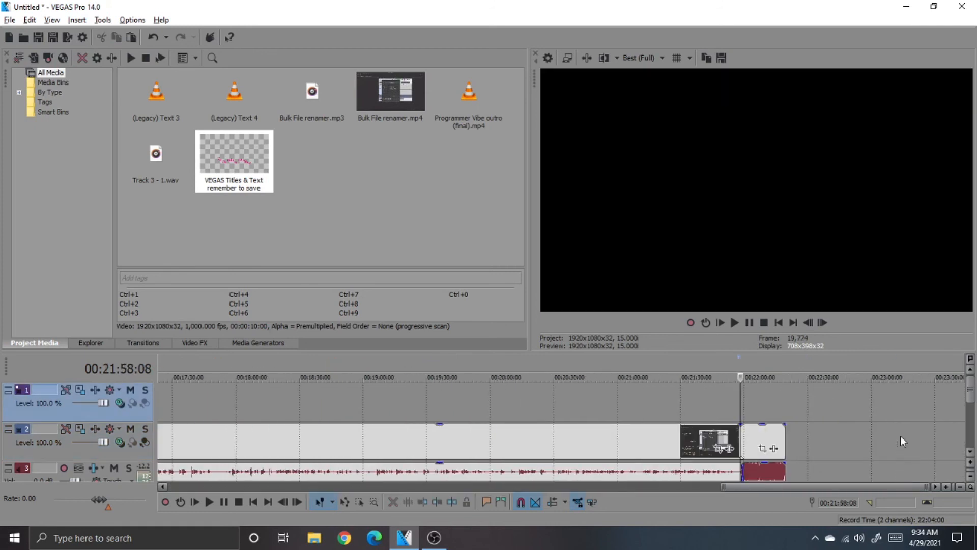
pyautogui.scroll(2, 901, 437)
pyautogui.scroll(-1, 641, 414)
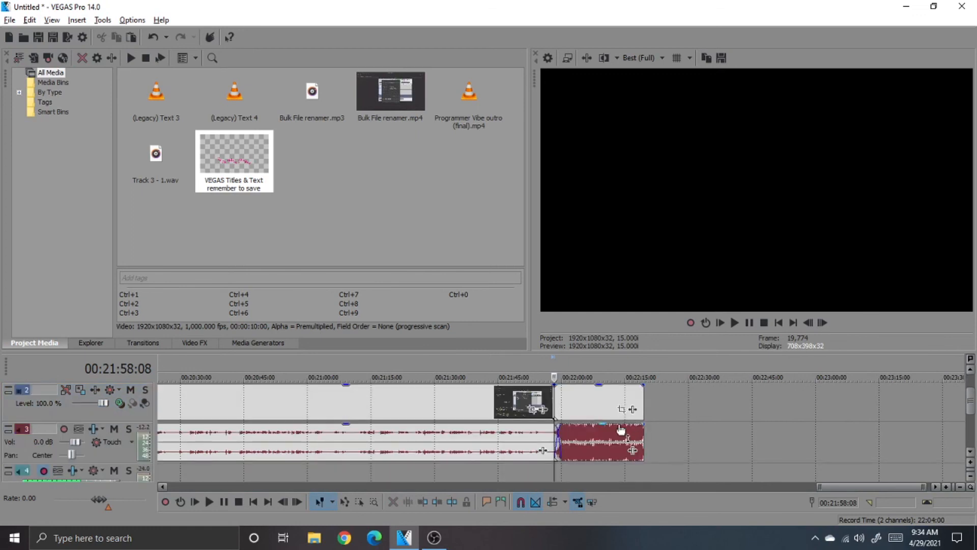
pyautogui.scroll(6, 621, 430)
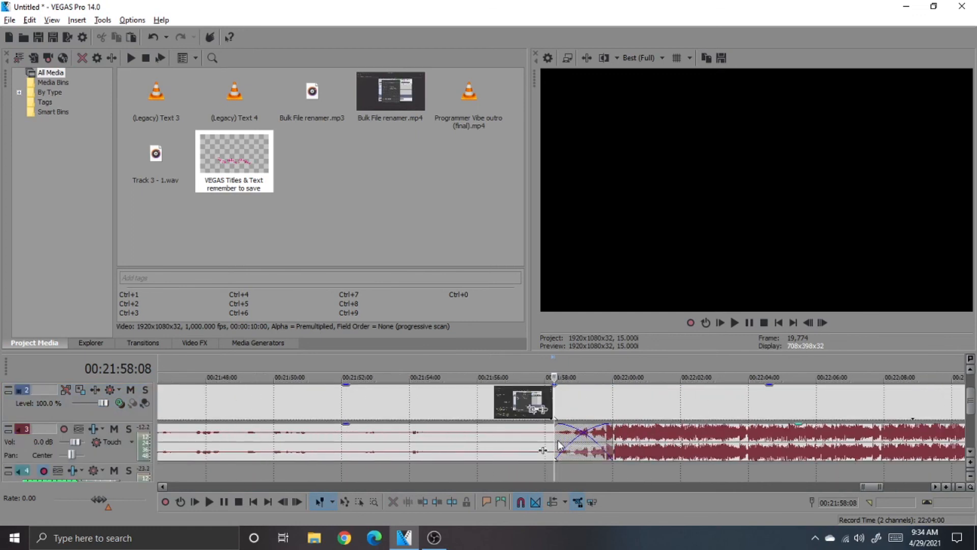
pyautogui.moveTo(558, 441); pyautogui.dragTo(724, 415)
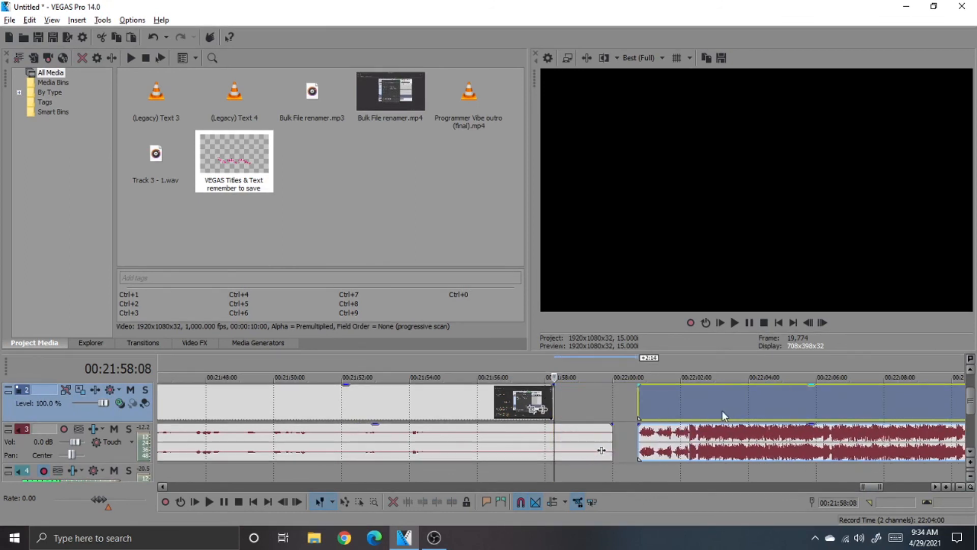
# Split off and delete the main recording's surplus audio after 00:21:58:08, and move the outro clip back to that point
pyautogui.click(552, 437)
pyautogui.press('s')
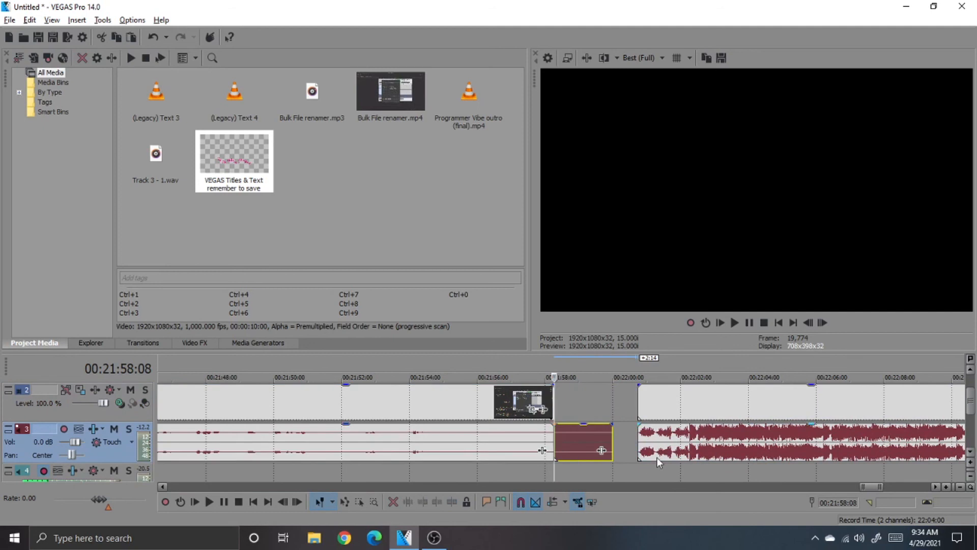
pyautogui.press('Delete')
pyautogui.moveTo(706, 408); pyautogui.dragTo(619, 411)
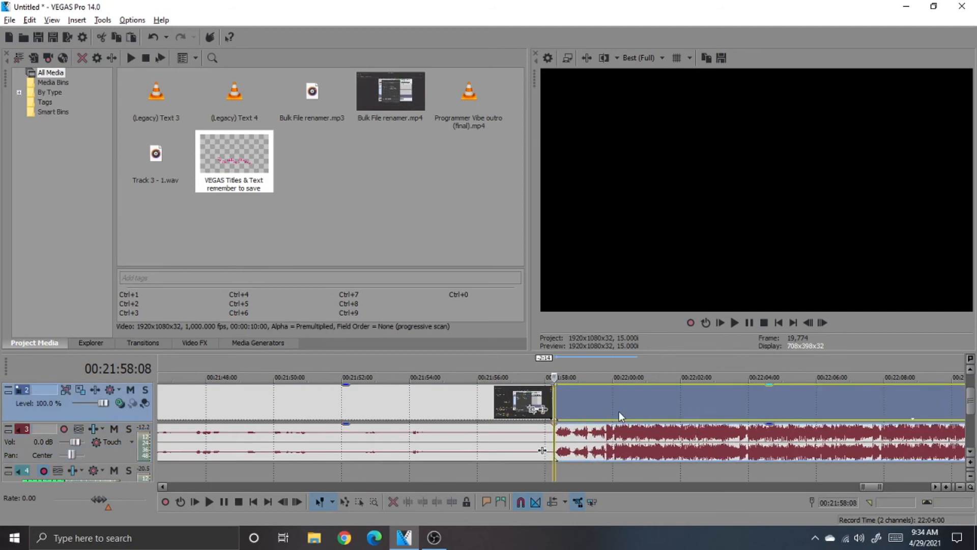
# Play the outro clip from its start at 00:21:58:08 to check the join
pyautogui.click(829, 402)
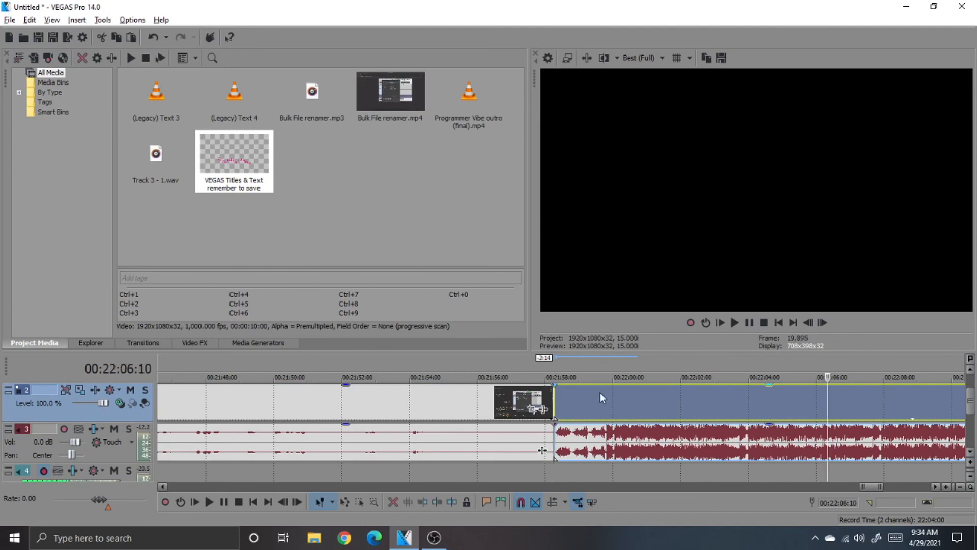
pyautogui.click(552, 397)
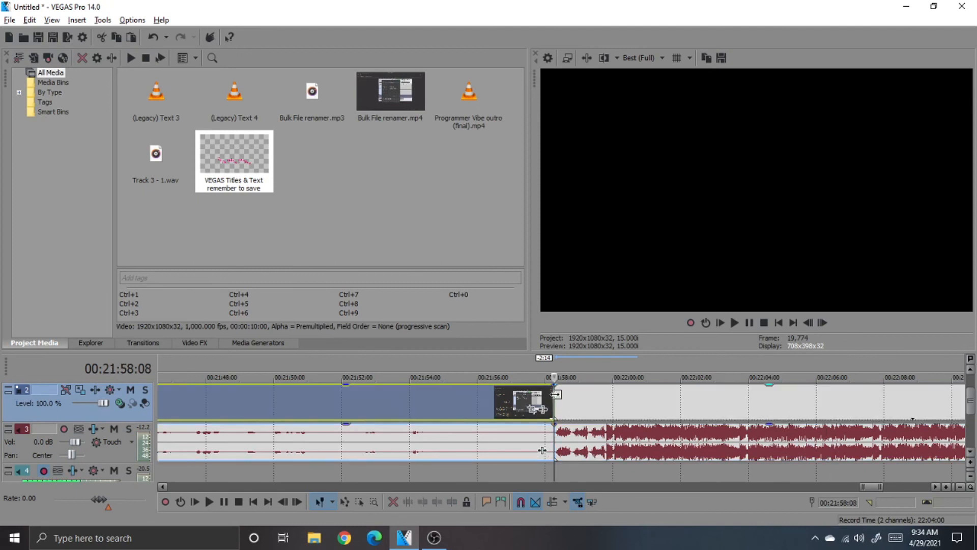
pyautogui.press('space')
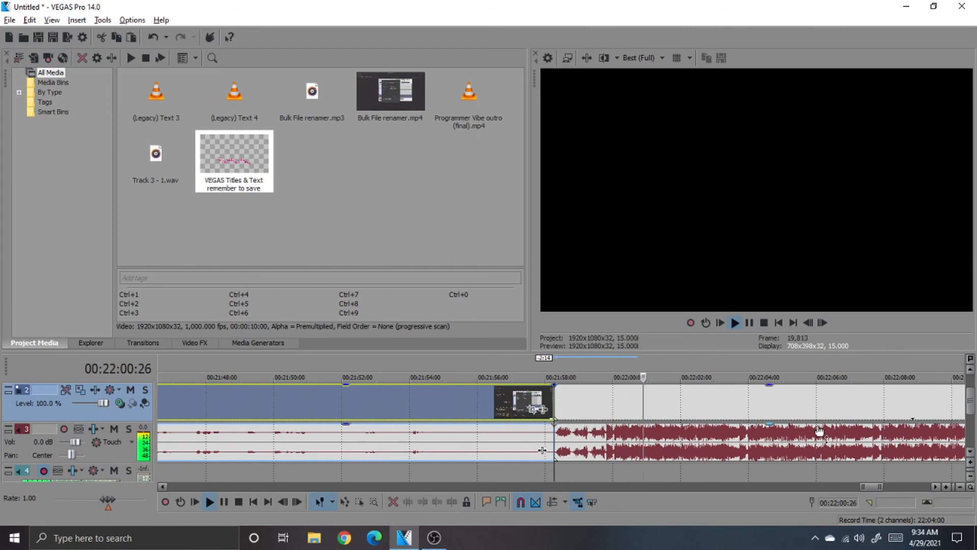
pyautogui.press('space')
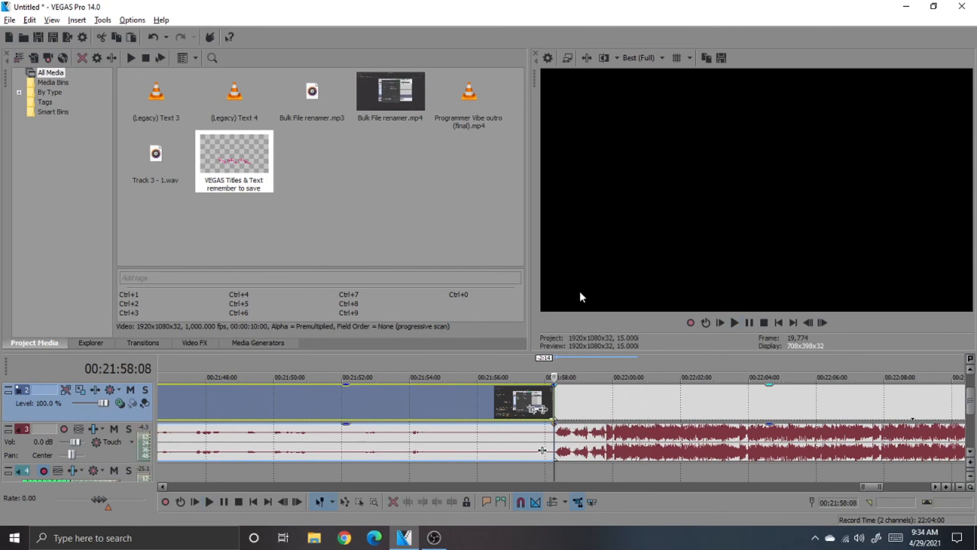
# Switch to File Explorer, browse to the K: drive and import the teacher outro (FINAL) MP4 into the project media
pyautogui.hotkey('alt', 'Tab')
pyautogui.hotkey('alt', 'Tab')
pyautogui.press('super+e')
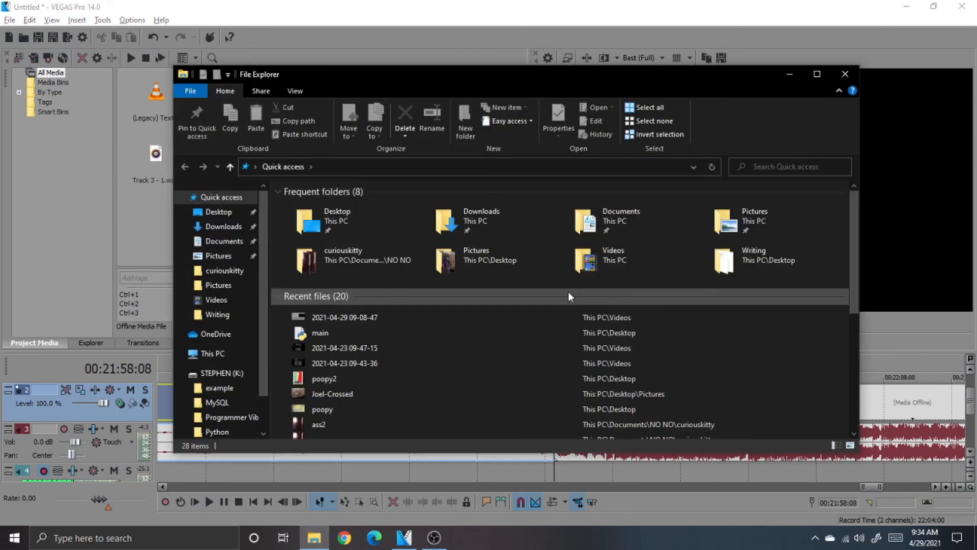
pyautogui.click(238, 244)
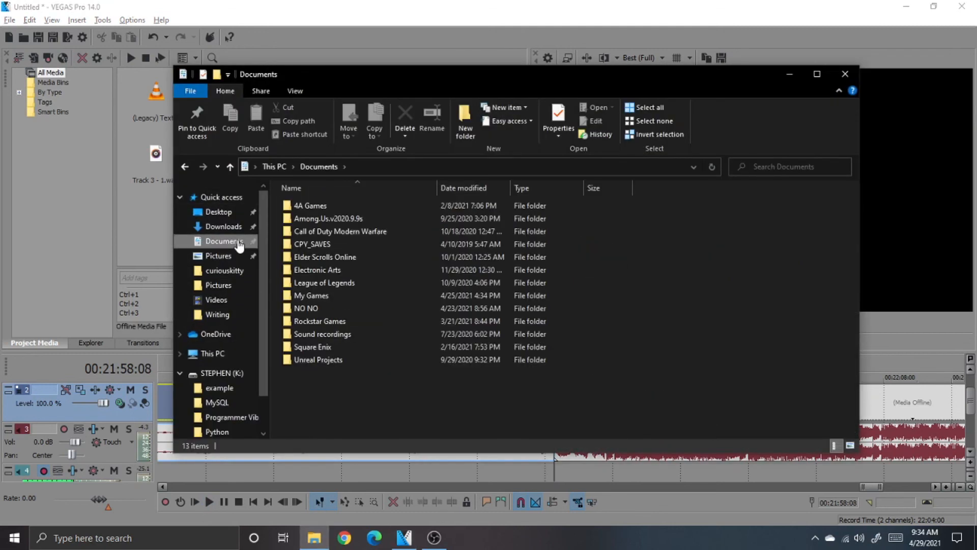
pyautogui.click(228, 388)
pyautogui.click(227, 373)
pyautogui.click(332, 310)
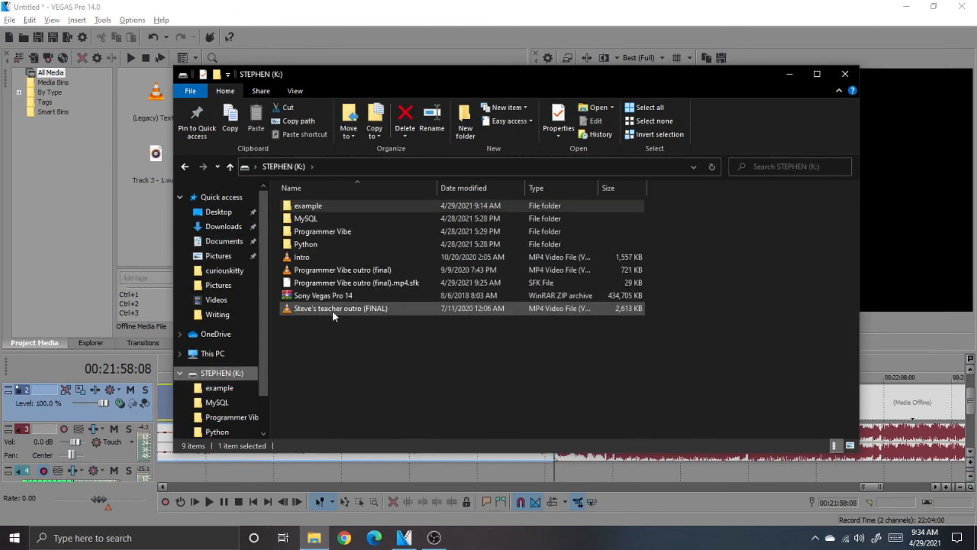
pyautogui.moveTo(337, 308); pyautogui.dragTo(402, 244)
# Delete the old outro clip and place the imported teacher outro (FINAL) clip directly after the main recording
pyautogui.click(585, 394)
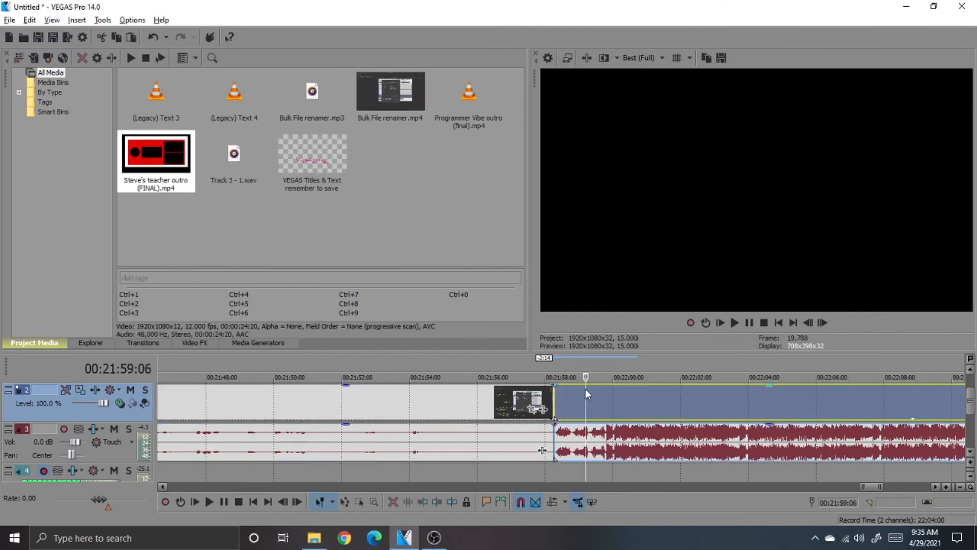
pyautogui.press('Delete')
pyautogui.moveTo(160, 172); pyautogui.dragTo(559, 433)
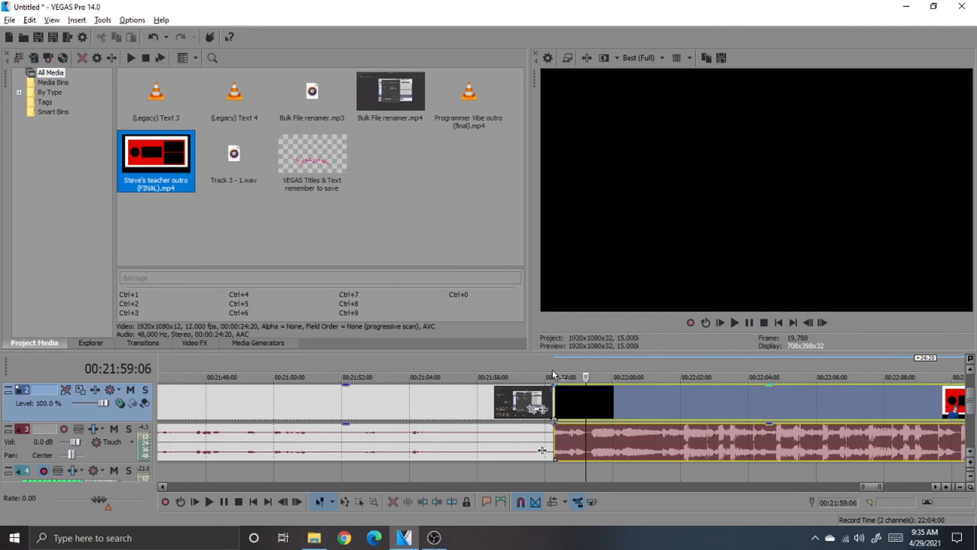
# Play back the newly placed teacher outro from its start and examine its empty frames
pyautogui.click(551, 370)
pyautogui.press('space')
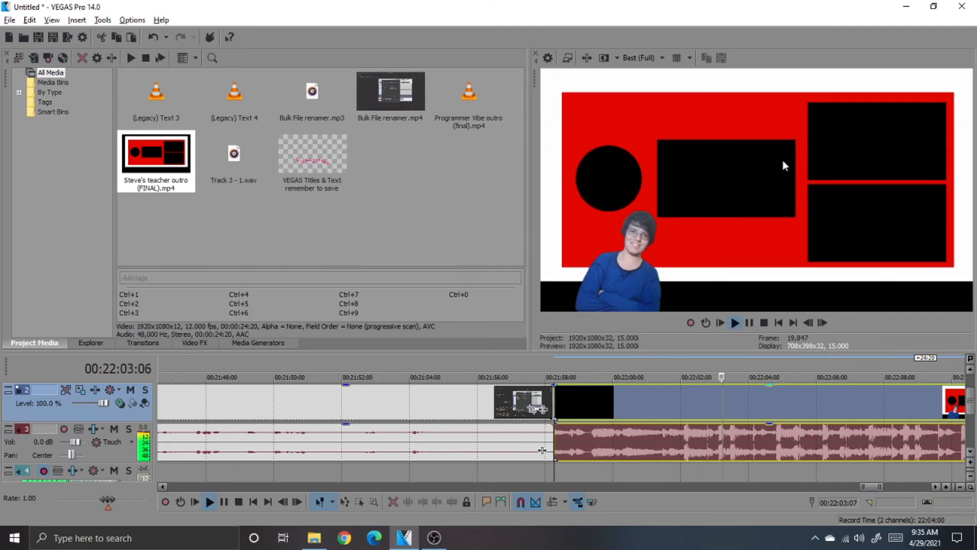
pyautogui.press('space')
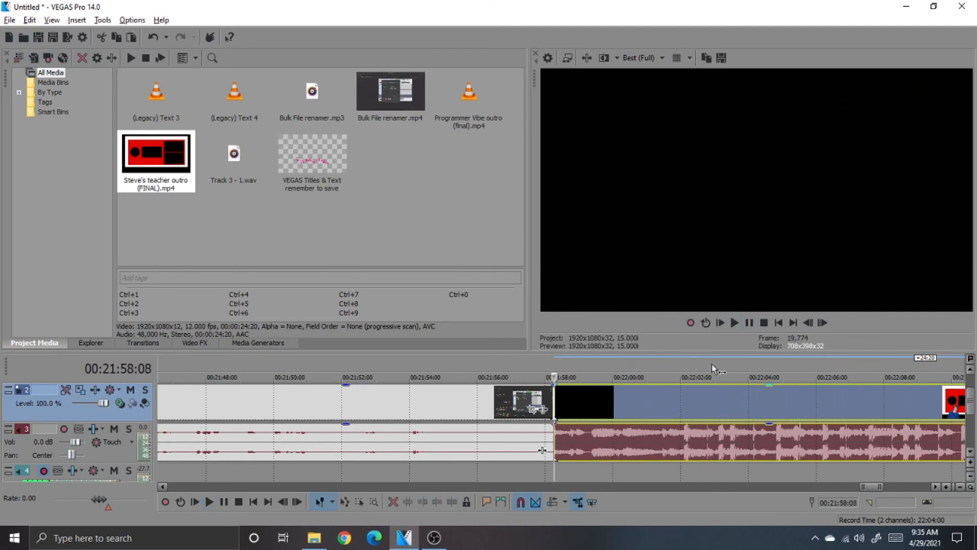
pyautogui.moveTo(776, 378); pyautogui.dragTo(617, 379)
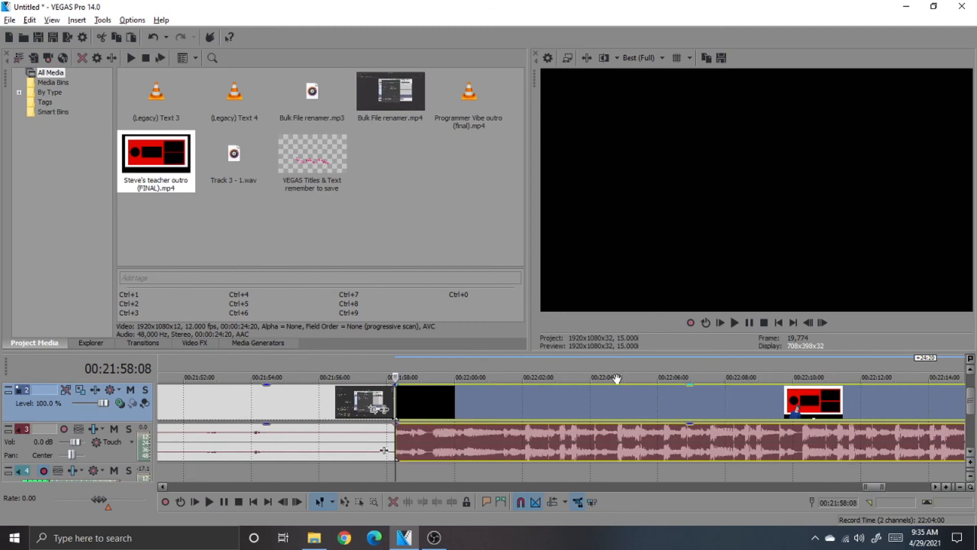
pyautogui.hscroll(1, 617, 379)
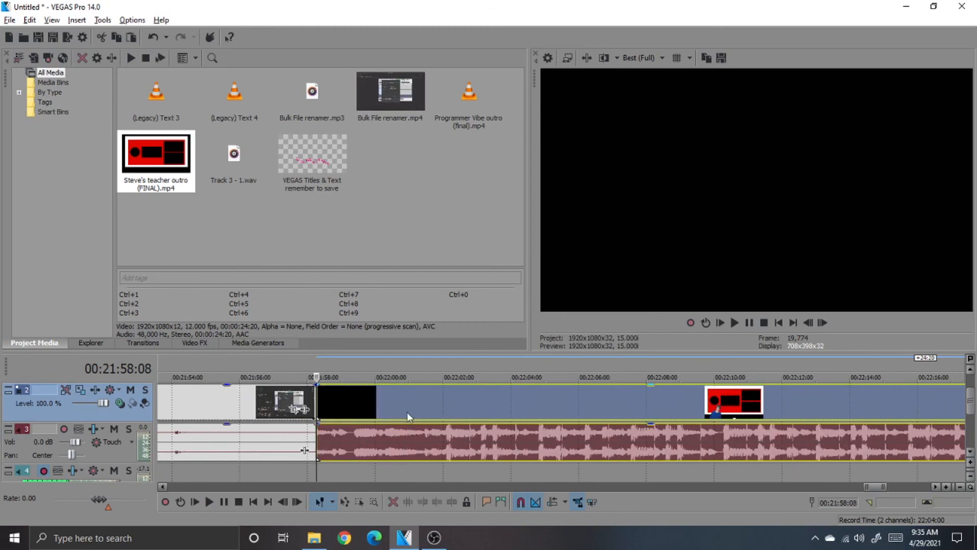
pyautogui.click(353, 420)
pyautogui.click(734, 323)
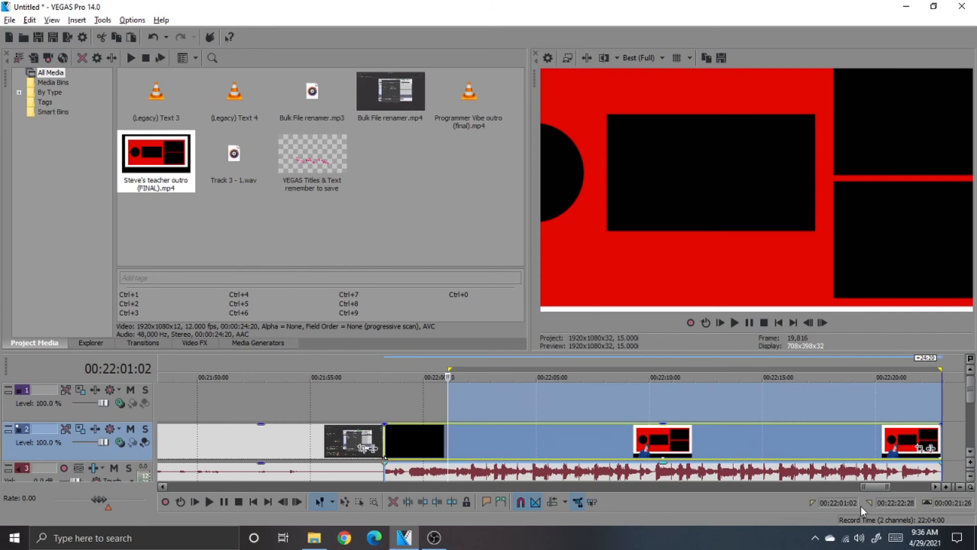
# Move the outro clip earlier so it overlaps the end of the main recording with a crossfade of about 3:24
pyautogui.scroll(-1, 476, 411)
pyautogui.click(475, 412)
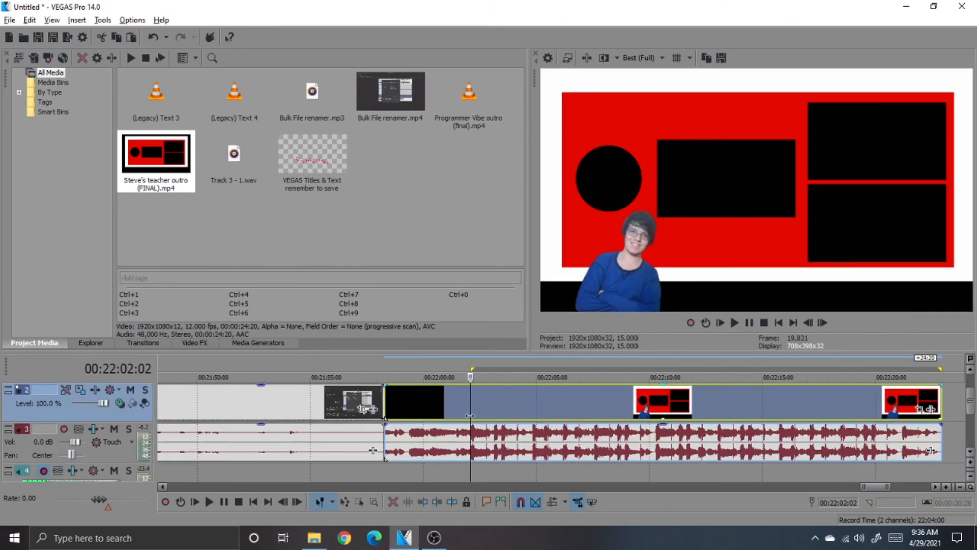
pyautogui.click(381, 368)
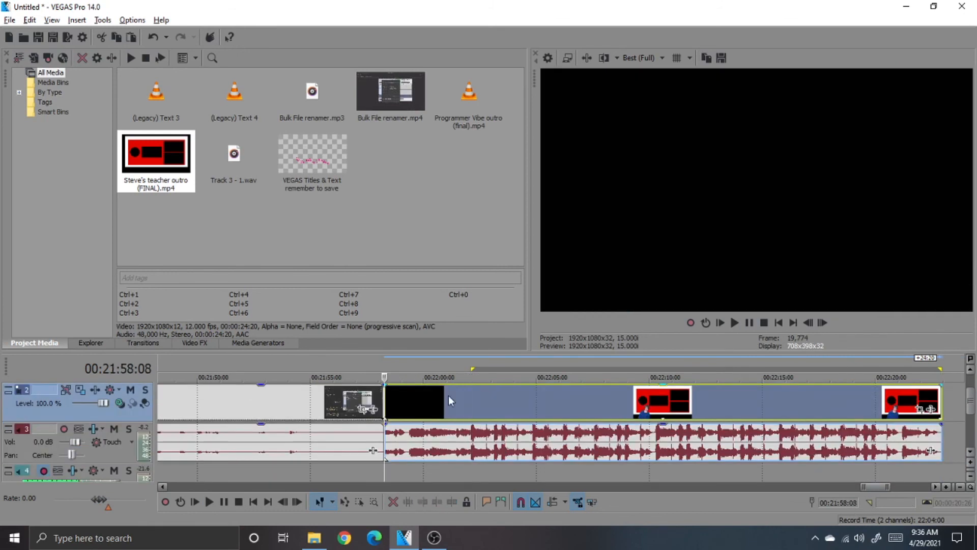
pyautogui.moveTo(633, 421); pyautogui.dragTo(547, 427)
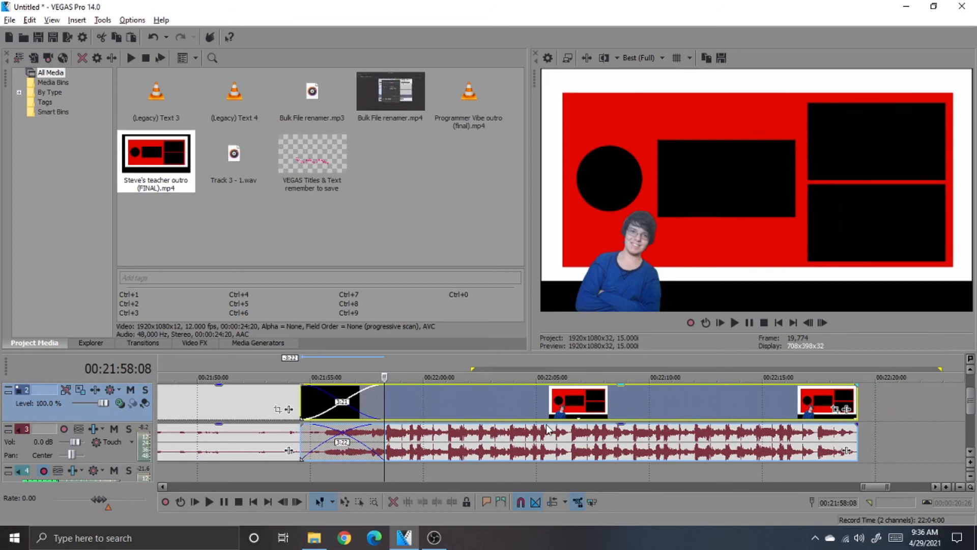
pyautogui.hotkey('ctrl', 'z')
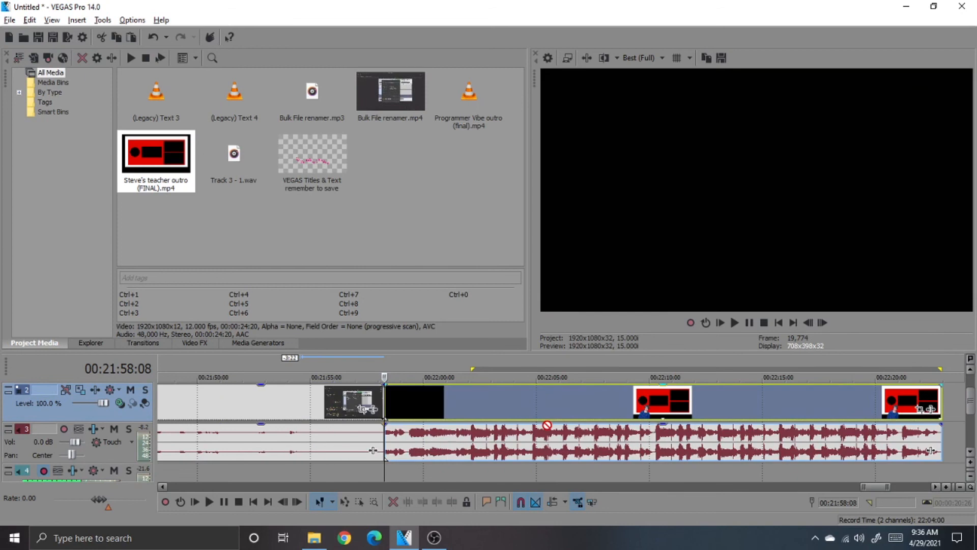
pyautogui.hscroll(-2, 380, 408)
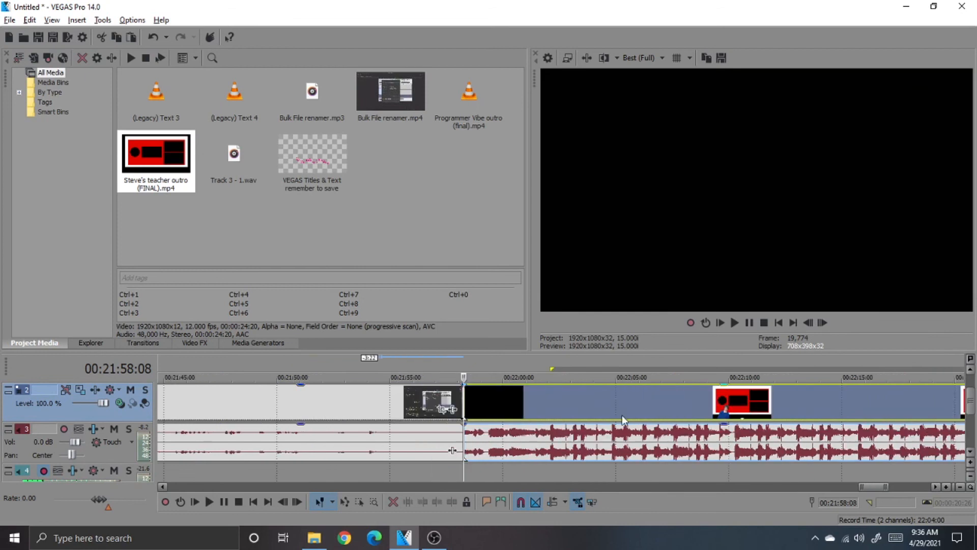
pyautogui.moveTo(744, 417); pyautogui.dragTo(658, 410)
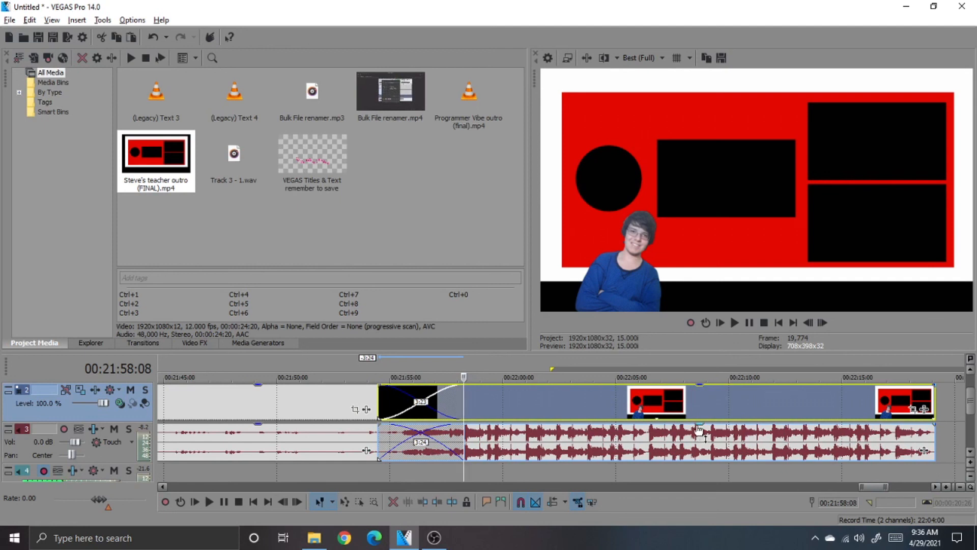
# Lower the outro audio's gain to -12.7 dB and play the crossfade from 00:21:54:02 to check it
pyautogui.moveTo(699, 430); pyautogui.dragTo(718, 460)
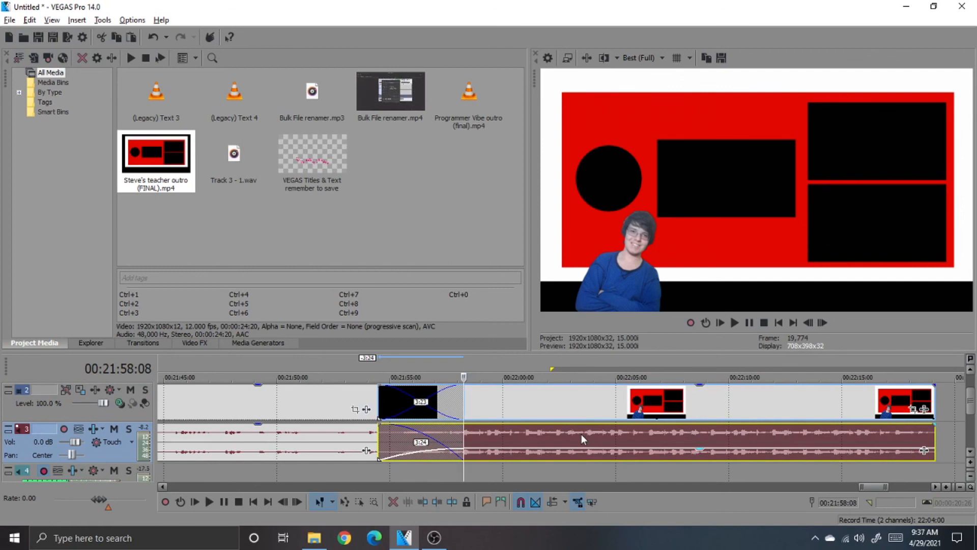
pyautogui.click(375, 368)
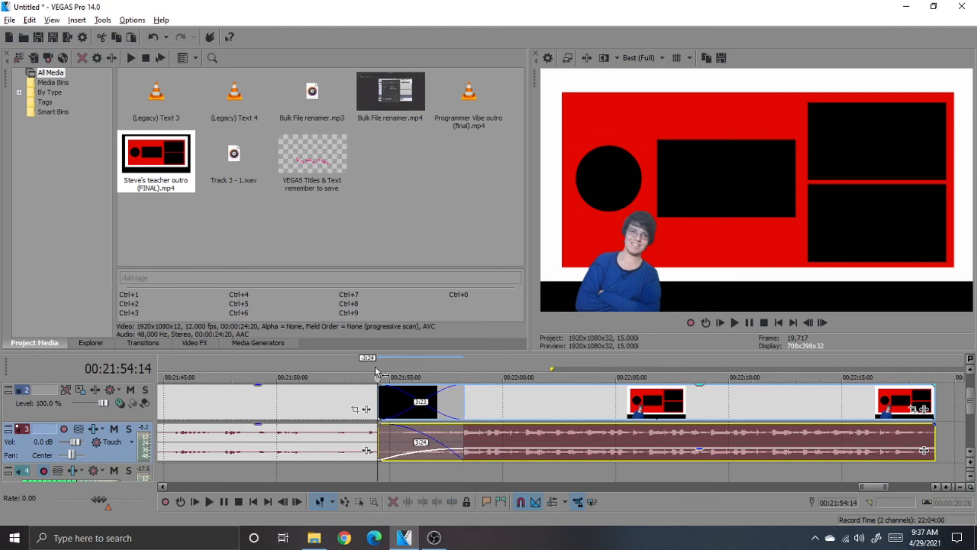
pyautogui.click(369, 374)
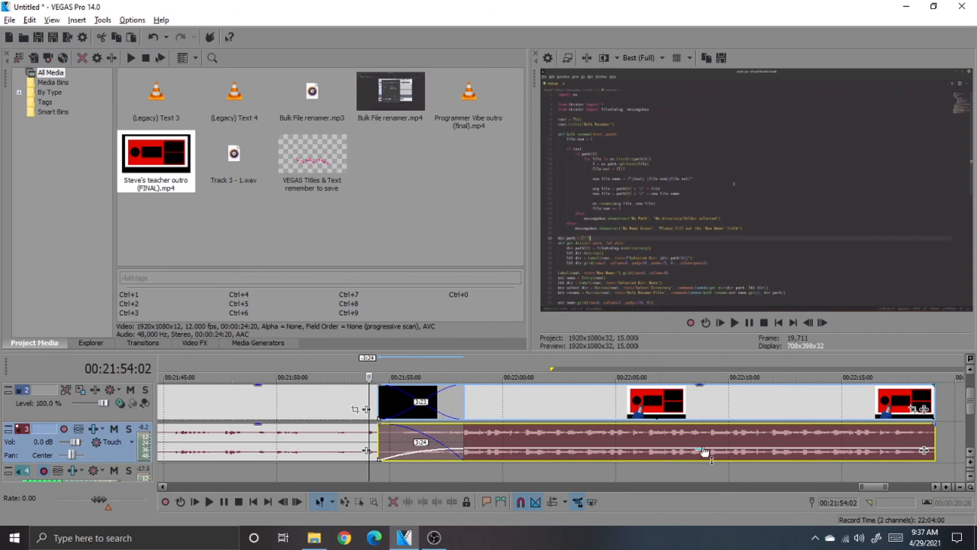
pyautogui.moveTo(709, 449); pyautogui.dragTo(709, 452)
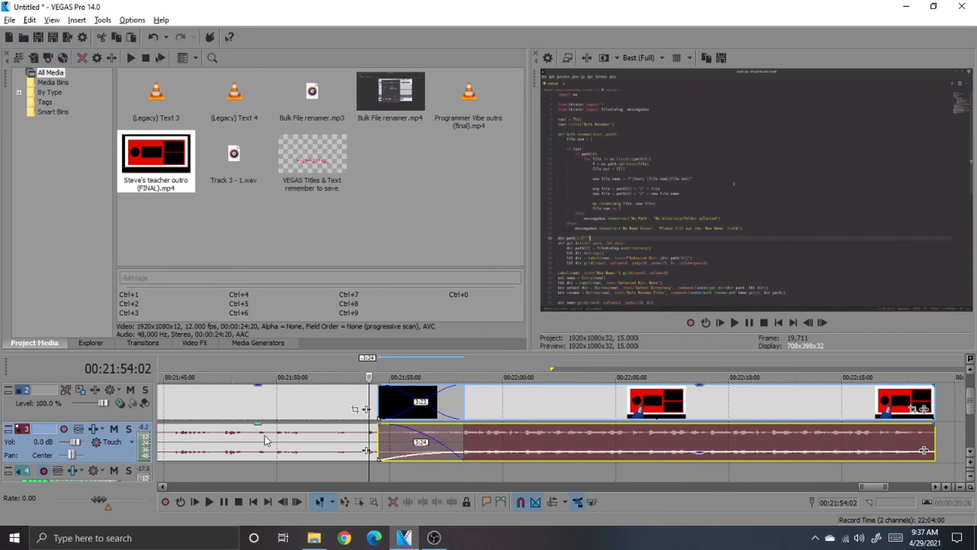
pyautogui.moveTo(701, 455)
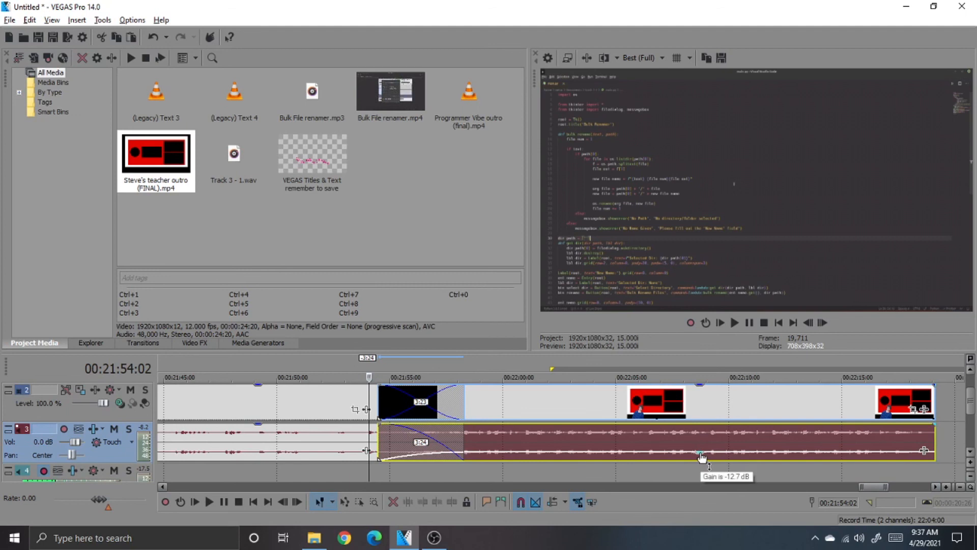
pyautogui.press('space')
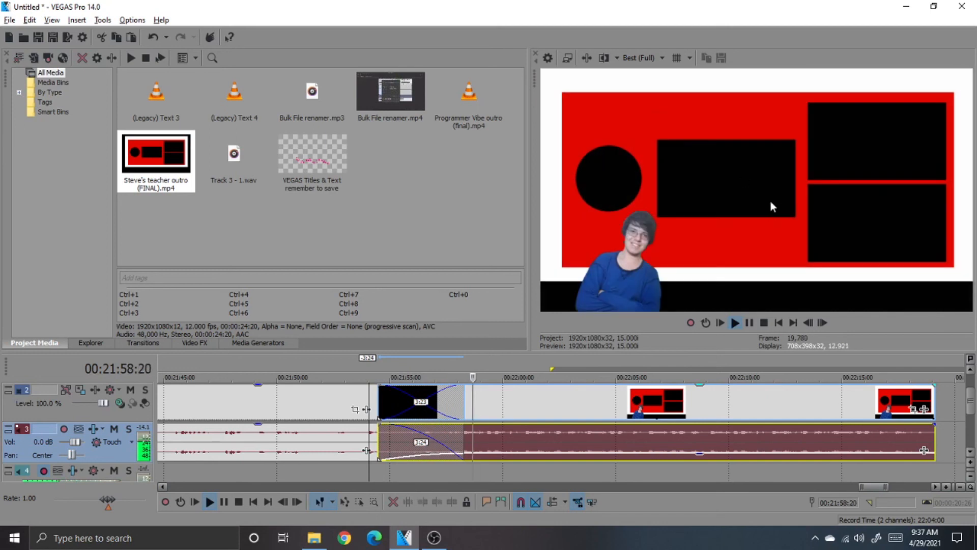
pyautogui.press('space')
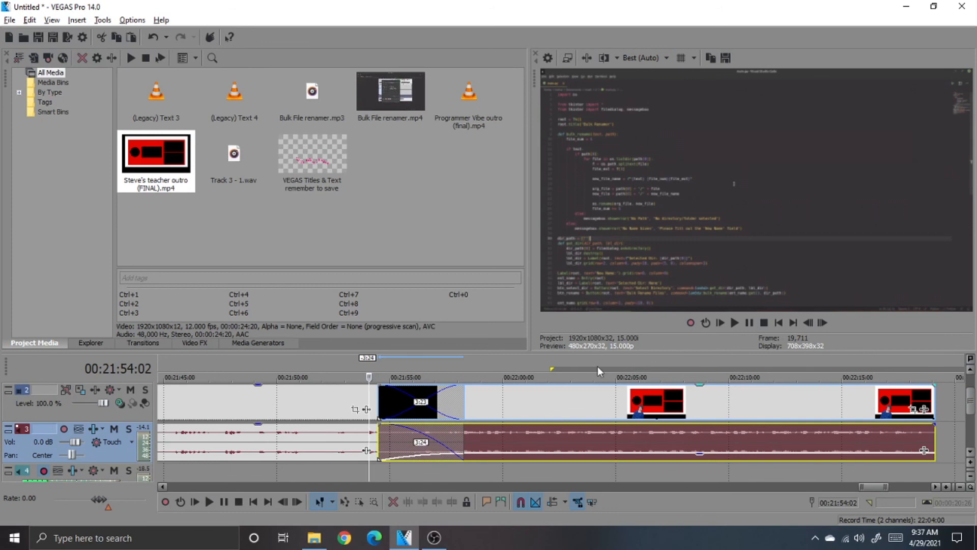
# Shorten the loop region over the outro to about 00:00:03:28 and open the Render As settings
pyautogui.hscroll(2, 599, 367)
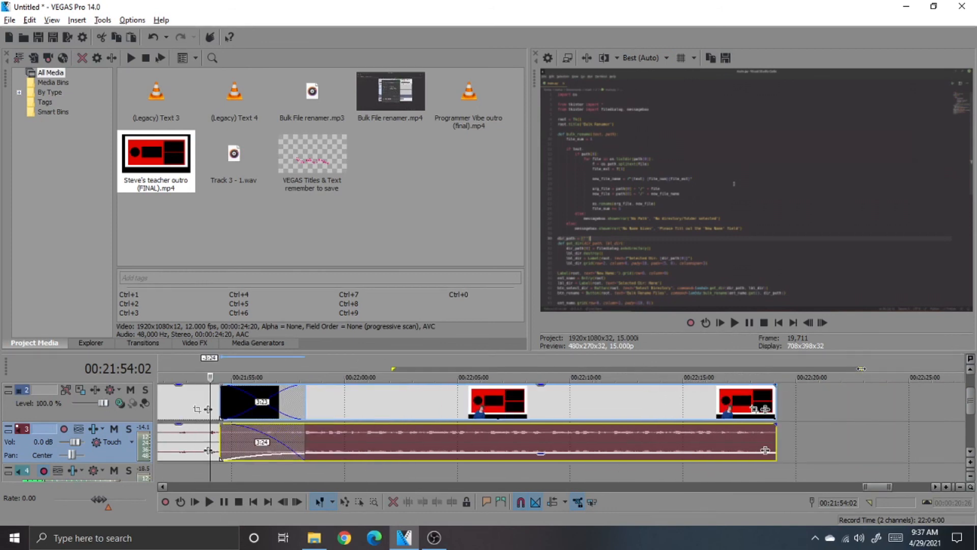
pyautogui.moveTo(862, 369); pyautogui.dragTo(484, 350)
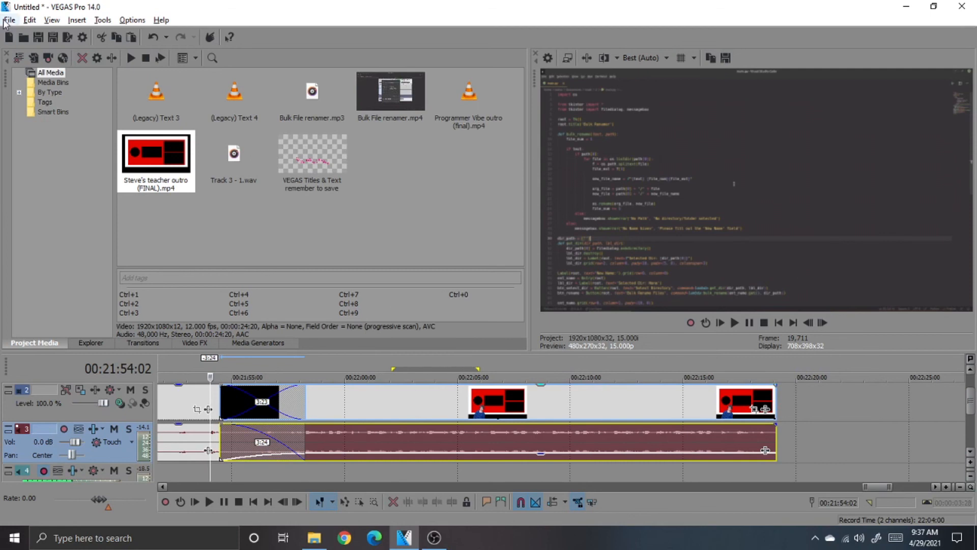
pyautogui.click(7, 20)
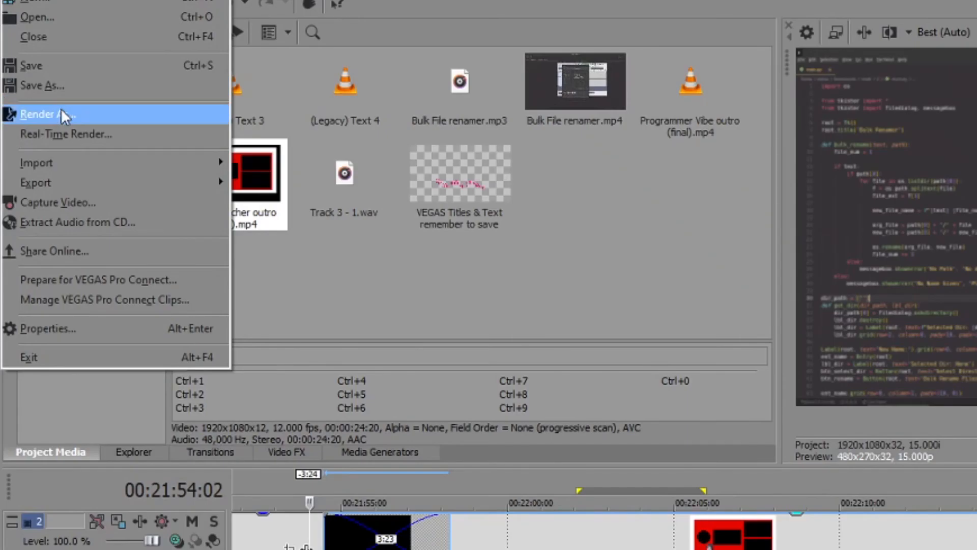
pyautogui.click(41, 112)
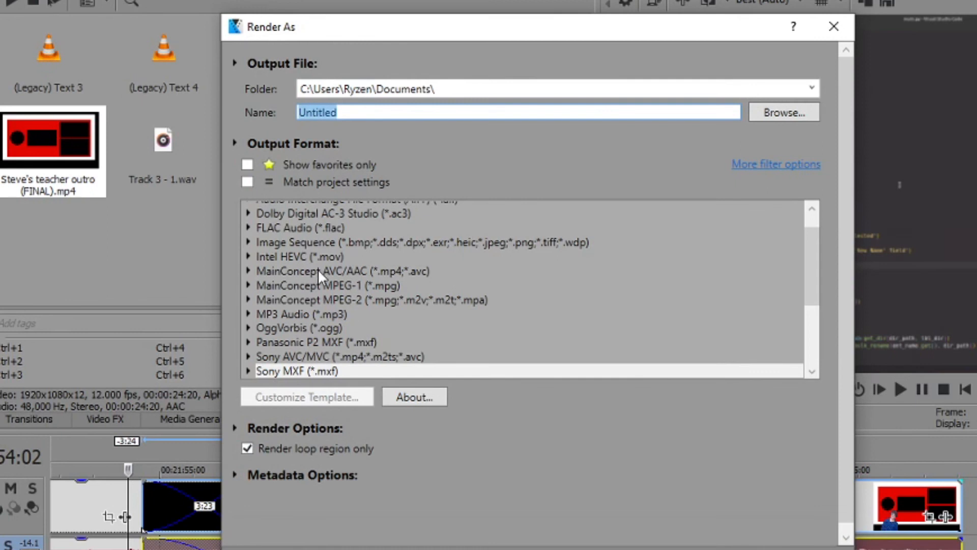
# Choose the Internet HD 1080p template of the MainConcept AVC/AAC (*.mp4;*.avc) format as the render output
pyautogui.click(367, 258)
pyautogui.scroll(1, 367, 258)
pyautogui.scroll(-2, 313, 234)
pyautogui.click(311, 238)
pyautogui.click(349, 229)
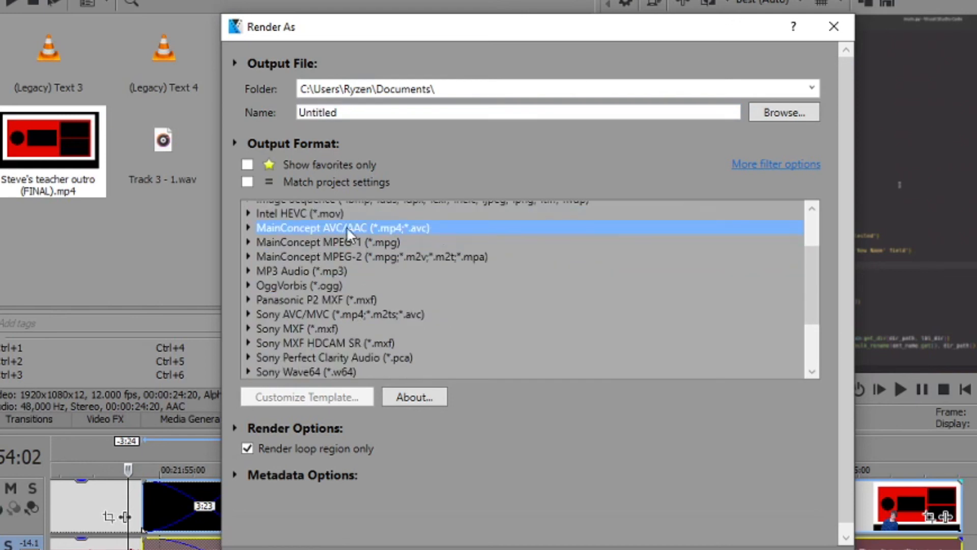
pyautogui.click(247, 228)
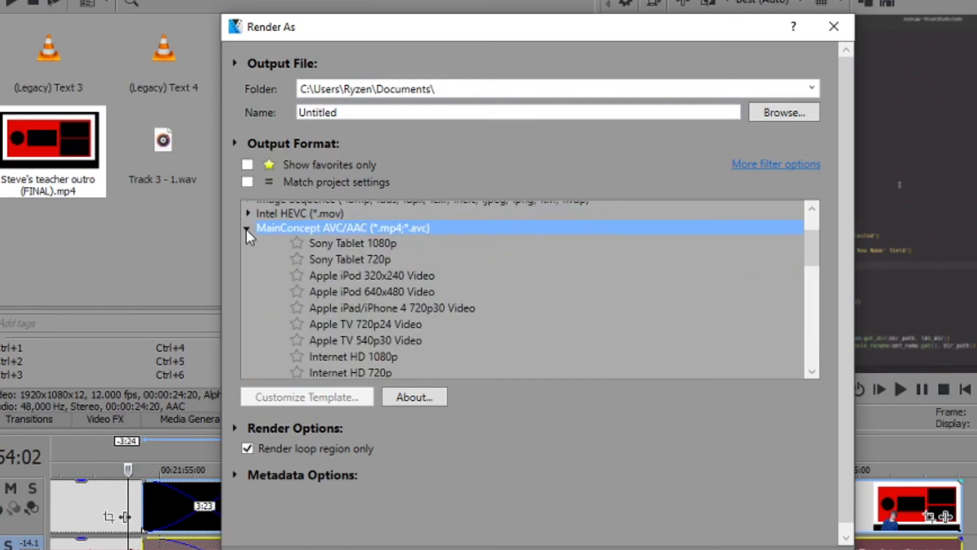
pyautogui.click(332, 243)
pyautogui.click(365, 289)
pyautogui.scroll(-3, 364, 306)
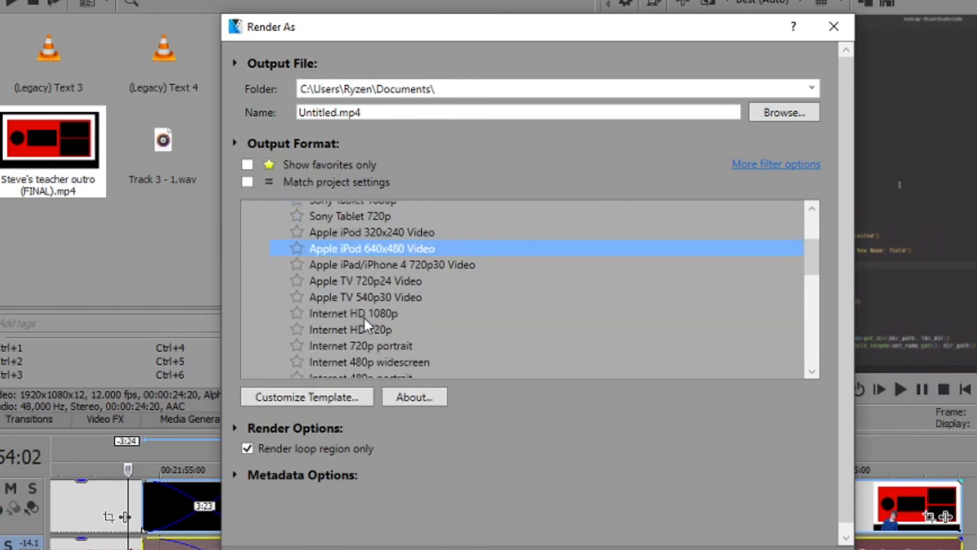
pyautogui.scroll(3, 359, 270)
pyautogui.scroll(-1, 372, 311)
pyautogui.click(380, 313)
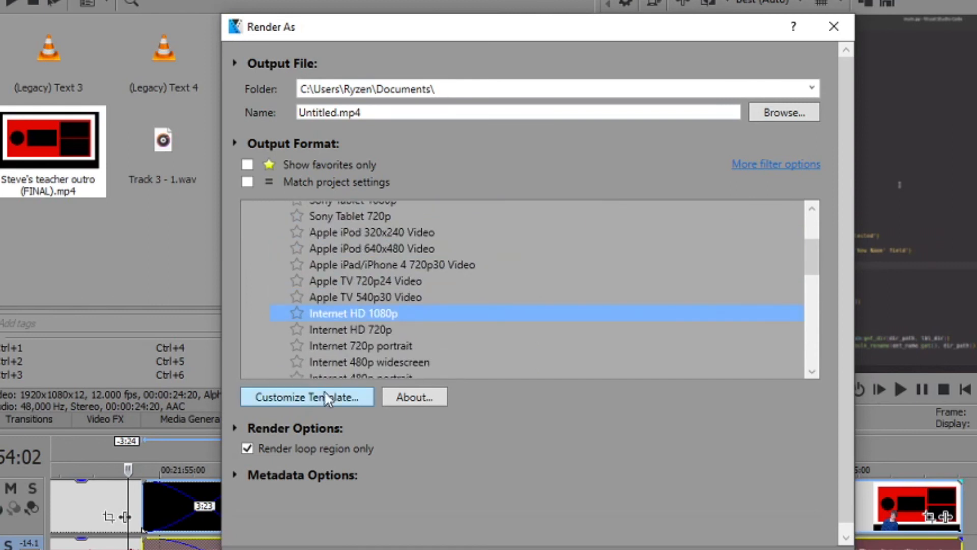
# Customize the render template with a frame rate of 15.000 (Multimedia) and name it "text Based tutorial"
pyautogui.click(300, 395)
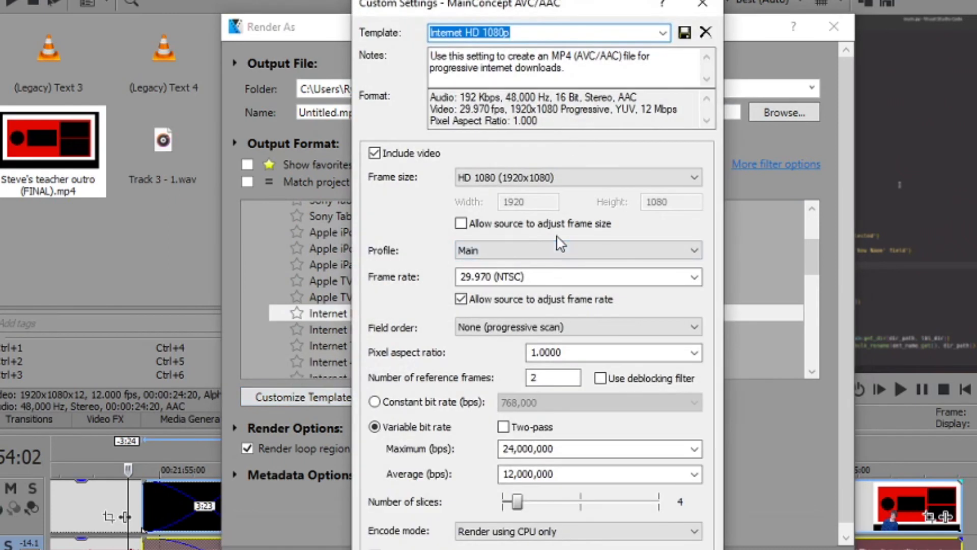
pyautogui.click(696, 278)
pyautogui.click(518, 329)
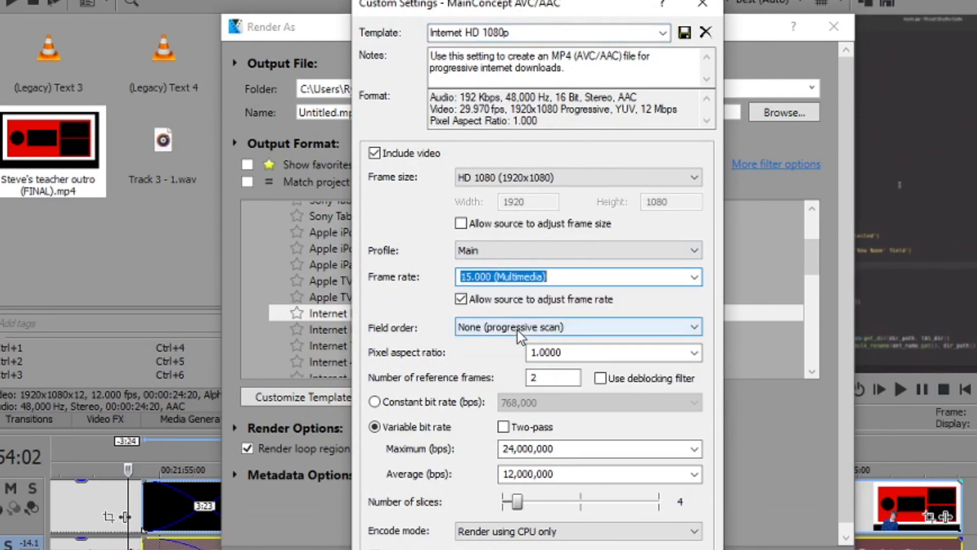
pyautogui.moveTo(520, 34); pyautogui.dragTo(292, 33)
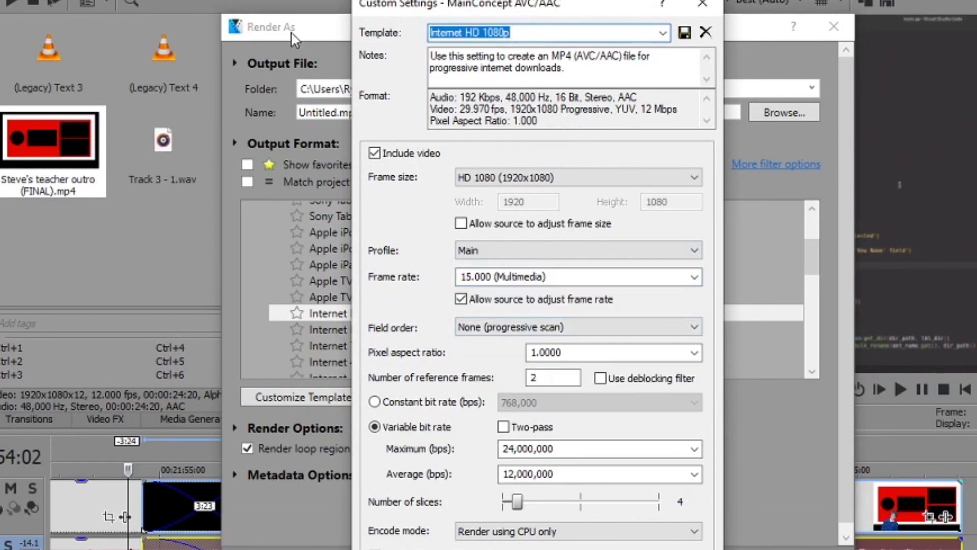
pyautogui.write('text Based tutorial')
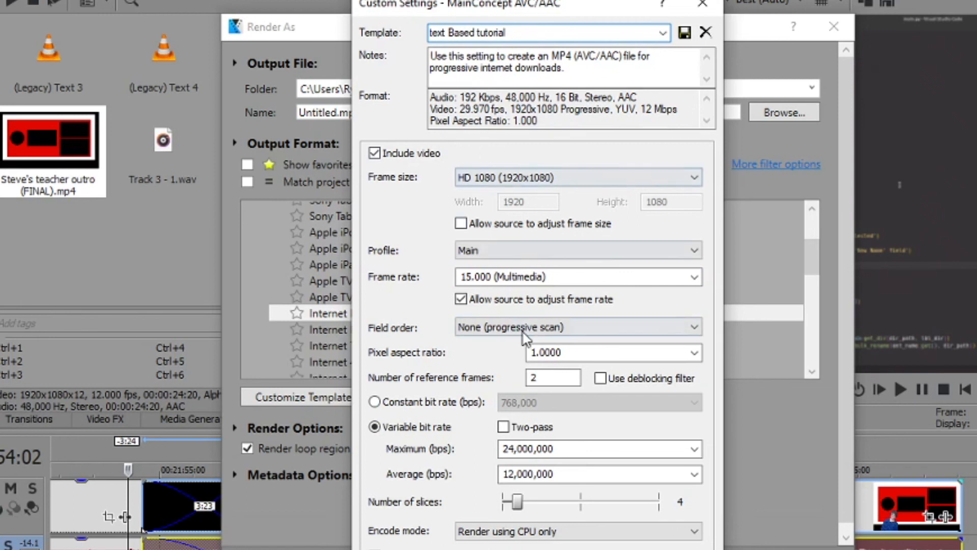
# Try the encode mode Render using OpenCL if available, and return it to Render using CPU only
pyautogui.click(496, 533)
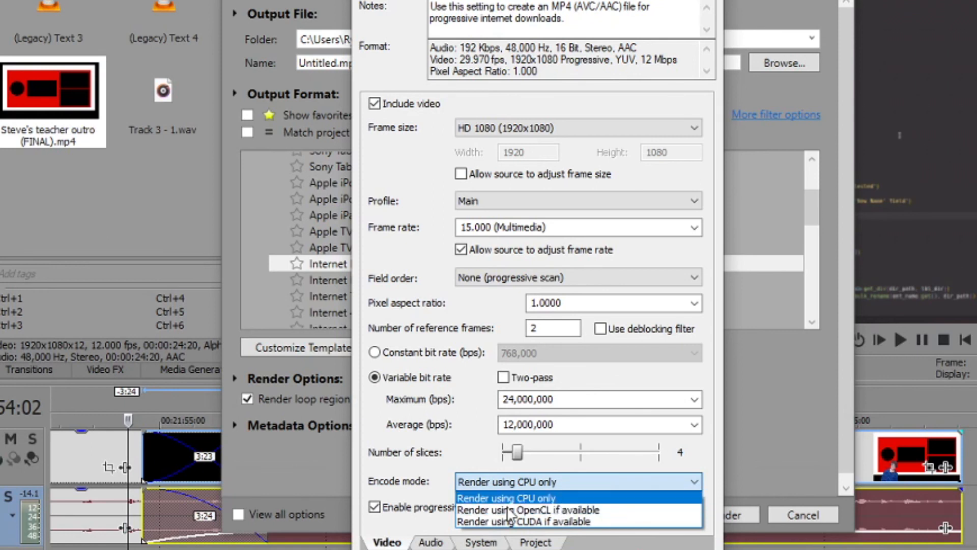
pyautogui.click(550, 510)
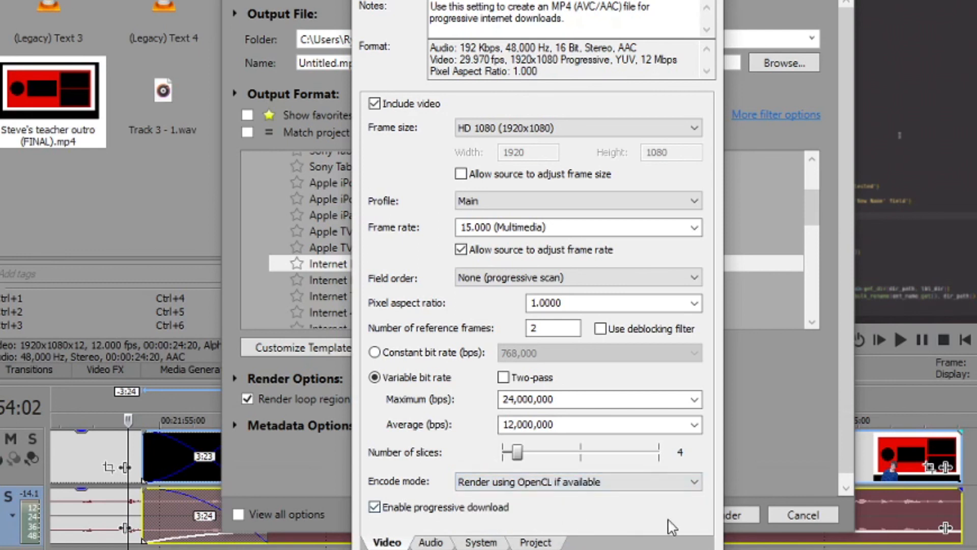
pyautogui.click(577, 484)
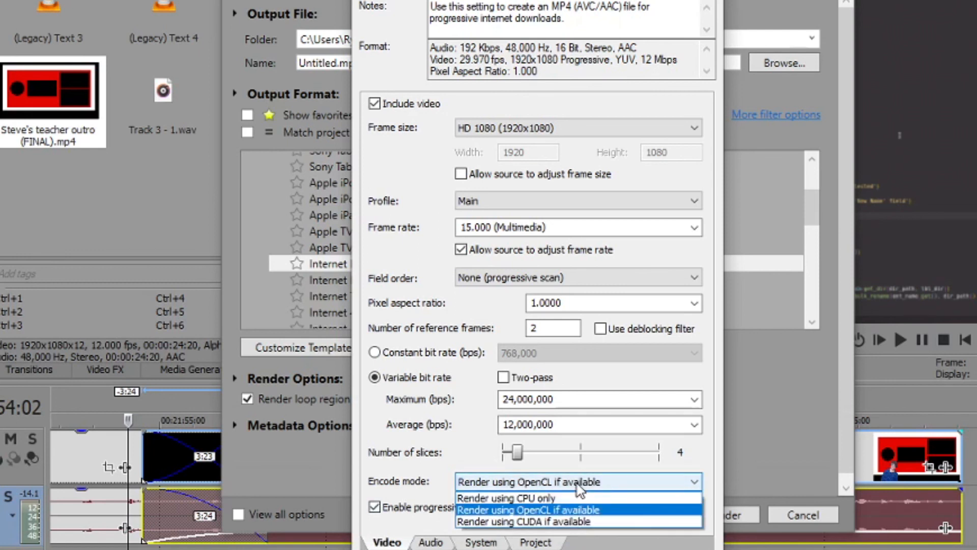
pyautogui.click(545, 496)
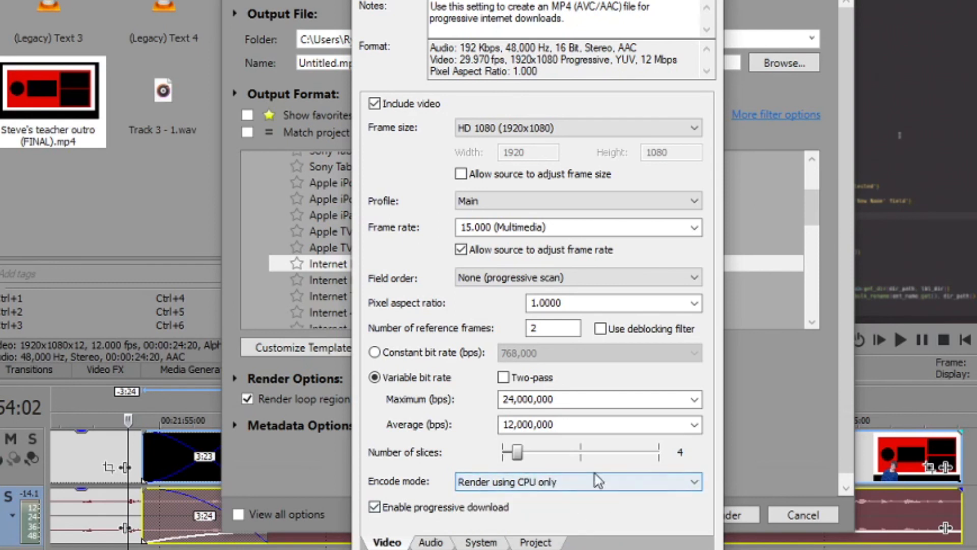
pyautogui.click(532, 484)
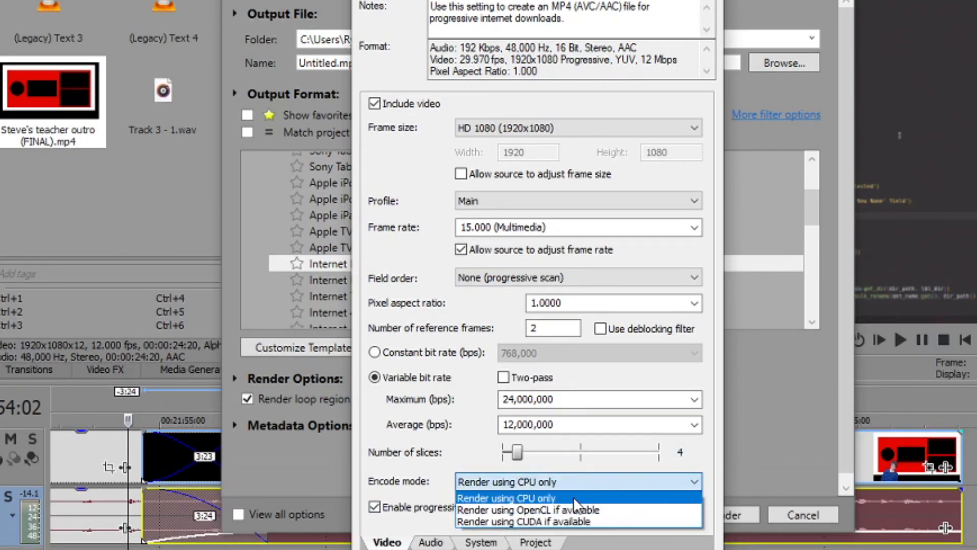
pyautogui.click(504, 498)
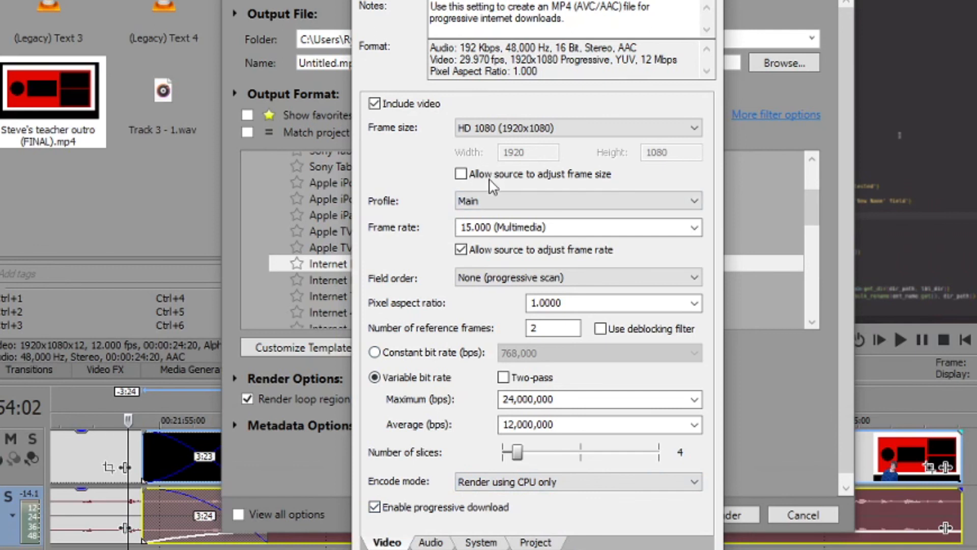
# Save the customized "text Based tutorial" template and accept its settings
pyautogui.click(541, 129)
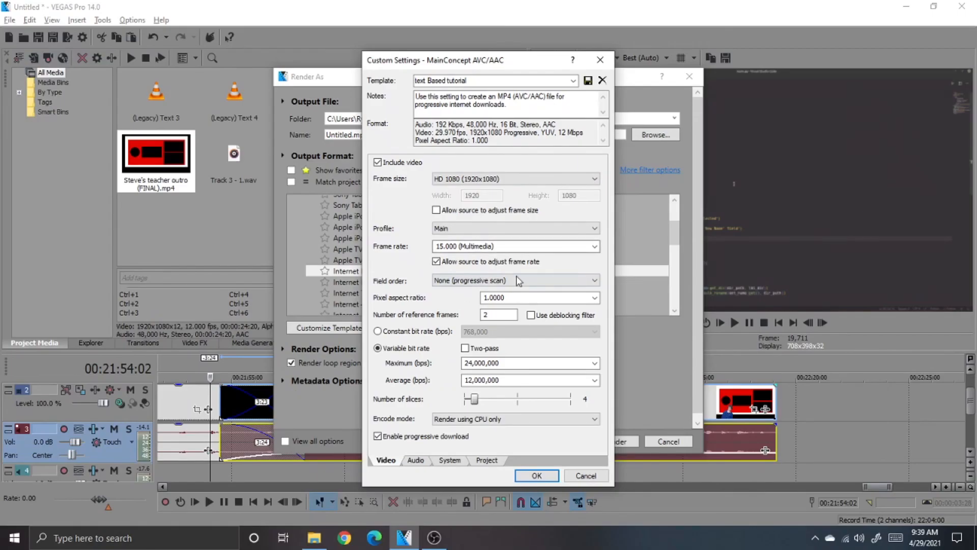
pyautogui.click(588, 81)
pyautogui.click(537, 475)
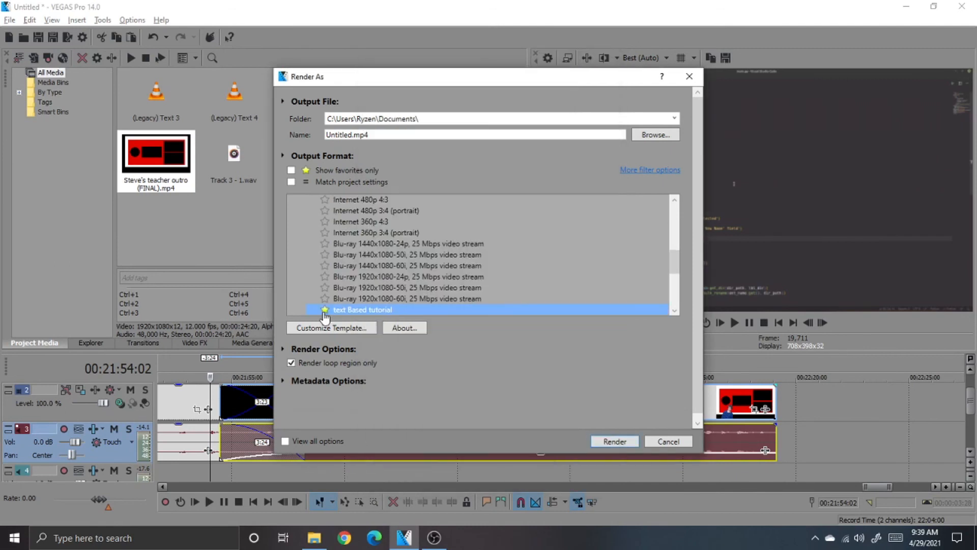
# Limit the output formats to favorites only and select the starred "text Based tutorial" template
pyautogui.click(291, 171)
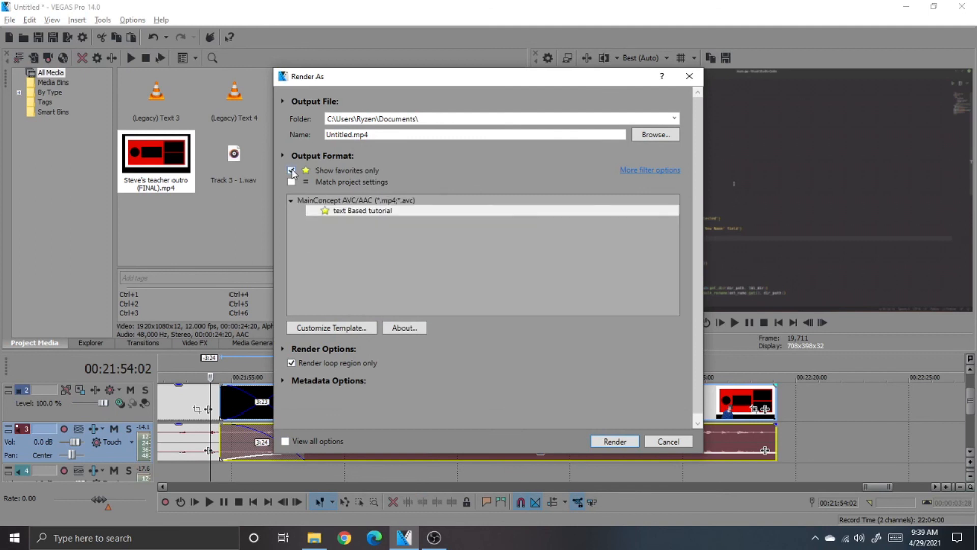
pyautogui.click(384, 213)
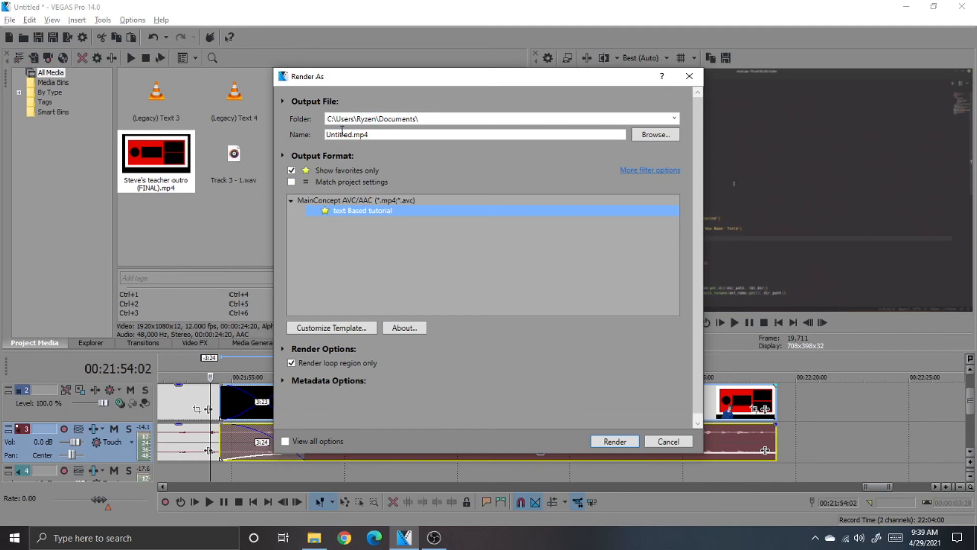
# Set the render output folder to the root of the K: drive
pyautogui.click(674, 119)
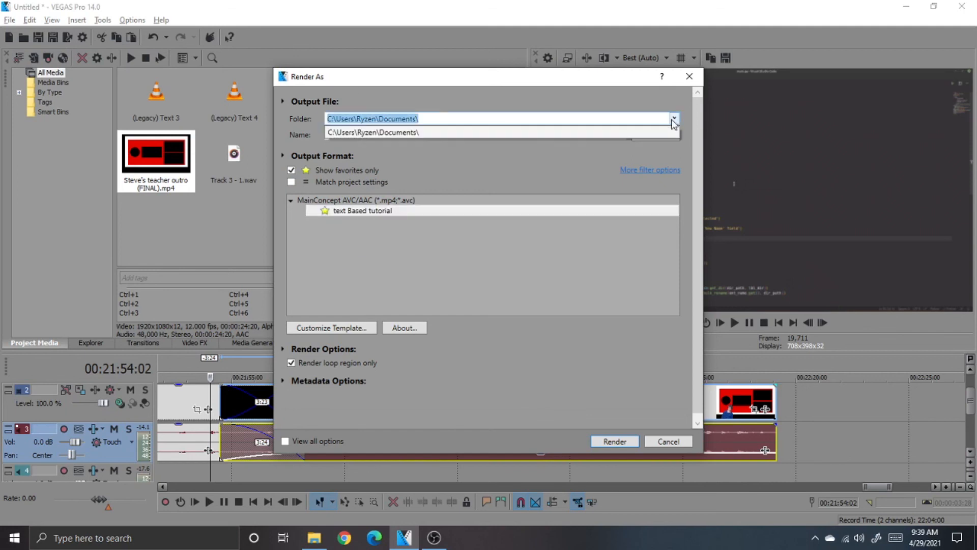
pyautogui.click(642, 134)
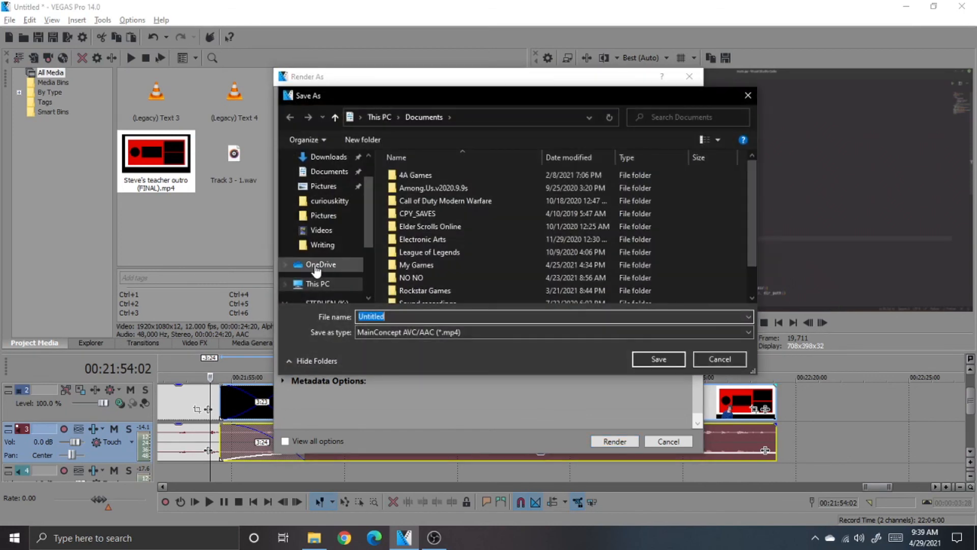
pyautogui.scroll(-2, 322, 277)
pyautogui.click(325, 230)
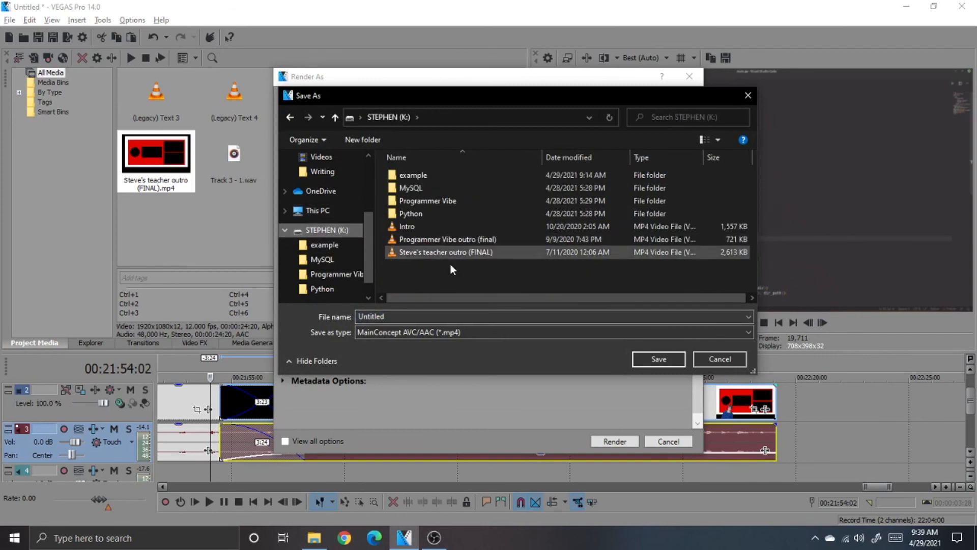
pyautogui.rightClick(423, 270)
pyautogui.click(417, 274)
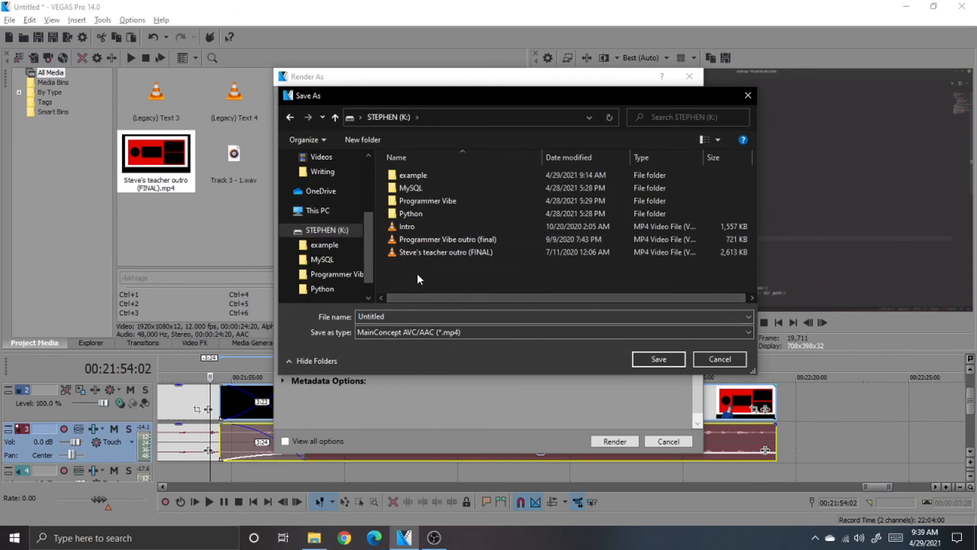
pyautogui.click(655, 361)
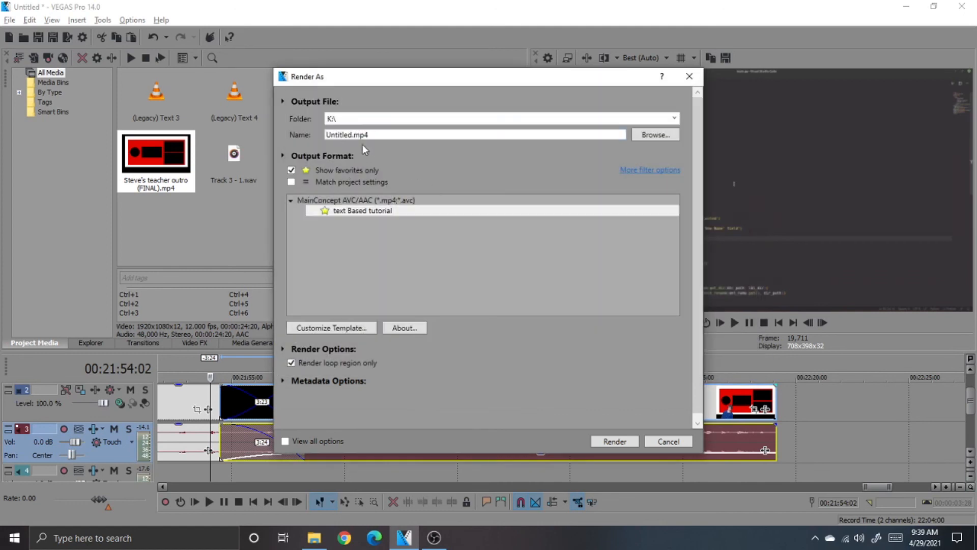
# Name the output file "video name" and render the loop region with the "text Based tutorial" template
pyautogui.doubleClick(340, 135)
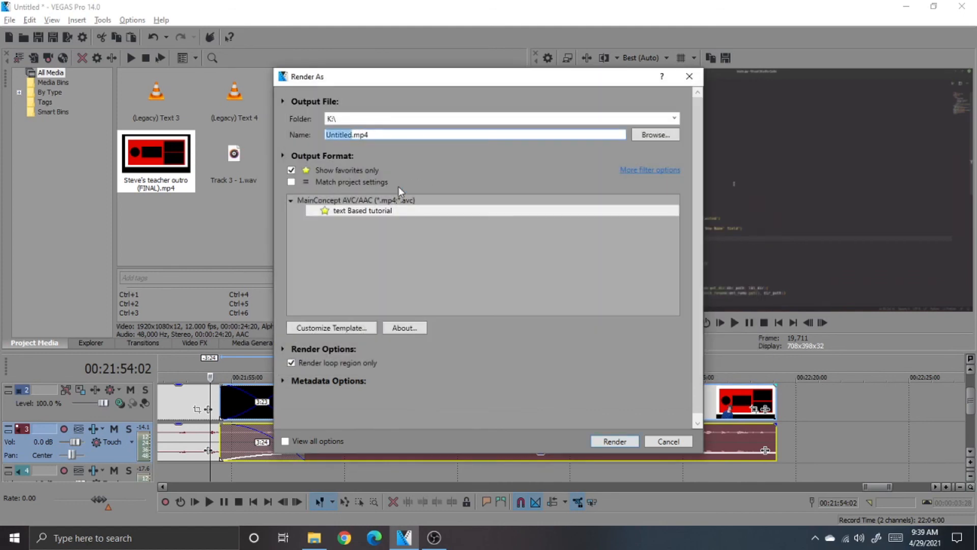
pyautogui.write('video name')
pyautogui.click(337, 210)
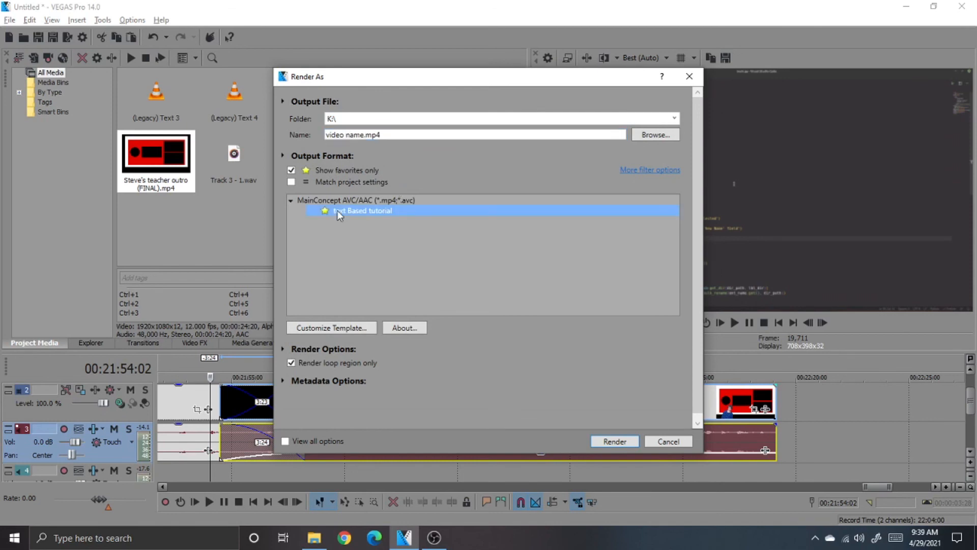
pyautogui.click(619, 438)
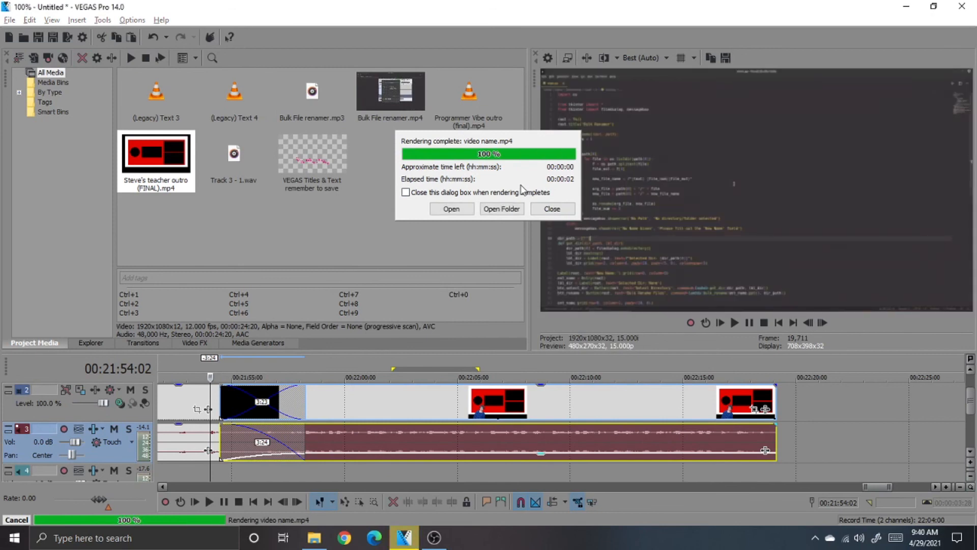
# Close the render progress dialog, play the rendered "video name" file from the K: drive in VLC, and close the player
pyautogui.click(515, 207)
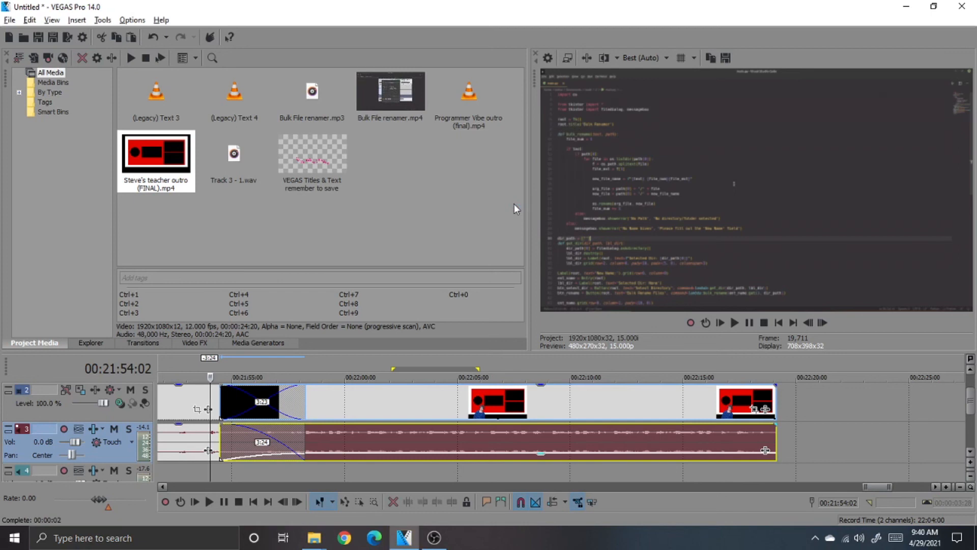
pyautogui.moveTo(314, 538)
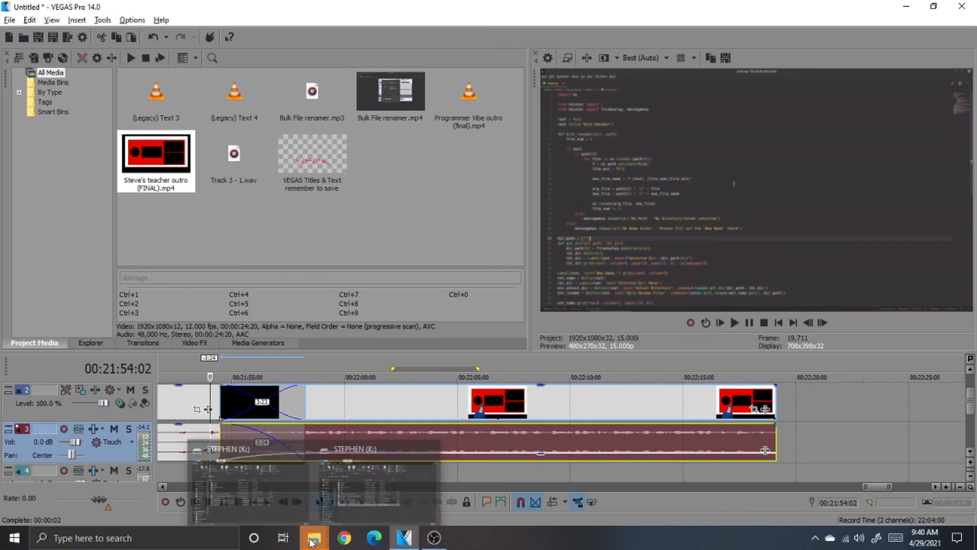
pyautogui.click(338, 493)
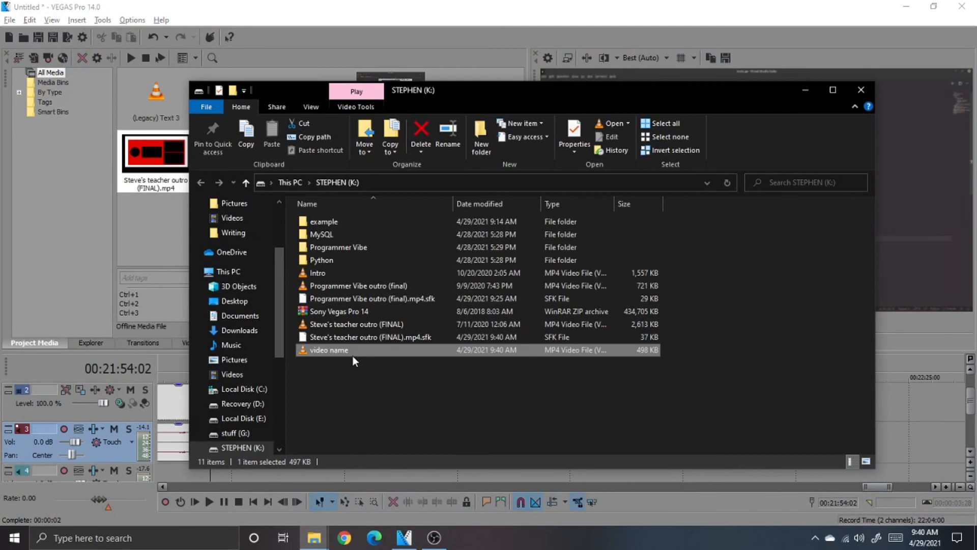
pyautogui.doubleClick(353, 354)
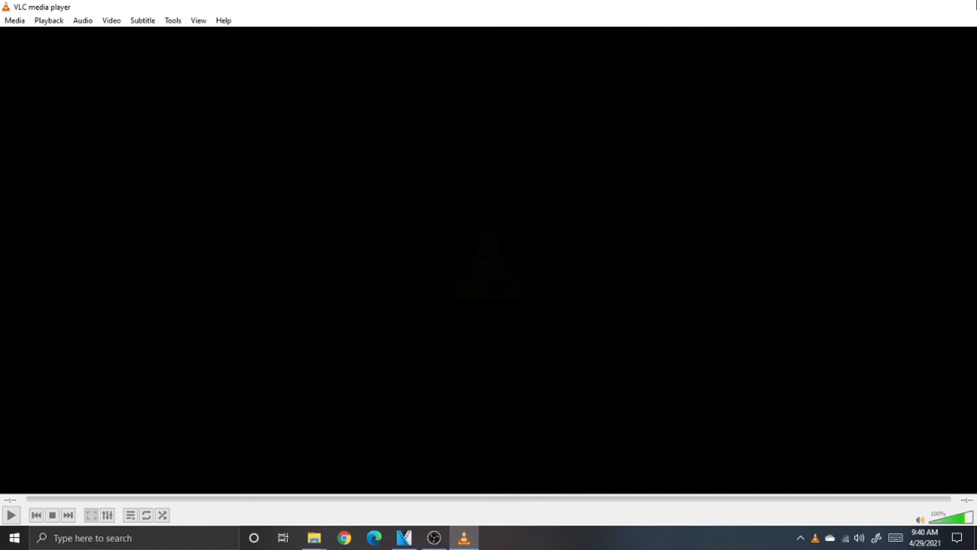
pyautogui.click(962, 6)
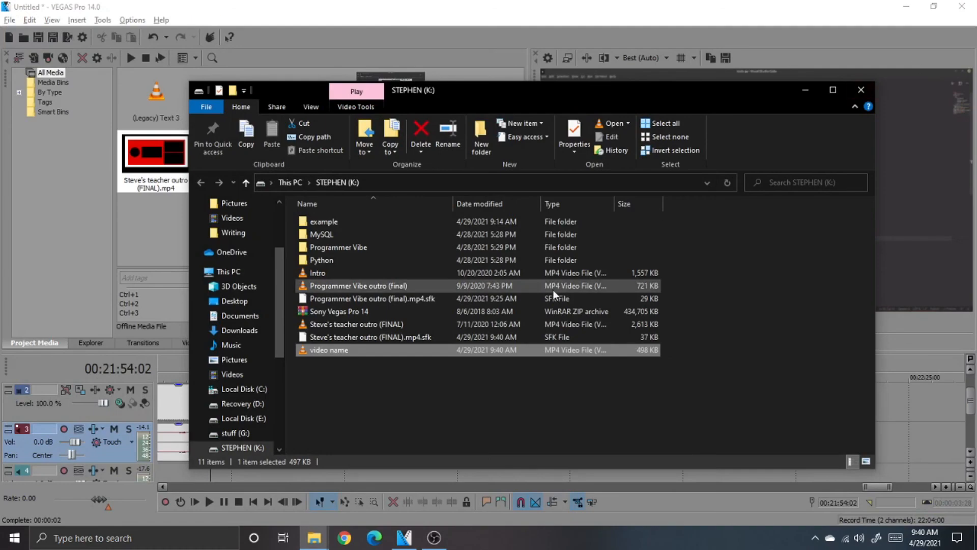
# Switch back to VEGAS Pro and move the loop region from the outro to the very start of the timeline
pyautogui.hotkey('alt', 'Tab')
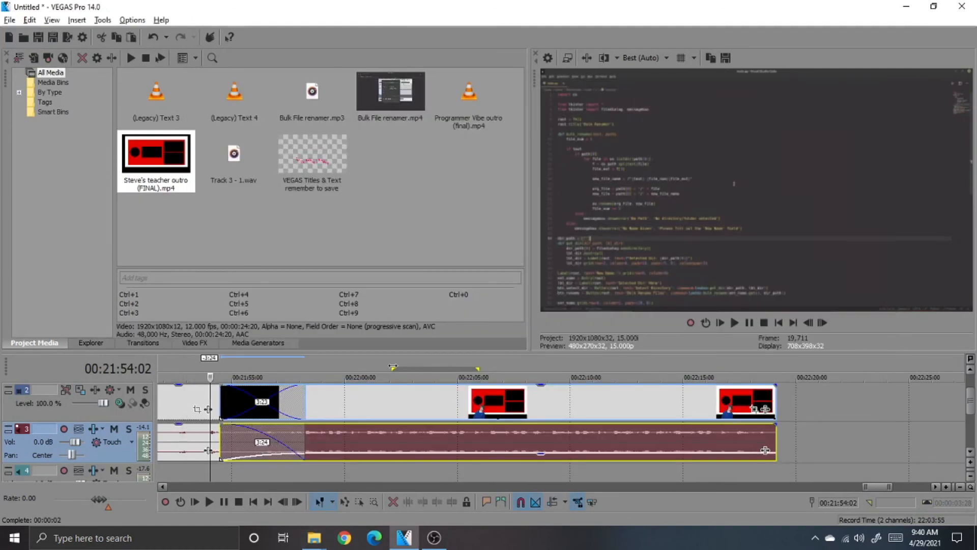
pyautogui.scroll(1, 383, 383)
pyautogui.scroll(-4, 383, 383)
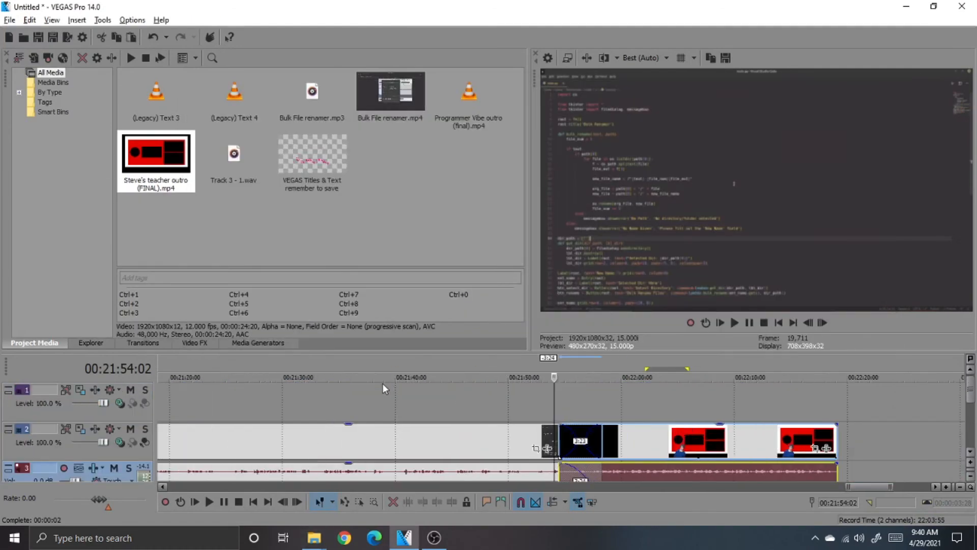
pyautogui.scroll(-3, 460, 384)
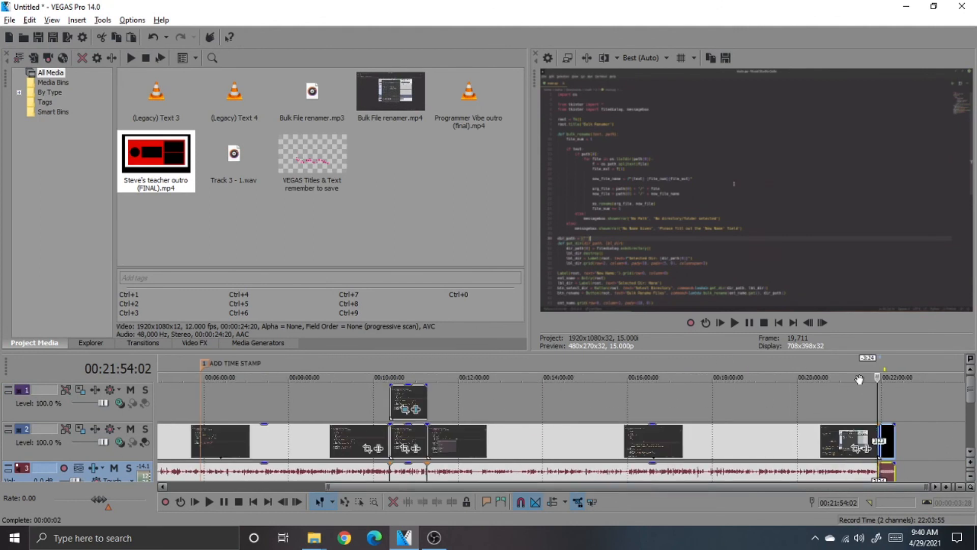
pyautogui.moveTo(817, 369); pyautogui.dragTo(1, 245)
pyautogui.scroll(-2, 819, 405)
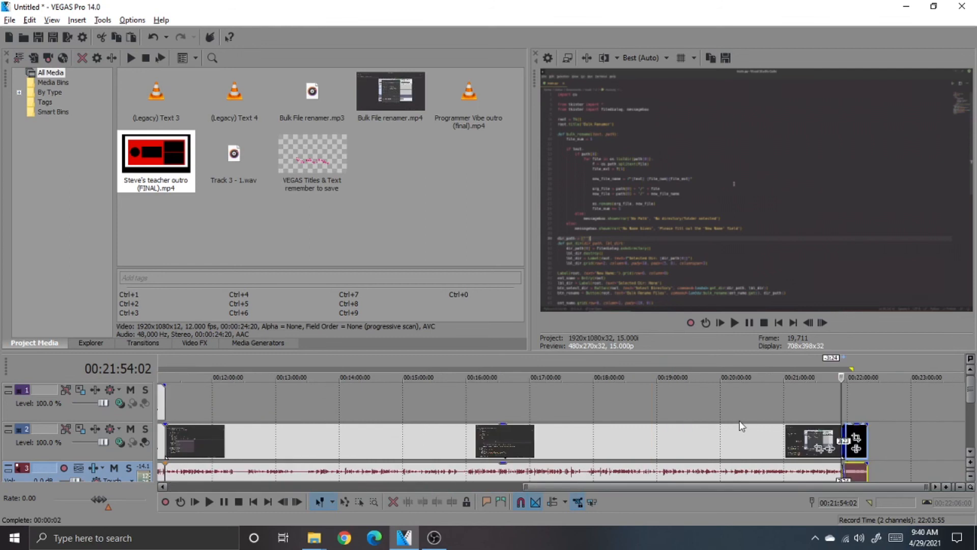
pyautogui.moveTo(898, 369); pyautogui.dragTo(1, 301)
pyautogui.scroll(1, 175, 374)
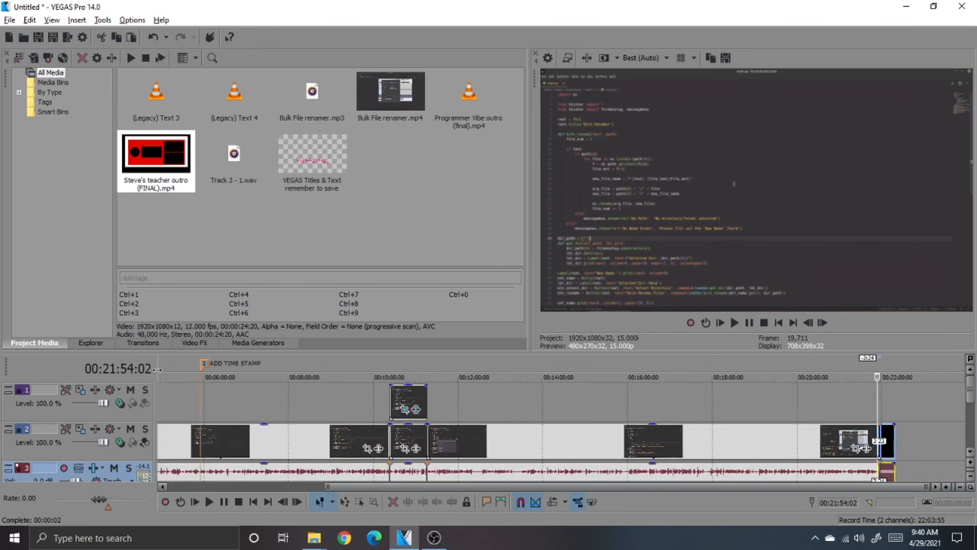
pyautogui.scroll(-1, 178, 371)
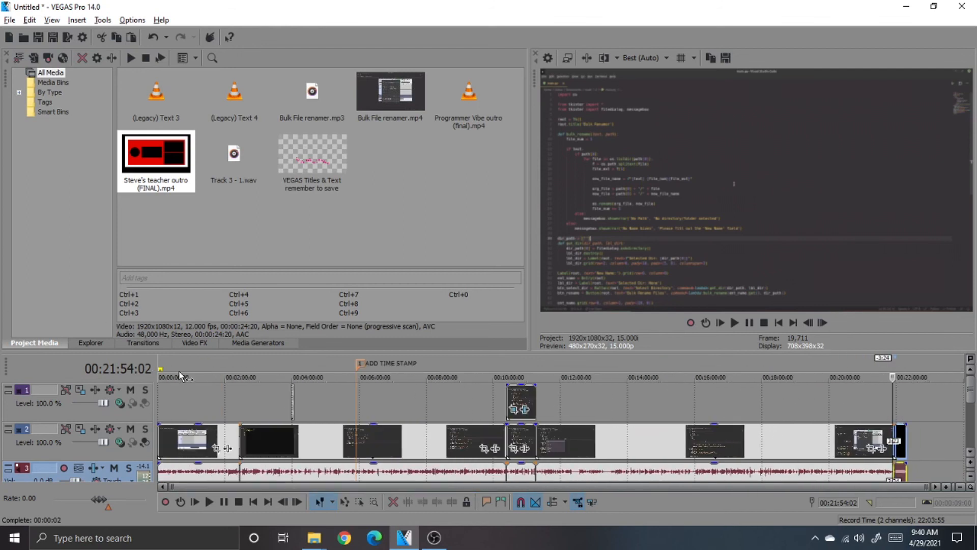
# Return the playhead to the project start and collapse the loop region there to zero length
pyautogui.click(782, 322)
pyautogui.scroll(3, 420, 388)
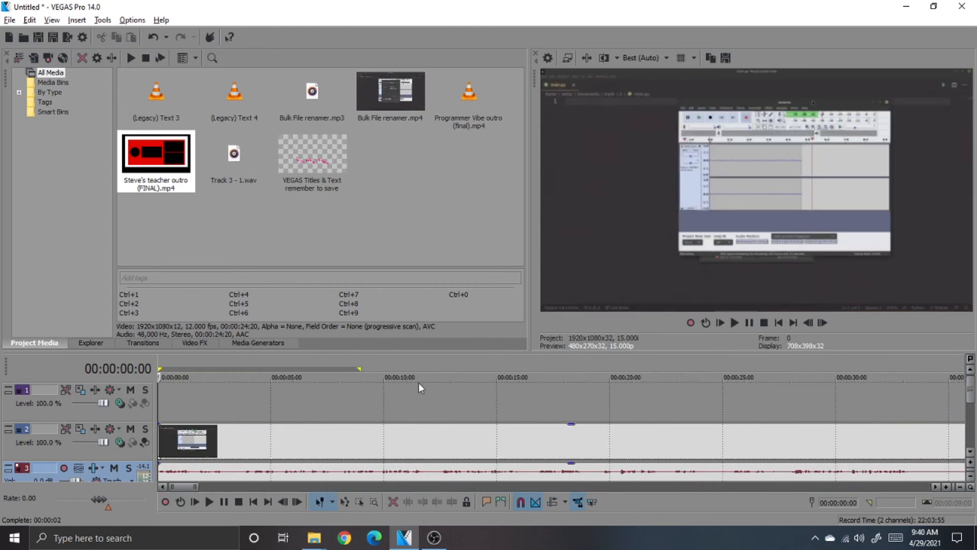
pyautogui.moveTo(361, 368); pyautogui.dragTo(2, 370)
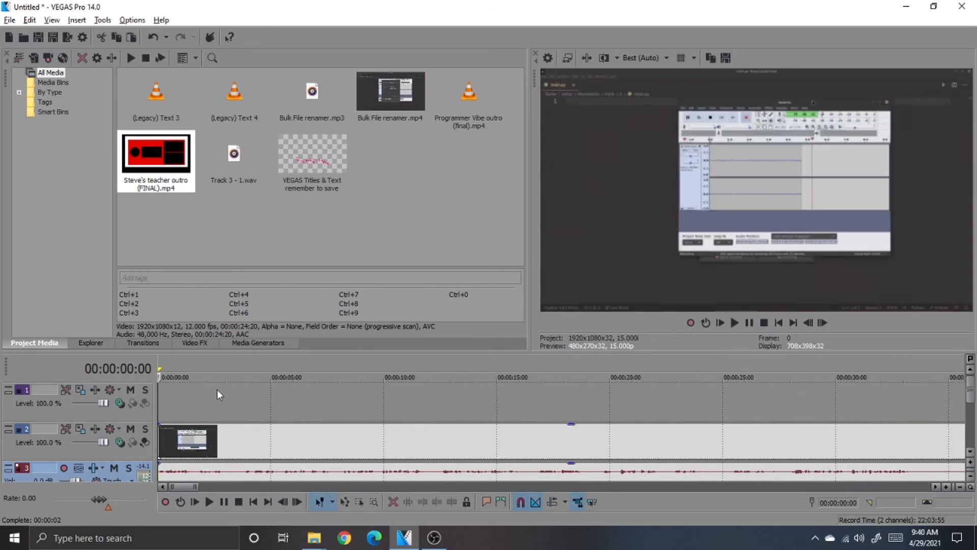
pyautogui.scroll(4, 214, 387)
pyautogui.scroll(-10, 214, 387)
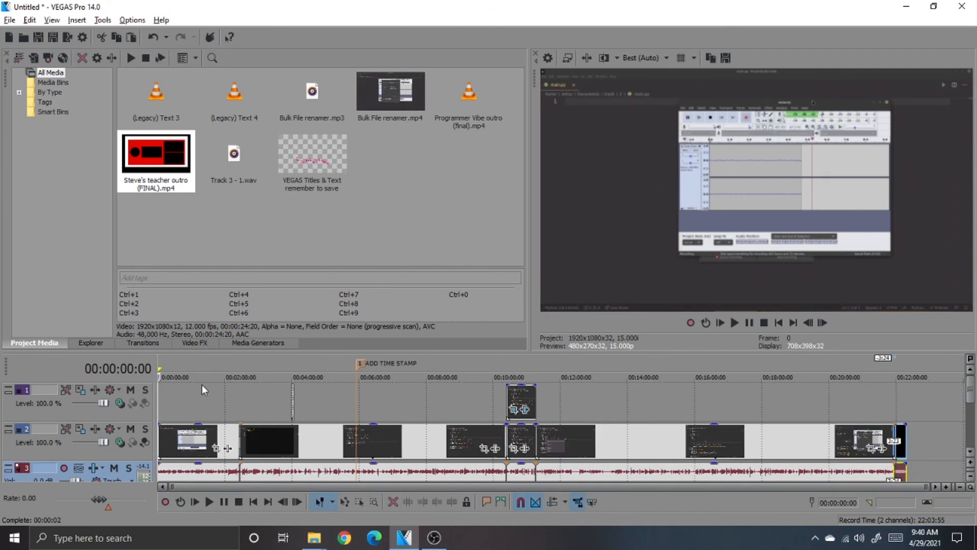
# Start rendering the whole project to the K: drive as Untitled.mp4 with the "text Based tutorial" template
pyautogui.click(9, 20)
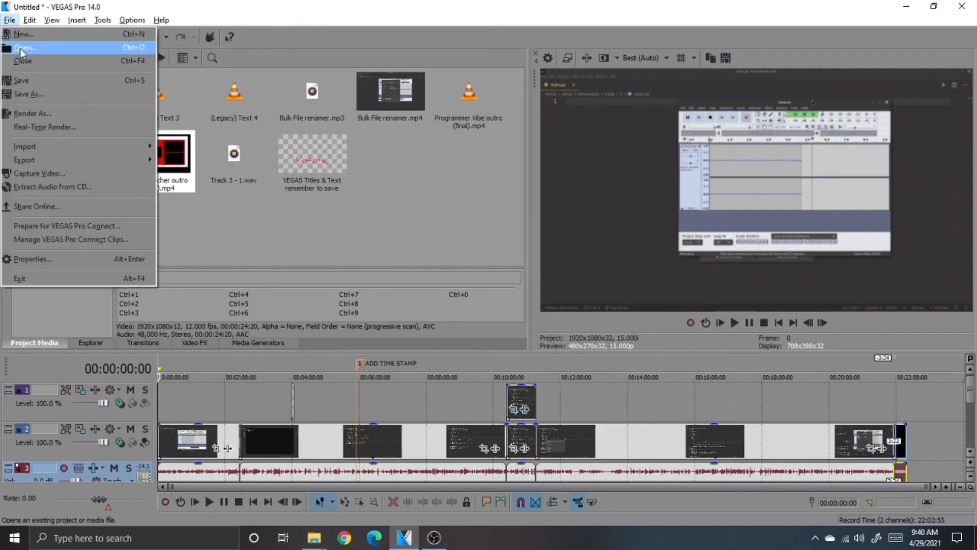
pyautogui.click(34, 114)
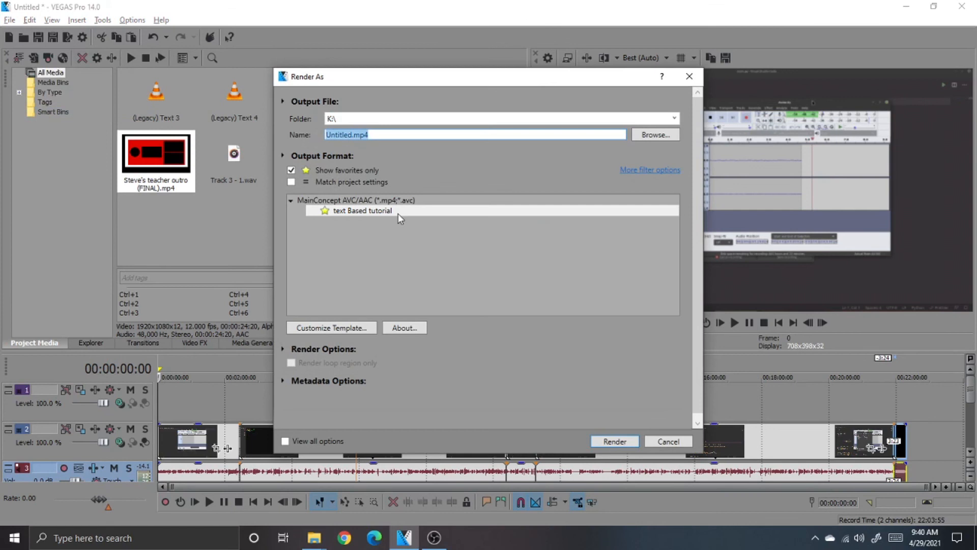
pyautogui.click(399, 213)
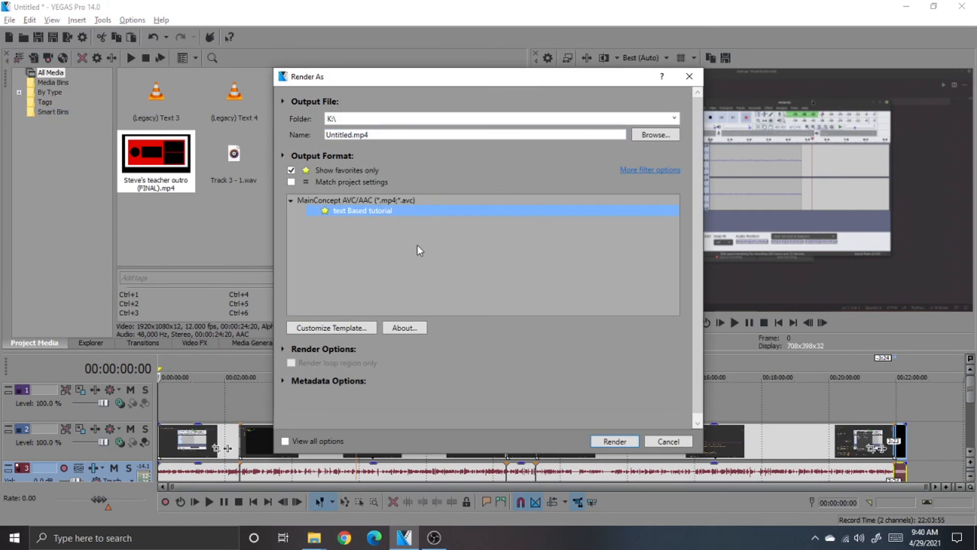
pyautogui.click(607, 444)
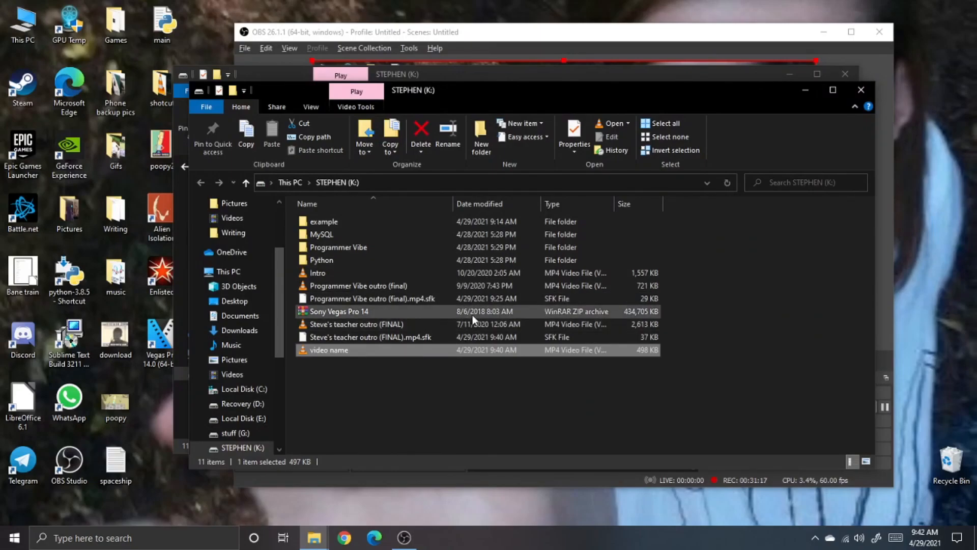
pyautogui.click(484, 34)
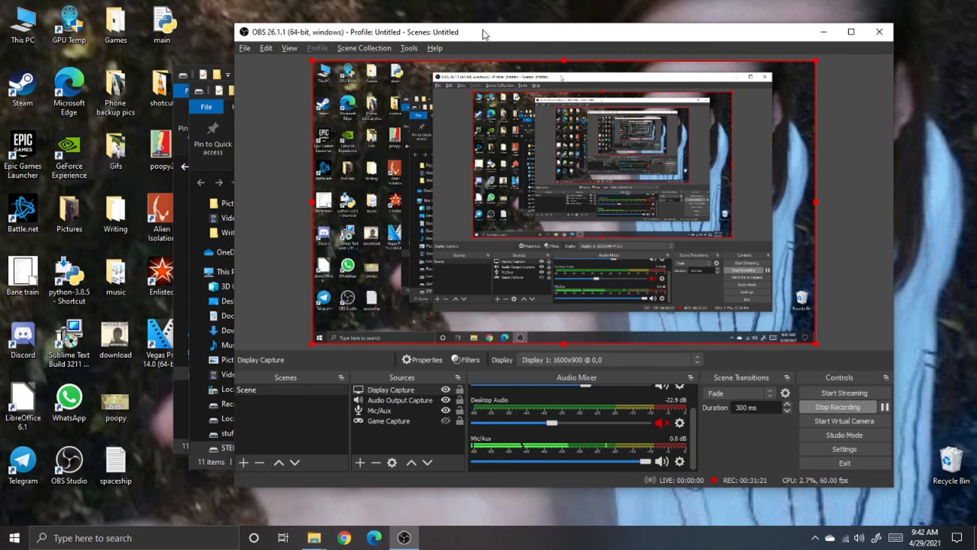